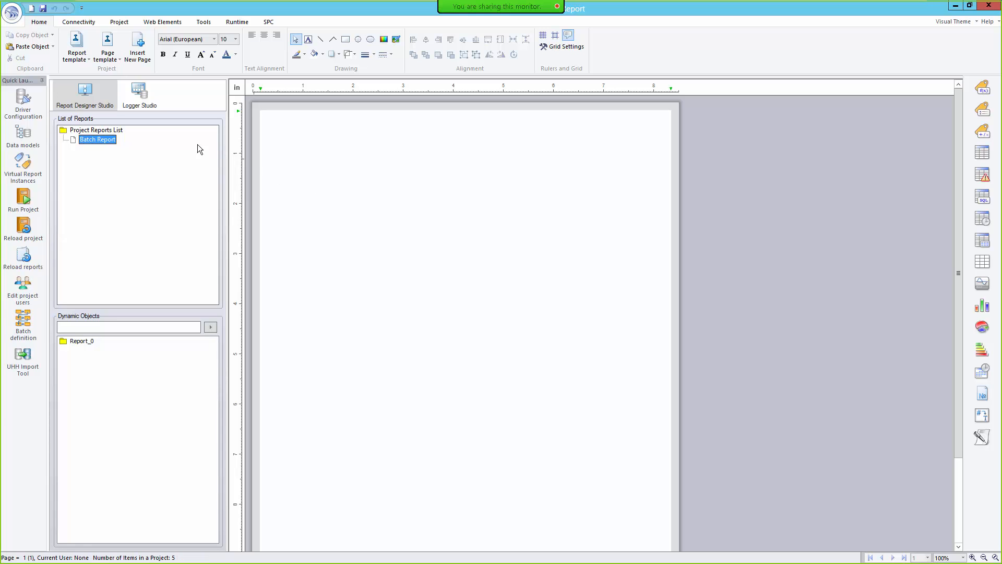
Apply the report template "batch report - webex.tdr" to Batch Report, replacing the existing report objects
left_click(83, 58)
left_click(96, 101)
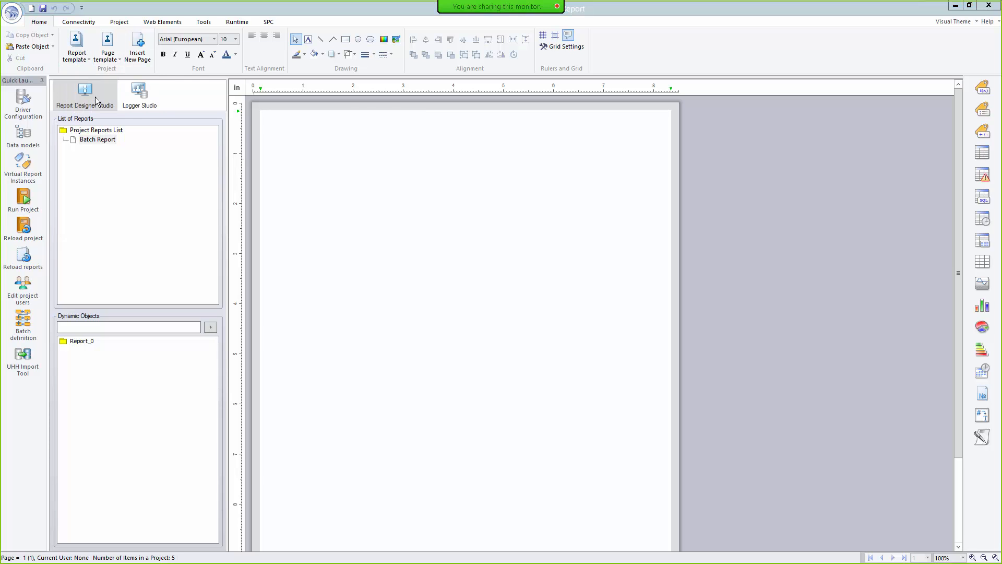
left_click(585, 188)
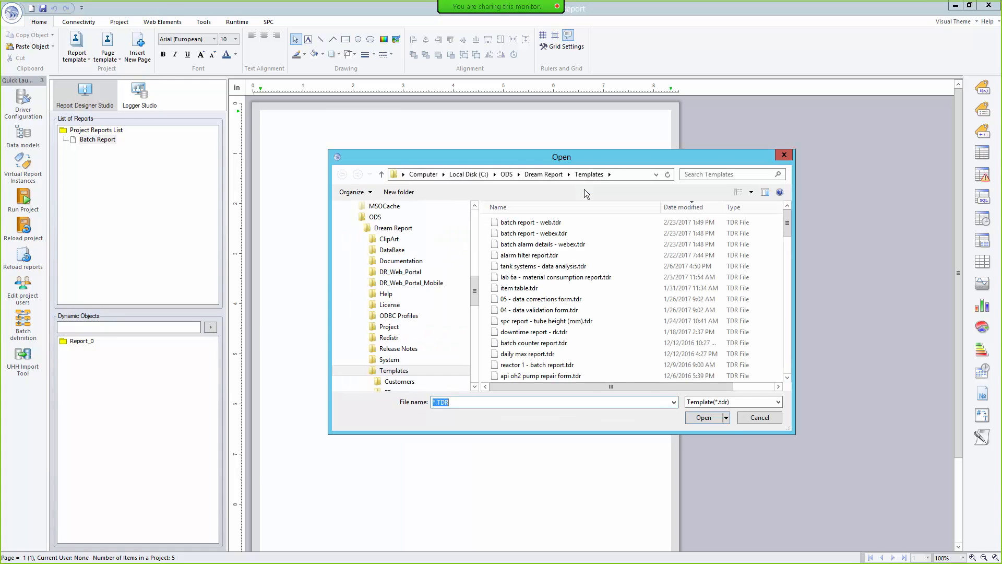
left_click(561, 236)
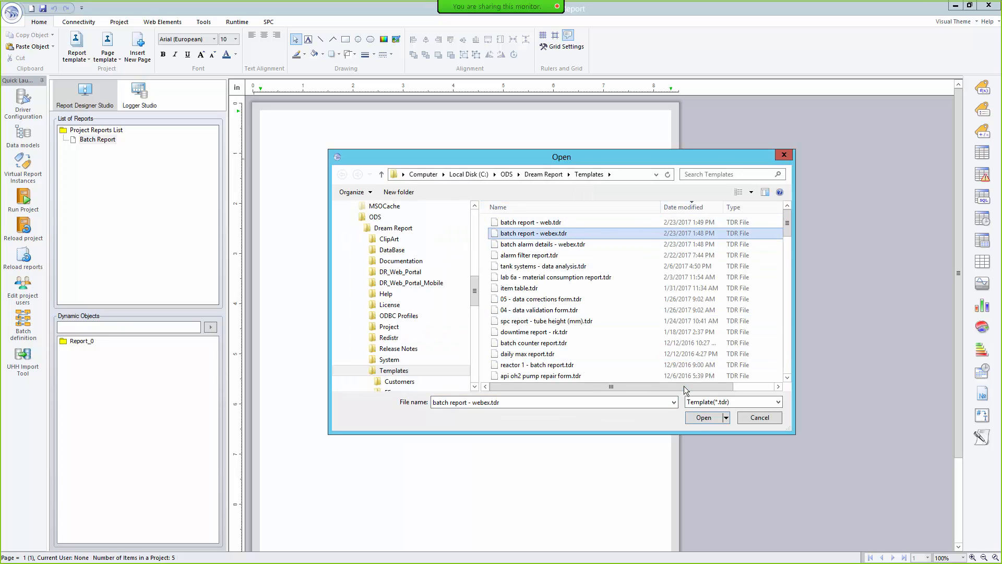
left_click(702, 419)
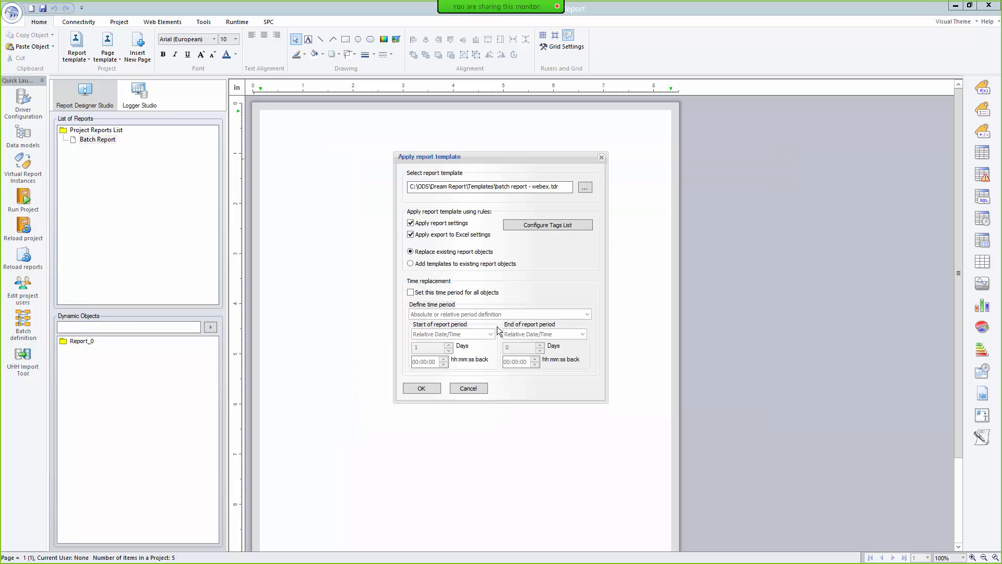
left_click(422, 389)
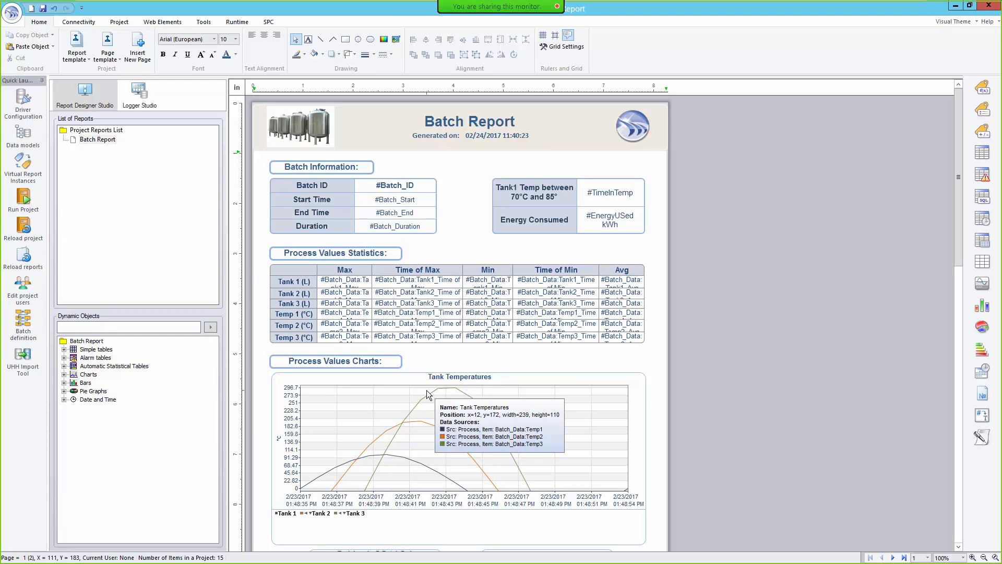
Examine the Batch_ID object's data definition, the Process Values Statistics table and the charts of the batch report
left_click(413, 189)
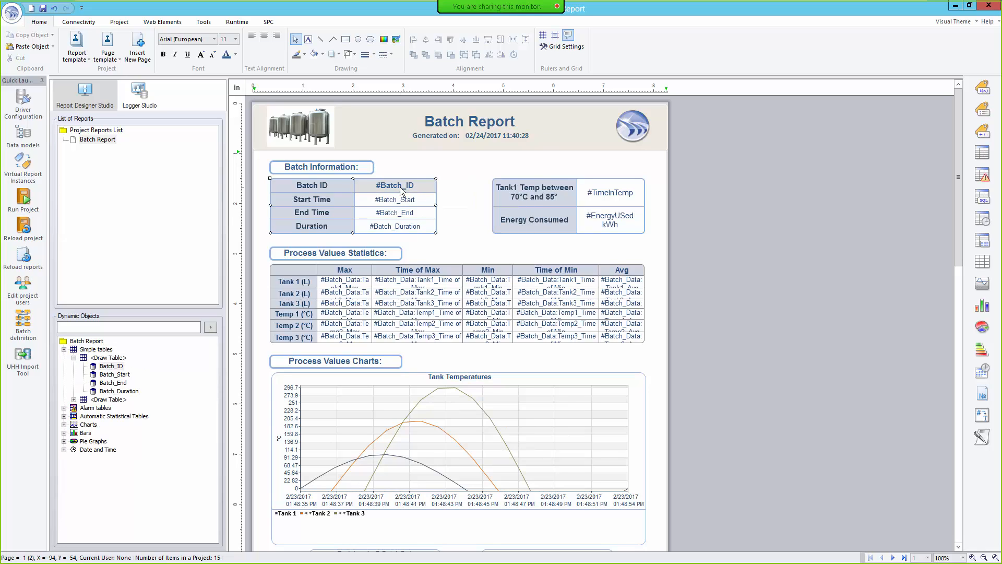
double_click(421, 238)
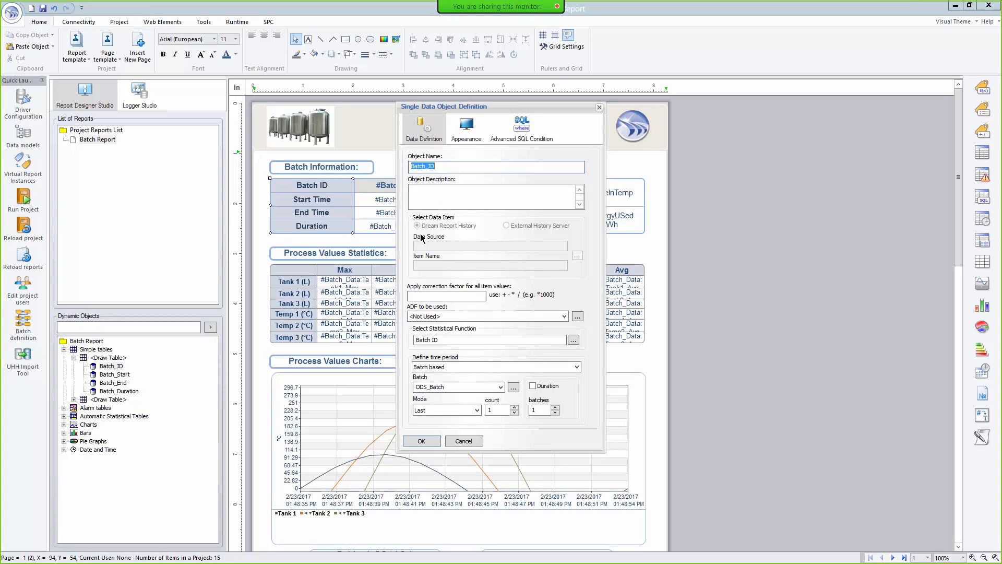
left_click(464, 441)
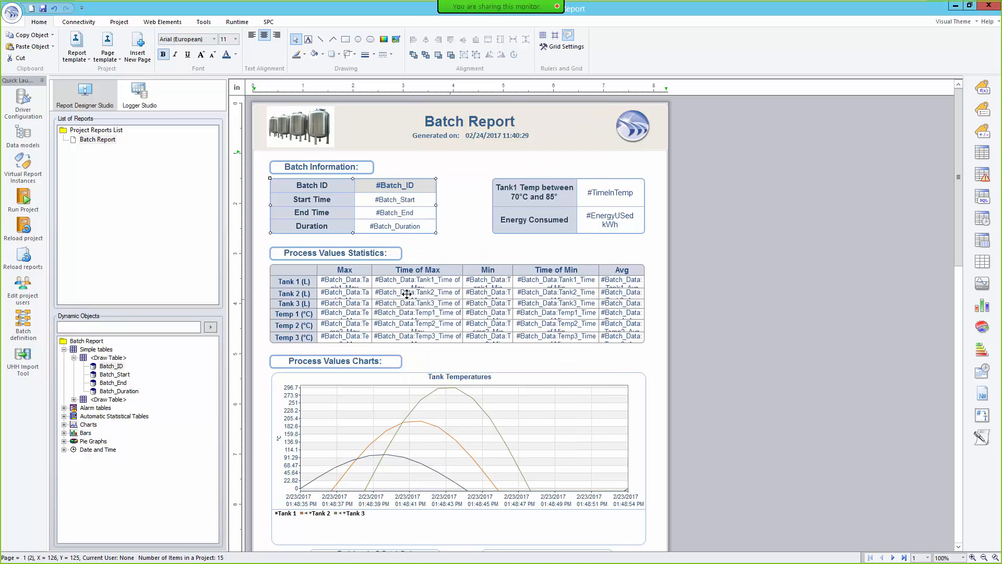
left_click(347, 285)
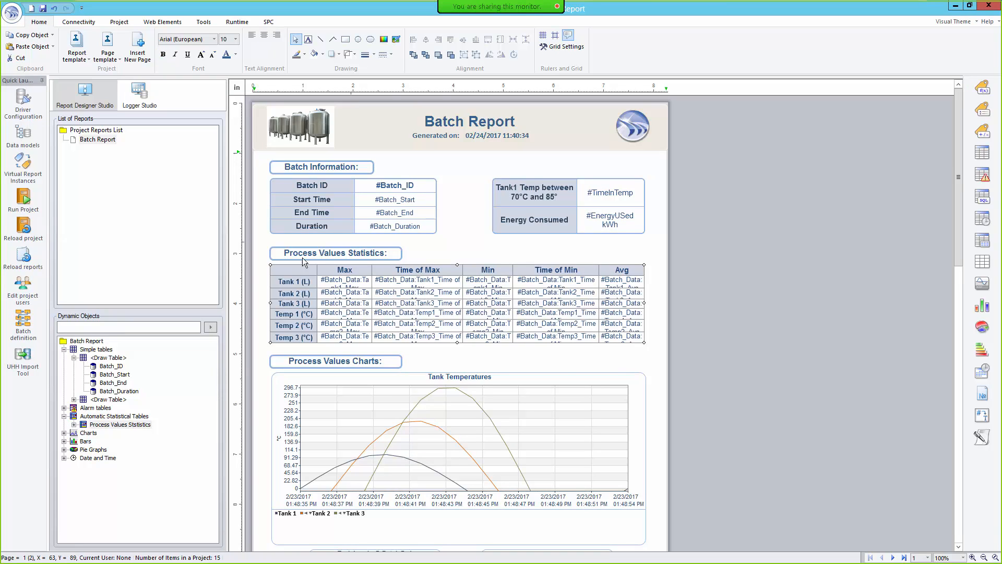
scroll(451, 284, "down", 4)
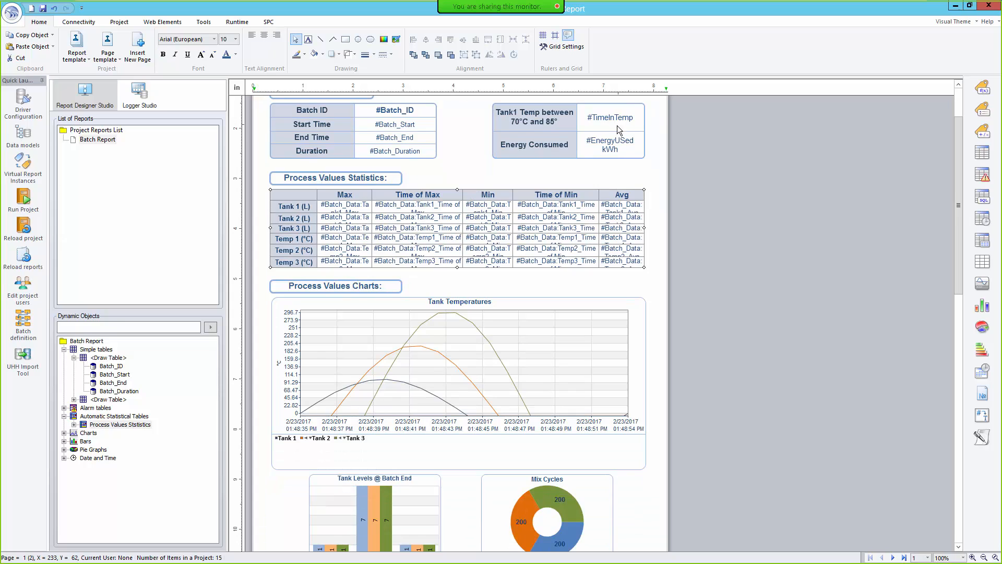
scroll(583, 412, "down", 3)
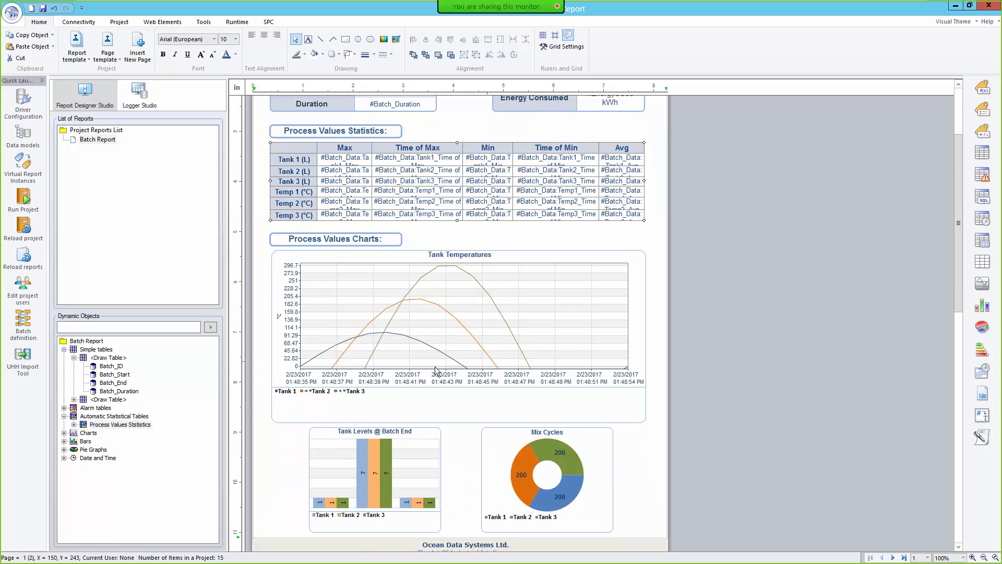
Reload the project's reports and configure IIS for the web portal on Default Web Site
left_click(23, 256)
left_click(491, 312)
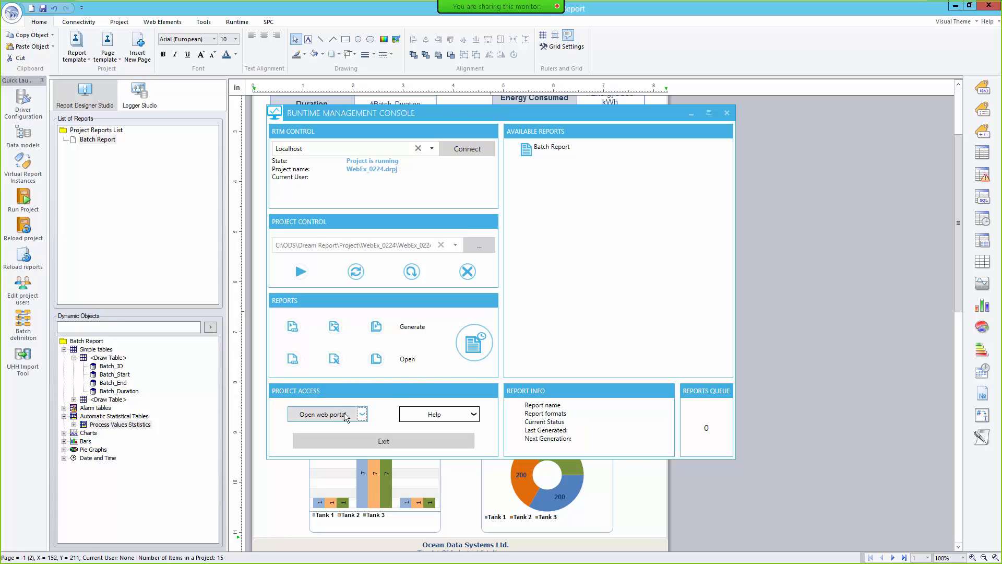
left_click(361, 414)
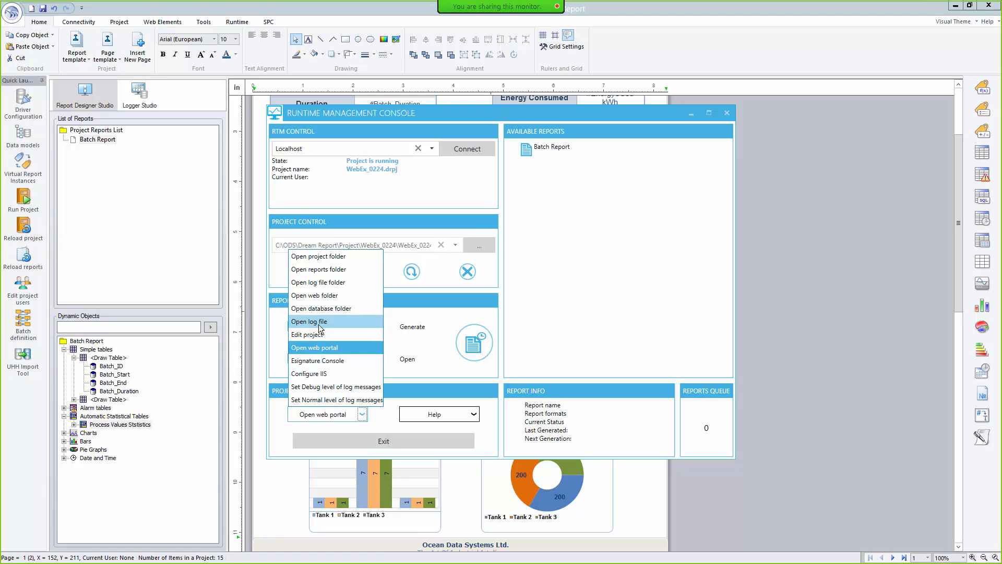
left_click(319, 372)
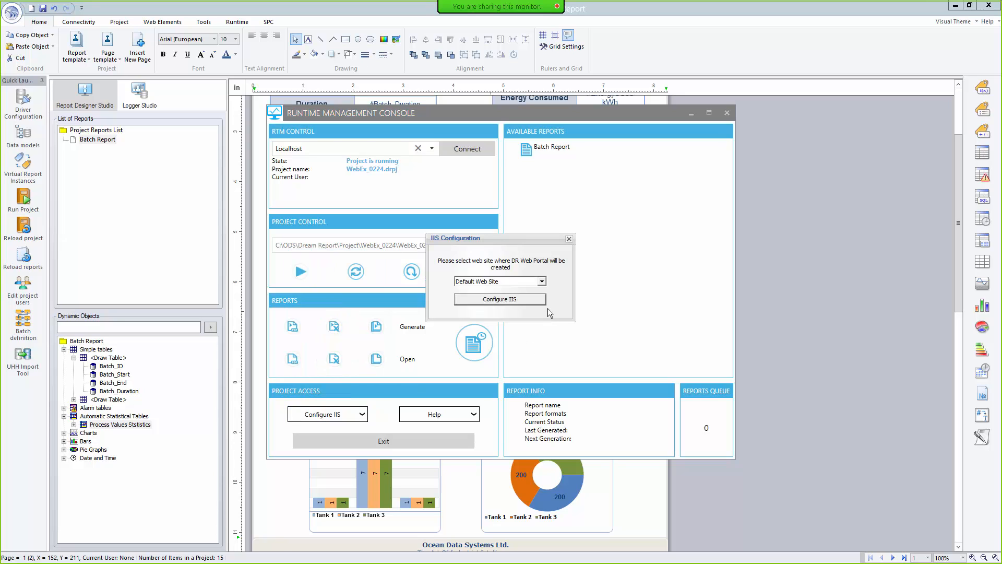
left_click(523, 298)
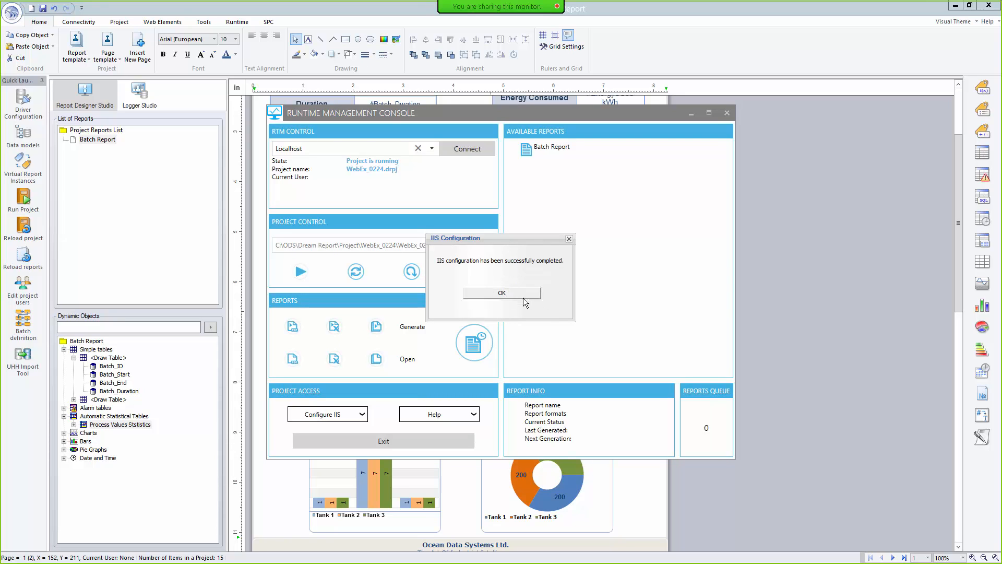
left_click(522, 294)
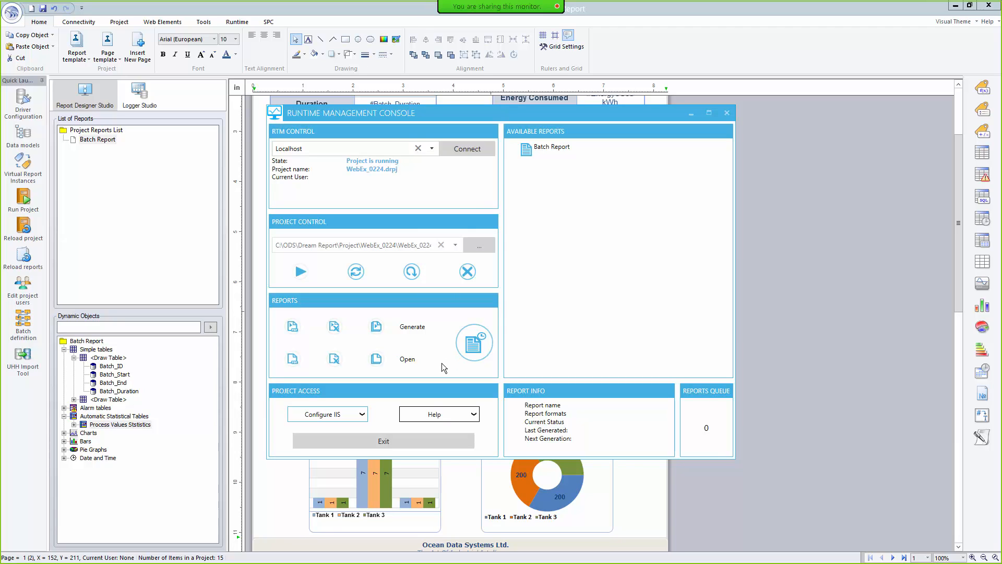
Open the project's web portal and display the stored PDF of Batch Report
left_click(362, 415)
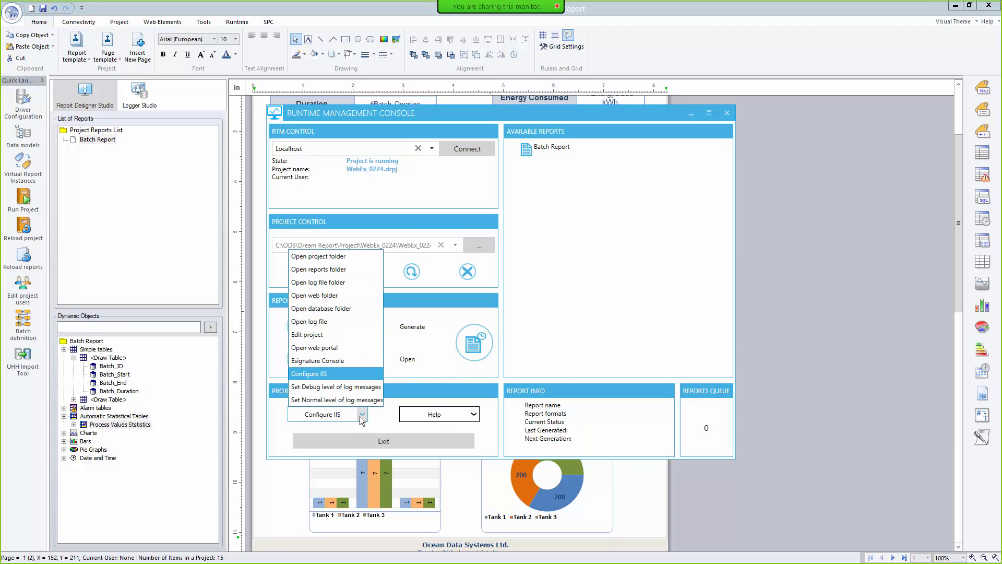
left_click(317, 349)
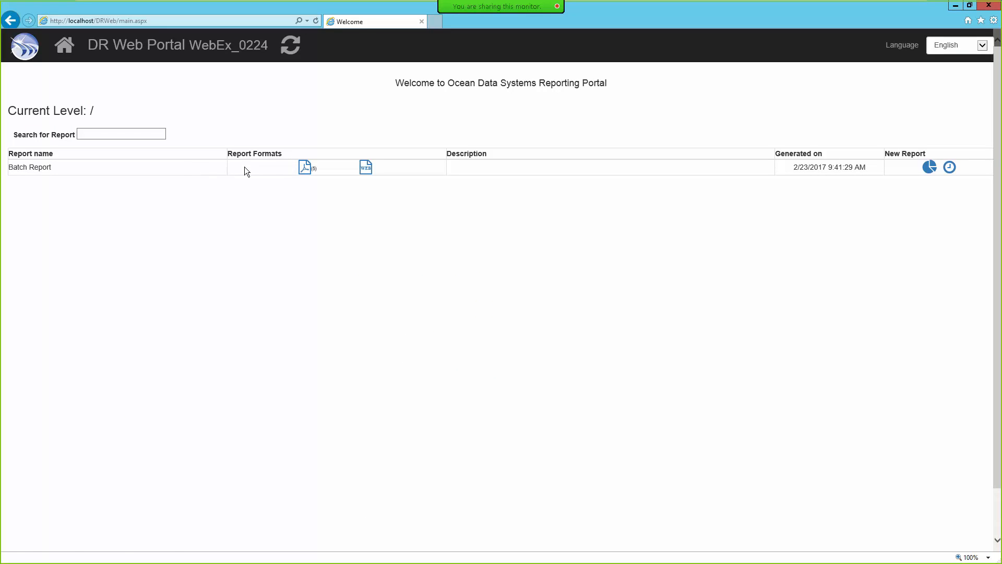
left_click(308, 168)
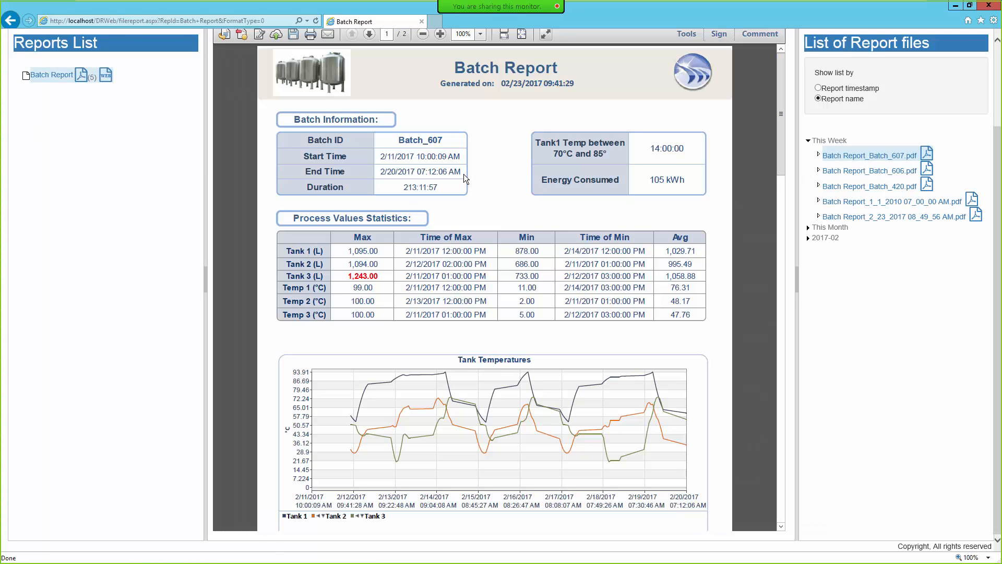
scroll(553, 126, "up", 3)
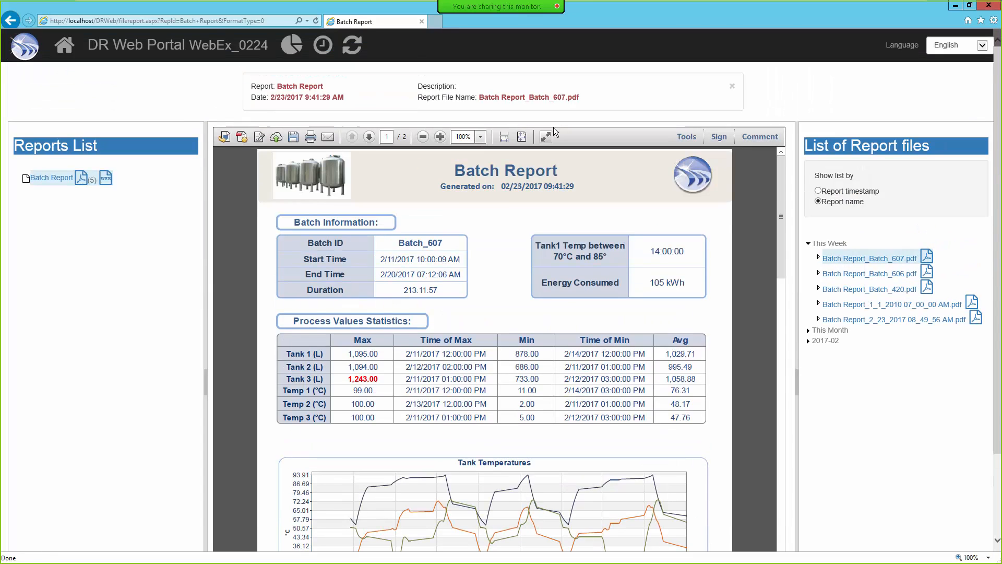
Generate a new Batch Report and review its pages, and open the saved Batch_420 PDF report
left_click(292, 47)
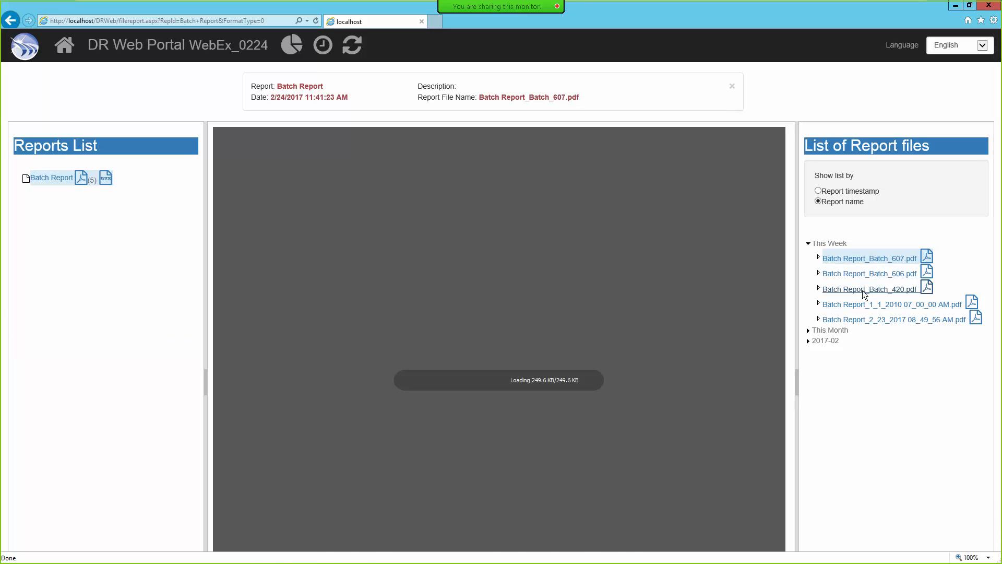
left_click(598, 189)
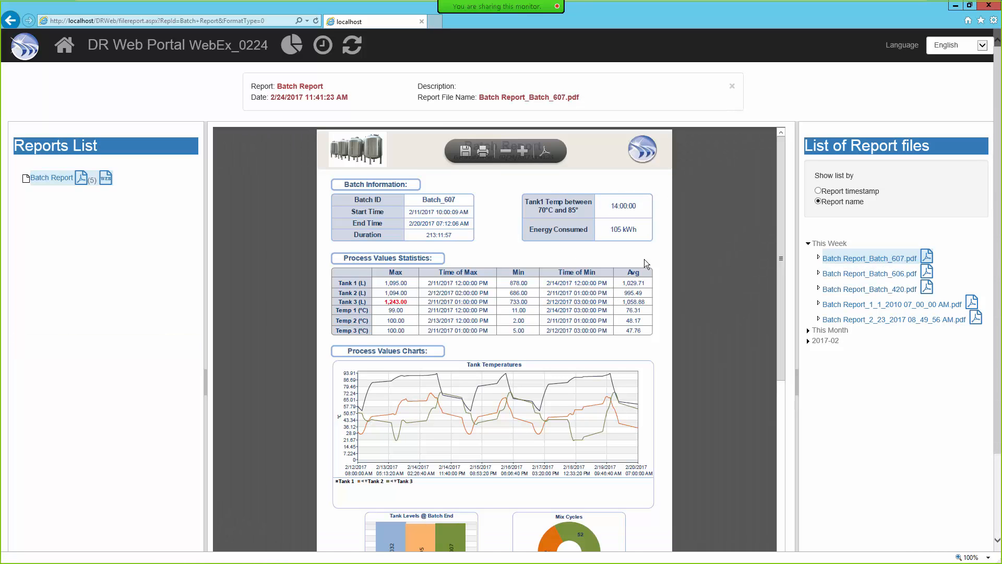
scroll(606, 283, "down", 1)
scroll(606, 283, "up", 1)
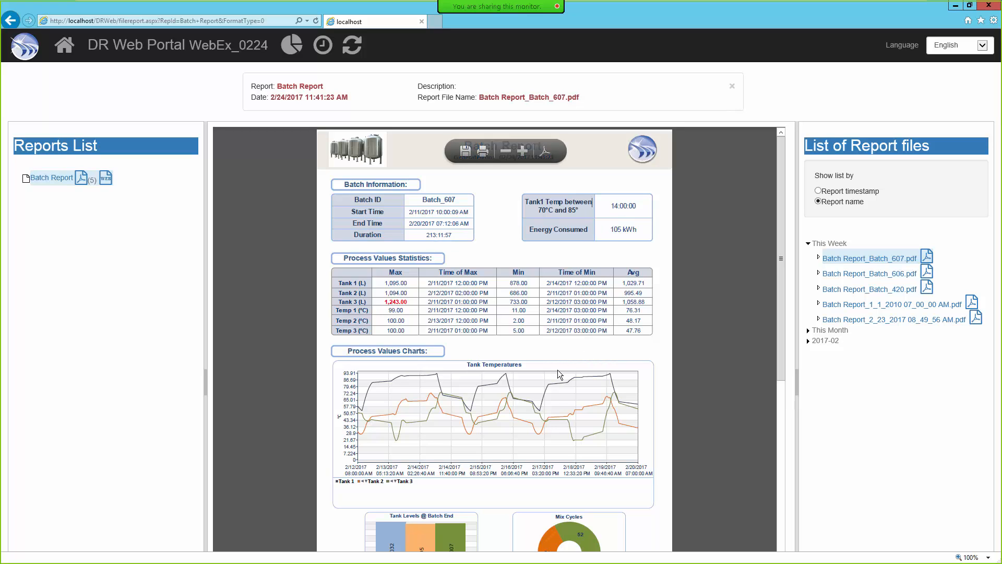
scroll(559, 386, "down", 5)
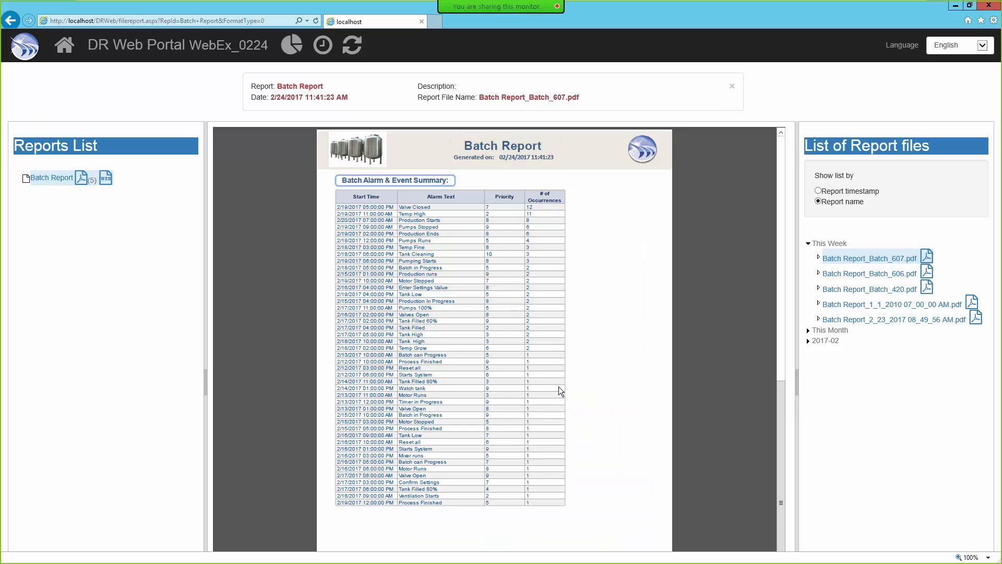
scroll(558, 387, "up", 5)
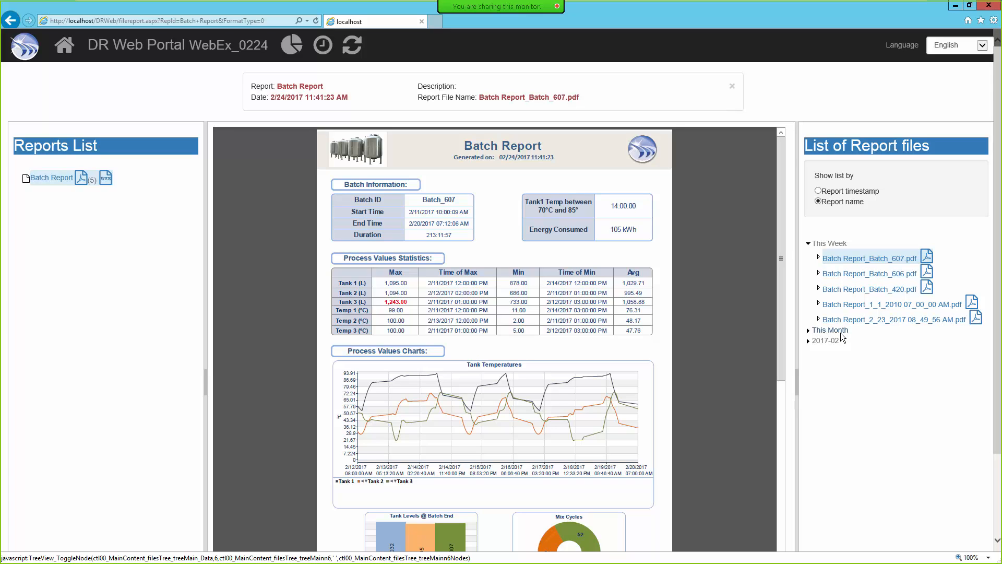
left_click(870, 289)
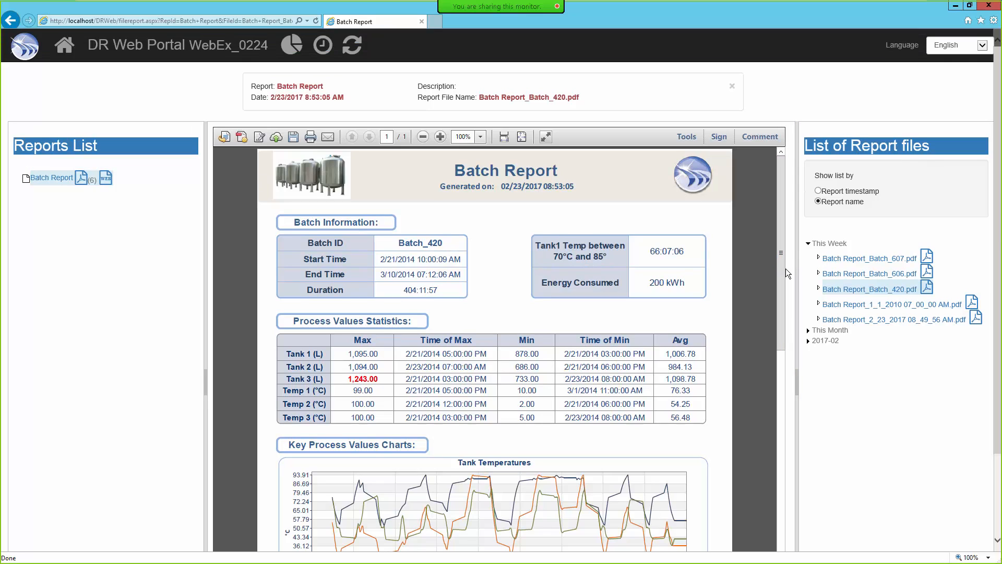
Open the dynamic report generator for Batch Report and set the generation type to Batch Based
left_click(323, 47)
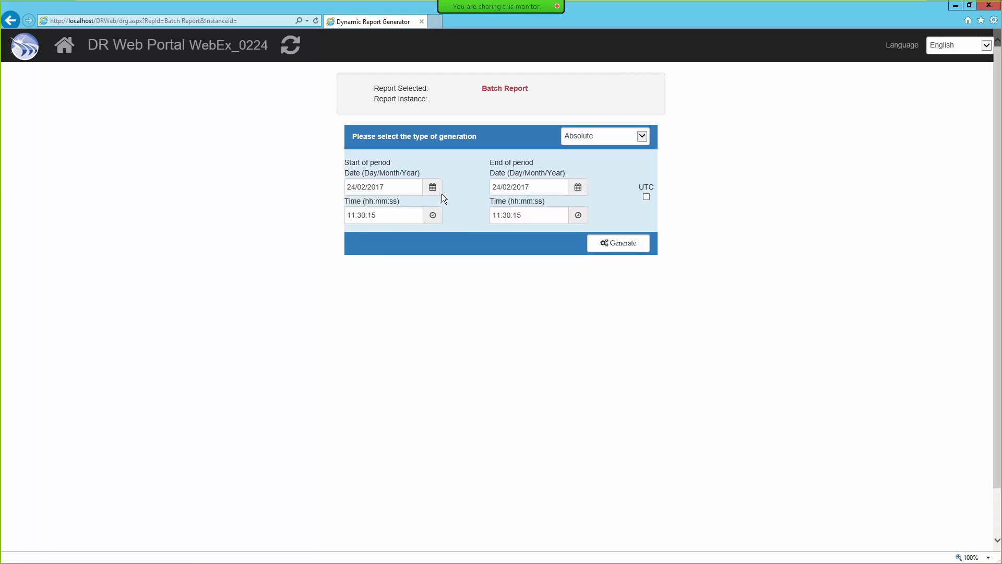
left_click(645, 140)
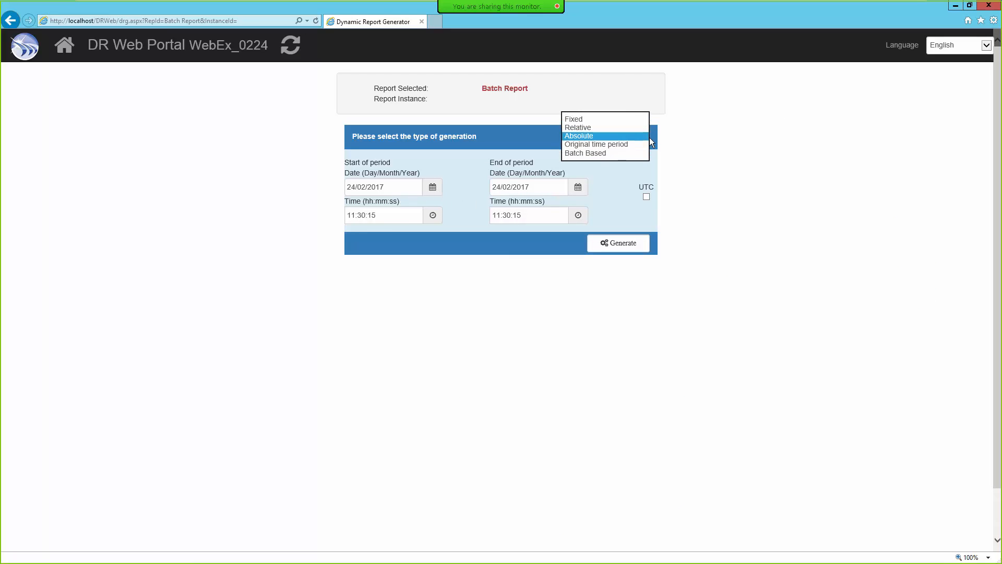
left_click(604, 120)
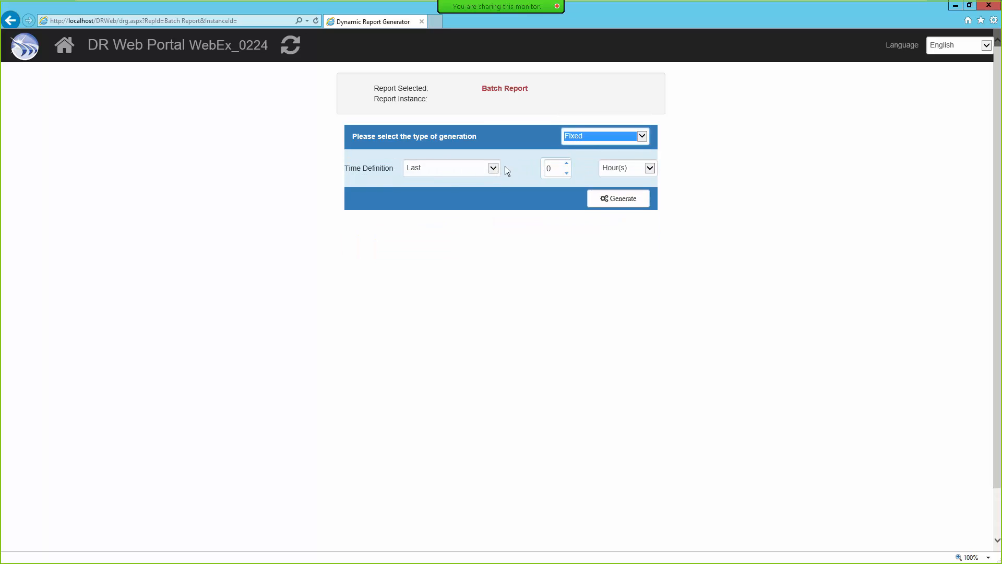
left_click(642, 137)
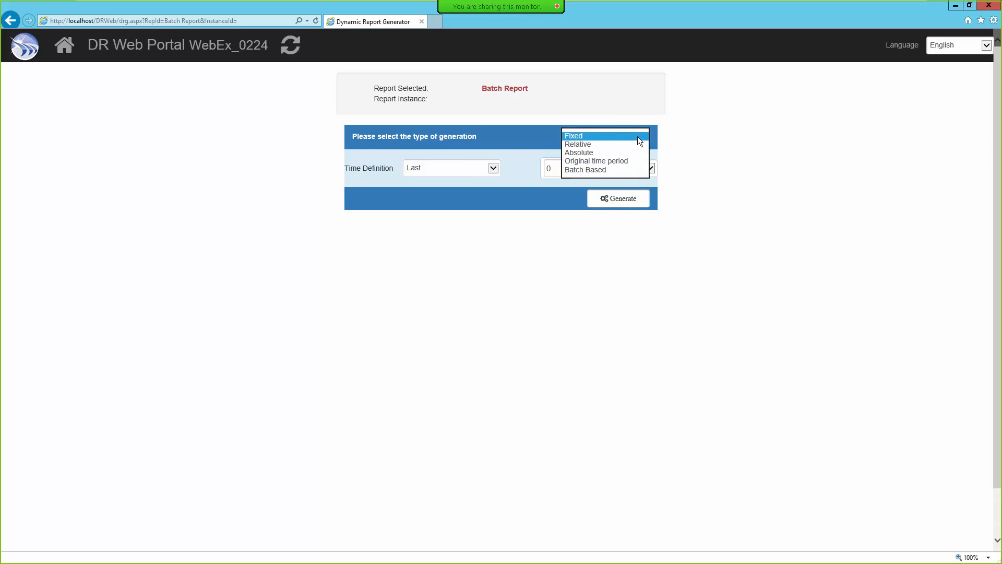
left_click(591, 170)
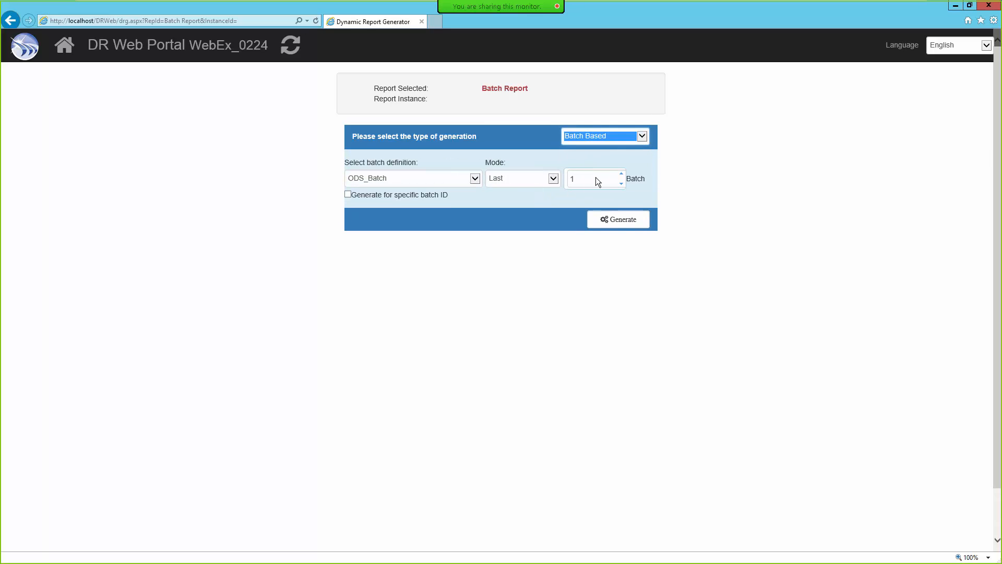
Set the batch mode to Absolute batch ID, choose Batch_380 and generate its report
left_click(553, 179)
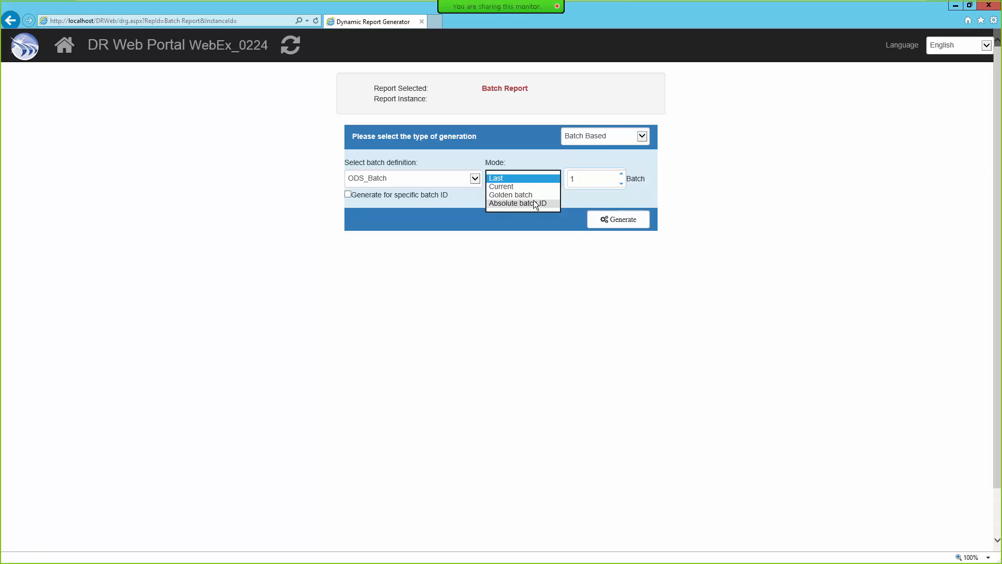
left_click(532, 202)
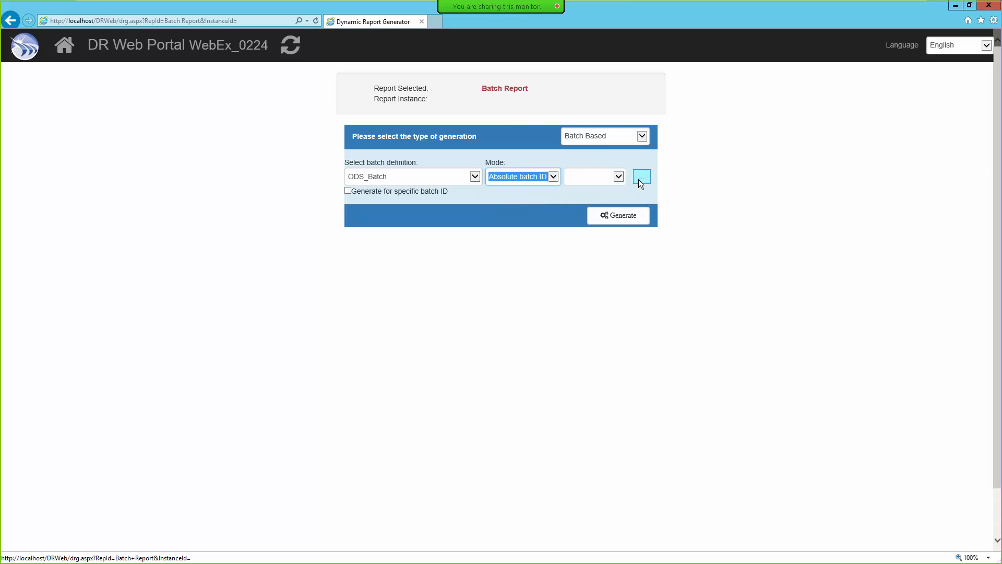
left_click(620, 177)
left_click_drag(621, 189, 635, 324)
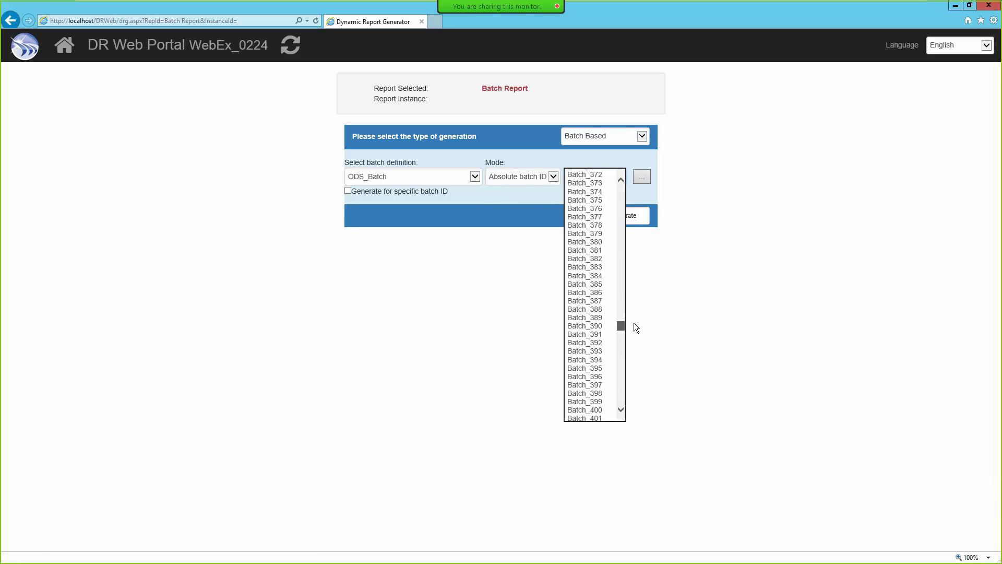
left_click(590, 243)
left_click(607, 211)
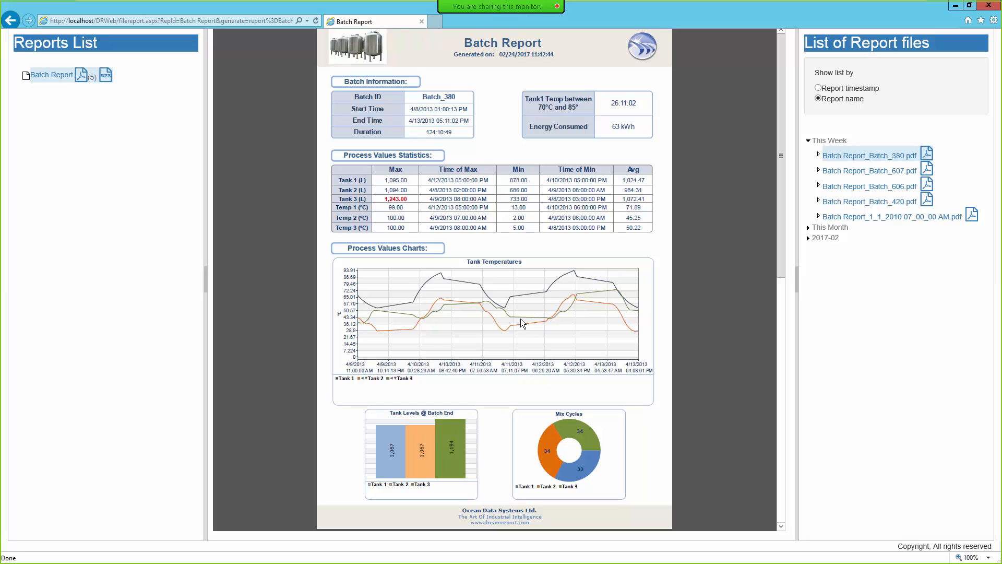
Review the Batch_380 report's process value and alarm summary pages, and switch back to the Dream Report designer
scroll(521, 318, "down", 3)
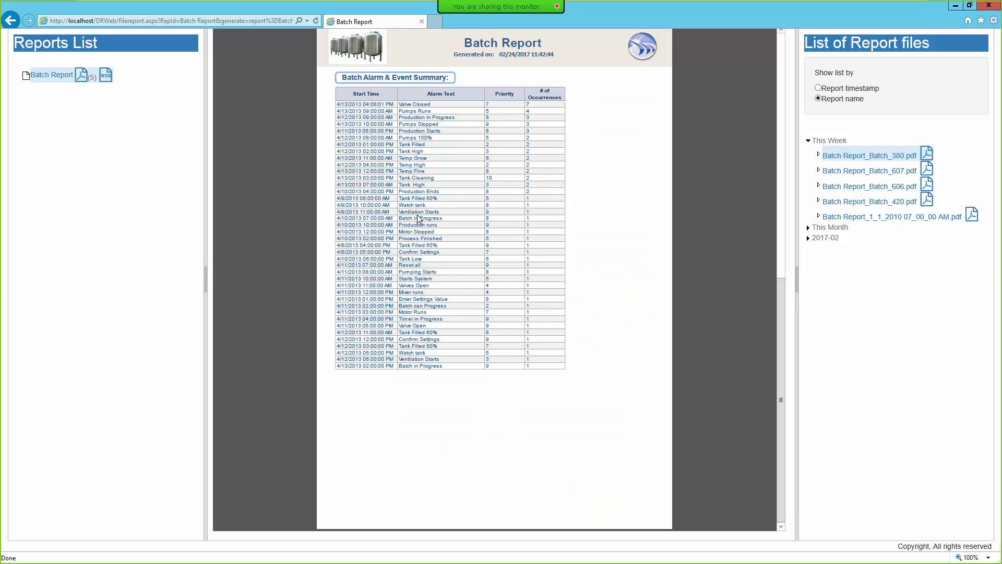
scroll(419, 218, "up", 3)
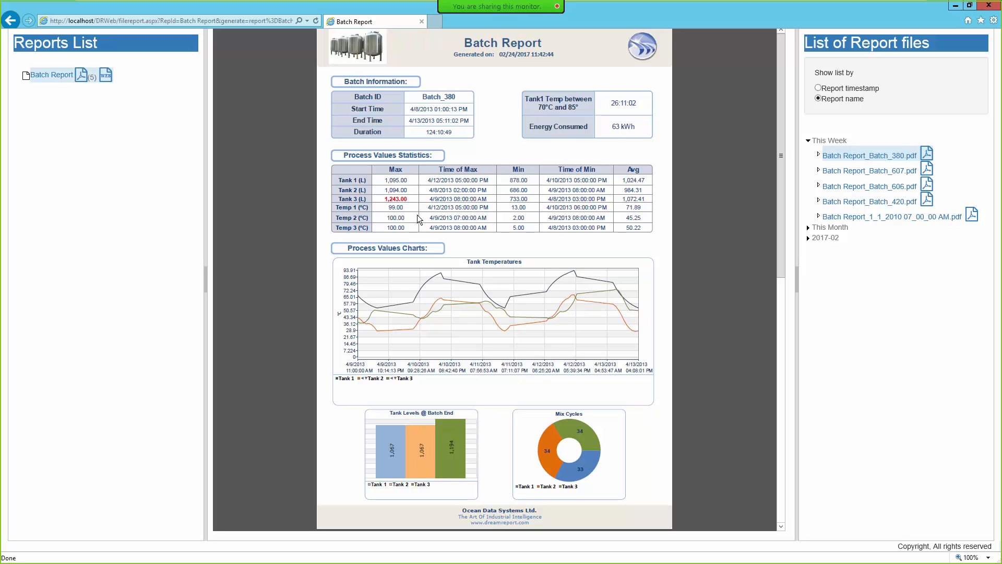
key("alt+Tab")
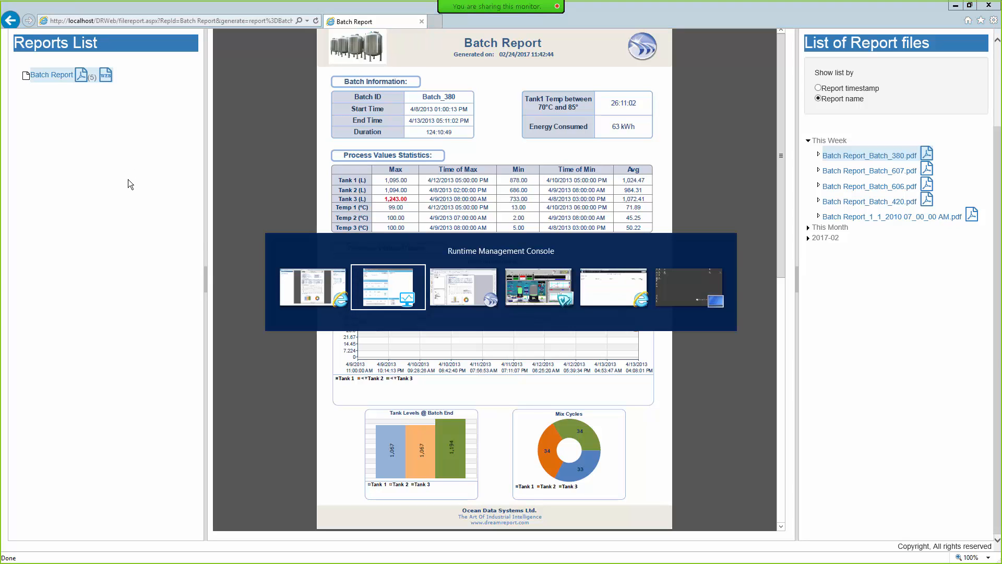
key("alt+Tab")
key("Tab")
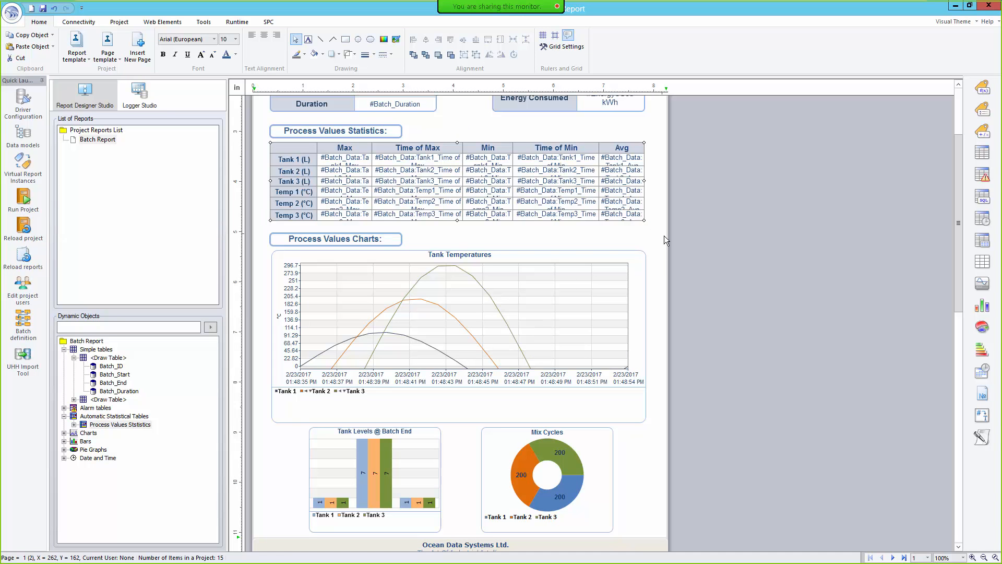
left_click(660, 235)
scroll(657, 235, "up", 1)
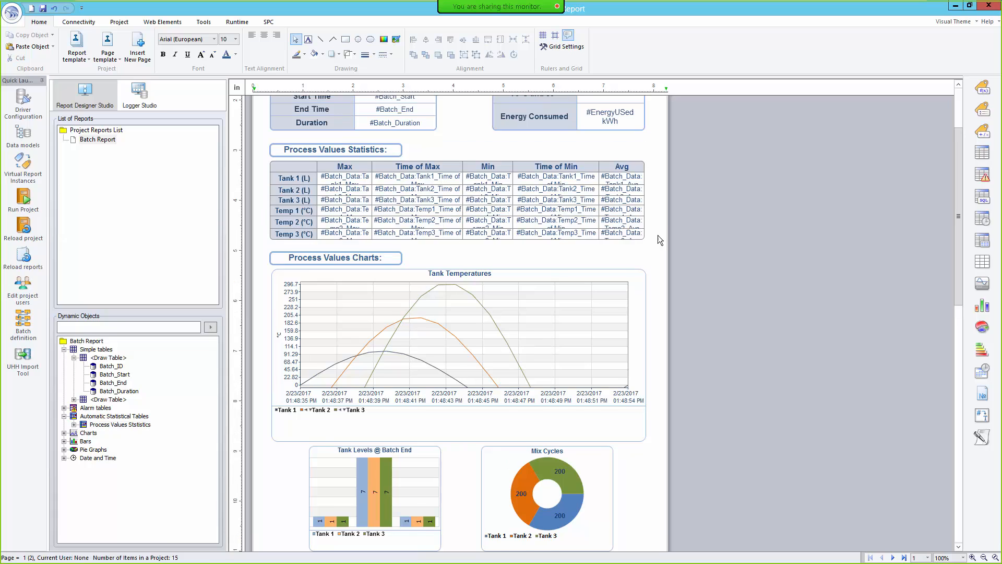
Open Batch Report's file format settings and make sure Web is enabled as a report target
double_click(98, 140)
left_click(550, 146)
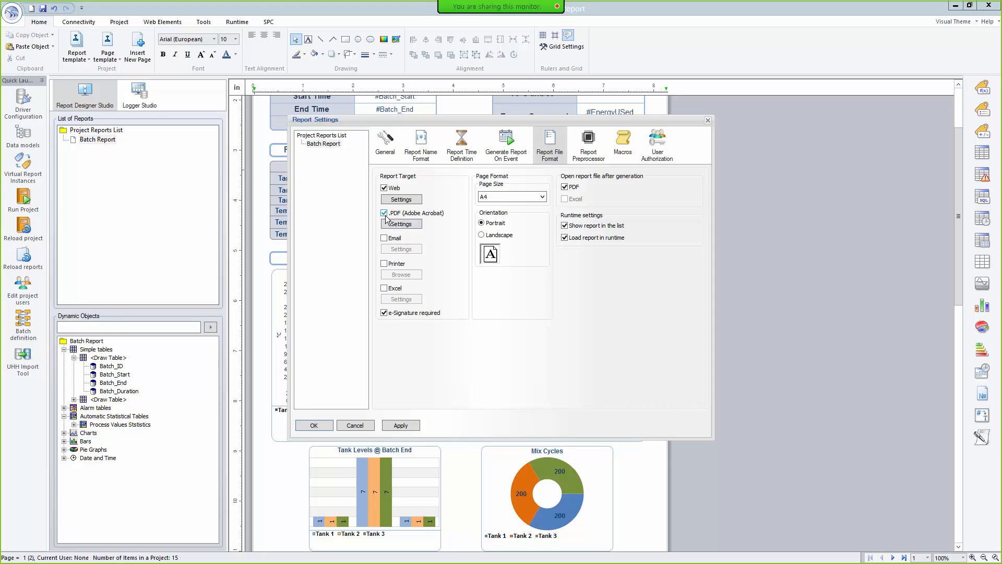
left_click(384, 189)
left_click(384, 189)
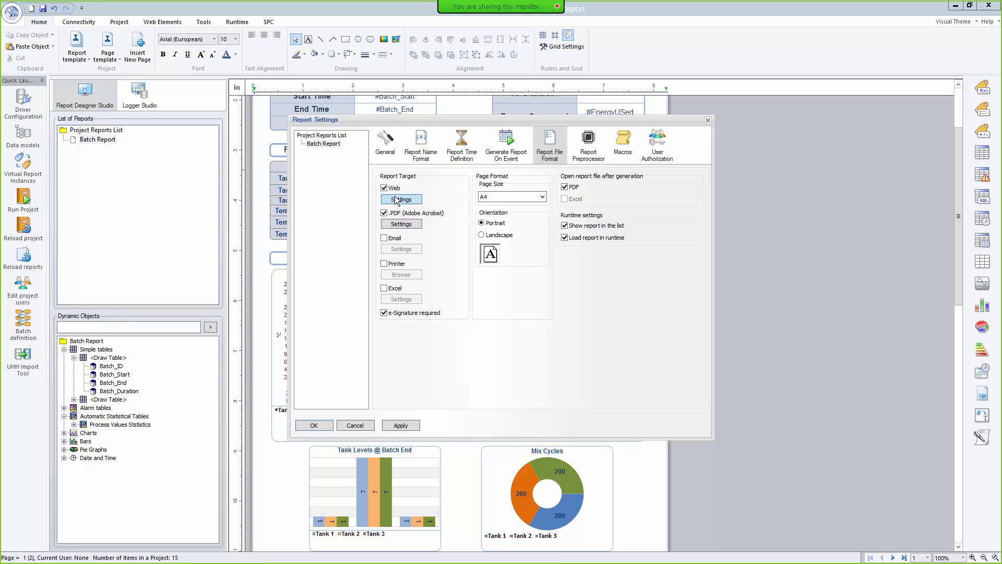
left_click(313, 425)
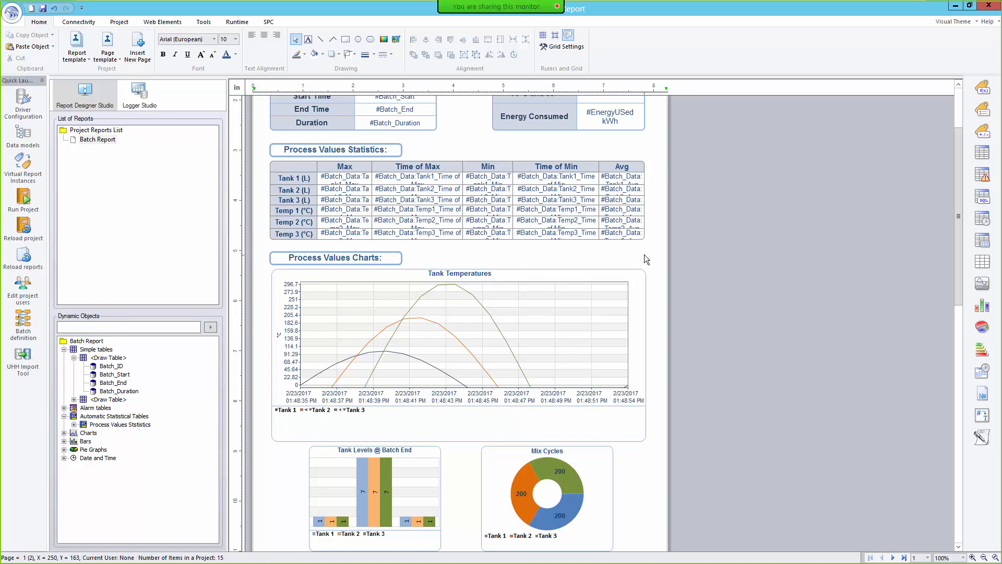
Check the TimeInTemp object's statistical function and set its hyperlink configuration to Raw Data Hyperlink
scroll(646, 255, "up", 1)
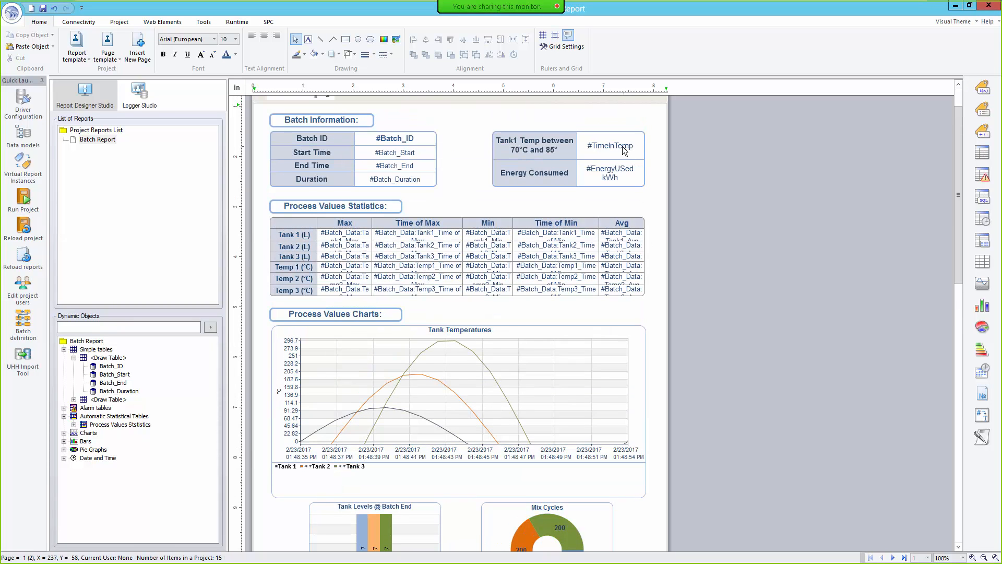
mouse_move(621, 150)
double_click(620, 149)
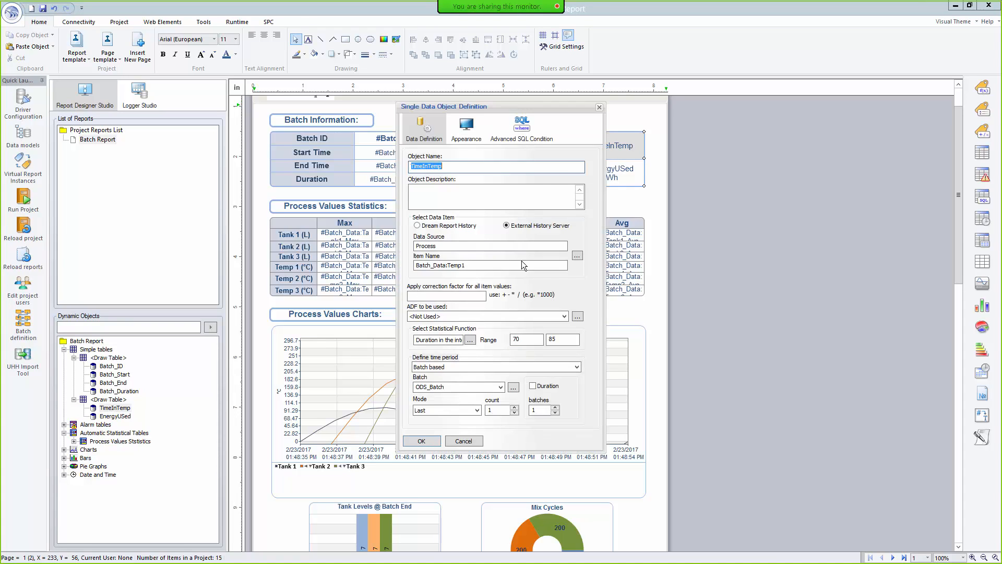
left_click(472, 340)
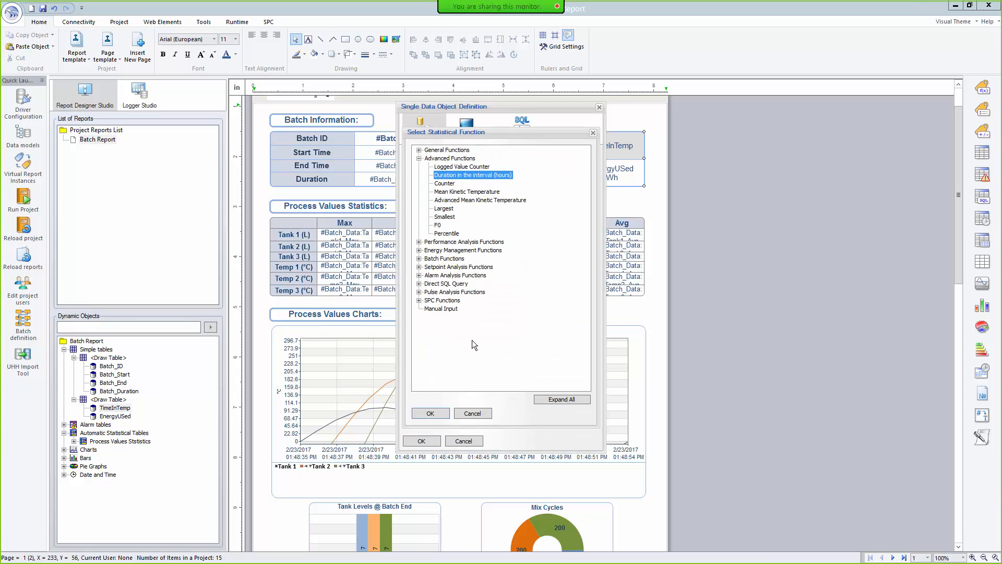
left_click(474, 413)
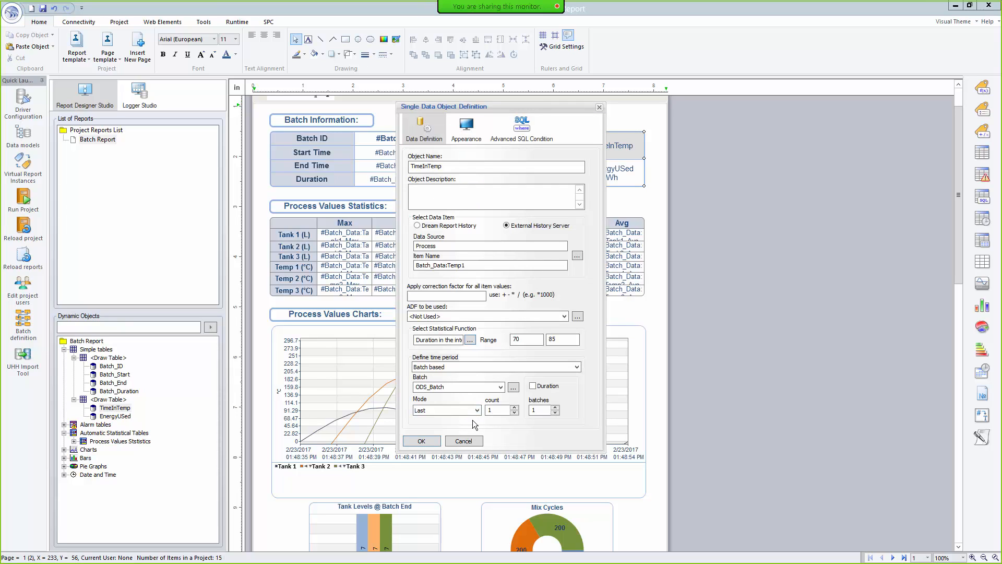
left_click(466, 131)
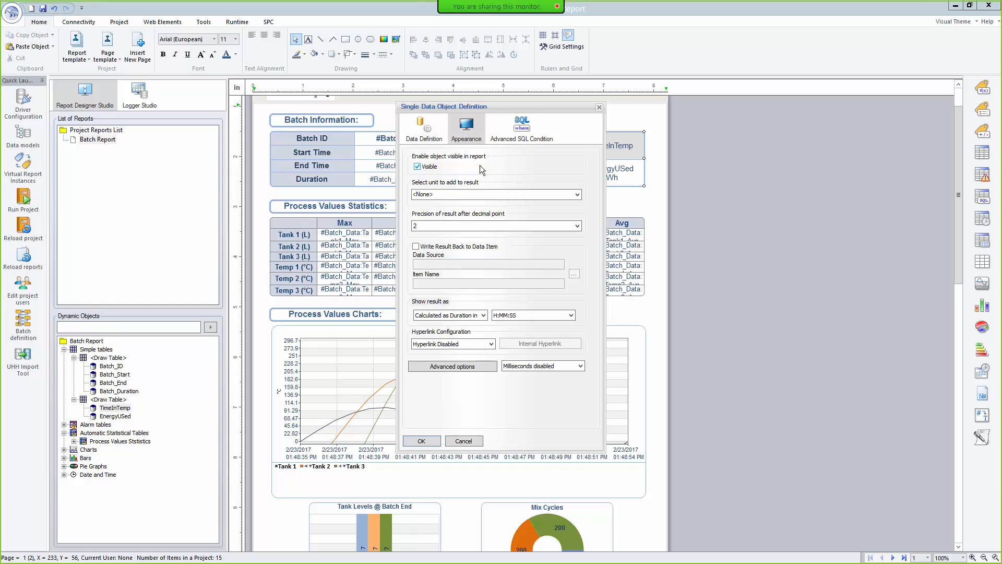
left_click(494, 348)
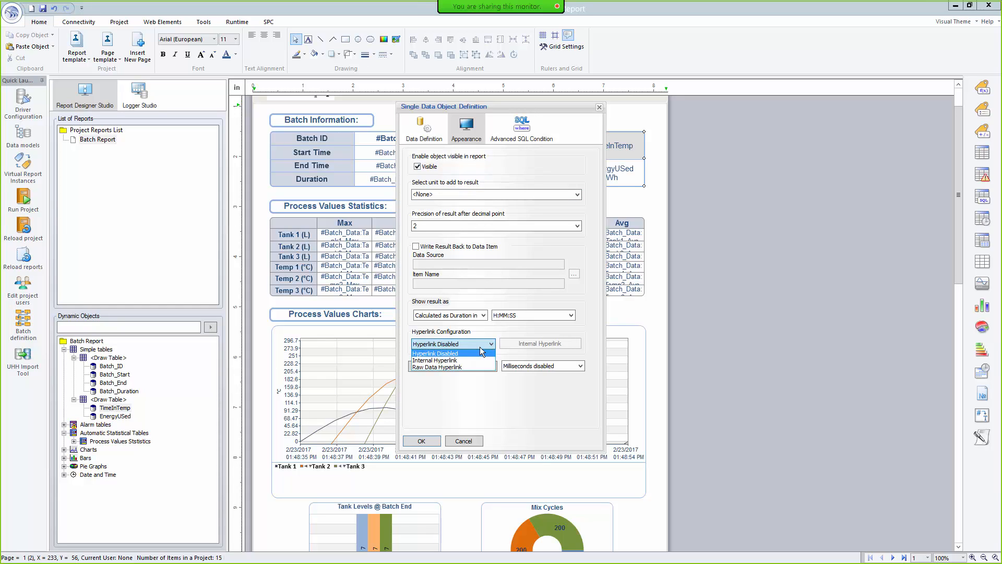
left_click(455, 366)
left_click(422, 441)
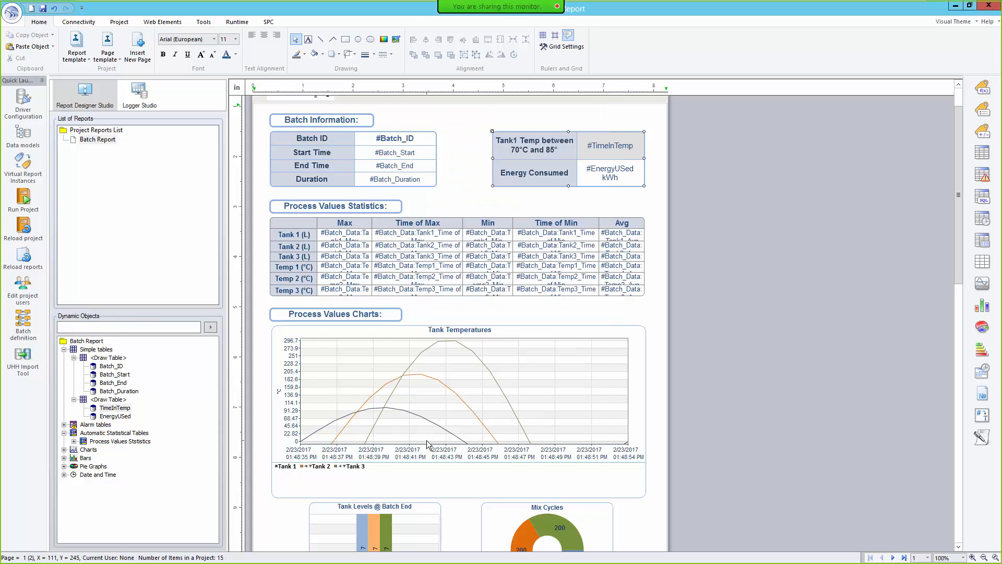
Set the hyperlink configuration of the EnergyUSed object to Raw Data Hyperlink
double_click(610, 170)
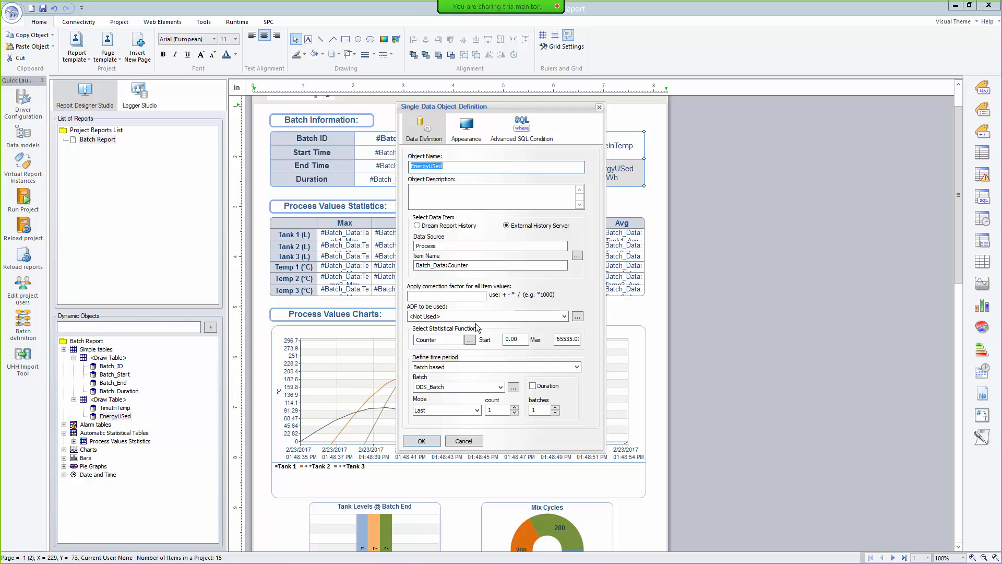
left_click(470, 131)
left_click(453, 345)
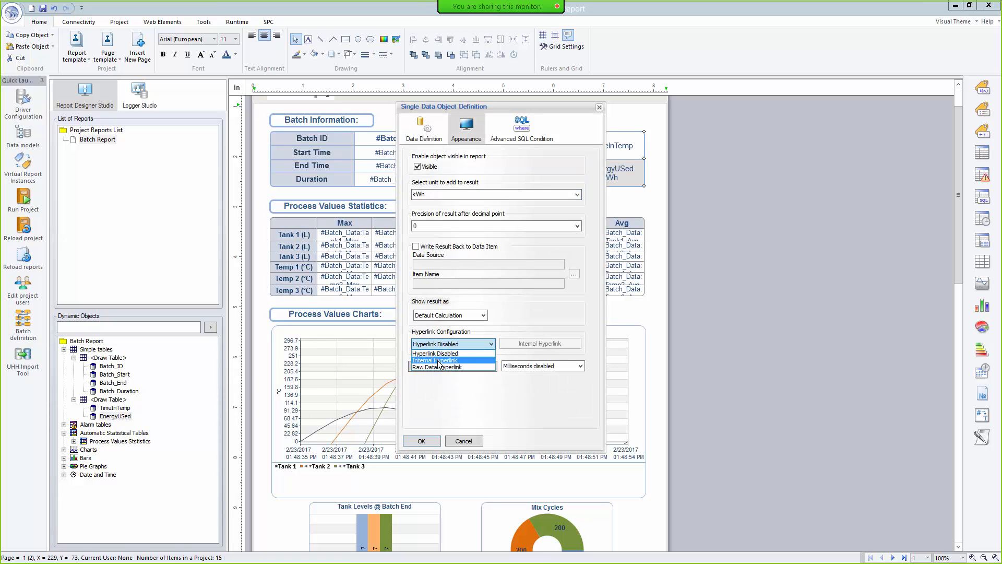
left_click(439, 367)
left_click(422, 441)
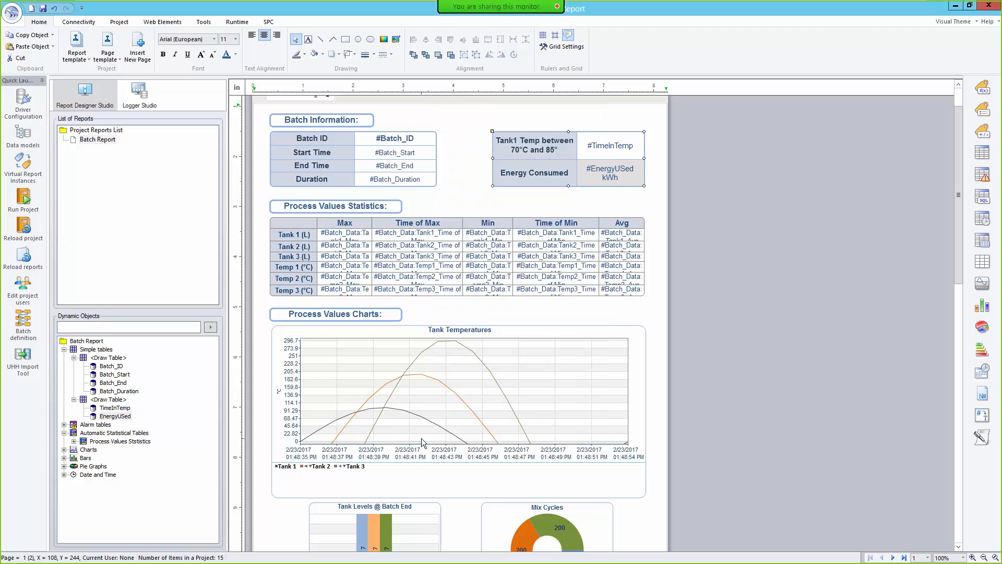
Enable Chart Web Interactive and Web Chart - Show Raw Data for the Tank Temperatures chart
double_click(447, 388)
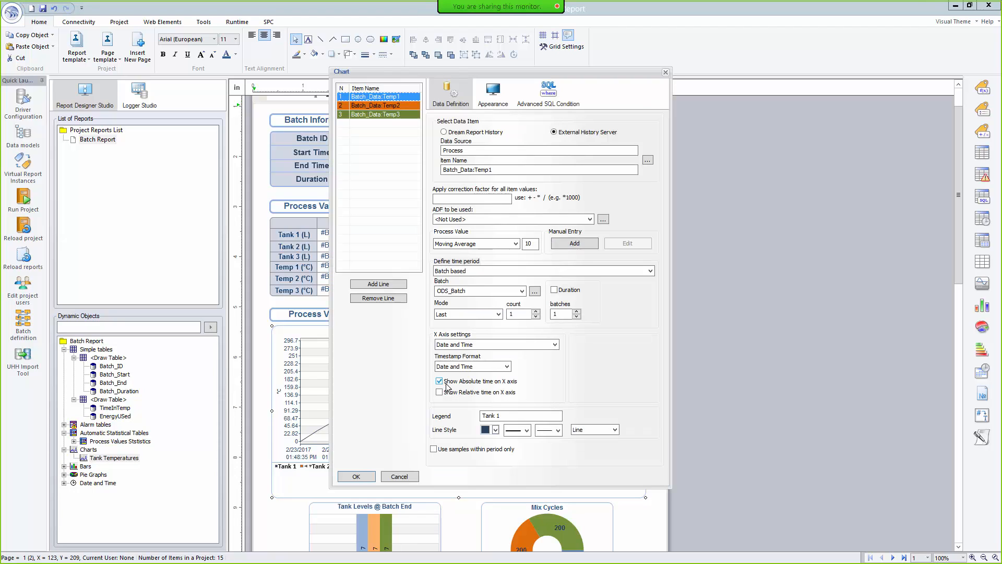
left_click(494, 96)
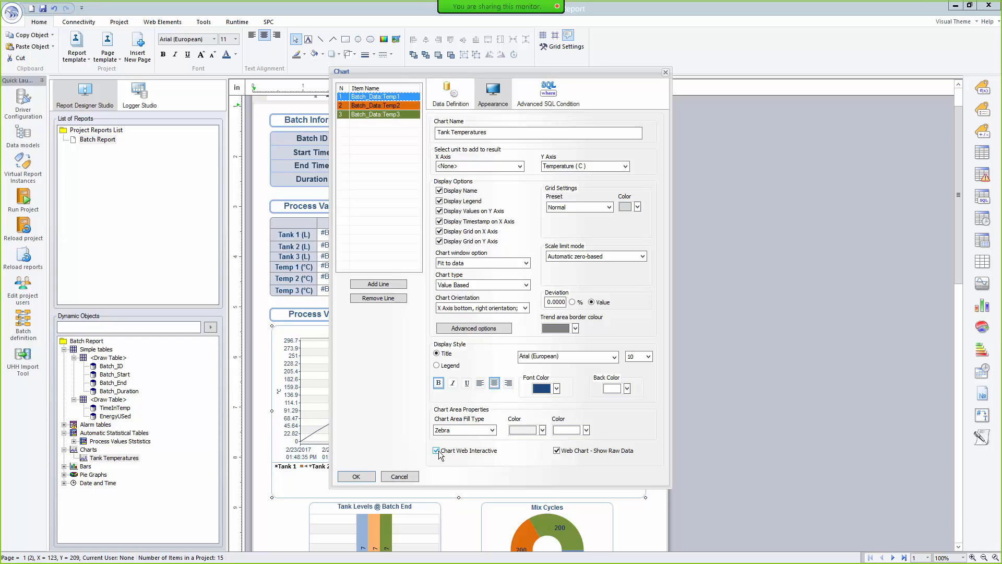
left_click(362, 477)
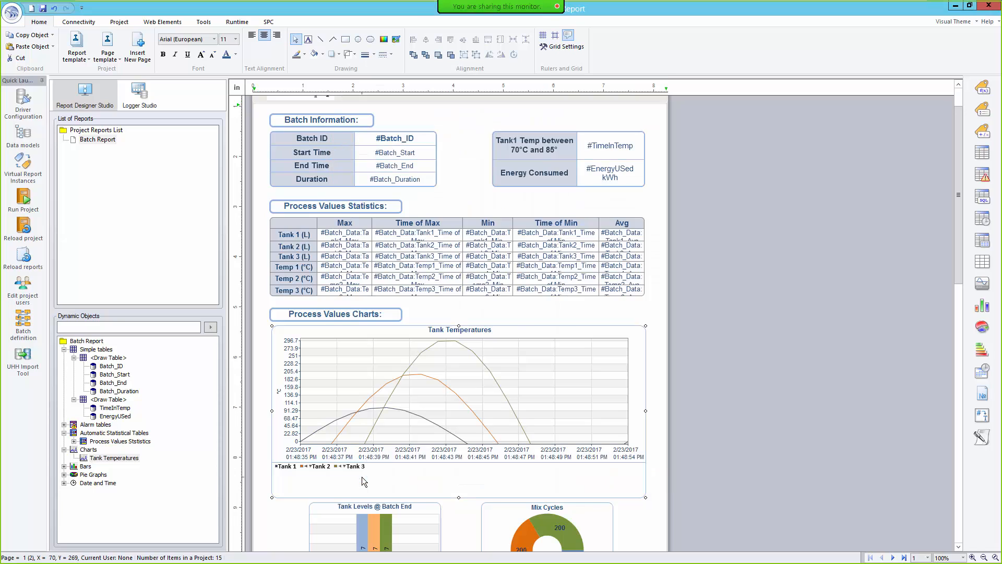
Enable Show Raw Data in Web for the Tank Levels @ Batch End bar graph
scroll(392, 456, "down", 3)
scroll(407, 435, "down", 1)
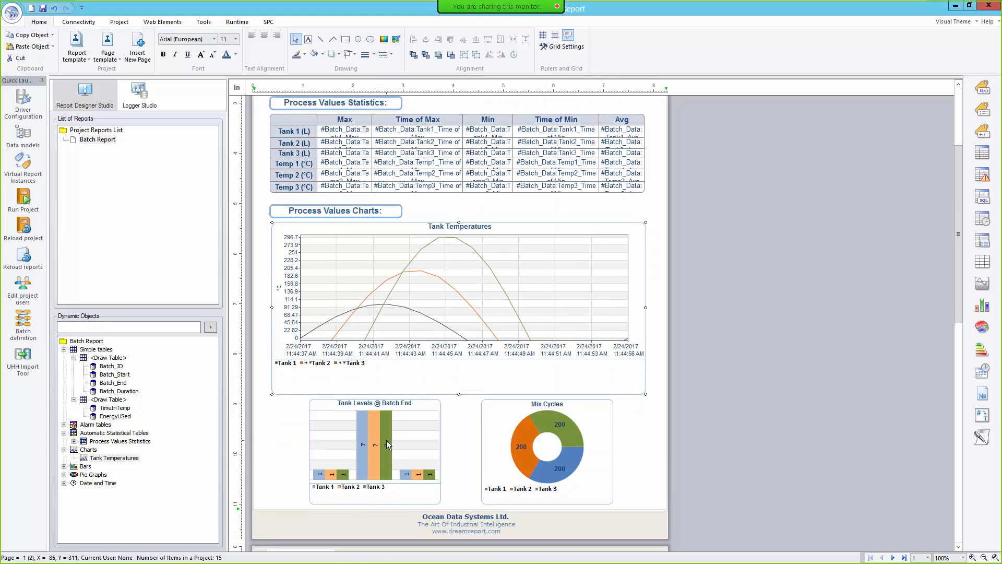
left_click(387, 445)
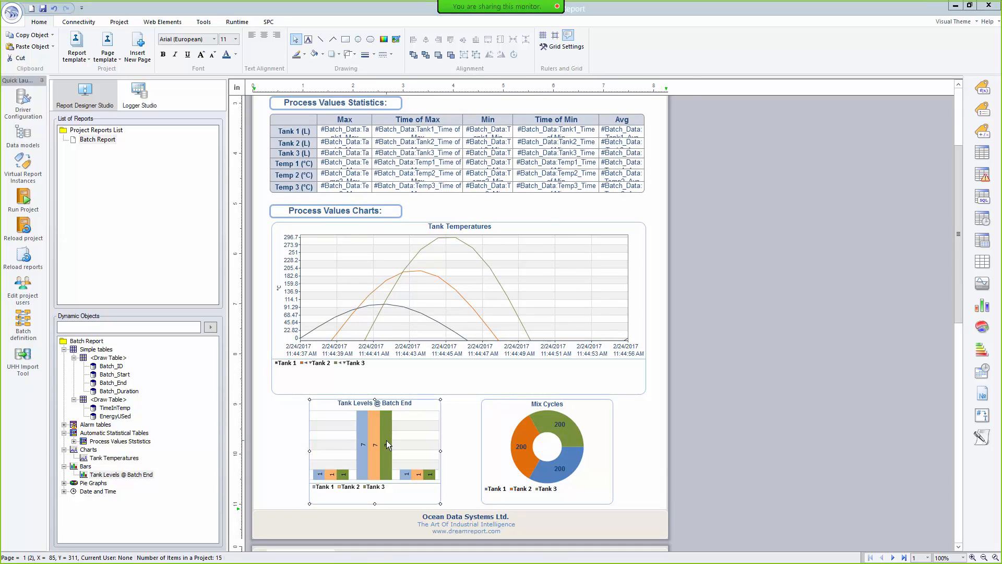
double_click(381, 450)
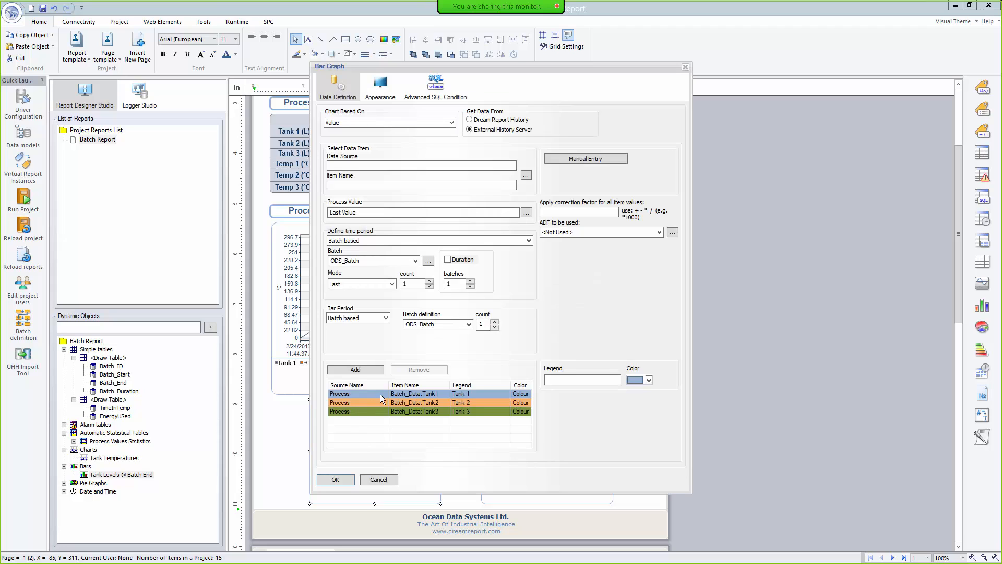
left_click(380, 86)
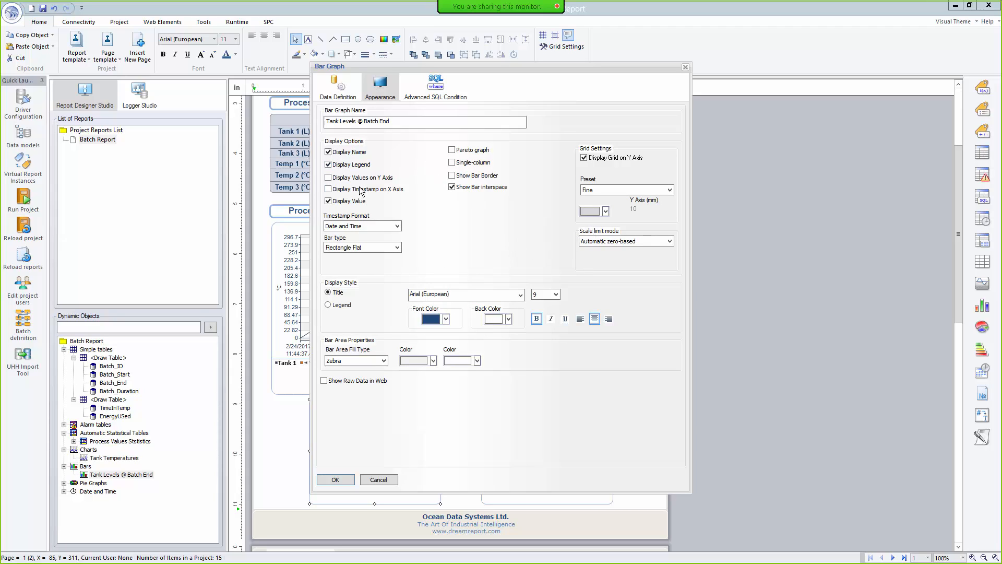
left_click(338, 90)
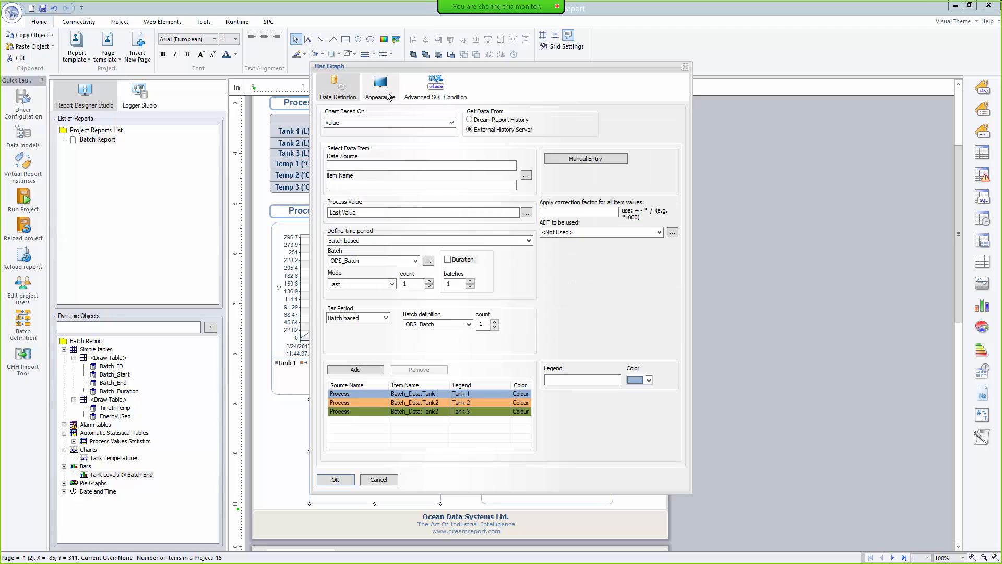
left_click(388, 94)
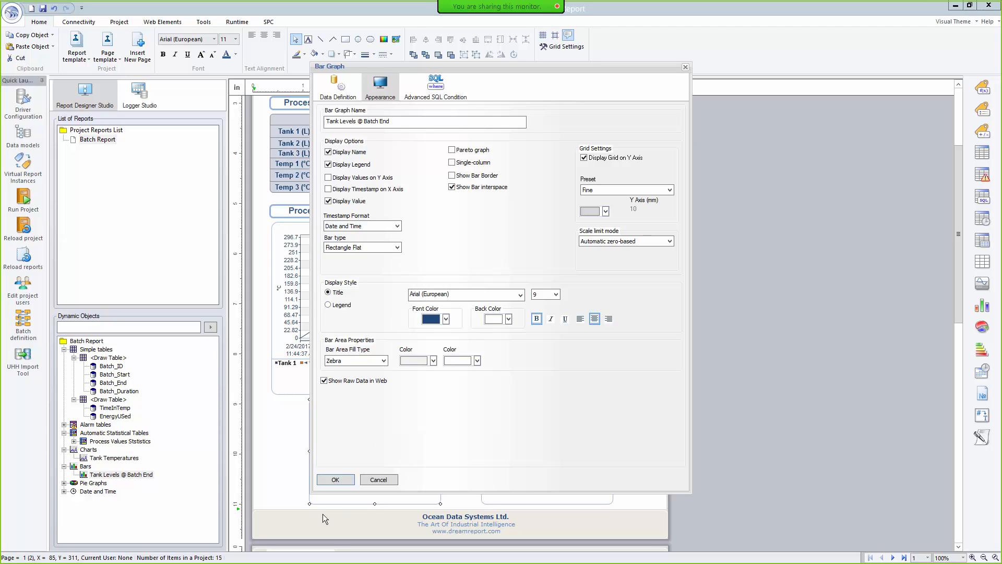
left_click(338, 478)
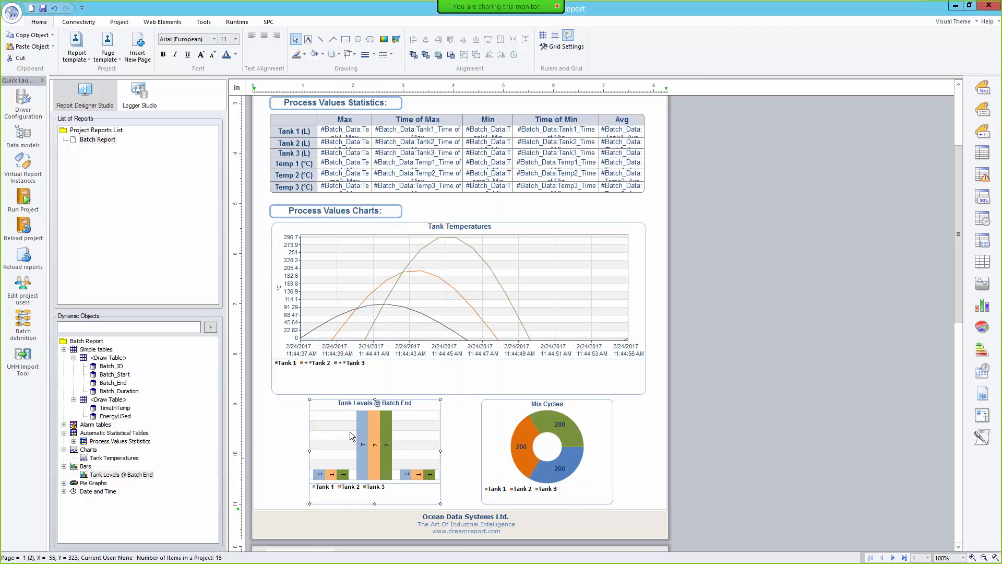
Enable Sorting header in Web for the Alarm & Event Summary table on the second page
scroll(274, 420, "down", 3)
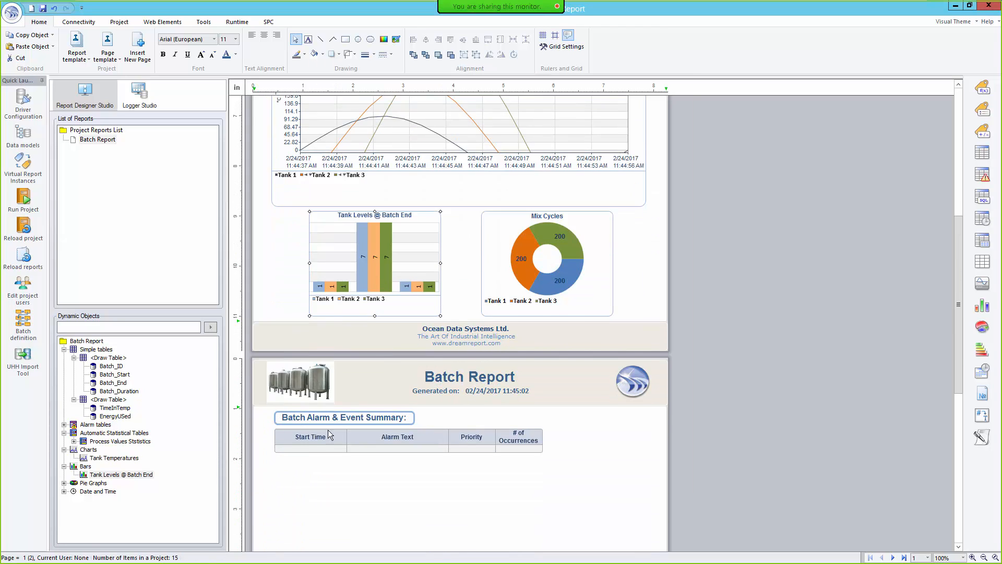
left_click(381, 436)
double_click(382, 440)
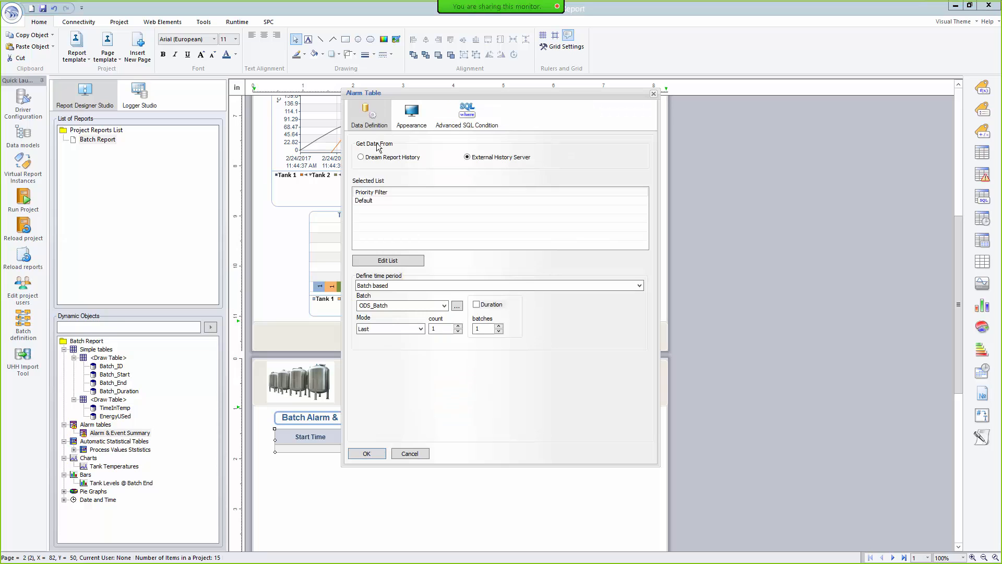
left_click(411, 117)
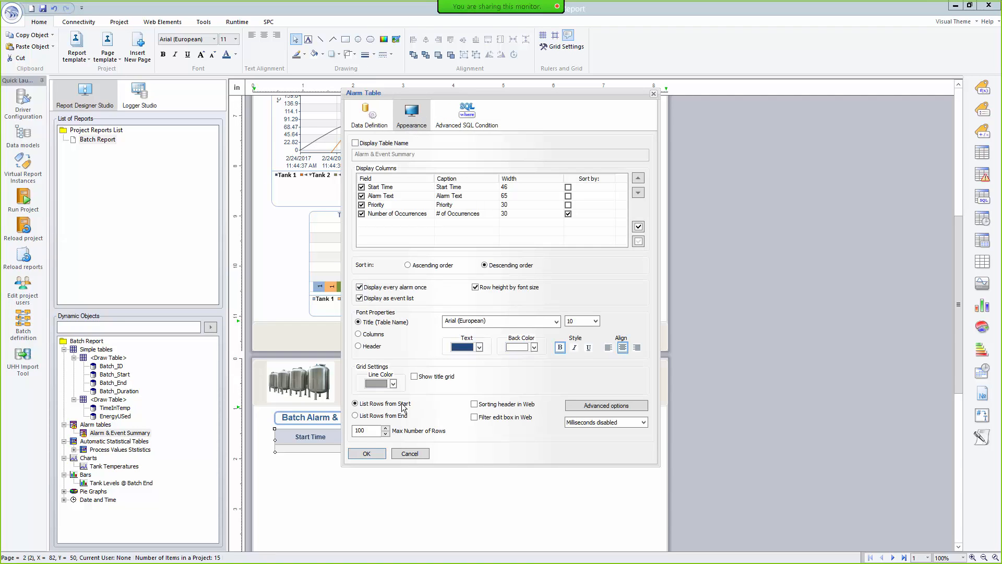
left_click(476, 405)
left_click(372, 454)
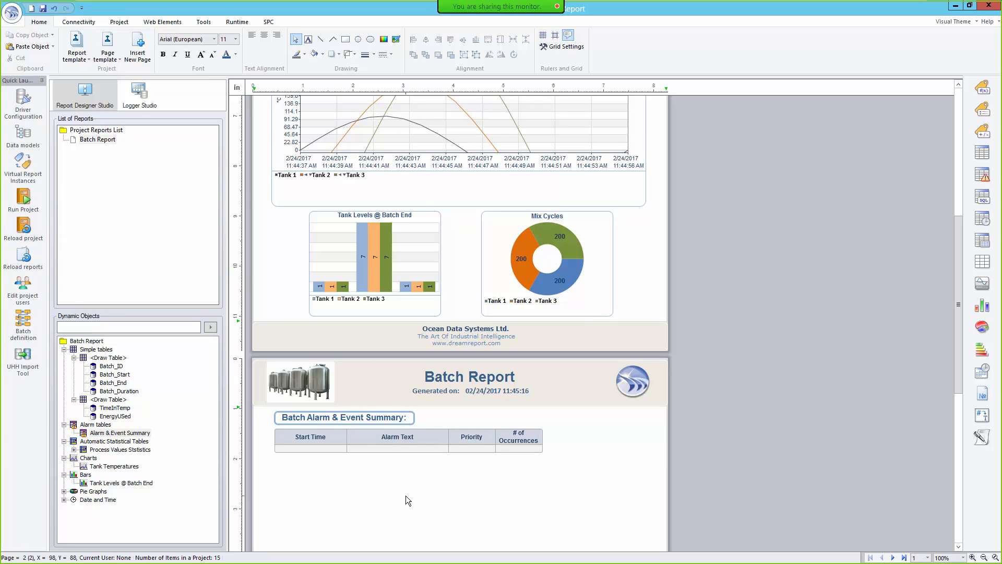
Reload the reports in the running project, saving the changes first, and switch to the Runtime Management Console
left_click(28, 268)
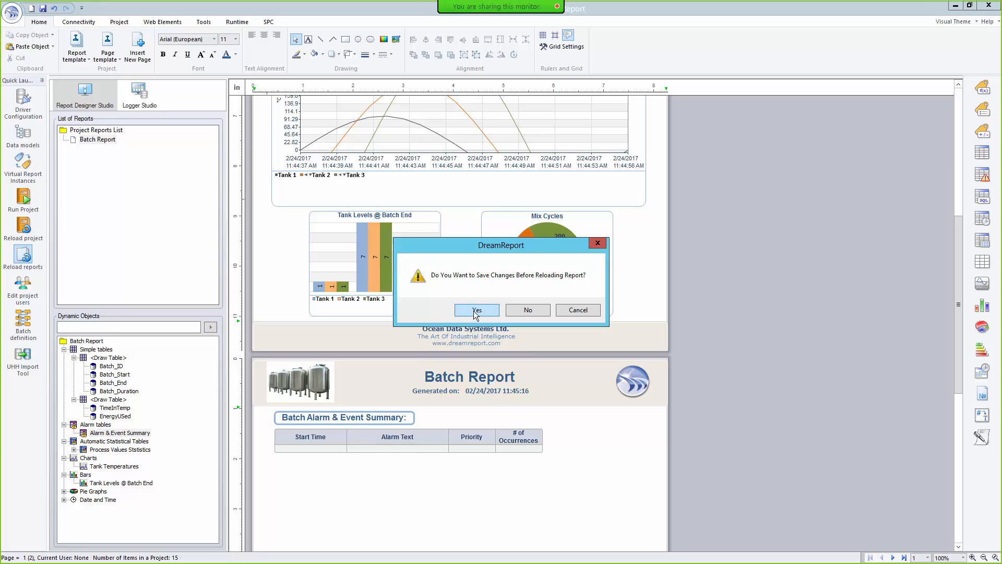
left_click(475, 312)
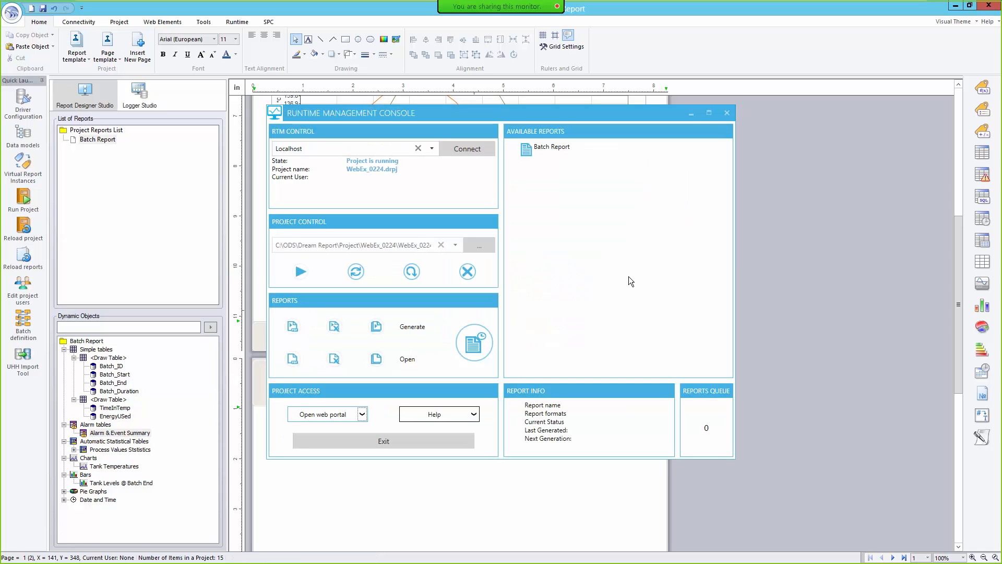
key("alt+Tab")
key("alt+Tab")
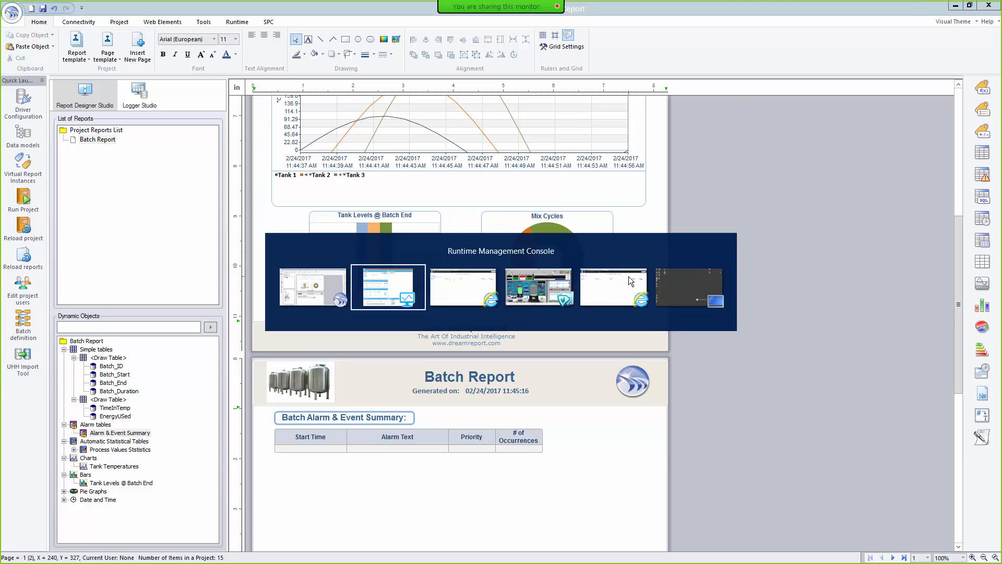
Switch to the DR Web Portal, open the web version of the Batch Report and browse the raw data behind the Tank1 temperature duration
key("alt+Tab")
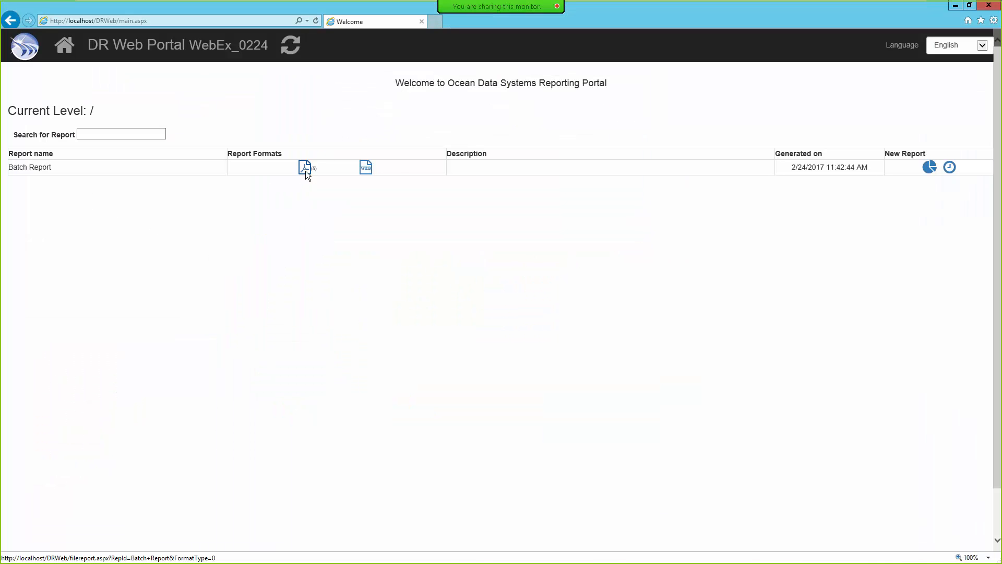
left_click(364, 168)
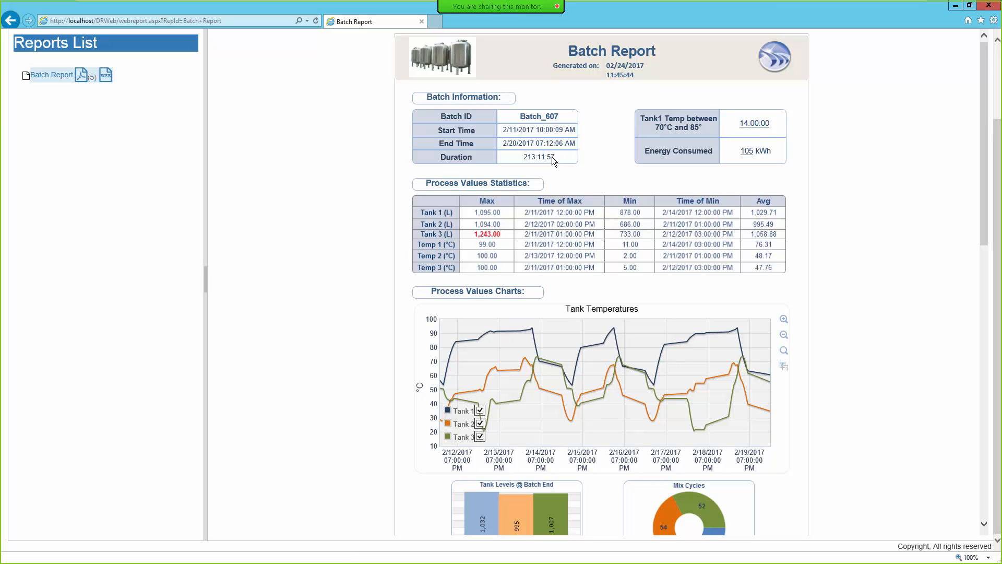
left_click(764, 127)
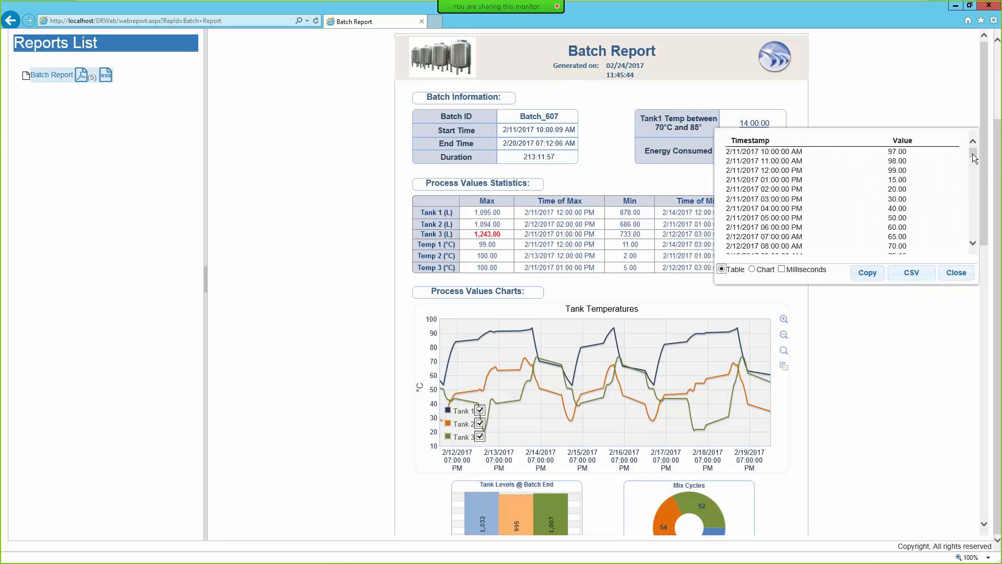
scroll(969, 174, "down", 8)
scroll(969, 172, "up", 8)
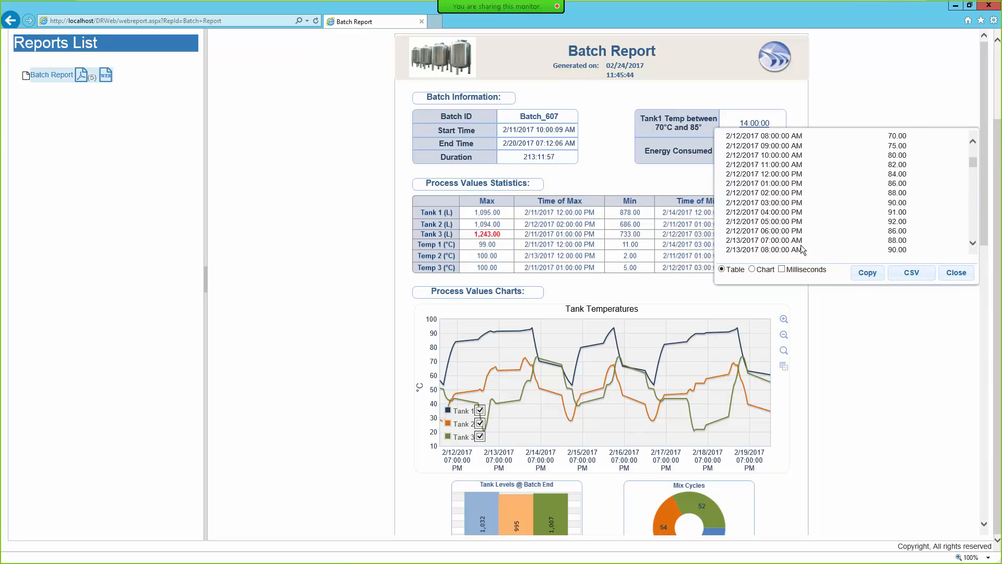
Show the Tank1 temperature raw data as a chart, inspect it up close around 2/13/2017 and close the raw data window
left_click(752, 269)
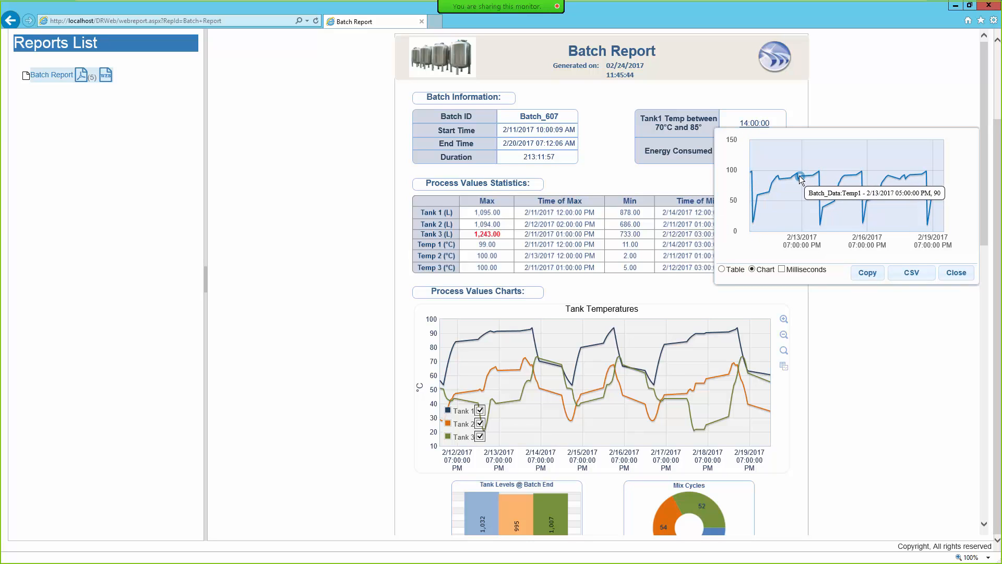
scroll(799, 174, "up", 3)
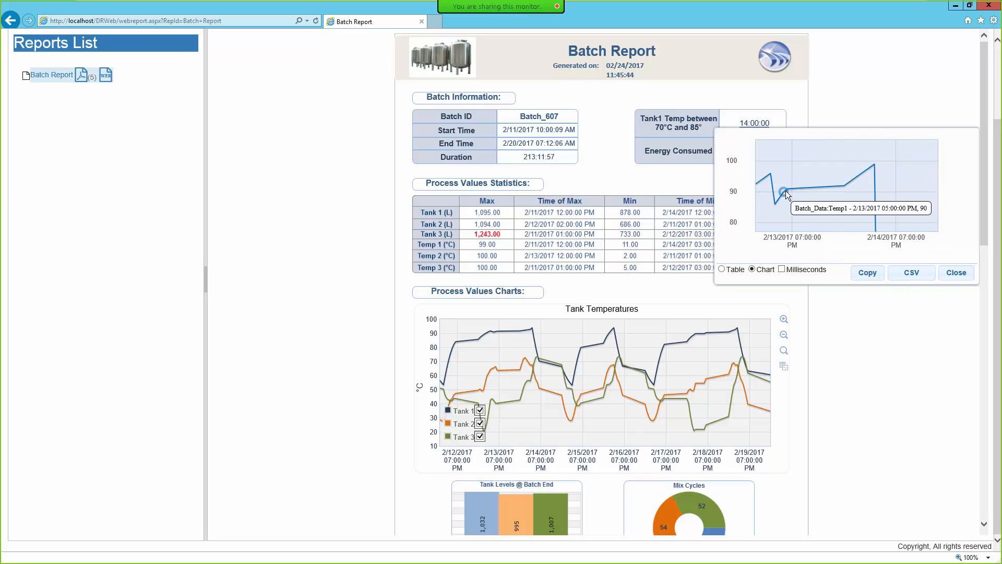
left_click_drag(854, 185, 862, 179)
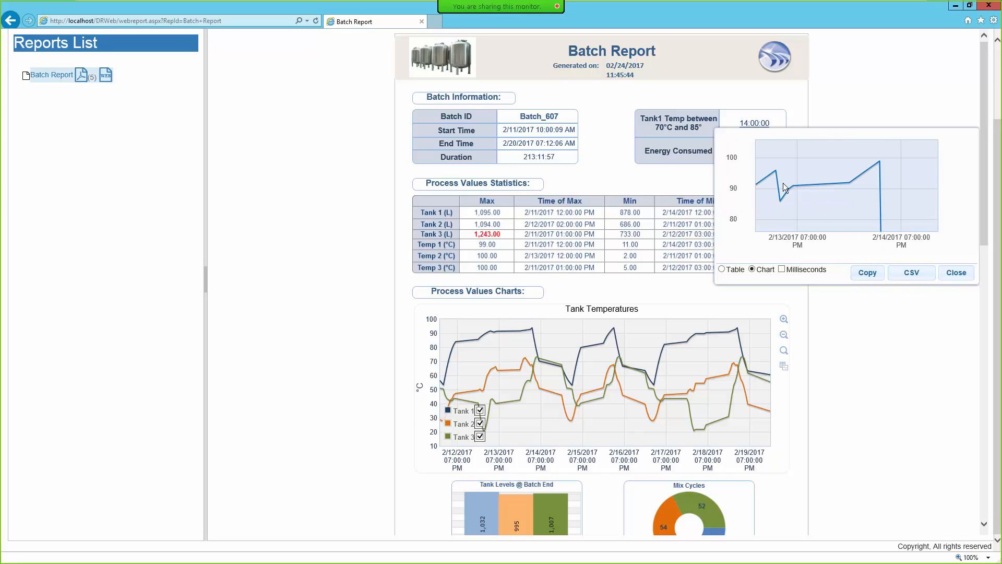
left_click(953, 272)
View the raw data behind the Energy Consumed value as a table and as a chart, and close it
left_click(750, 152)
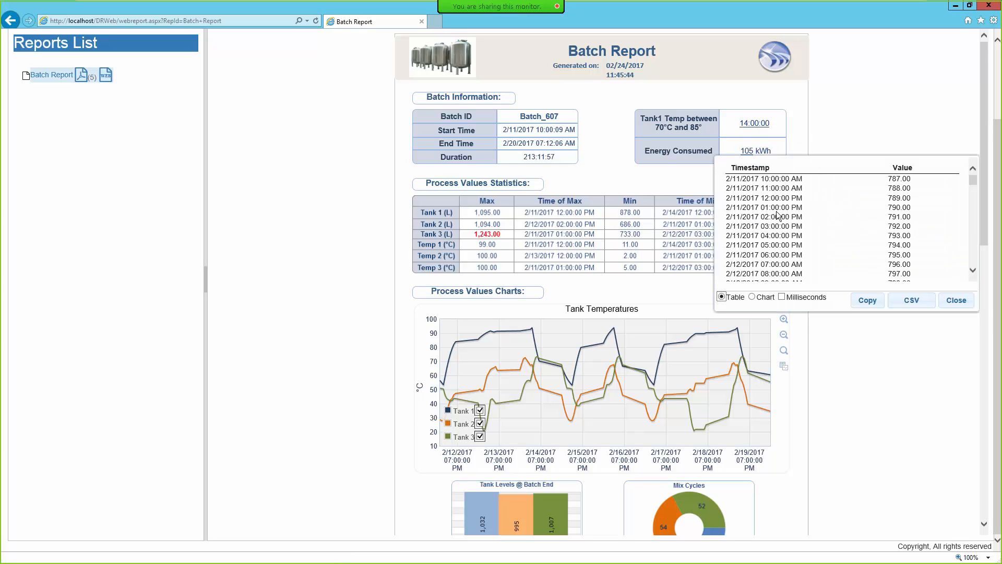
left_click(752, 296)
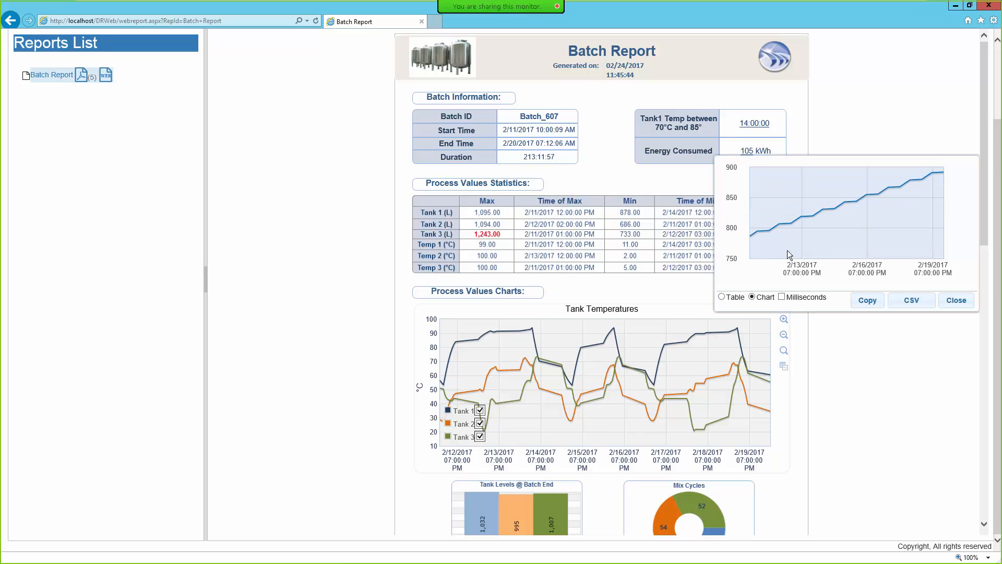
left_click(955, 301)
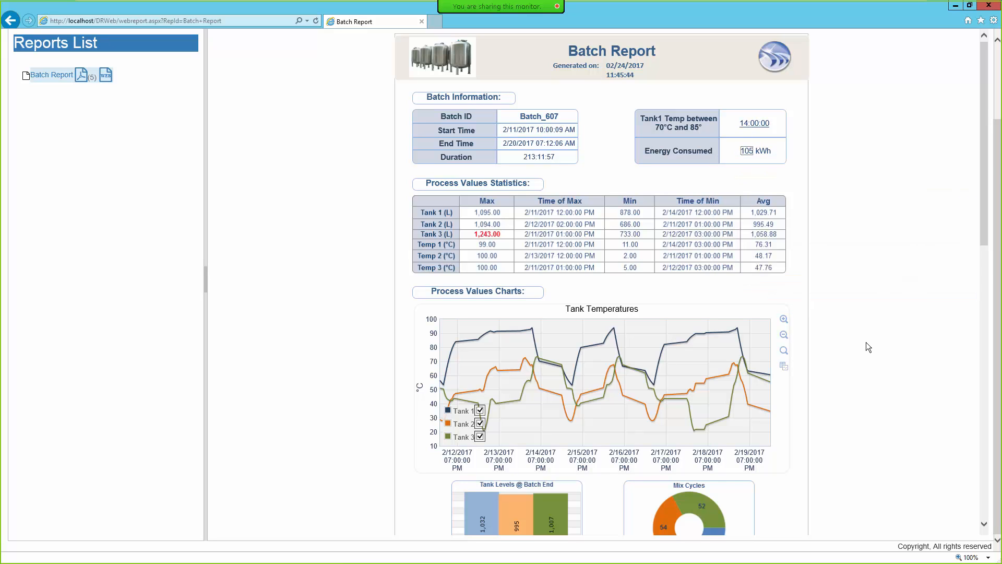
Try the series toggles of the Tank Temperatures chart, leaving only Tank 2 hidden, and test its zoom before resetting it
scroll(866, 341, "down", 3)
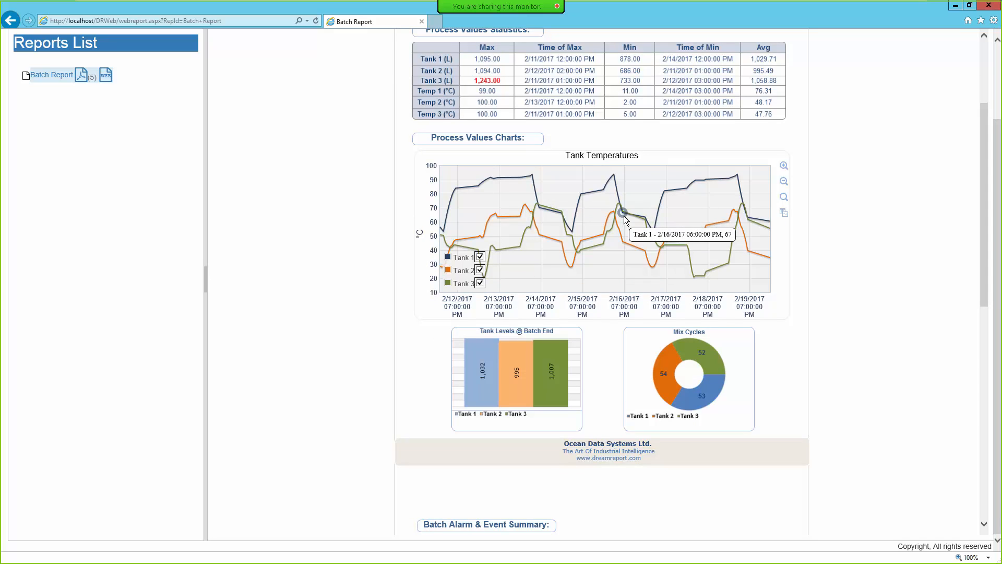
left_click(480, 257)
left_click(480, 270)
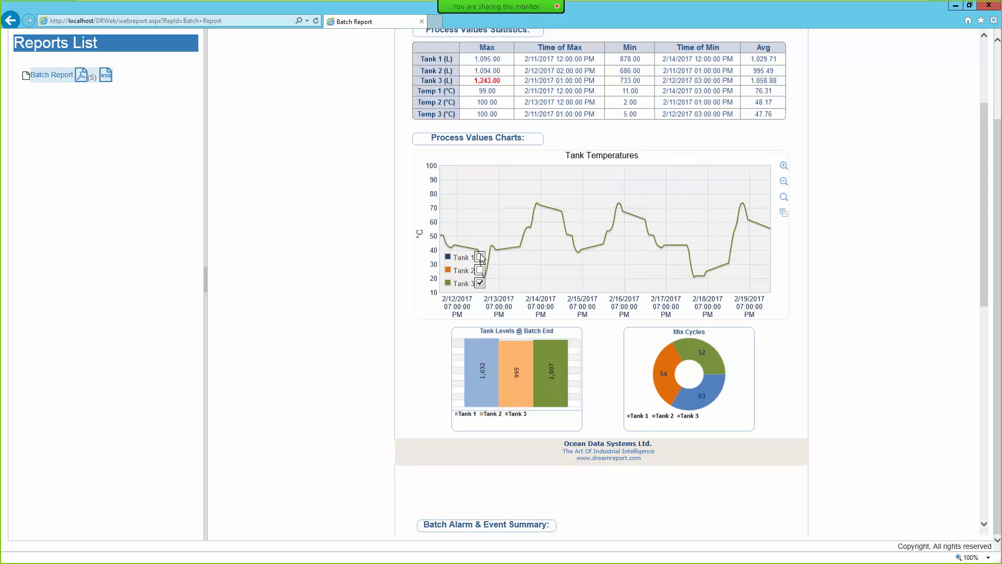
left_click(480, 256)
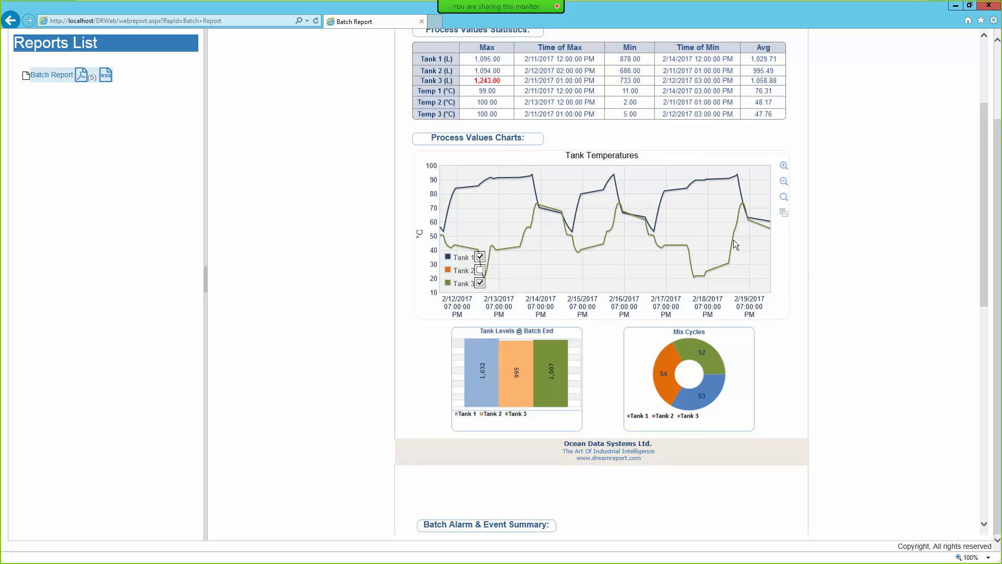
scroll(597, 206, "up", 1)
scroll(596, 205, "down", 1)
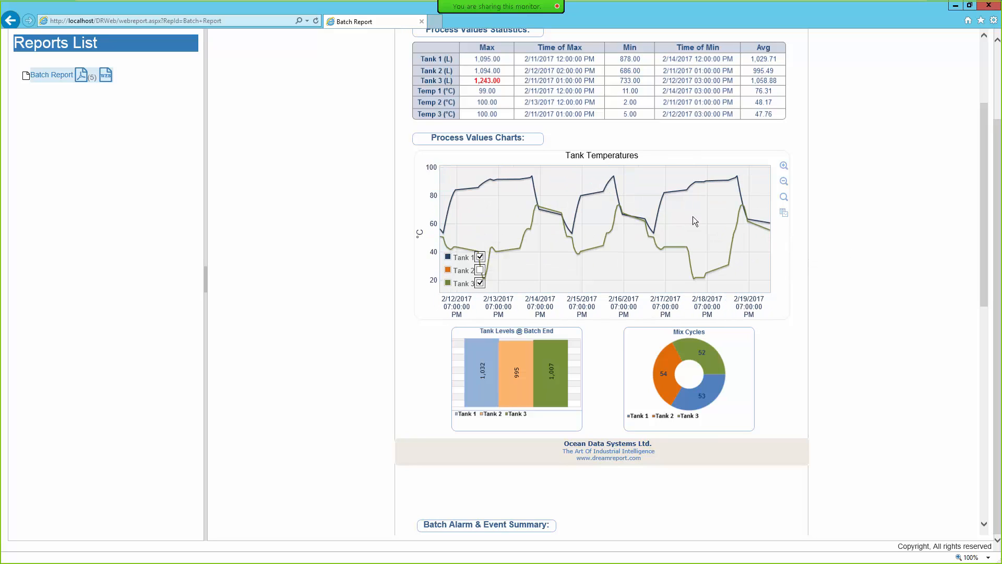
left_click(784, 197)
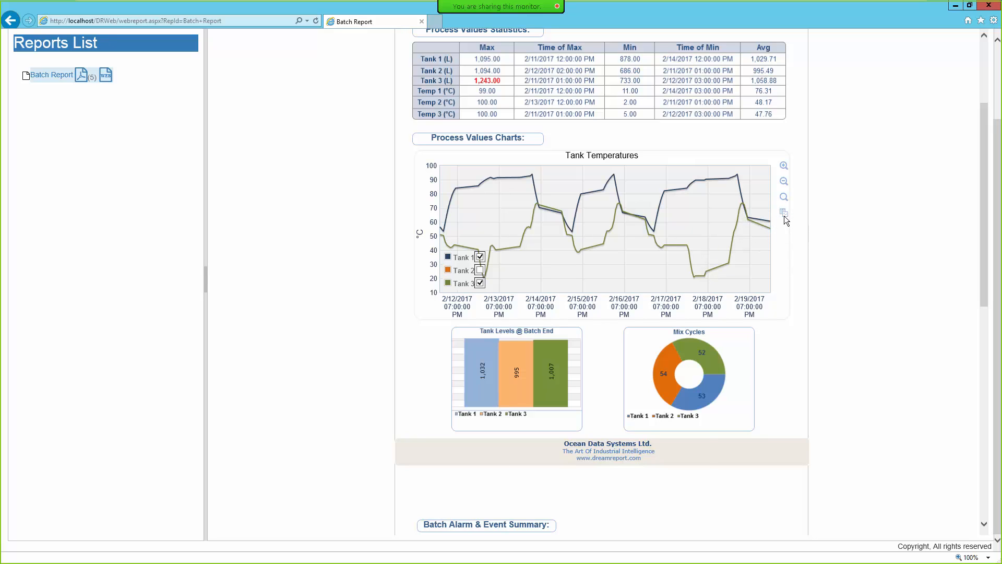
View the Tank Temperatures chart's raw data for the Temp1 and Temp2 data items, and close the raw data window
left_click(784, 213)
left_click(490, 465)
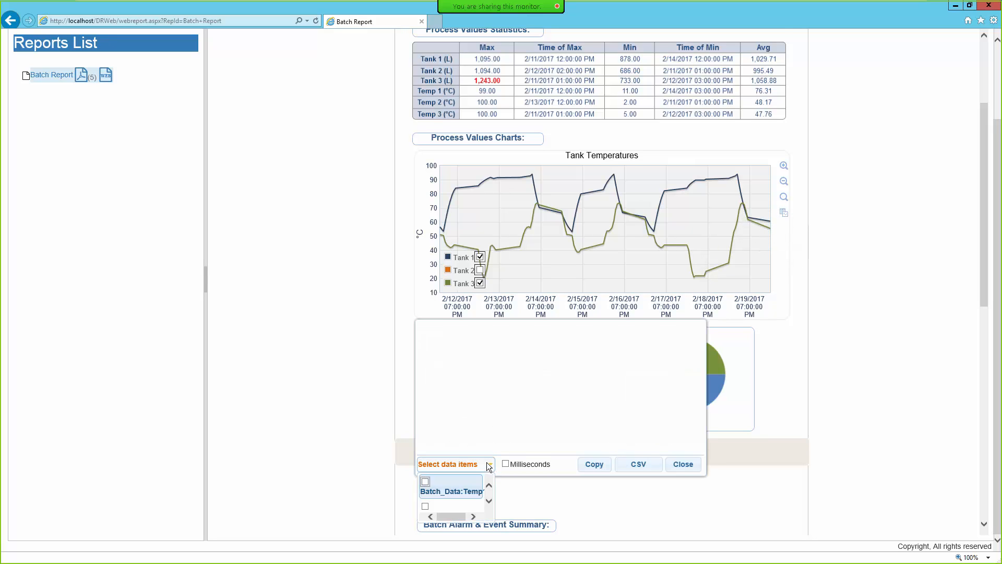
scroll(485, 462, "down", 2)
left_click(425, 406)
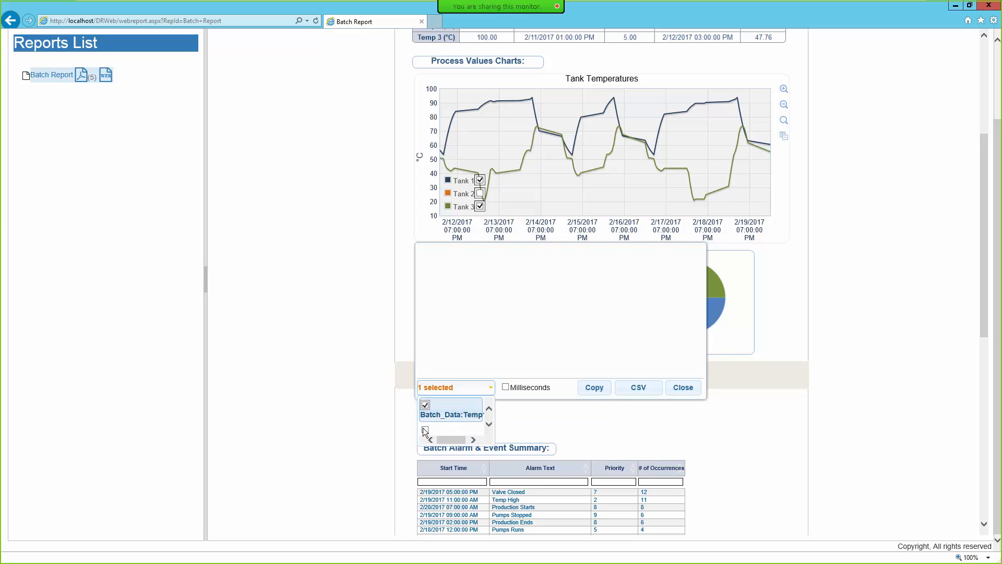
left_click(425, 429)
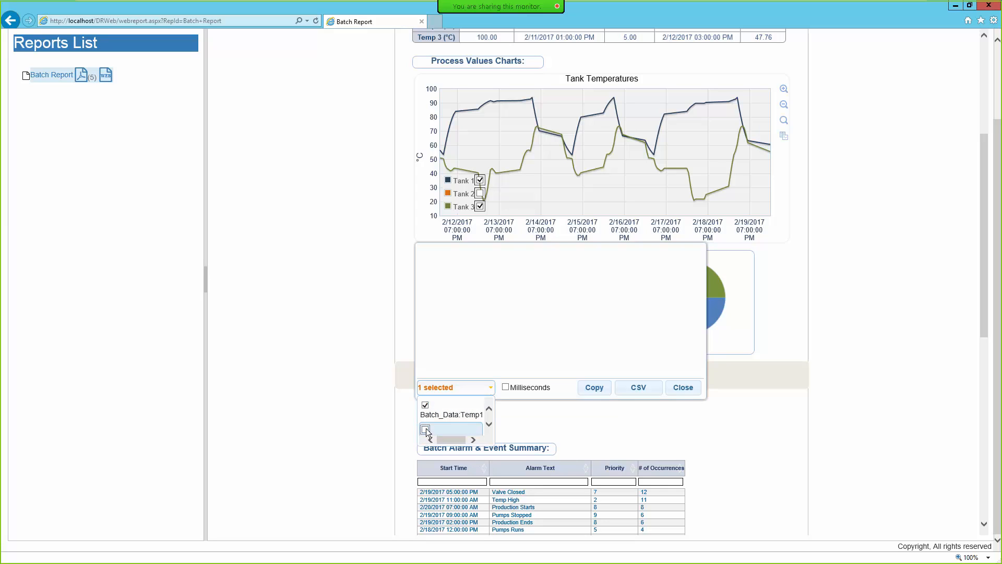
left_click(601, 284)
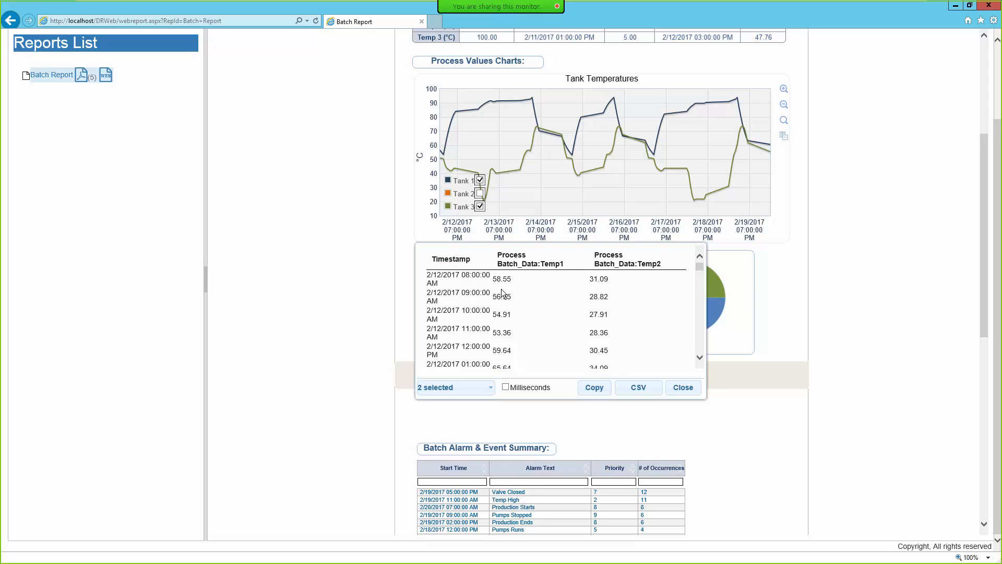
left_click(684, 387)
Sort the Batch Alarm & Event Summary table by Priority in descending order
scroll(876, 343, "down", 5)
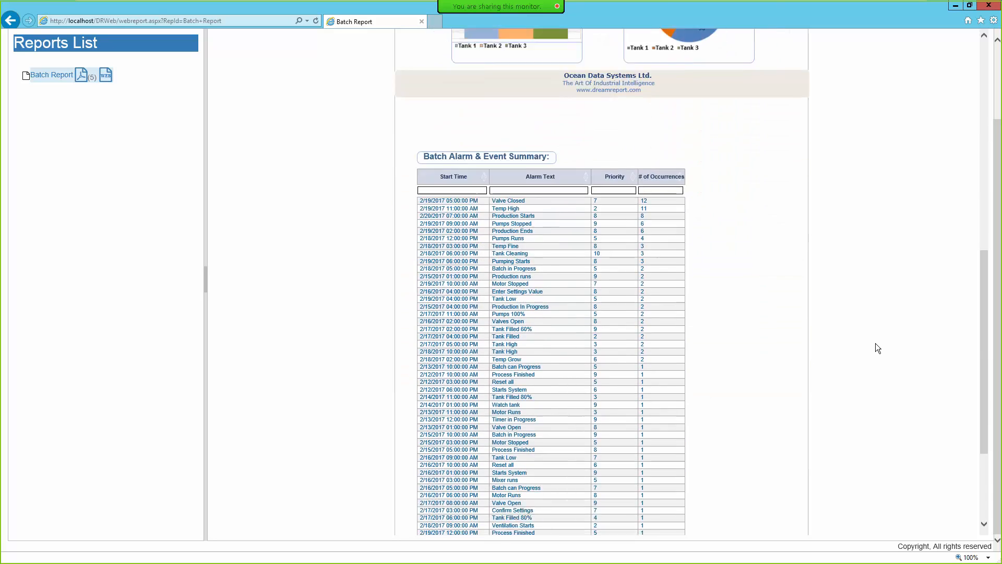
scroll(876, 343, "down", 2)
scroll(876, 343, "up", 1)
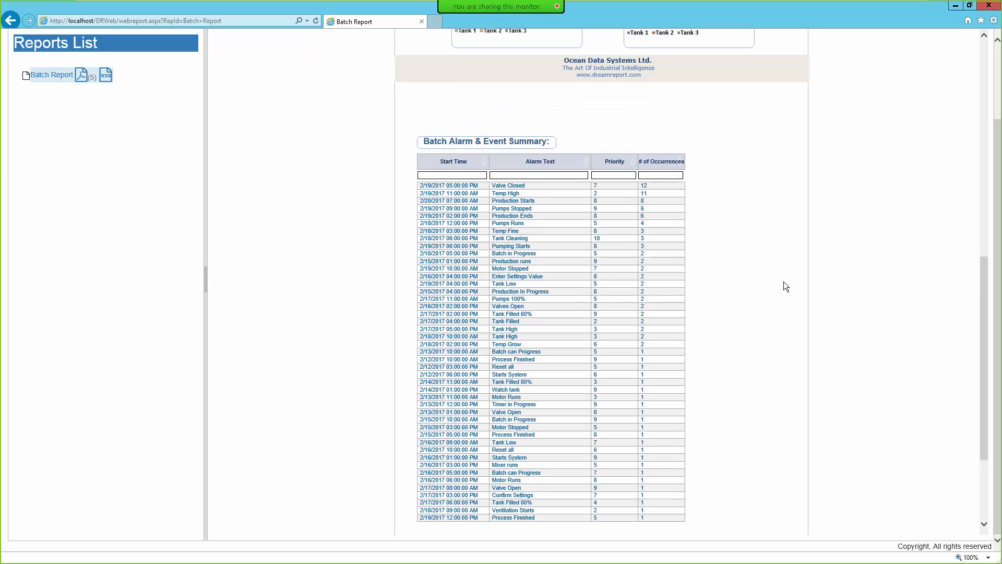
left_click(634, 160)
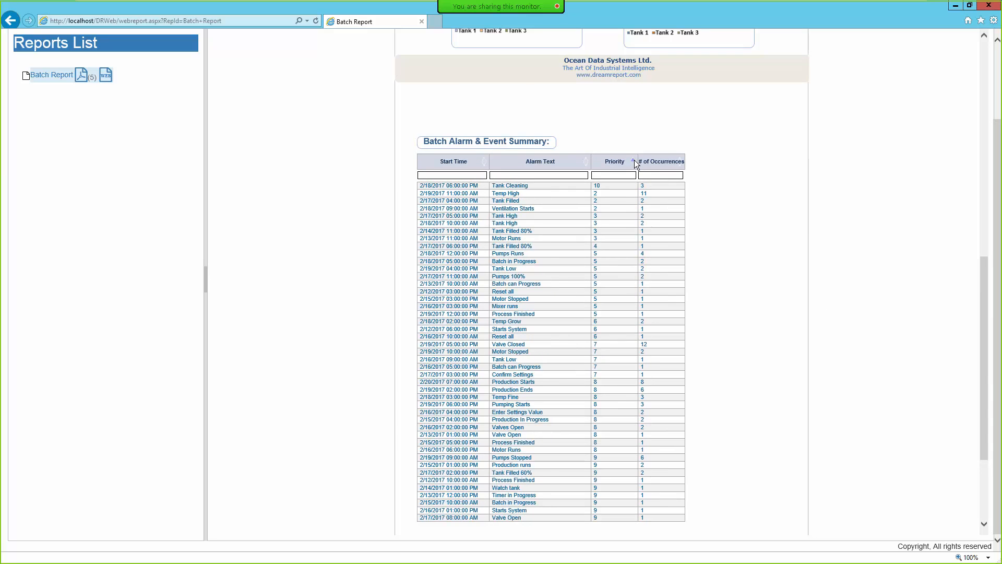
left_click(634, 165)
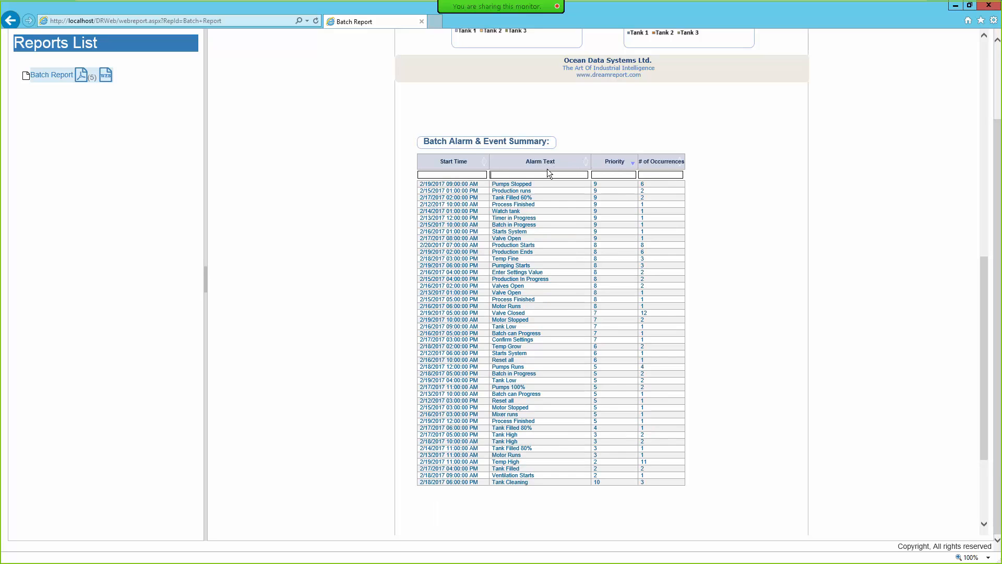
Filter the alarm summary by the alarm text "Run" and by "Temp", and clear the filter
left_click(547, 173)
type("Run")
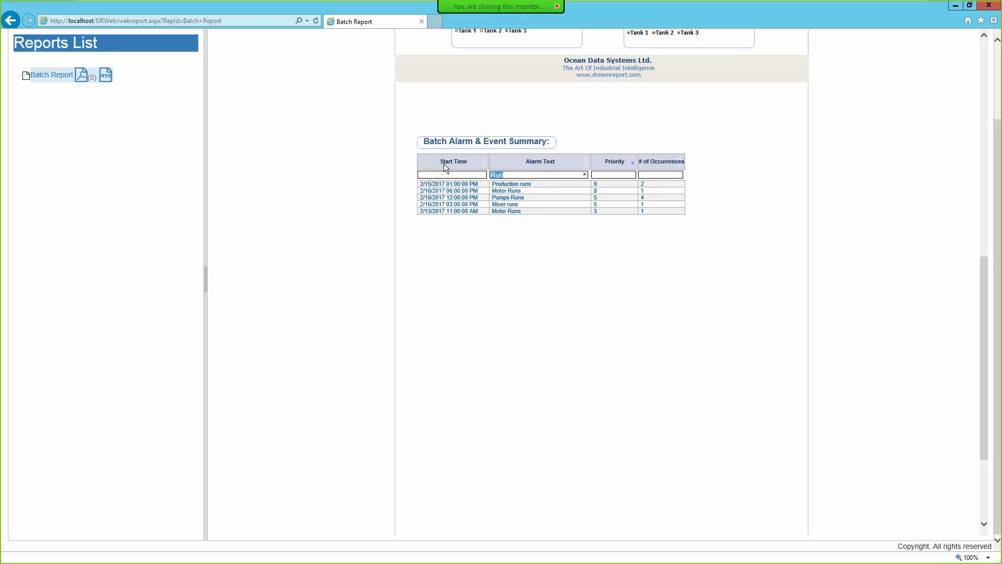
type("Temp")
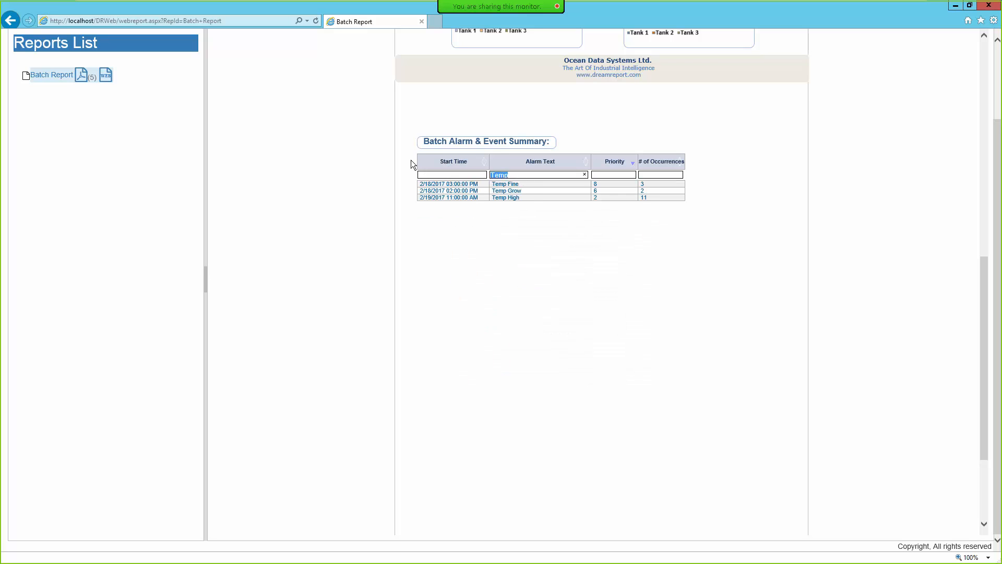
key("BackSpace")
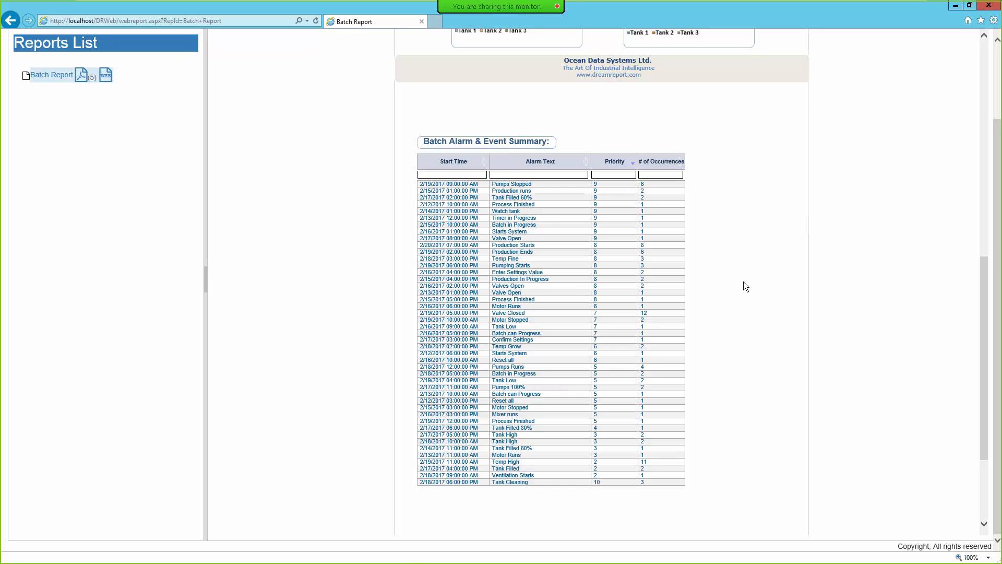
Open the PDF version of the Batch Report and review the Batch_380 file's statistics and temperature chart
scroll(744, 284, "up", 3)
scroll(748, 290, "up", 4)
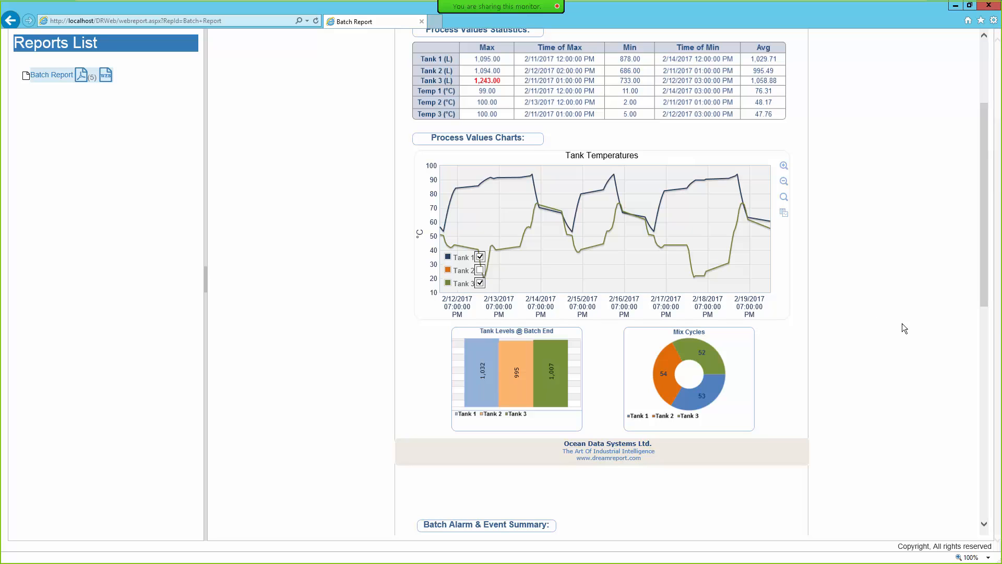
scroll(890, 354, "up", 5)
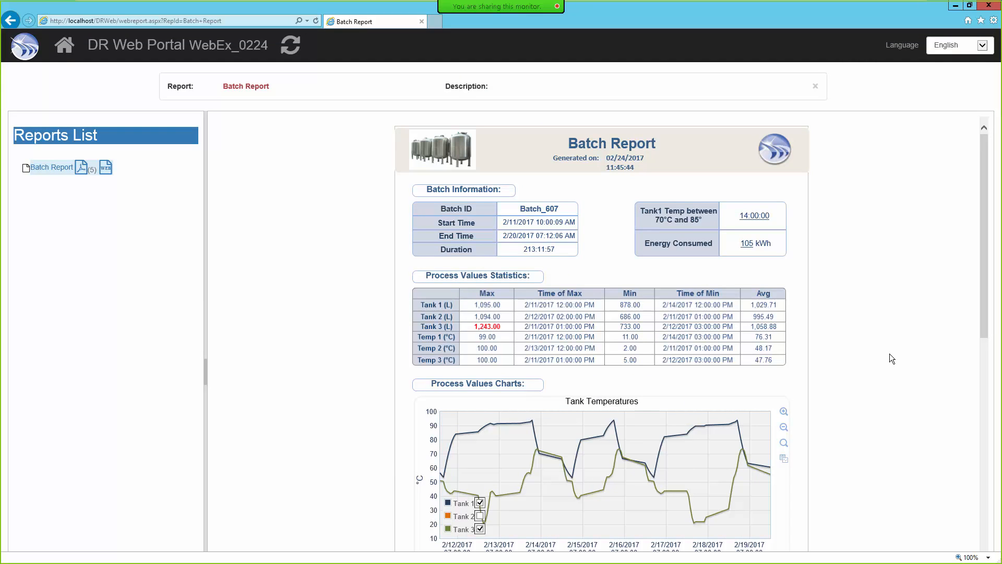
left_click(81, 167)
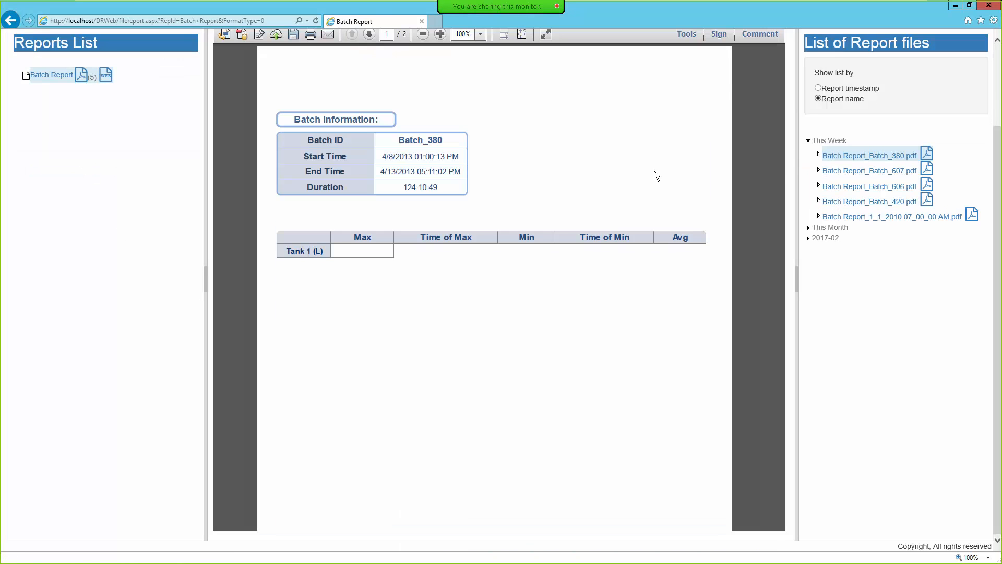
scroll(605, 368, "down", 5)
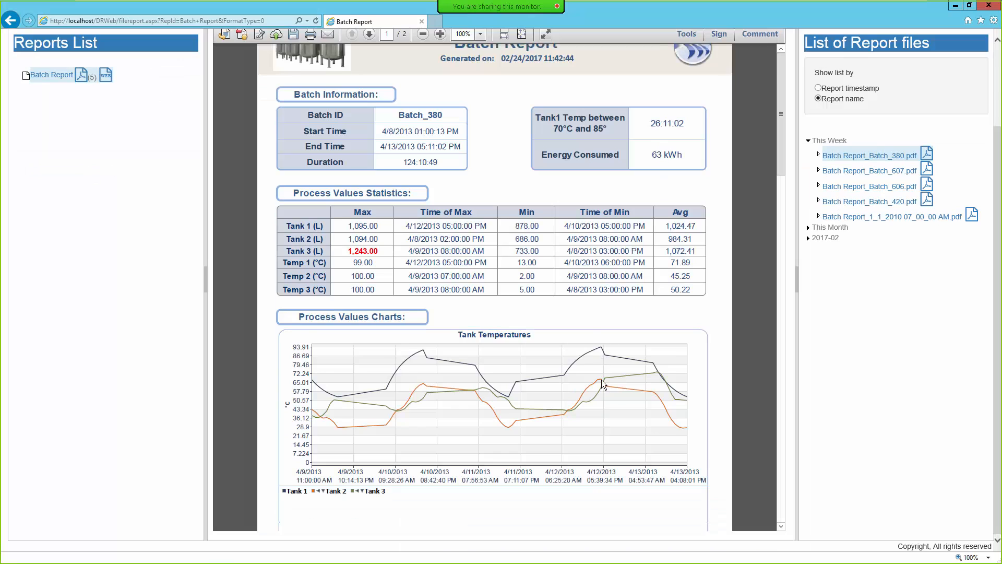
scroll(569, 400, "up", 4)
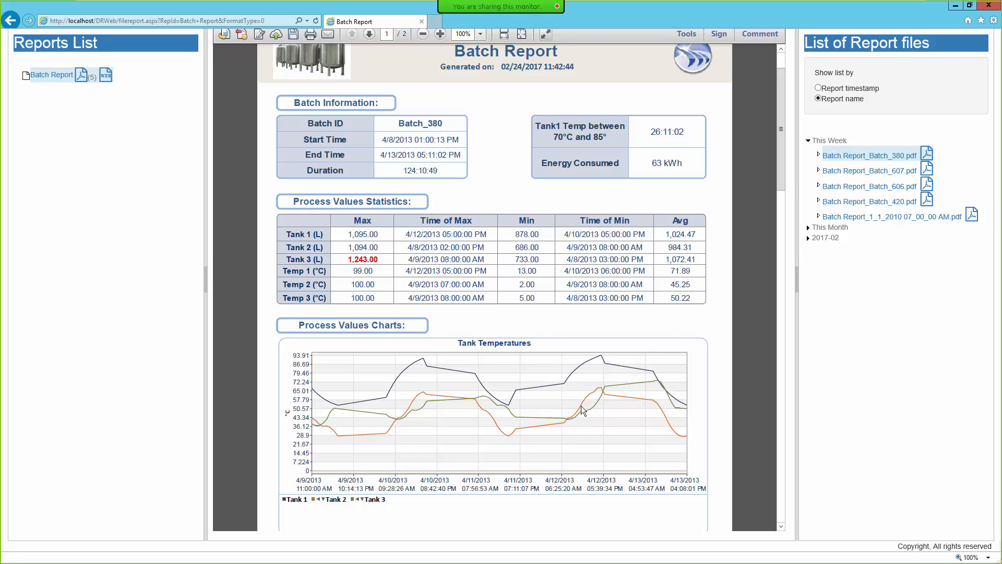
scroll(485, 398, "up", 1)
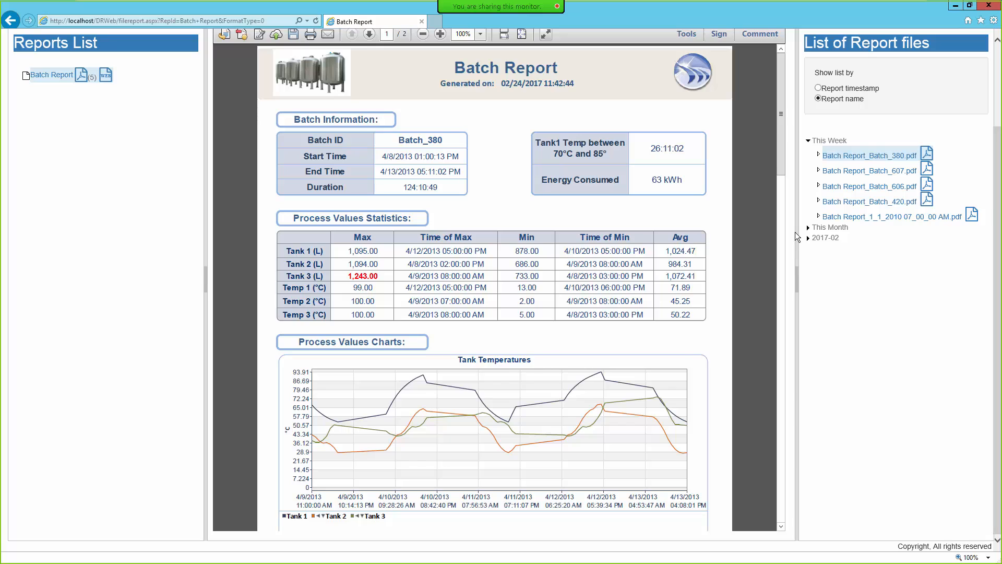
Switch to Dream Report Studio and create a new project report named Ad Hoc Report
key("alt+Tab")
left_click(94, 132)
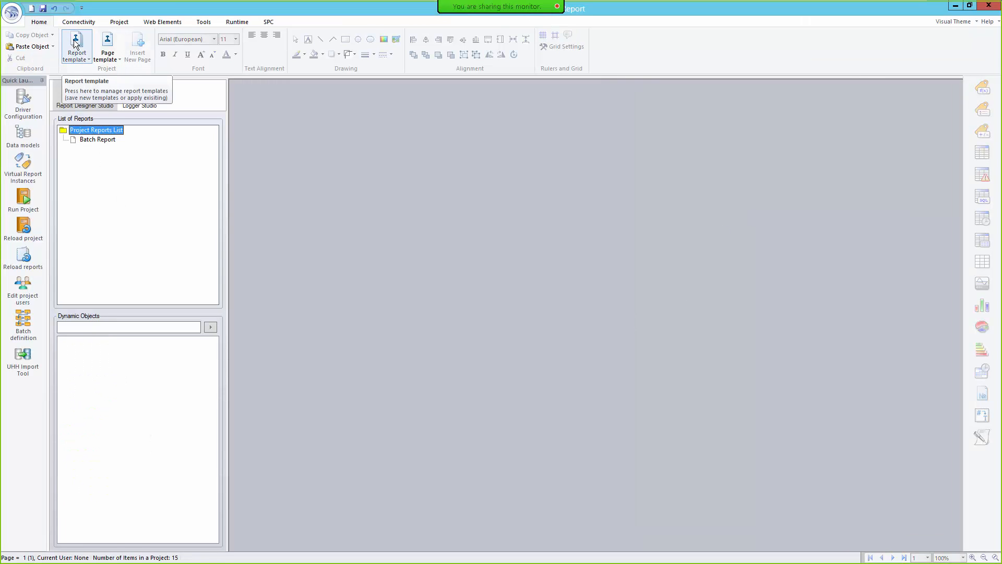
left_click(32, 9)
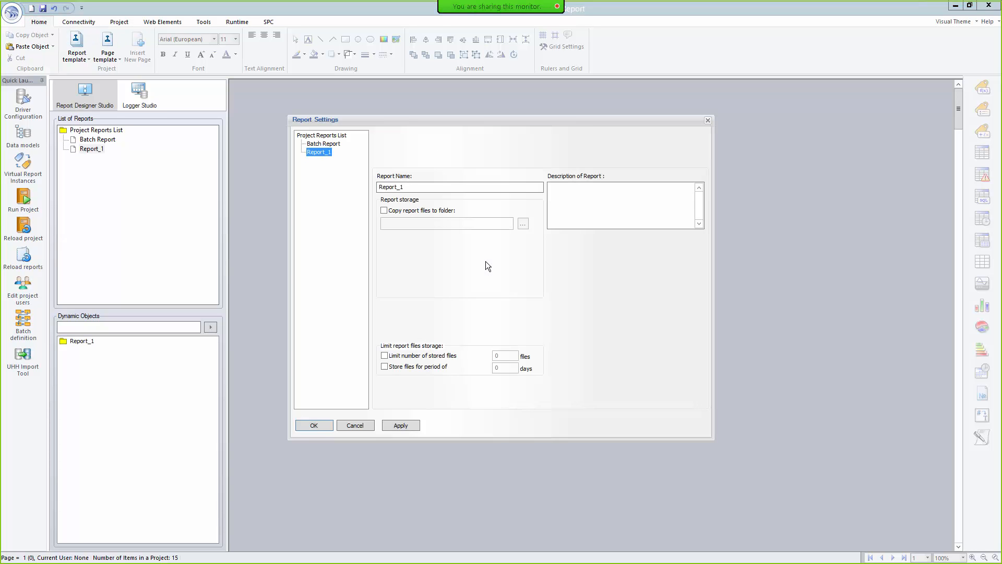
type("A")
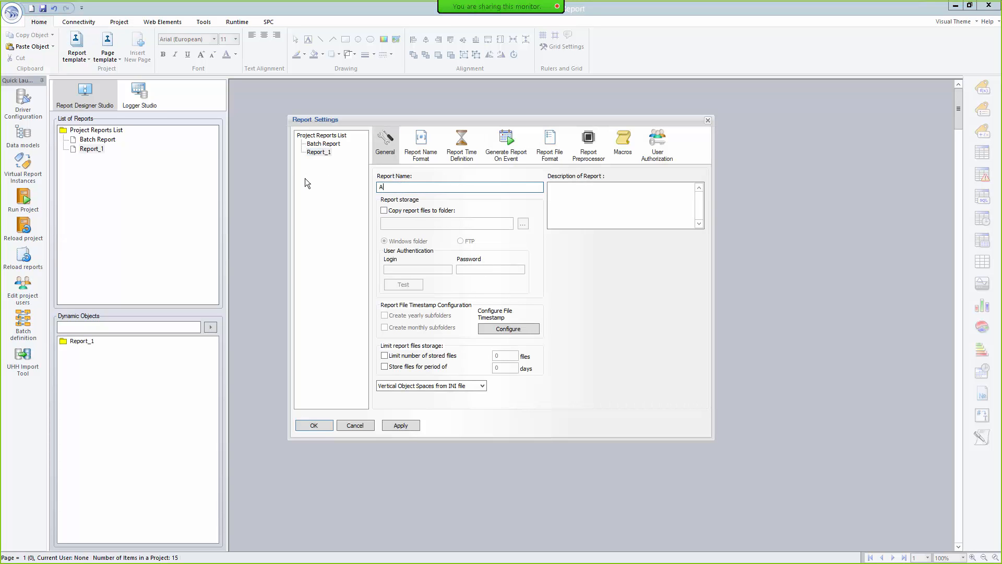
type("d Hoc Report")
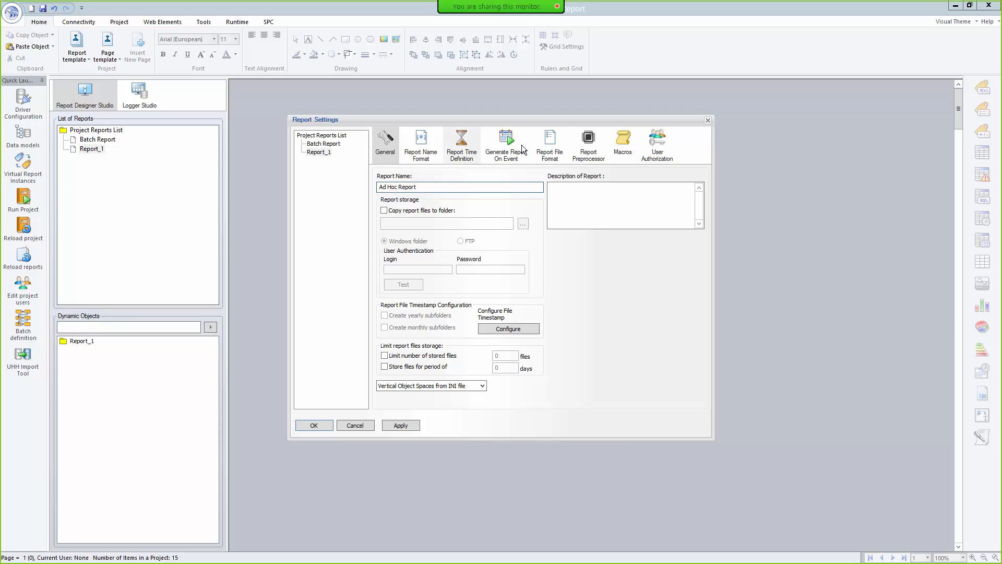
Set the Ad Hoc Report's target to Web with Landscape orientation and accept the report settings
left_click(550, 145)
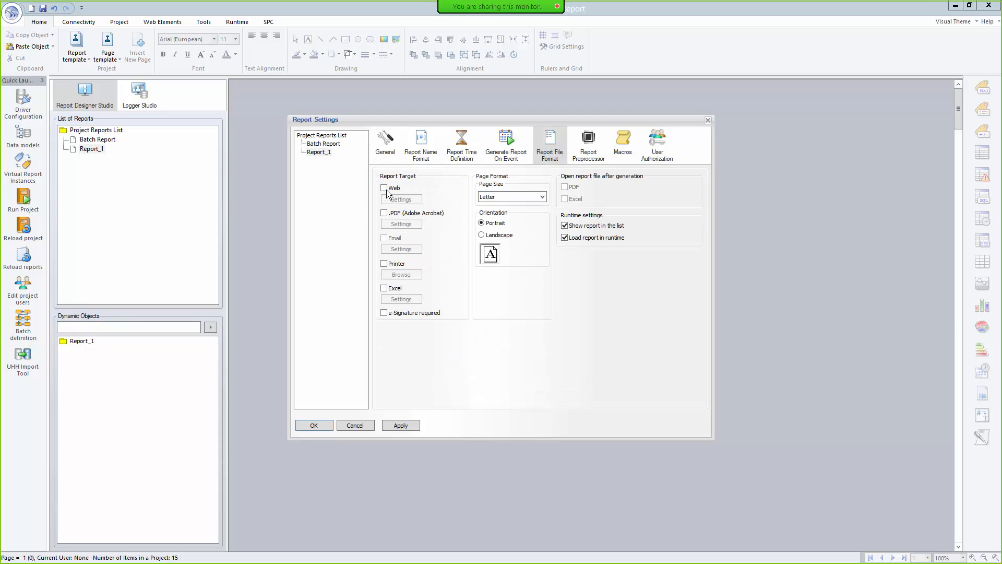
left_click(385, 189)
left_click(498, 235)
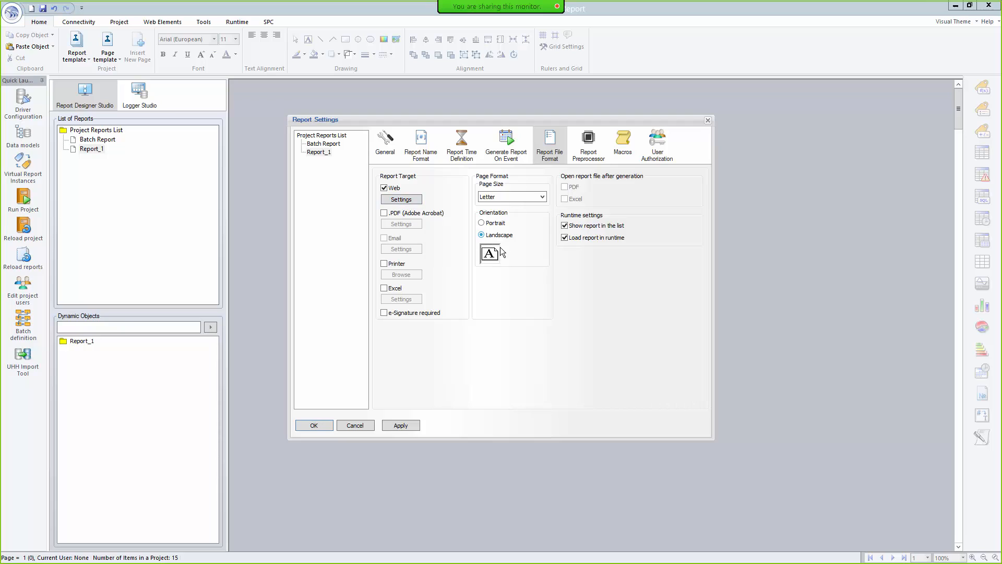
left_click(315, 426)
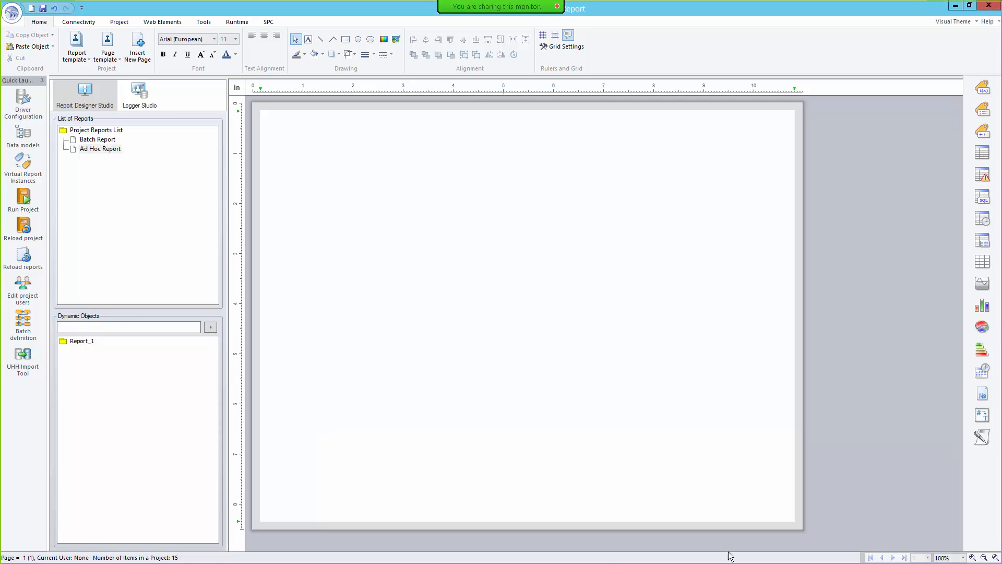
Insert a chart on the right half of the page with lines for the Process items Batch_Data:Tank1 and Batch_Data:Tank2
left_click(982, 282)
left_click_drag(578, 245, 791, 377)
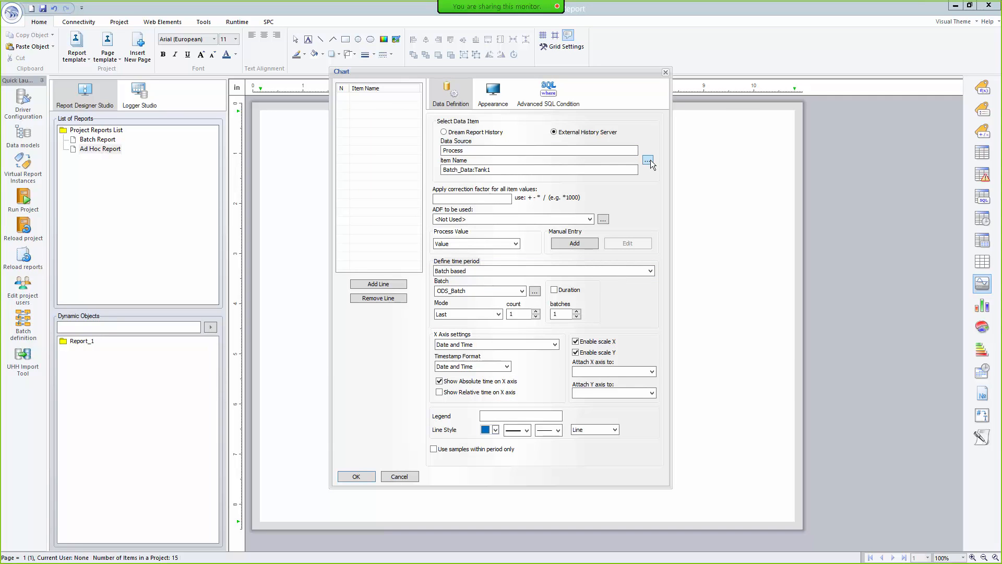
left_click(648, 160)
left_click(450, 415)
left_click(379, 284)
left_click_drag(488, 169, 501, 171)
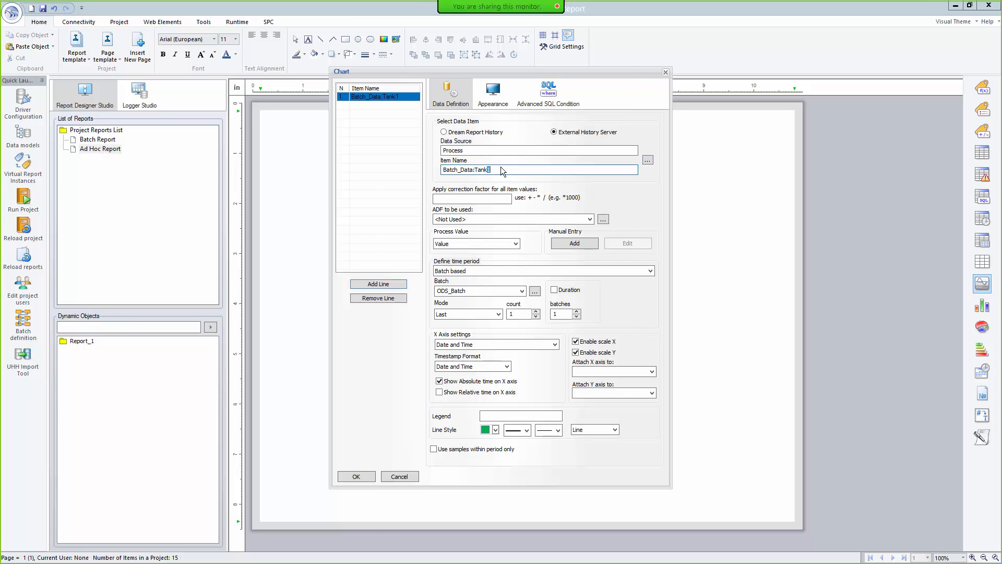
type("2")
left_click(379, 284)
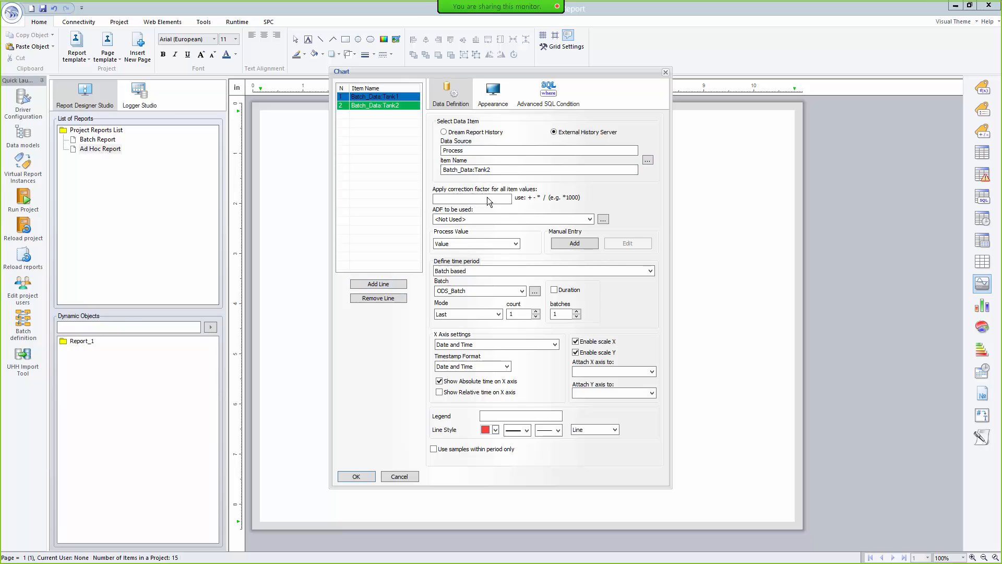
Set the chart's scale limit mode to Automatic zero-based, enable its legend display, and accept the chart settings
left_click(499, 104)
left_click(573, 256)
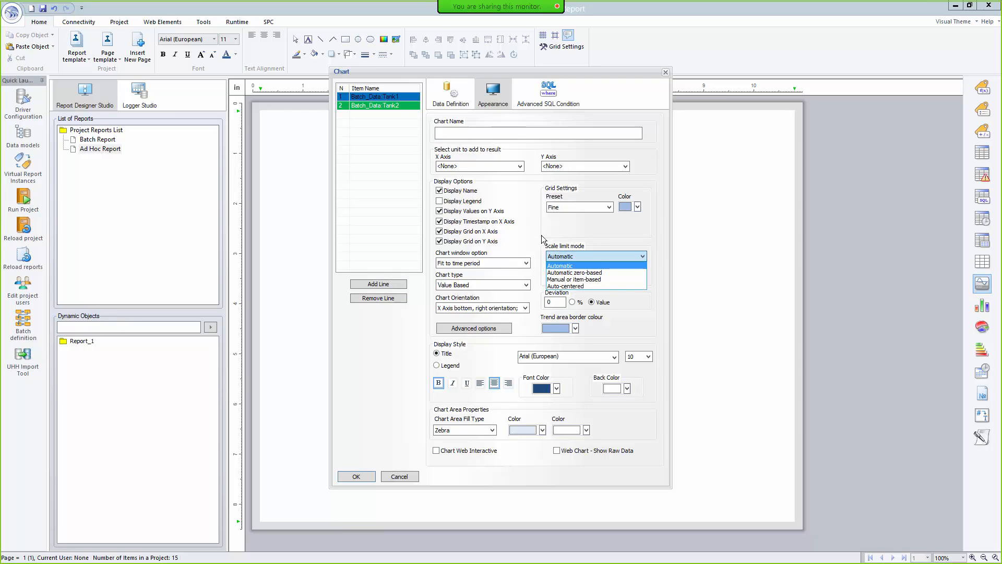
left_click(575, 273)
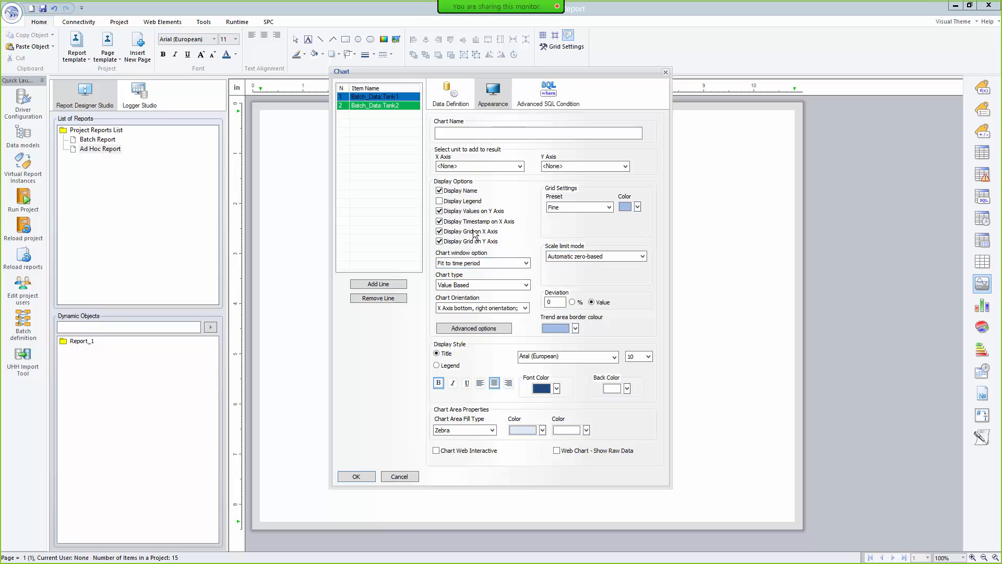
left_click(468, 201)
left_click(451, 96)
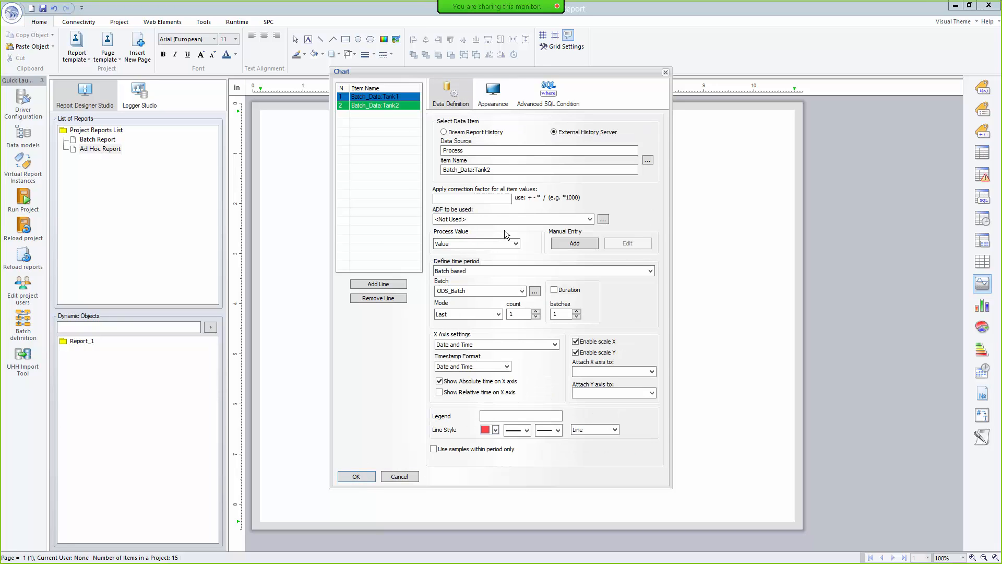
left_click(357, 476)
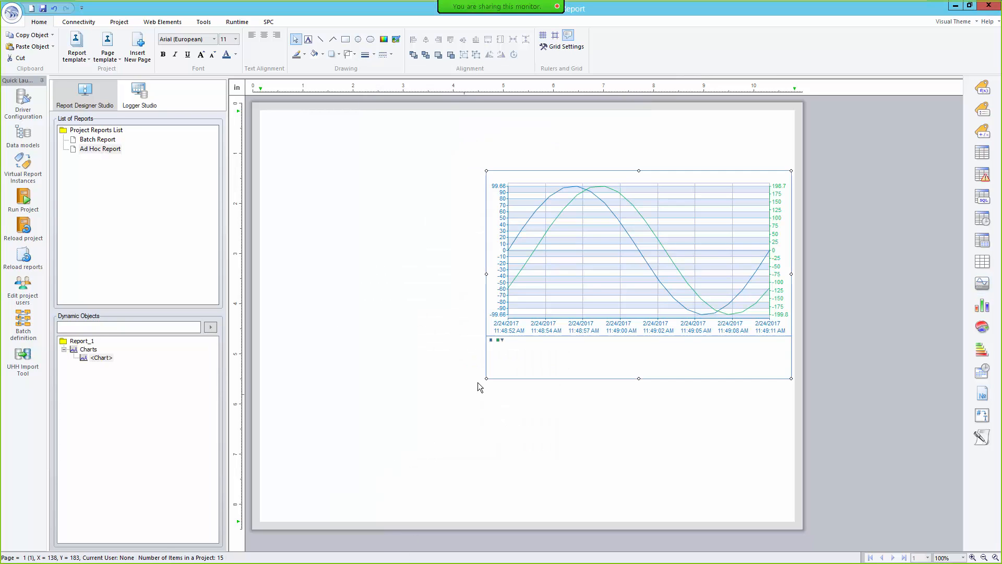
Move the chart up and left on the page and widen it to about 7 in
left_click_drag(622, 261, 613, 260)
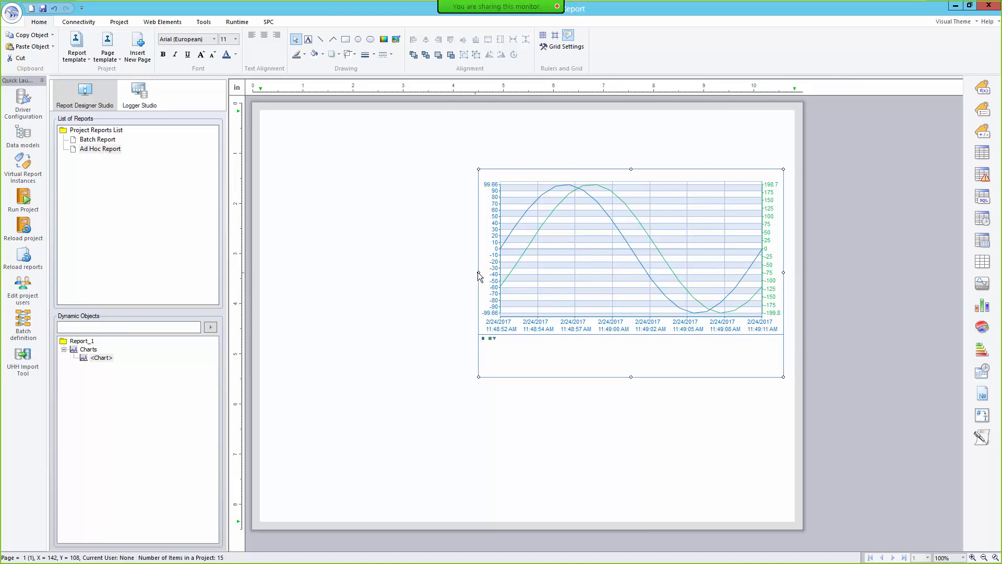
left_click_drag(466, 277, 425, 249)
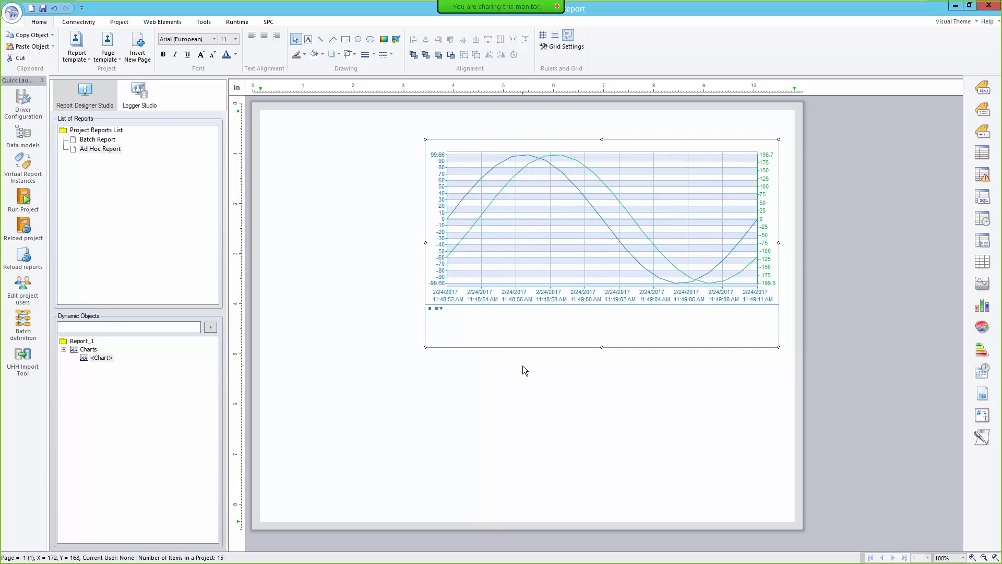
Insert an Automatic Statistical Table beneath the chart at about the chart's width, using External History Server data
left_click(981, 241)
left_click_drag(432, 357, 780, 475)
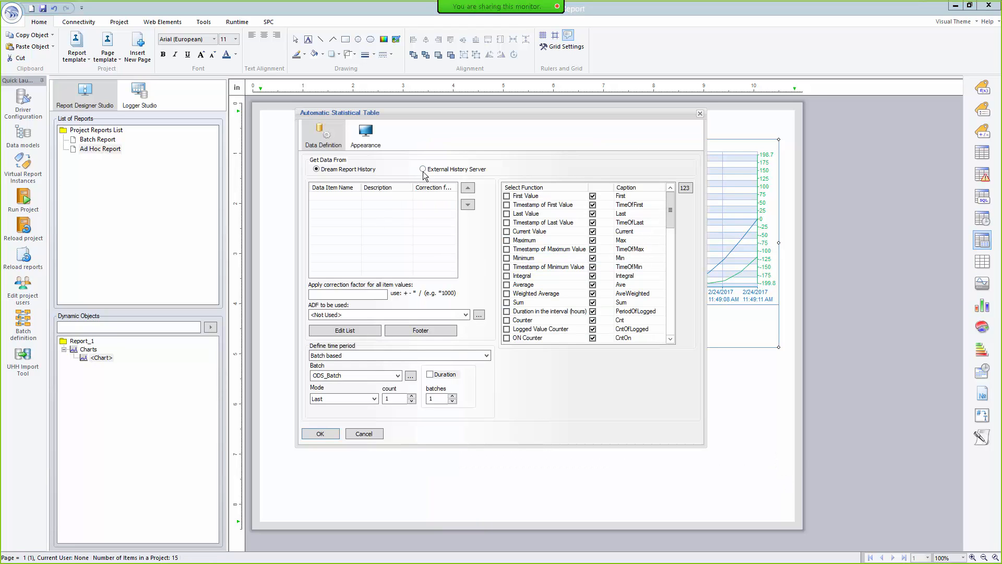
left_click(422, 169)
Add Temp1, Temp2 and Temp3 from the Process data source to the statistical table's item list
left_click(358, 330)
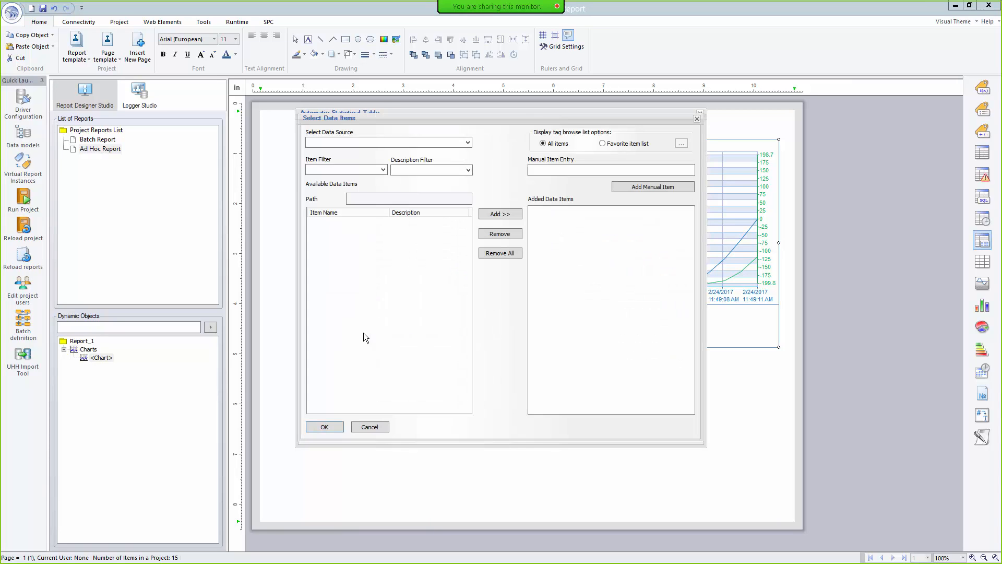
left_click(467, 144)
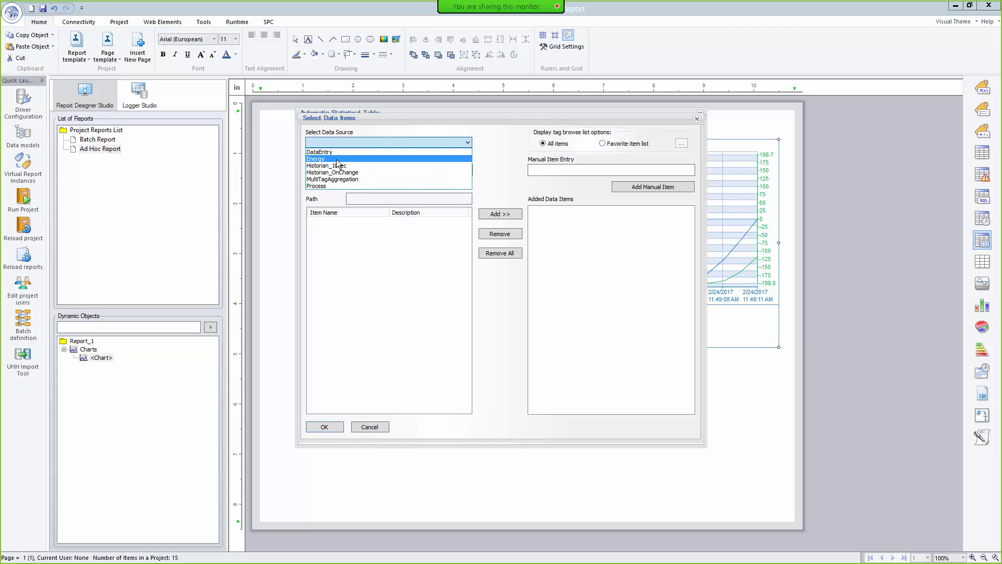
left_click(334, 186)
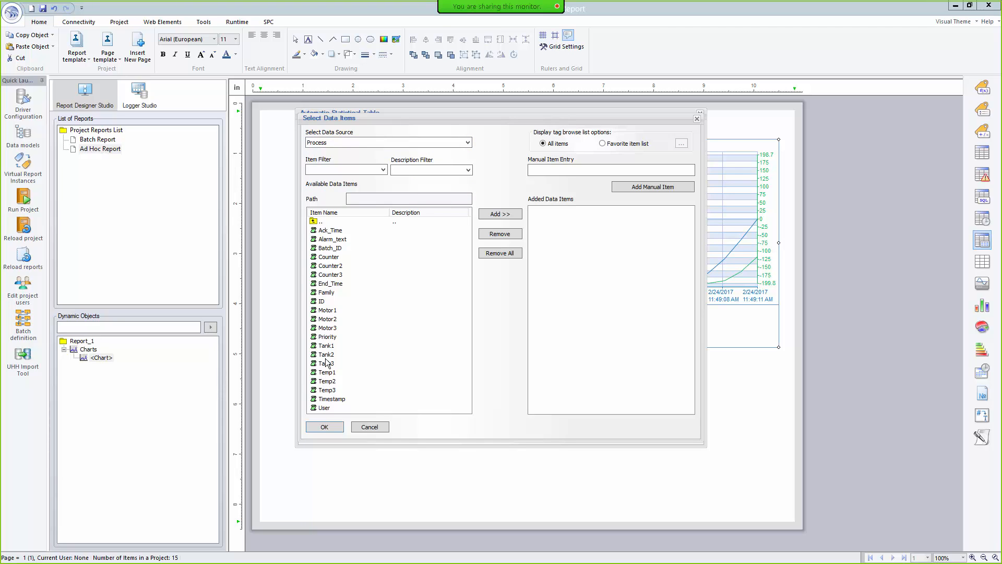
left_click(328, 337)
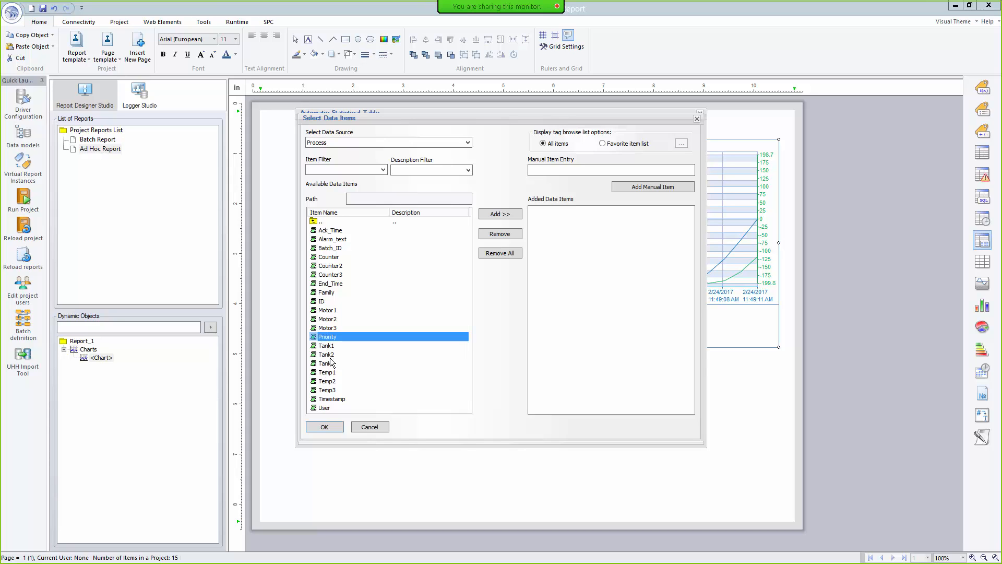
left_click_drag(331, 373, 330, 391)
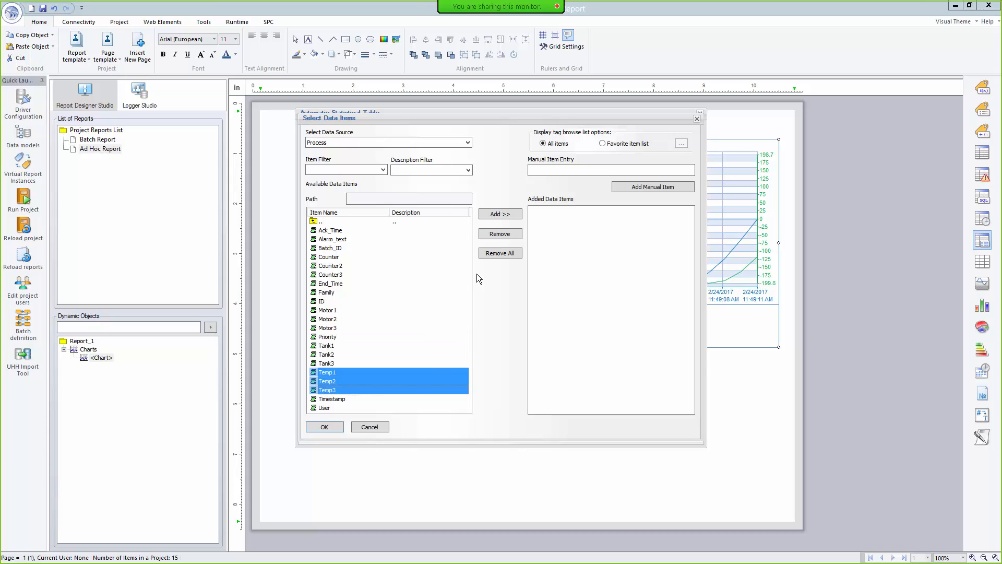
left_click(500, 215)
left_click(325, 427)
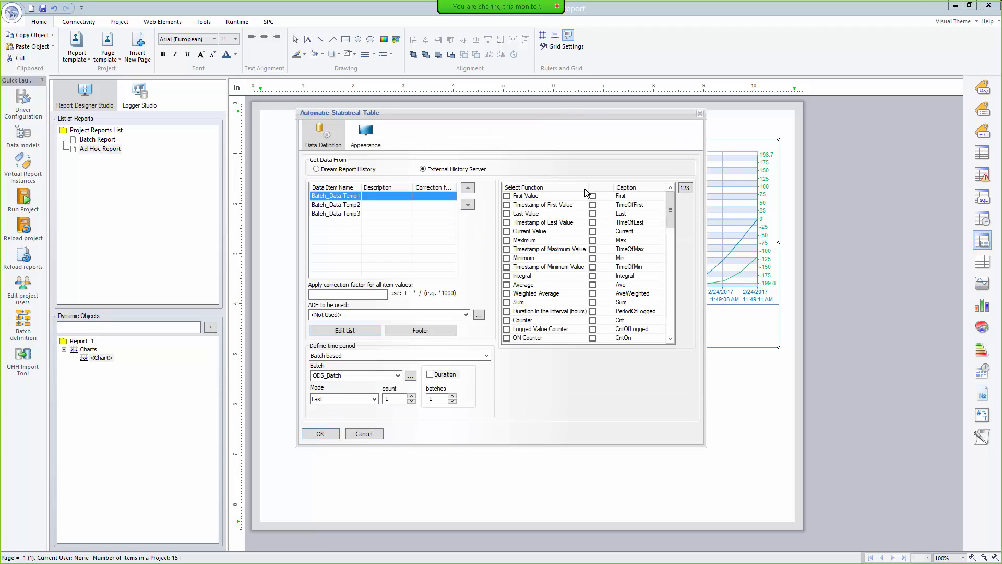
Enable the Maximum, Timestamp of Maximum Value, Minimum, Timestamp of Minimum Value and Average functions for the table
left_click(506, 240)
left_click(507, 249)
left_click(506, 258)
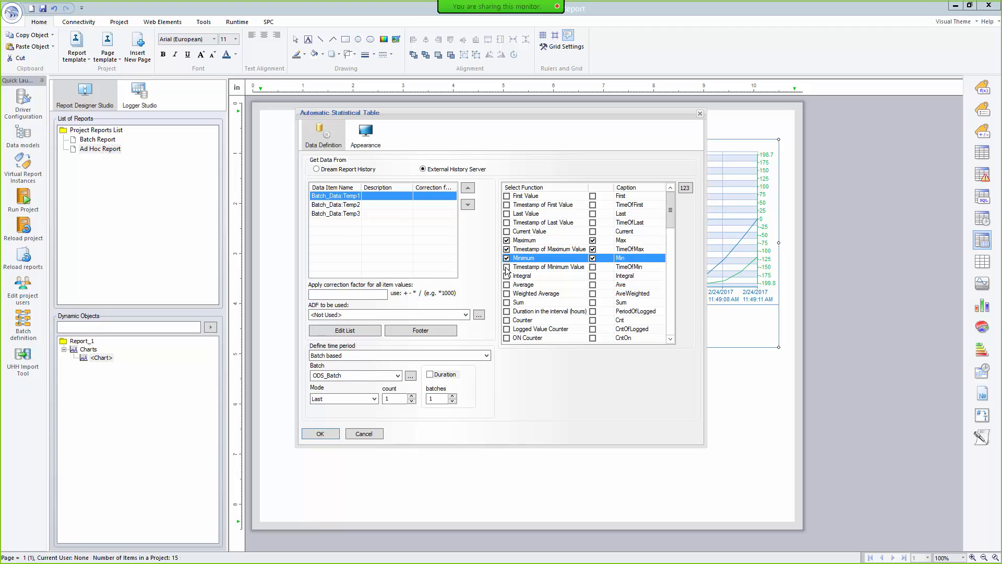
left_click(506, 268)
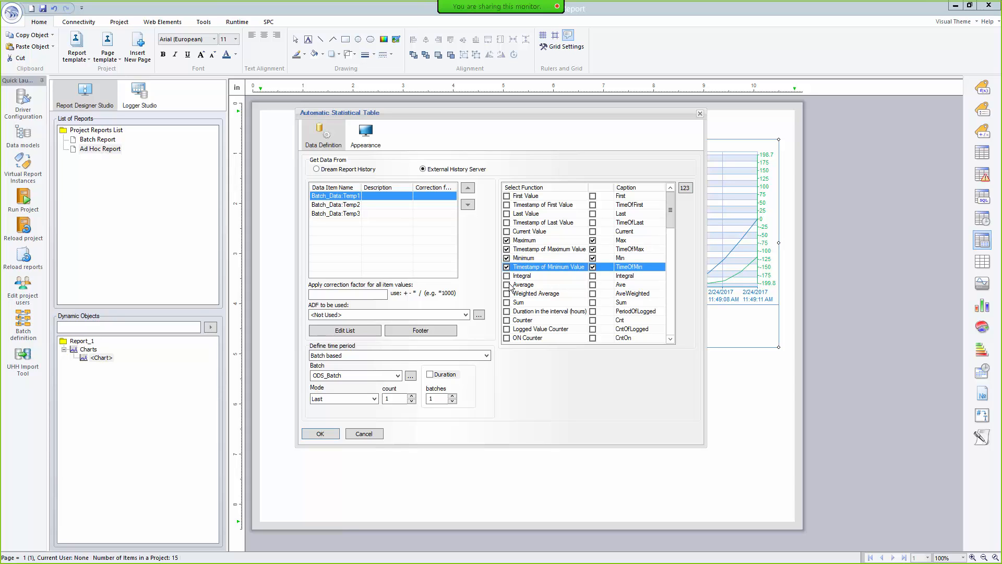
left_click(506, 284)
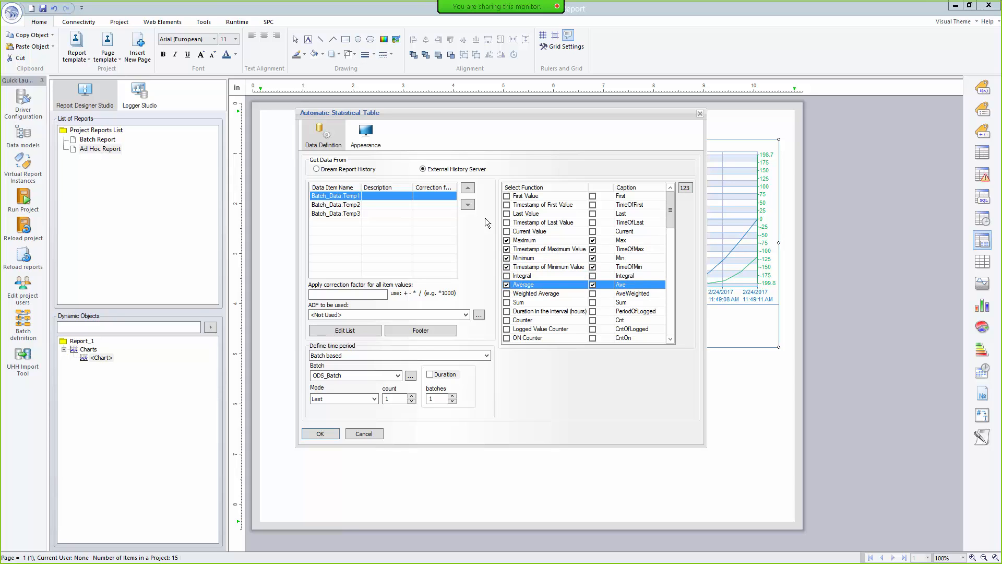
Name the statistical table Data Summary and accept its settings
left_click(362, 133)
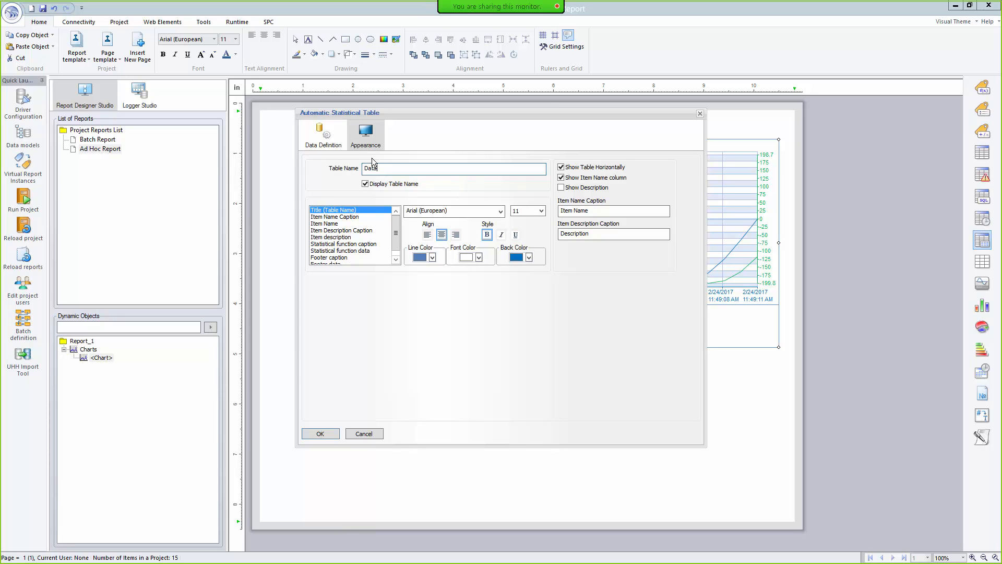
type("Data Summary")
left_click(334, 433)
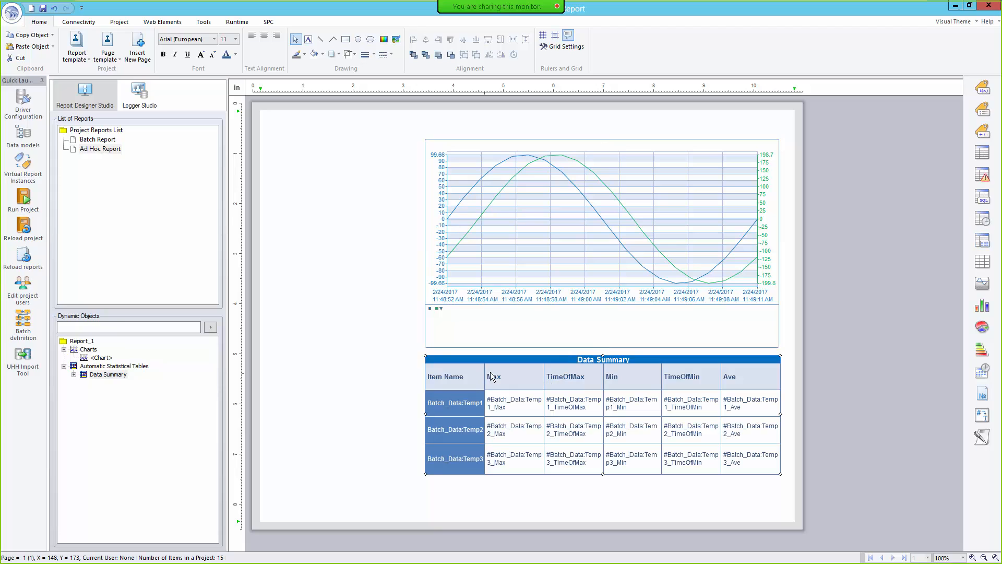
Widen the Data Summary table's item name and timestamp columns, narrow its value columns, and reduce the header row's height
left_click_drag(485, 377, 623, 377)
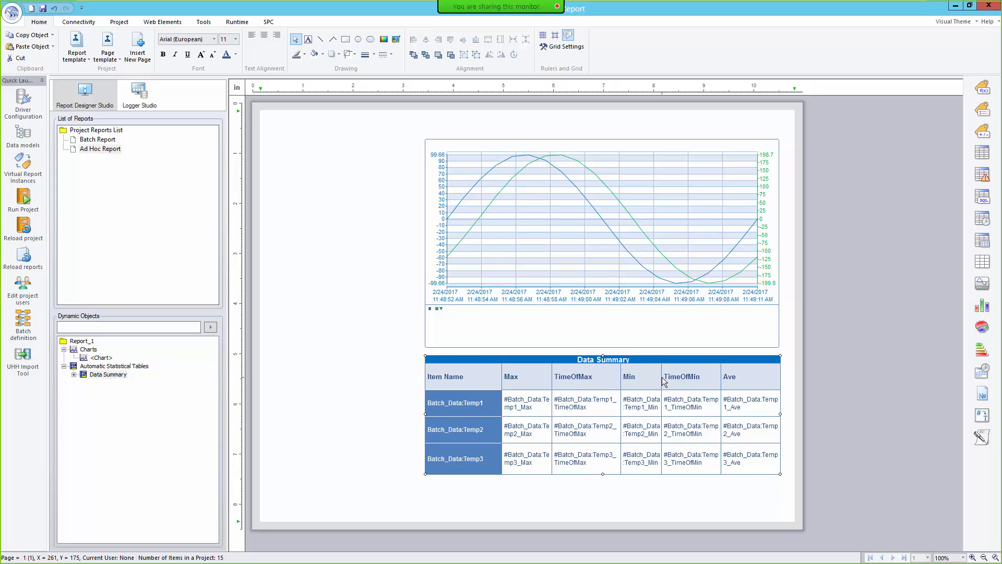
left_click_drag(662, 379, 735, 379)
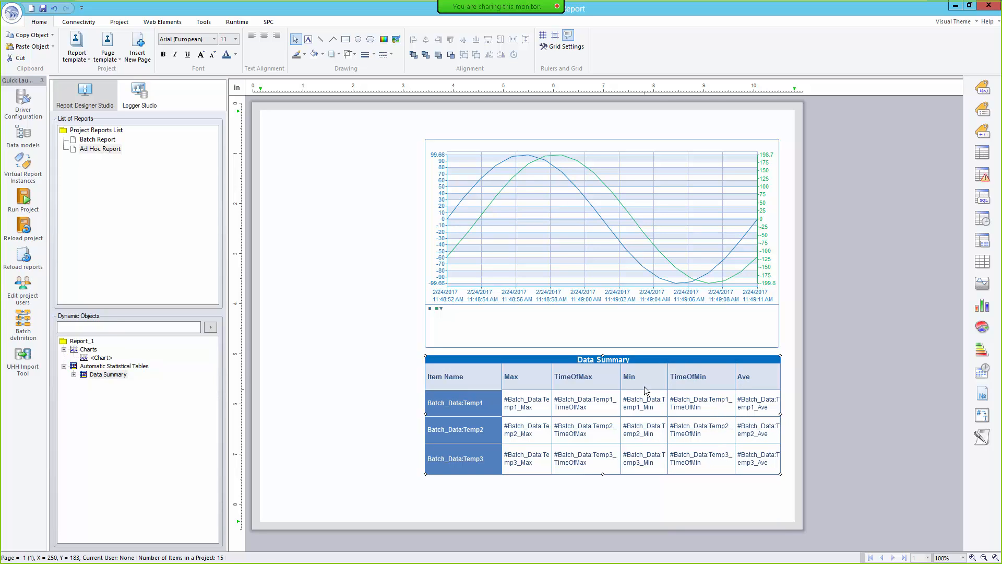
left_click_drag(645, 391, 643, 366)
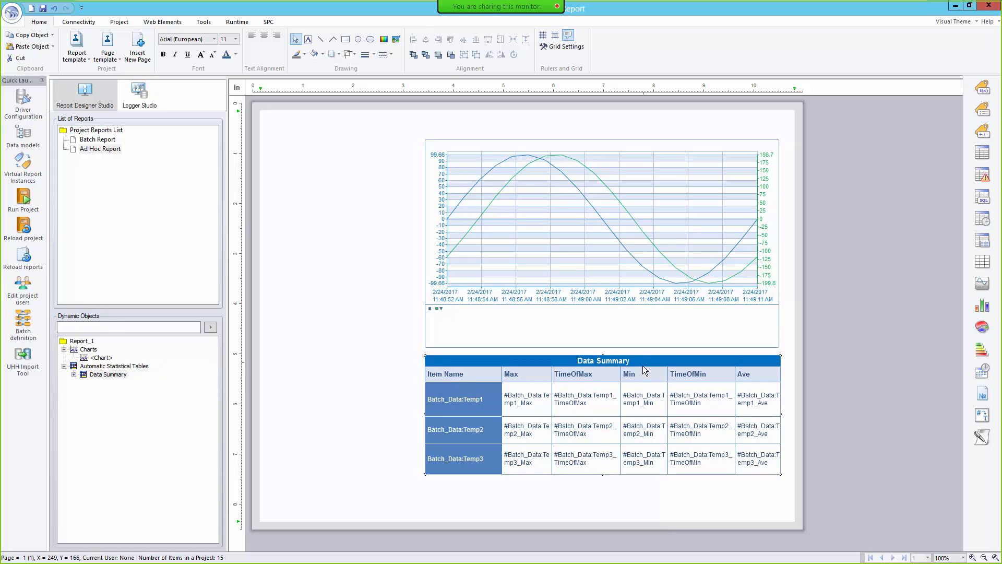
Add a bold text box reading "Start Time:" near the page's upper-left corner
left_click(276, 141)
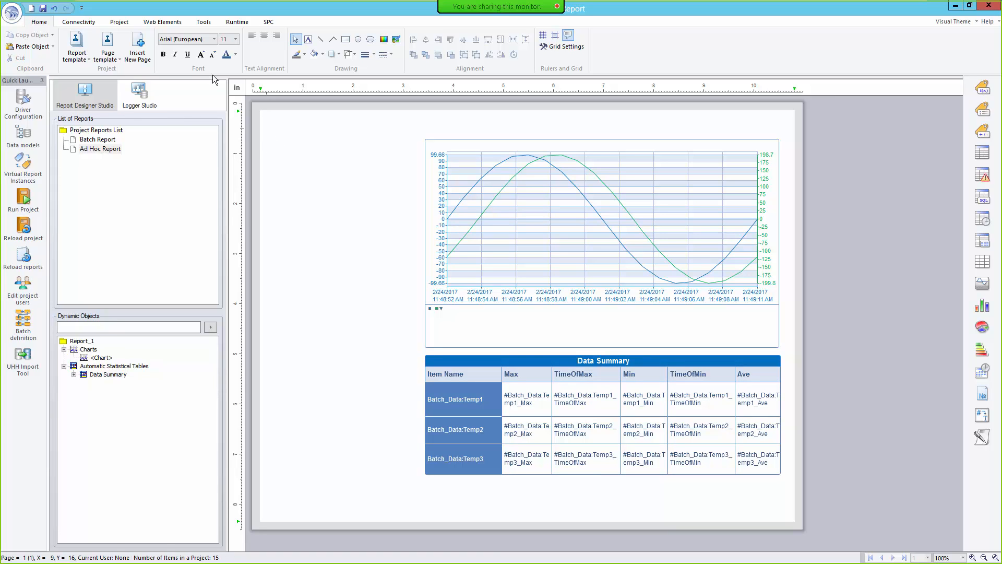
left_click(162, 54)
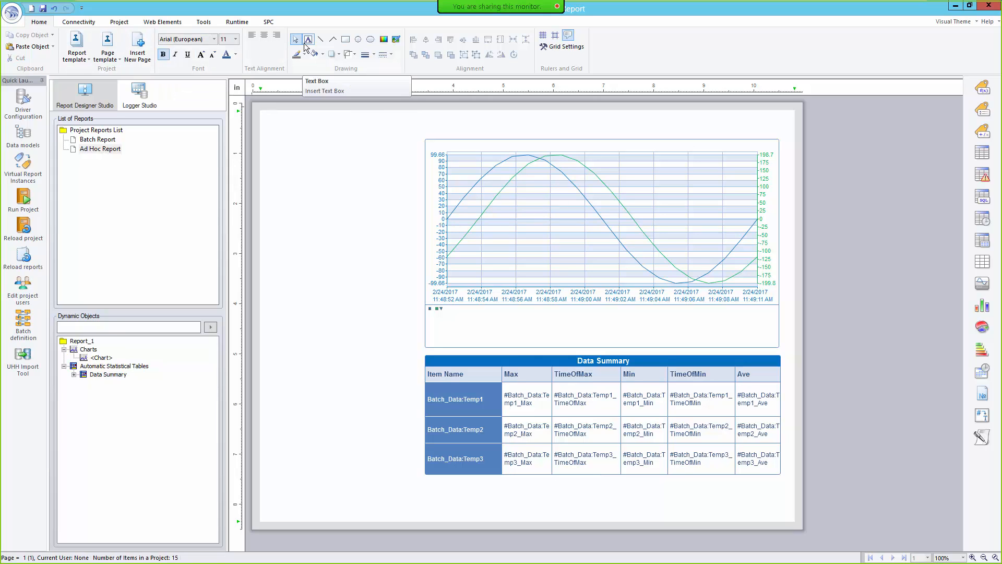
left_click(306, 44)
left_click_drag(265, 126, 353, 147)
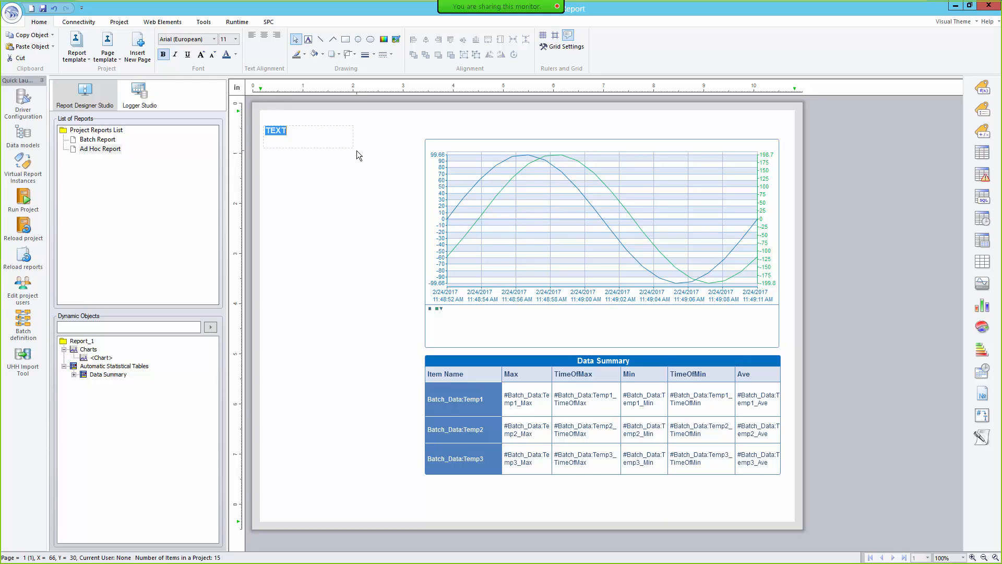
type("Start Time:")
left_click(315, 163)
Duplicate the "Start Time:" label directly below the original and change the copy's text to "End Time:"
left_click_drag(292, 130, 289, 155)
double_click(289, 155)
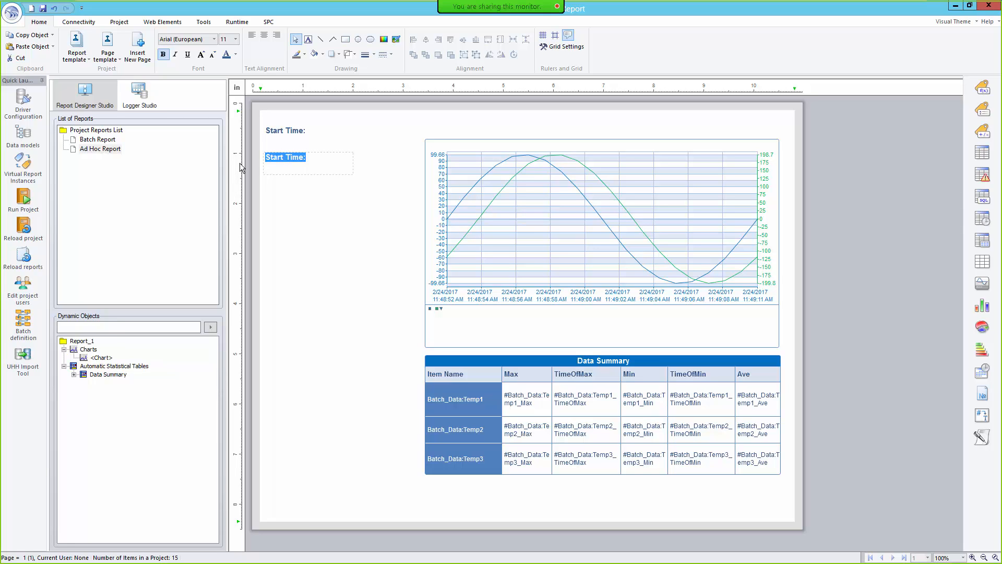
type("F")
type("End Time:")
left_click(294, 208)
Add a bold text box reading "Select Data Source:" below the End Time label
left_click(308, 39)
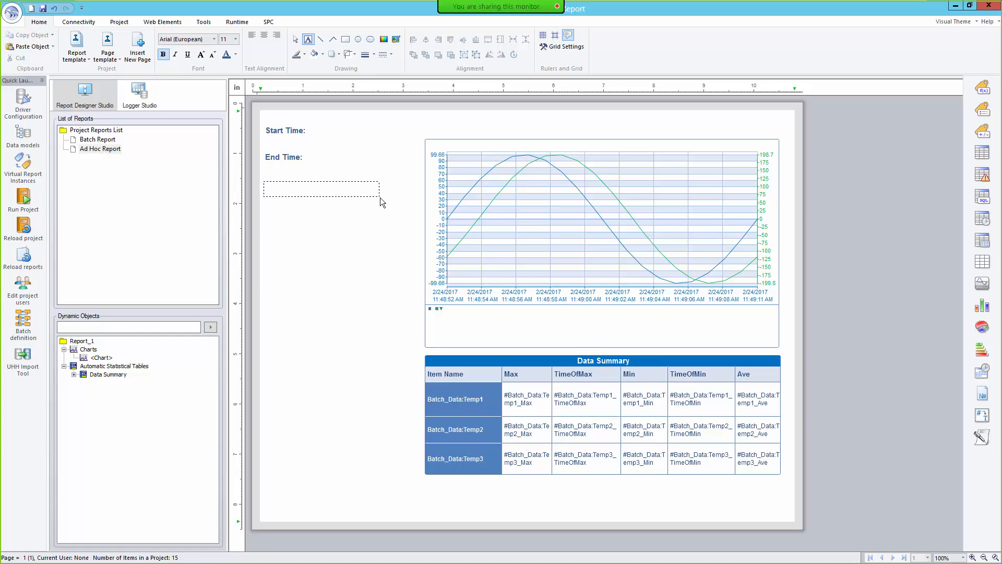
left_click_drag(380, 198, 406, 203)
type("Sele")
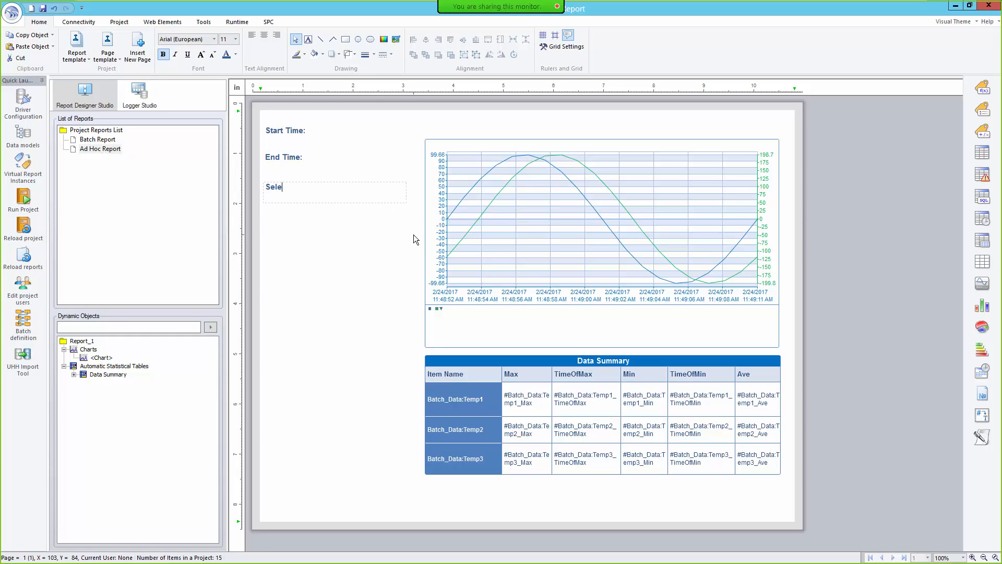
type("ct Data Source:")
Duplicate the Select Data Source label below the original and change the copy's text to "Select Tag(s):"
left_click(306, 190)
left_click_drag(302, 219, 305, 185)
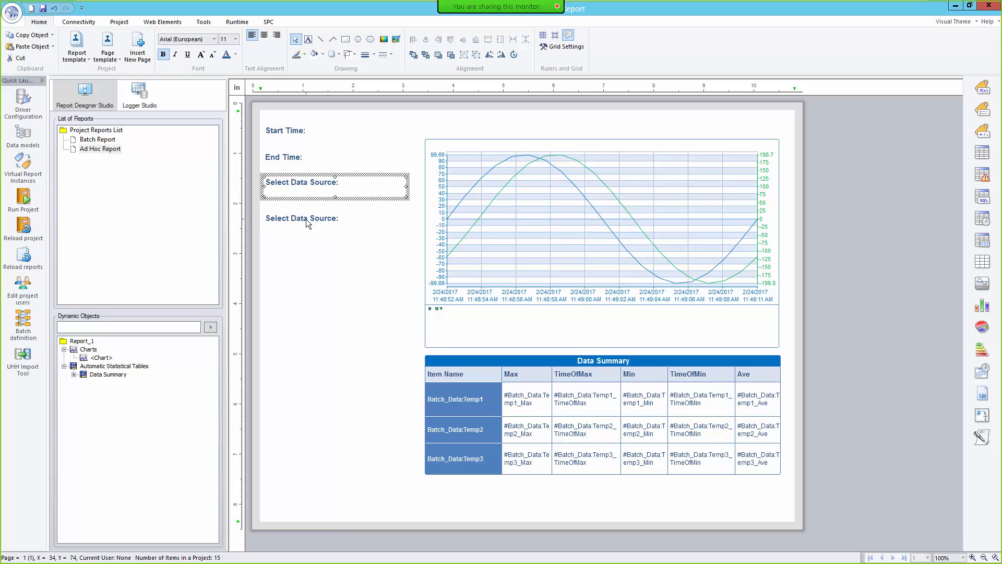
left_click(306, 218)
left_click_drag(290, 218, 428, 230)
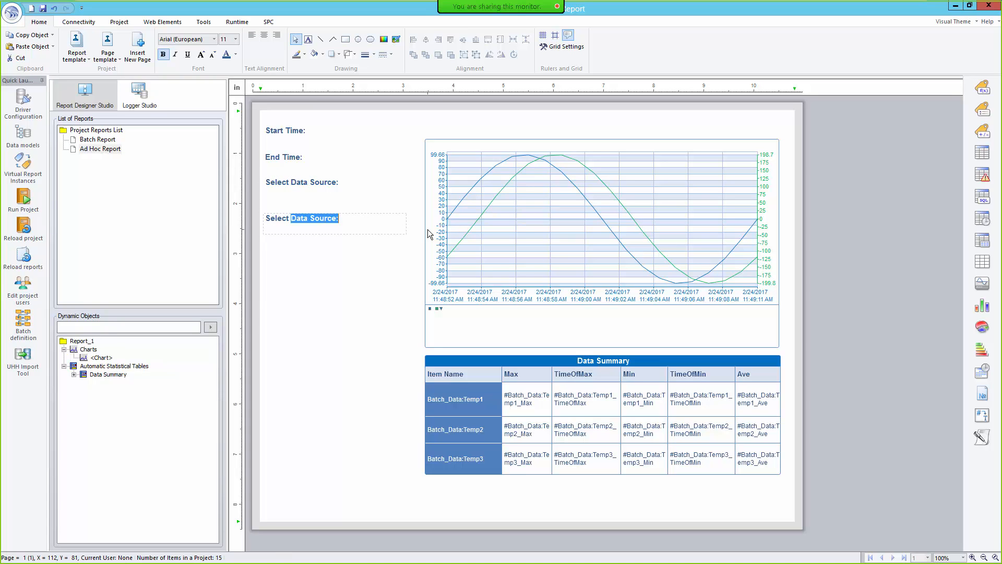
type("Tag(s):")
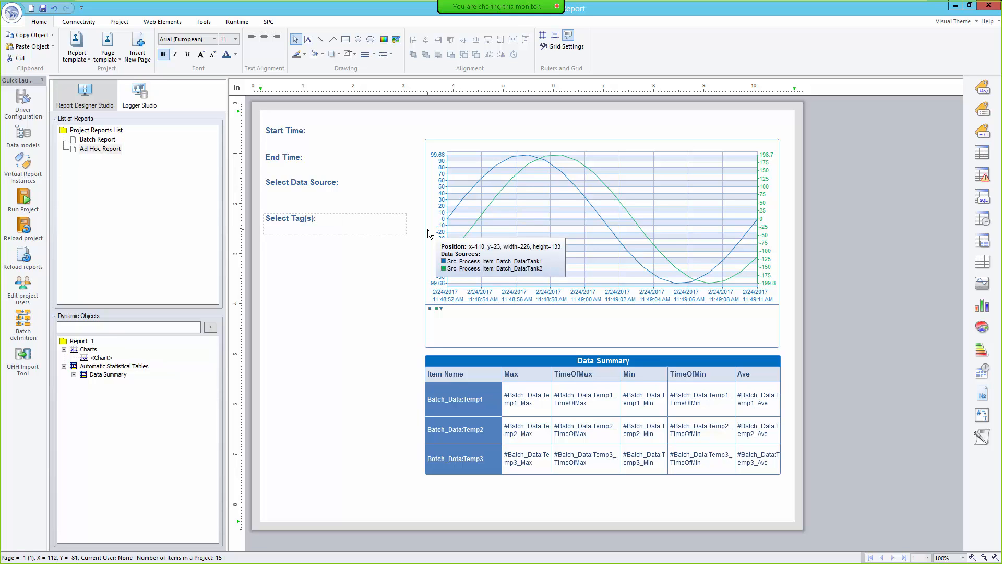
left_click(319, 303)
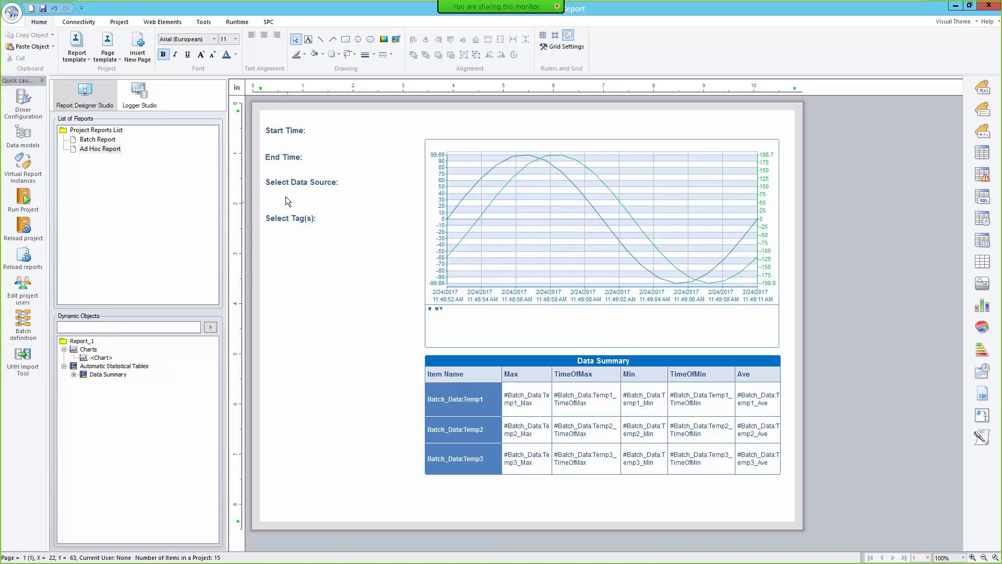
Give the four text labels the same height and space them evenly in the vertical direction
left_click_drag(288, 249, 263, 107)
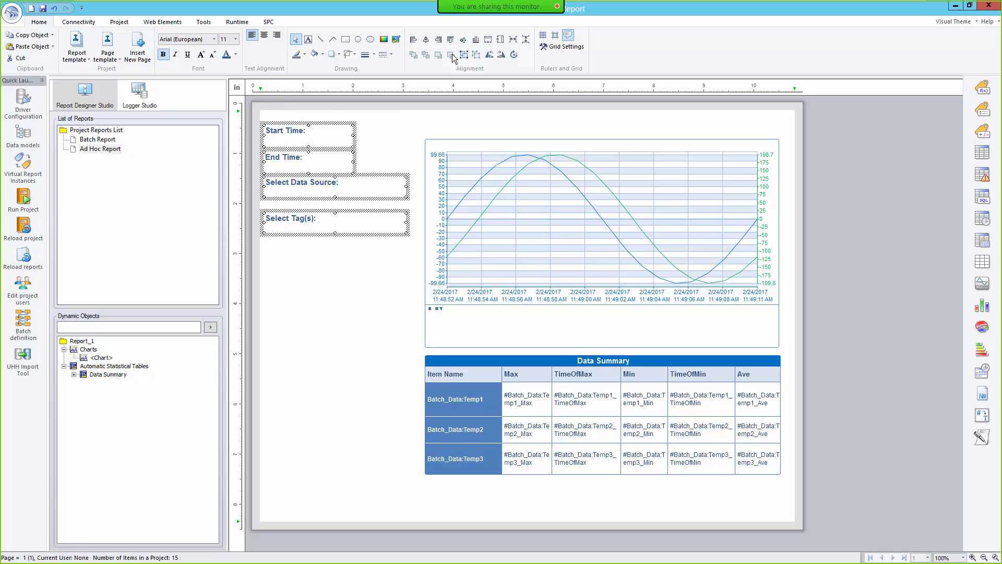
left_click(502, 41)
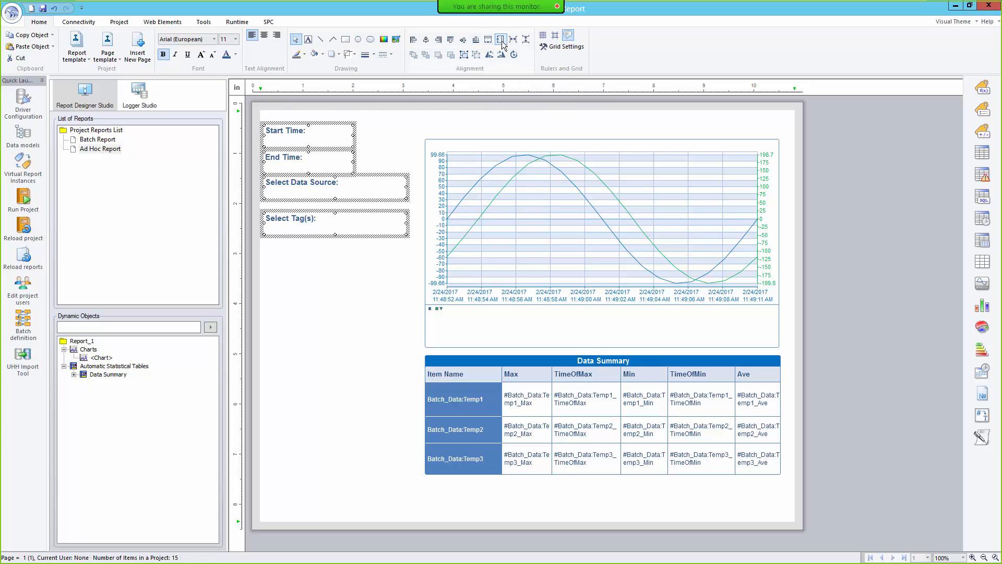
left_click(526, 39)
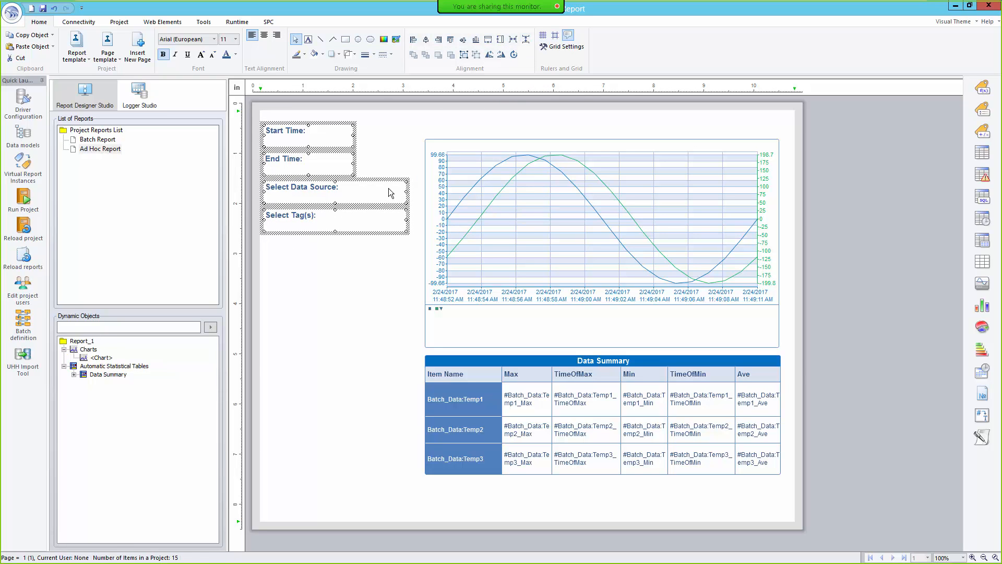
left_click(359, 286)
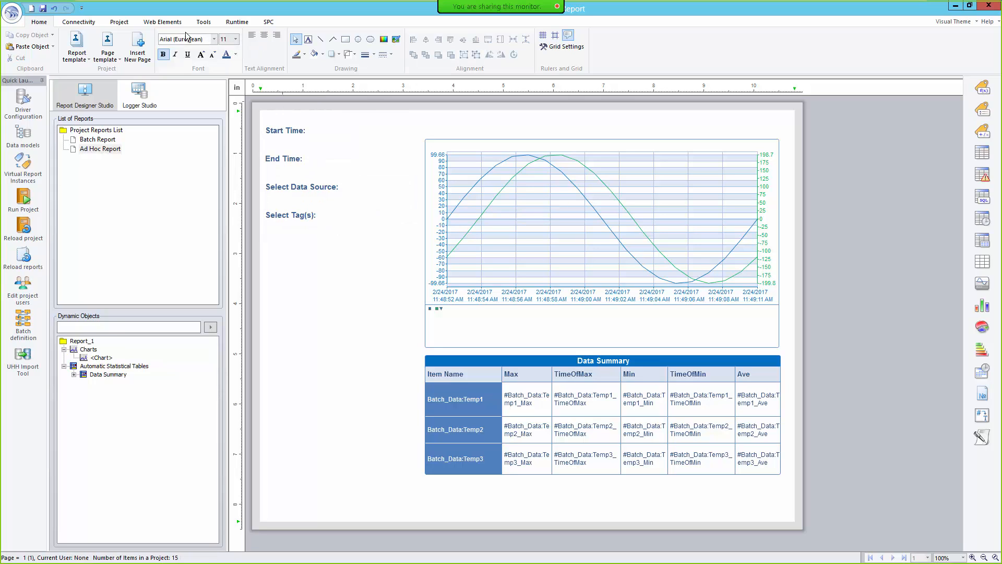
Add a Timestamp Picker named START beside the Start Time label, keeping its default settings
left_click(170, 25)
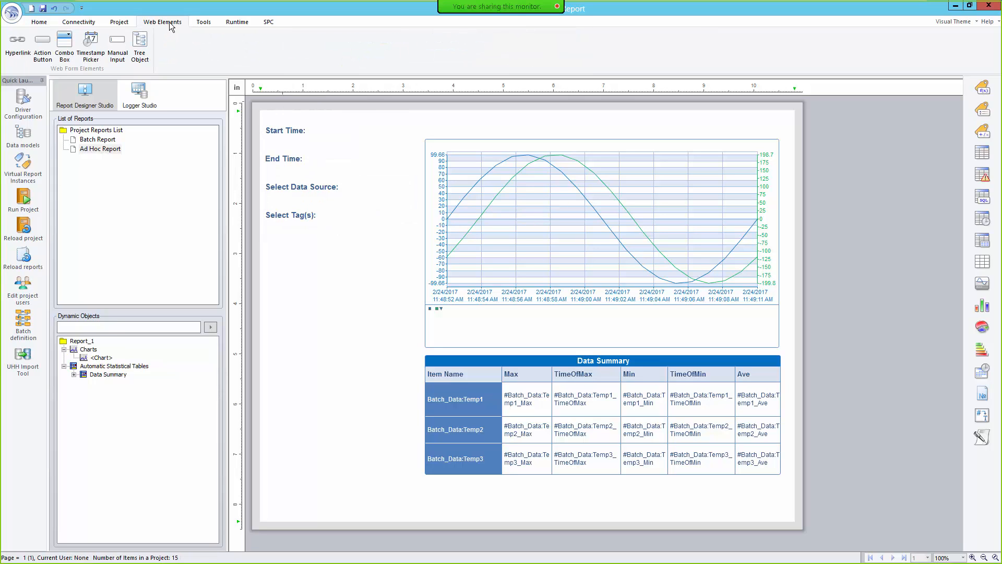
left_click(95, 42)
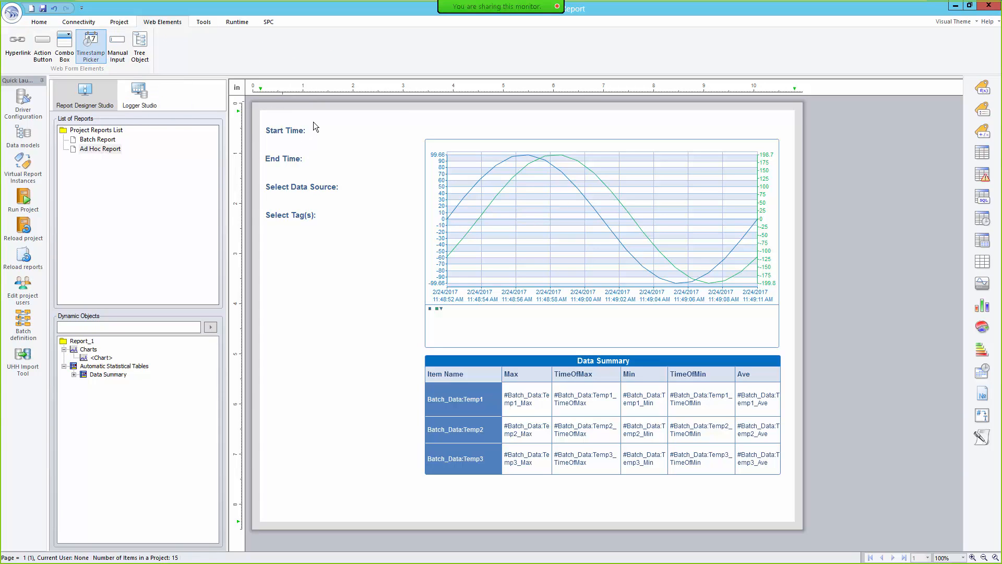
left_click_drag(311, 120, 405, 146)
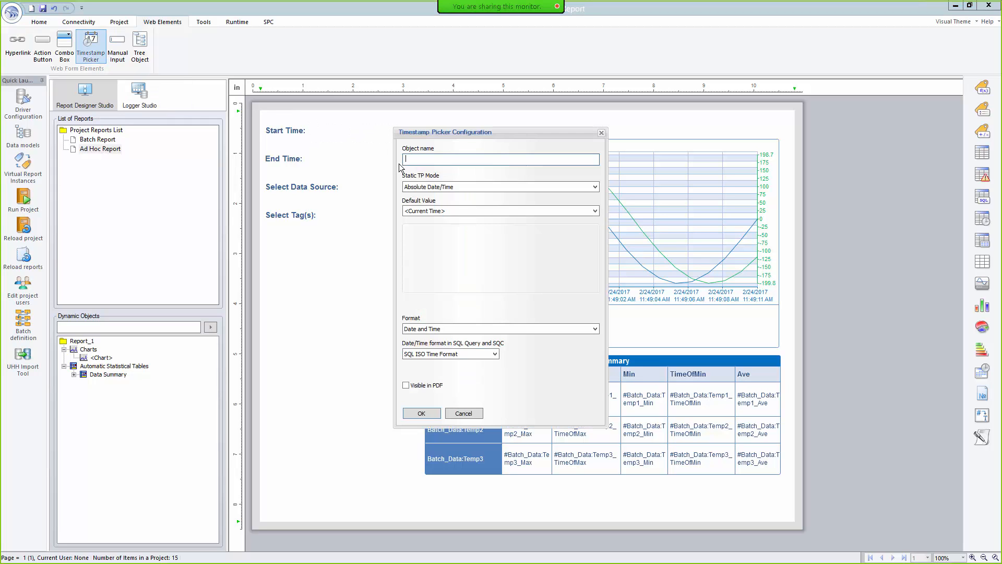
type("START")
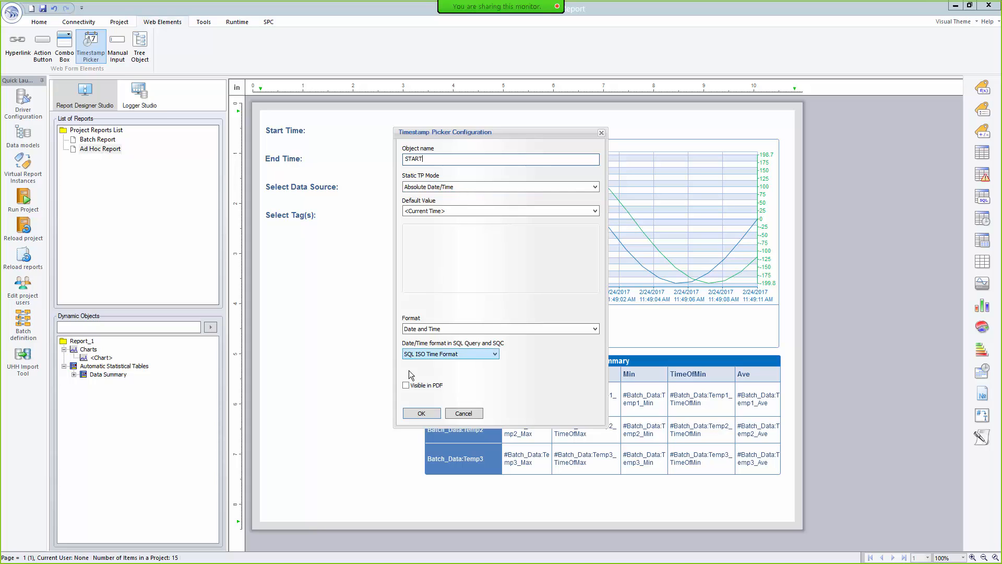
left_click(417, 413)
Duplicate the START timestamp picker beside the End Time label and name the copy END
left_click_drag(340, 134, 344, 164)
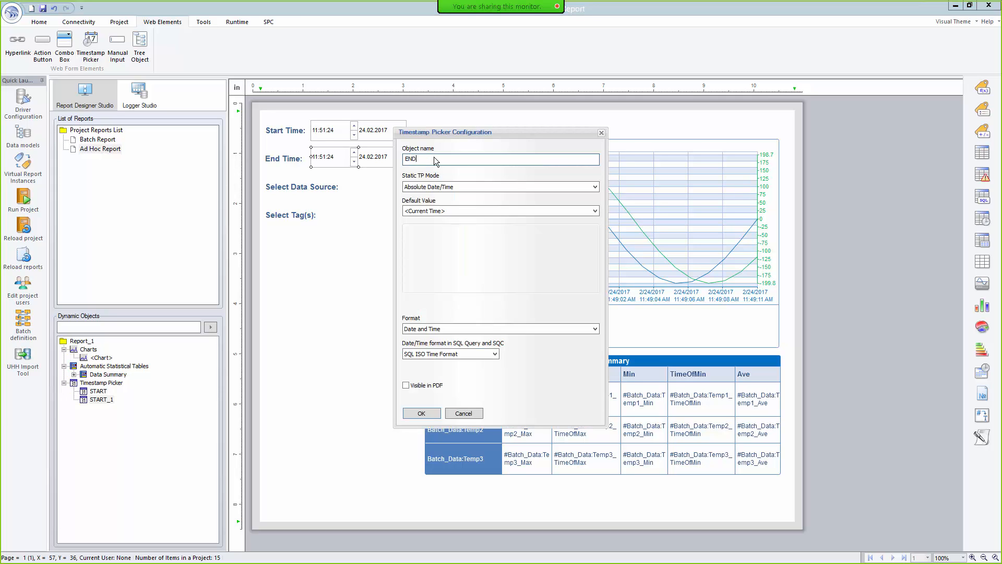
type("END")
left_click(436, 416)
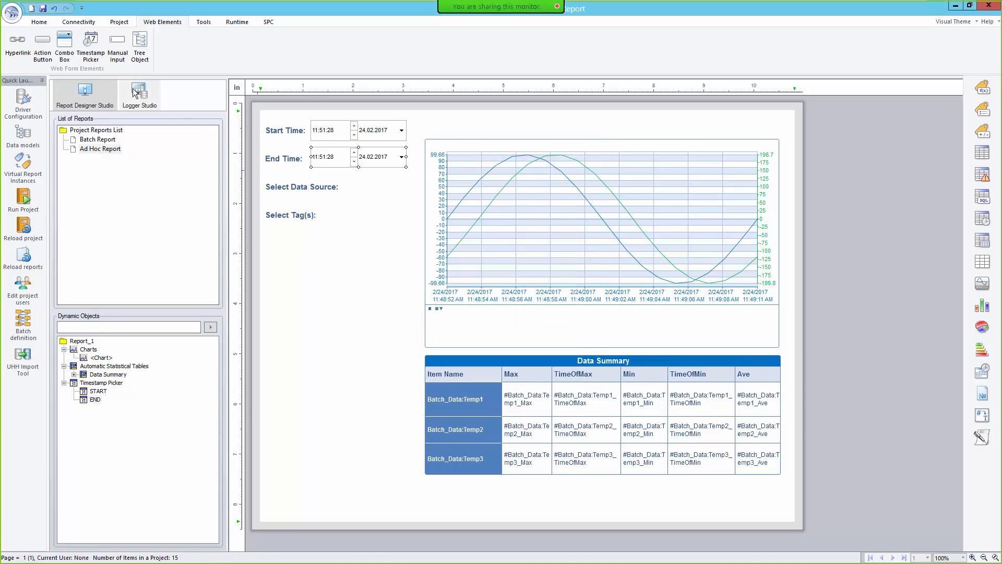
Add a combo box named DataSource under the Select Data Source label, showing the data source list from the External History Server
left_click(65, 54)
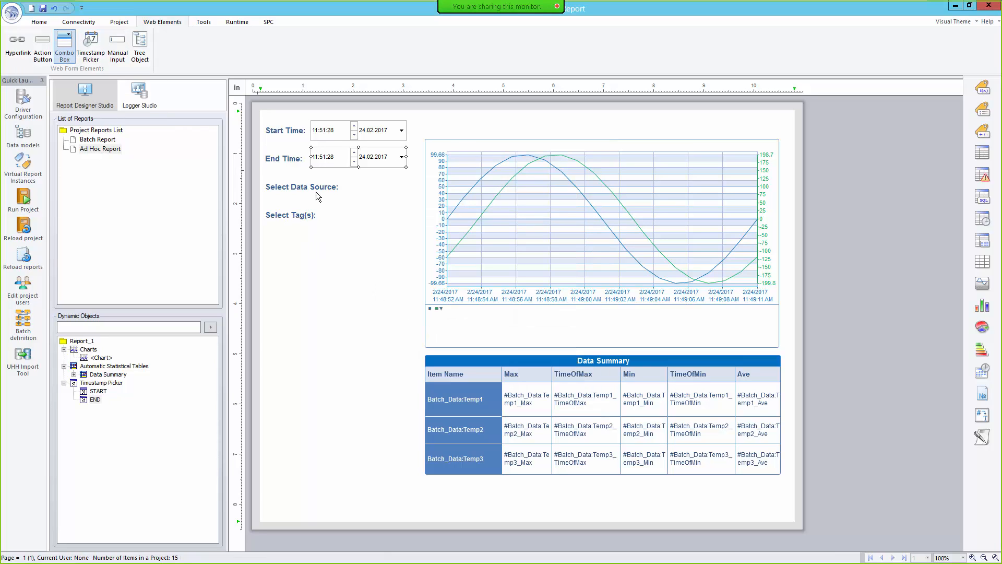
left_click_drag(309, 193, 406, 208)
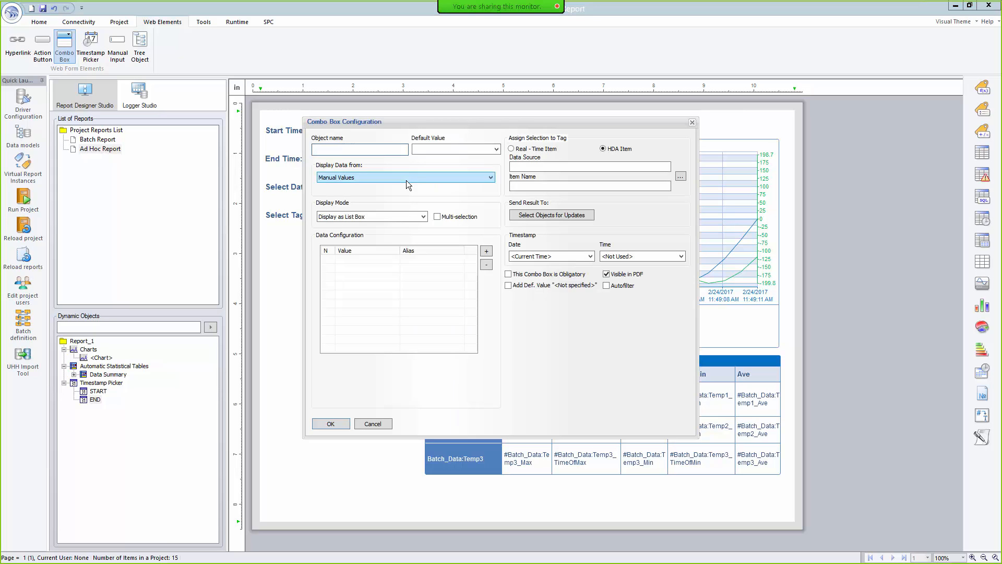
type("DataSource")
left_click(493, 178)
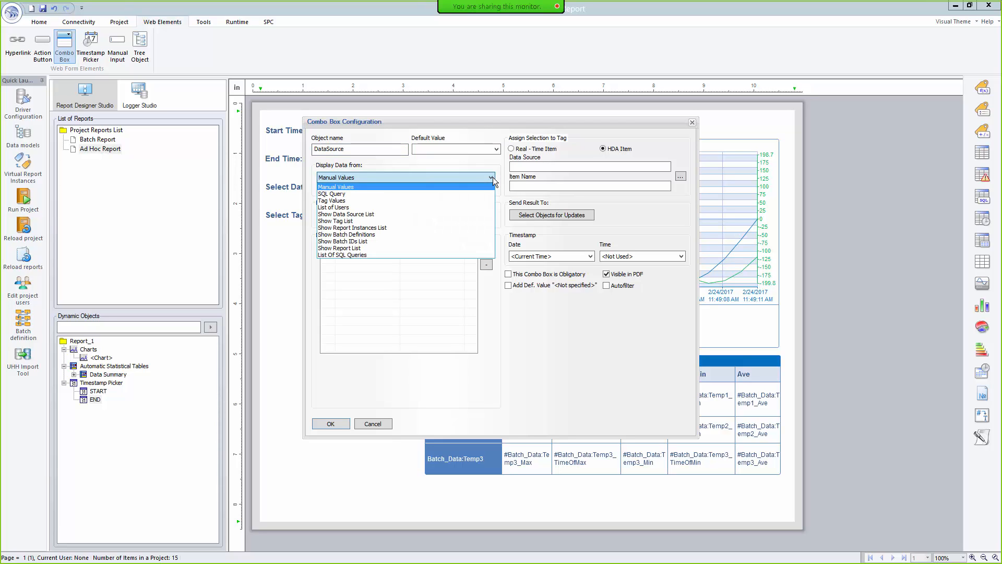
left_click(368, 215)
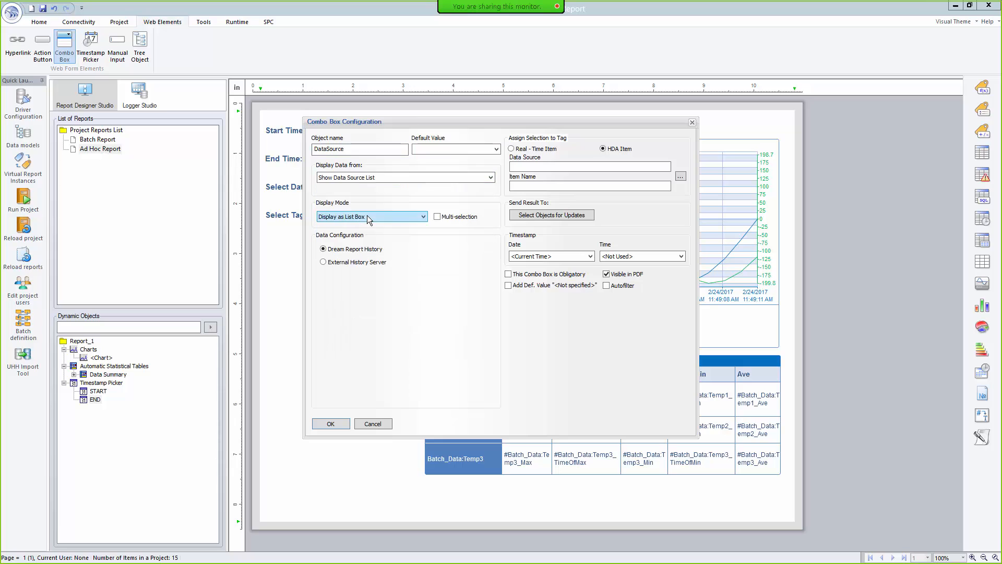
left_click(368, 263)
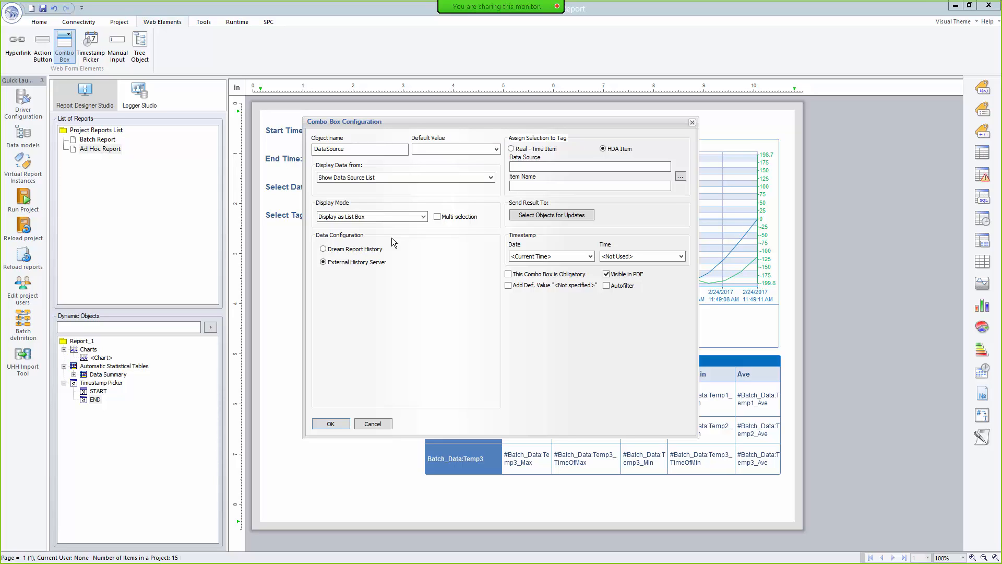
left_click(343, 425)
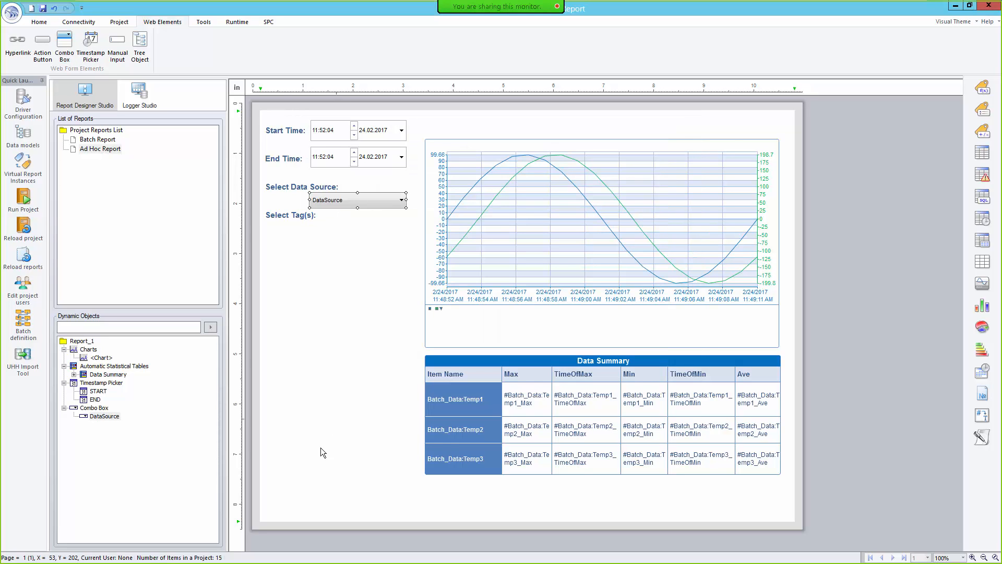
Duplicate the DataSource combo box under the Select Tag(s) label and enter TagList as the copy's object name
left_click_drag(335, 202, 335, 232)
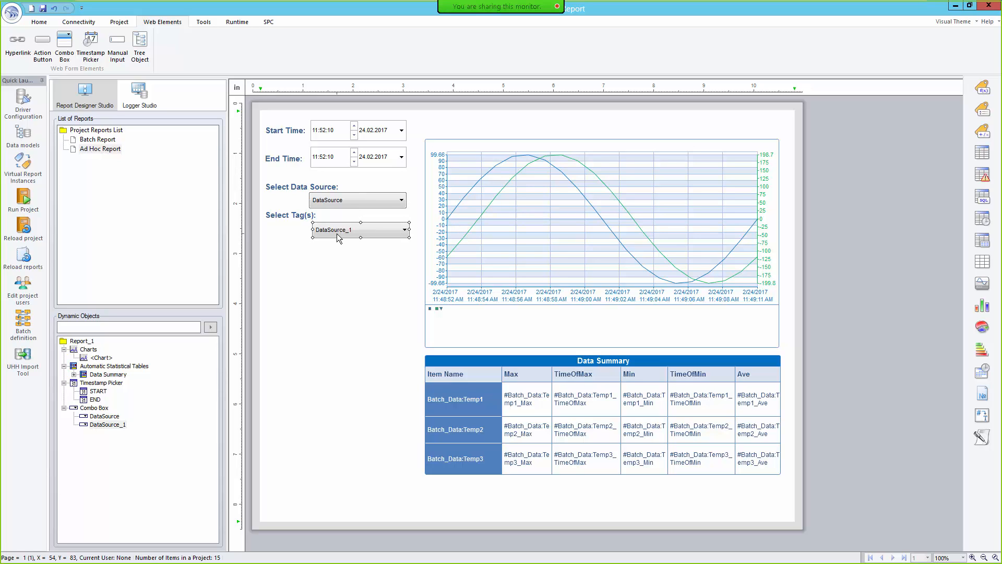
double_click(334, 233)
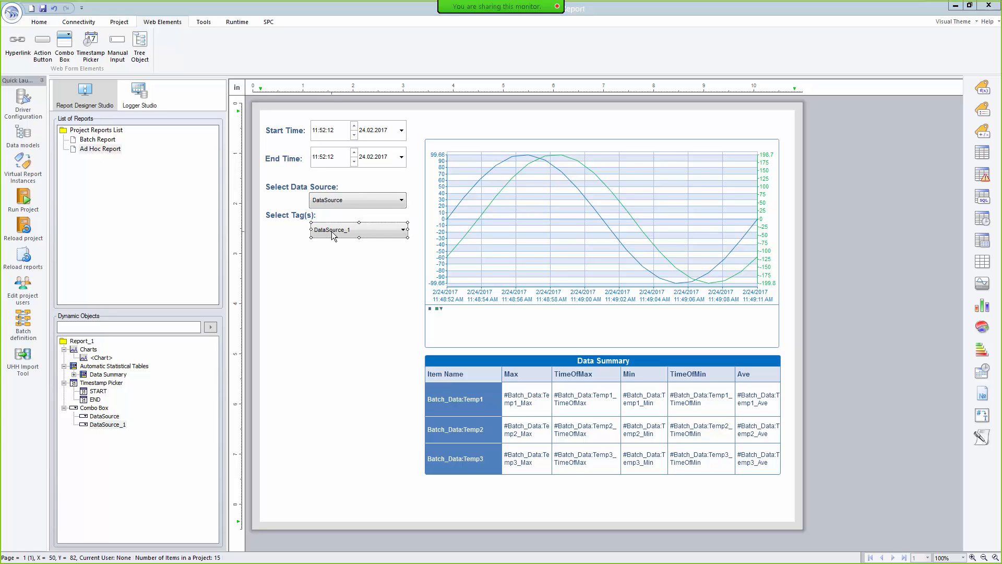
type("Ta")
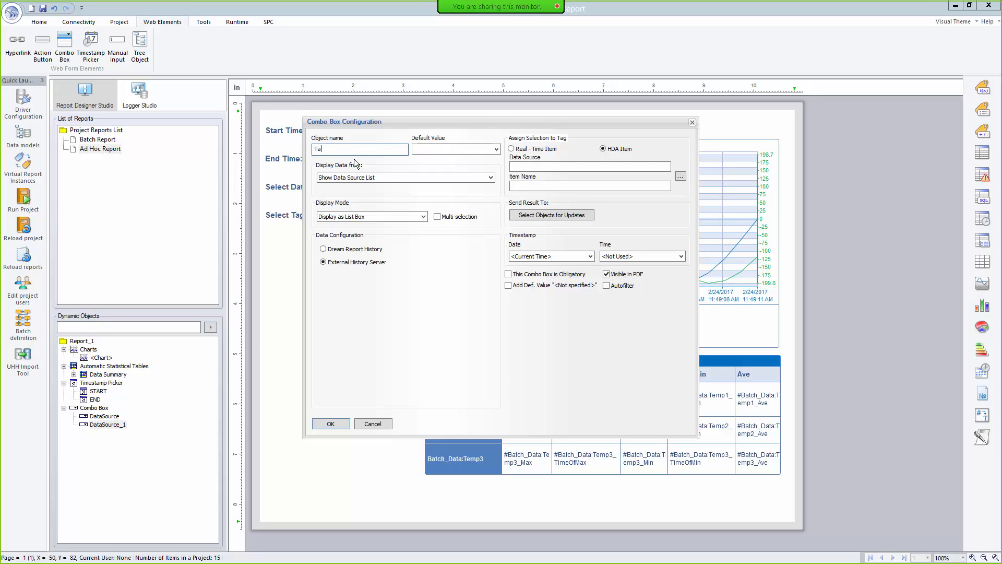
type("gList")
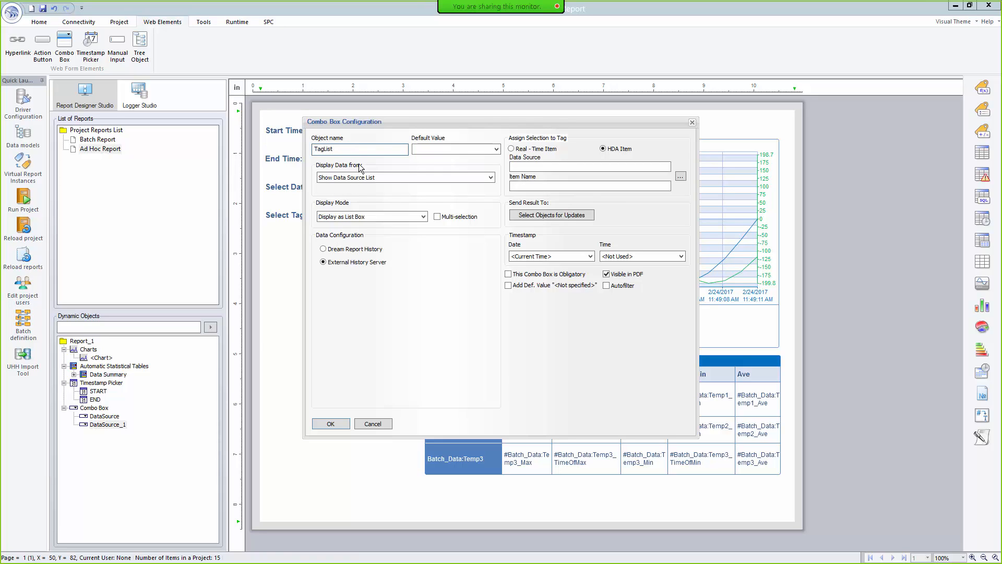
Make the TagList combo box show the tag list with its data source taken from the [cb#DataSource] object, and recheck its configuration
left_click(384, 178)
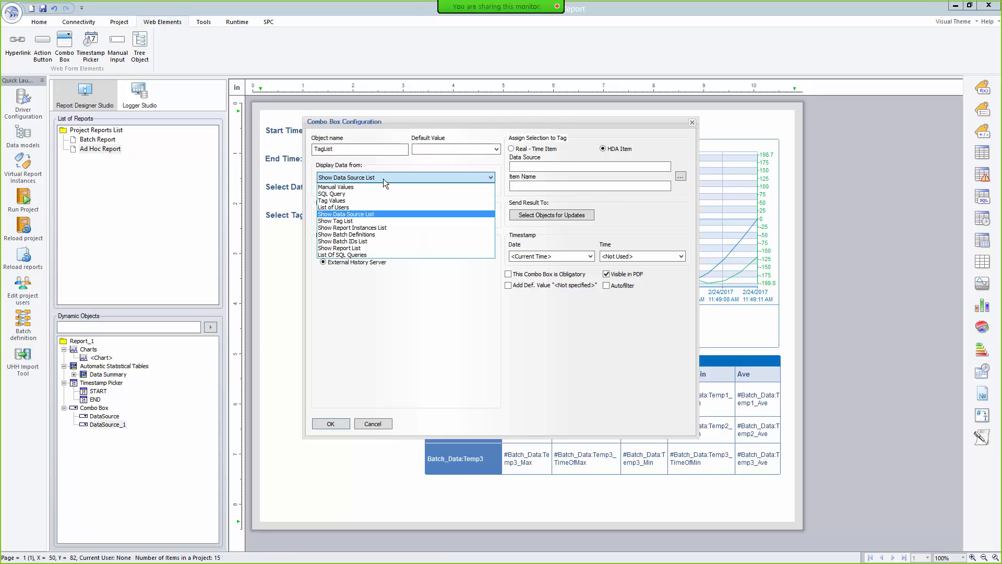
left_click(357, 221)
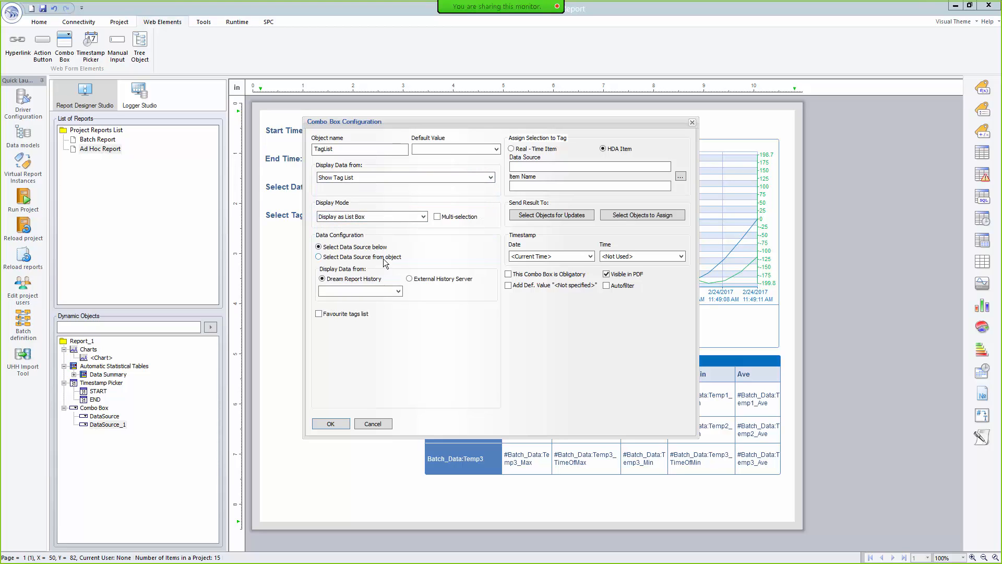
left_click_drag(409, 124, 557, 126)
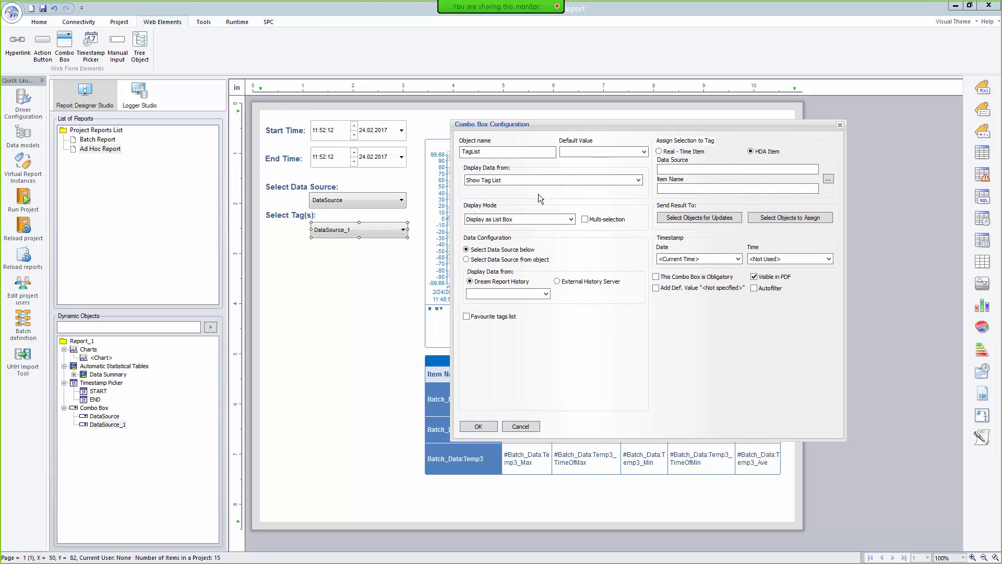
left_click(466, 259)
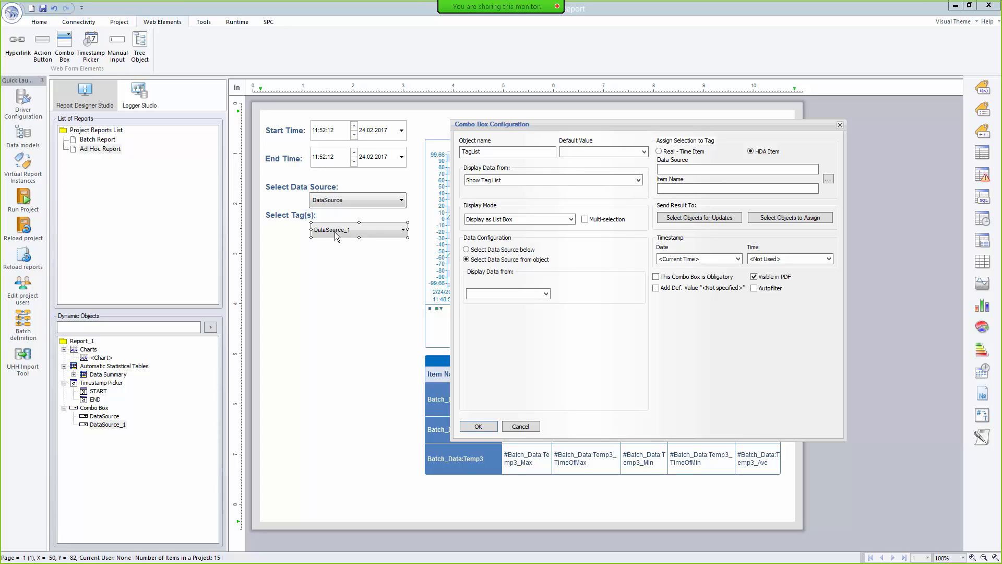
left_click(546, 294)
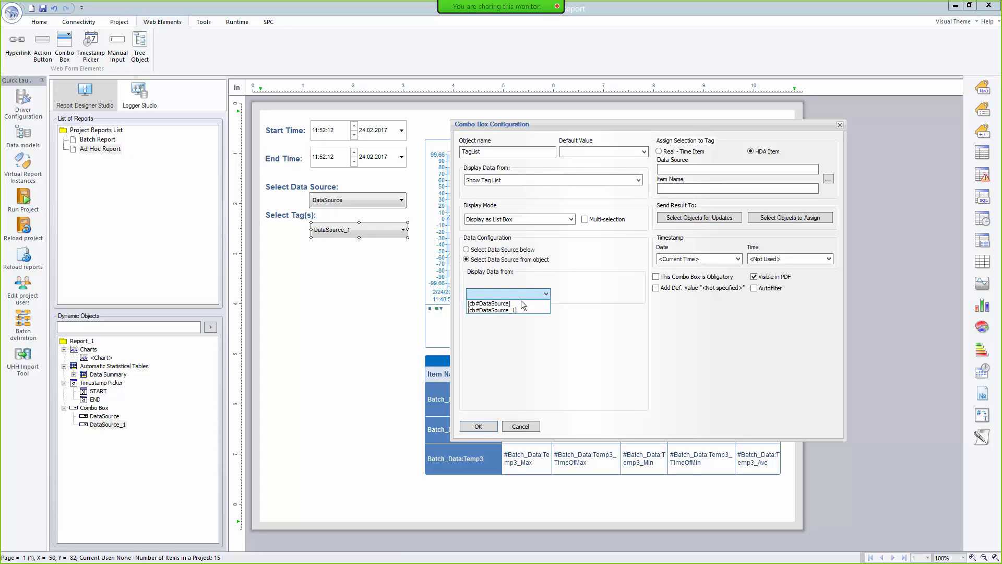
left_click(518, 303)
left_click(478, 427)
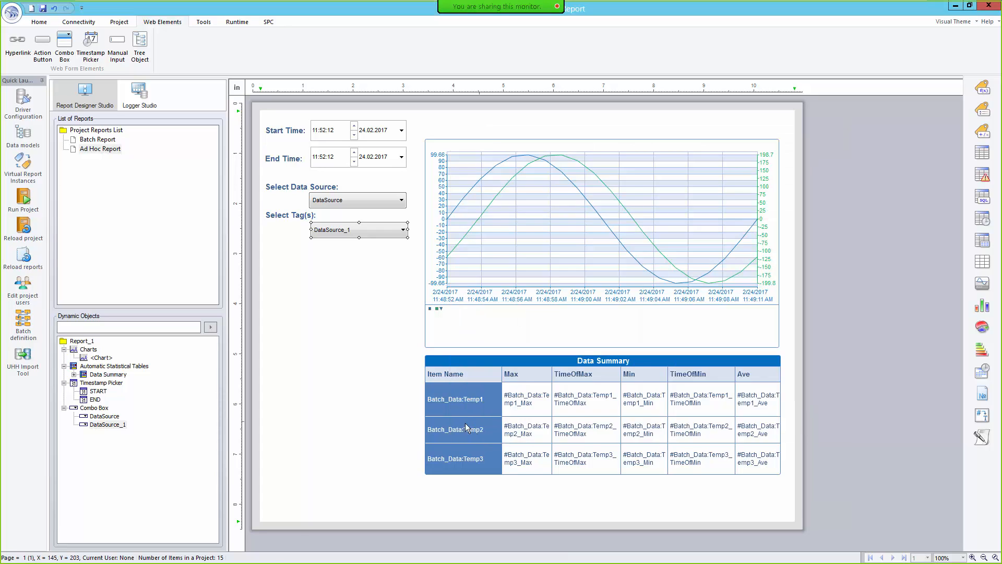
double_click(343, 232)
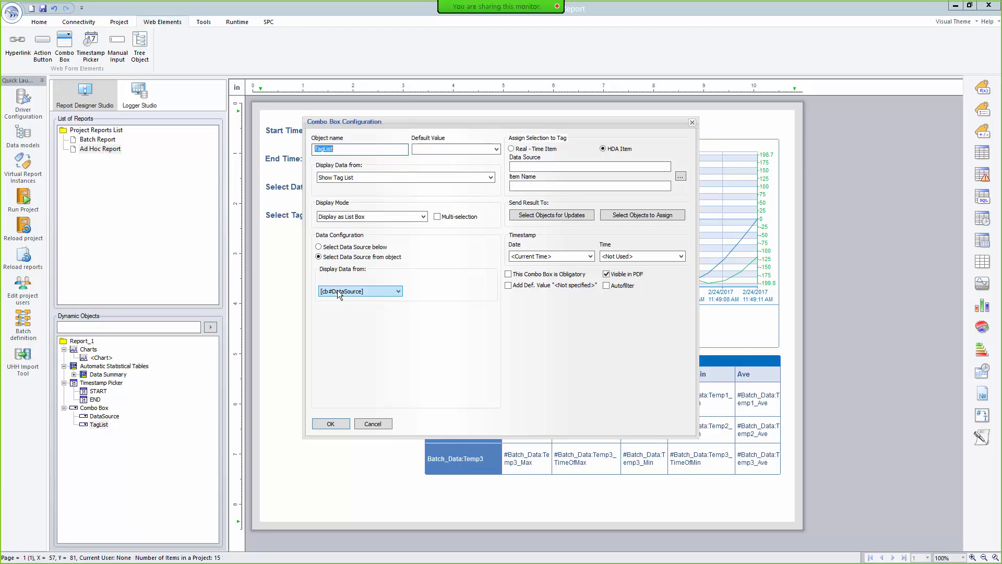
left_click(372, 424)
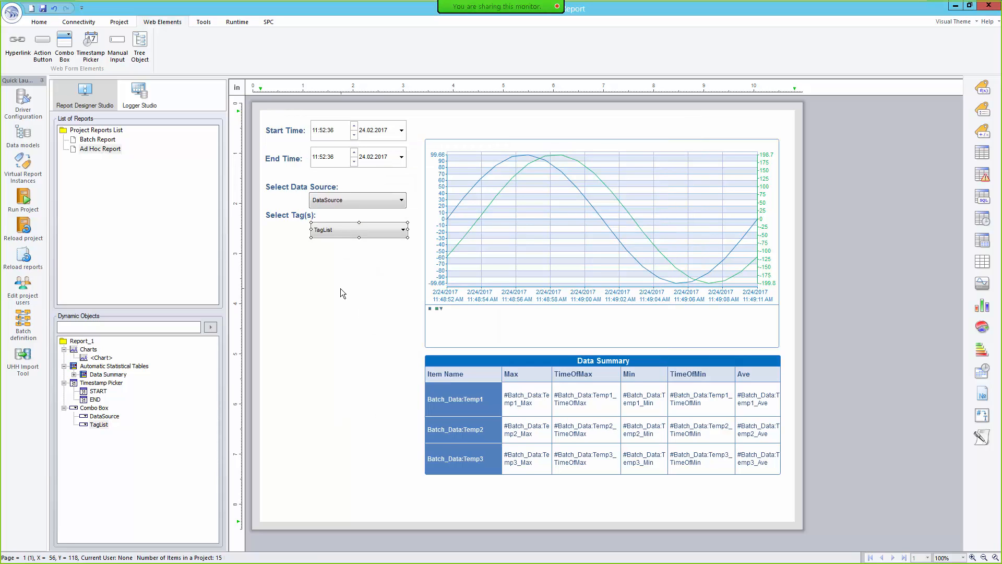
Make the text of the DataSource and TagList combo boxes bold at font size 9
left_click(331, 201, "ctrl")
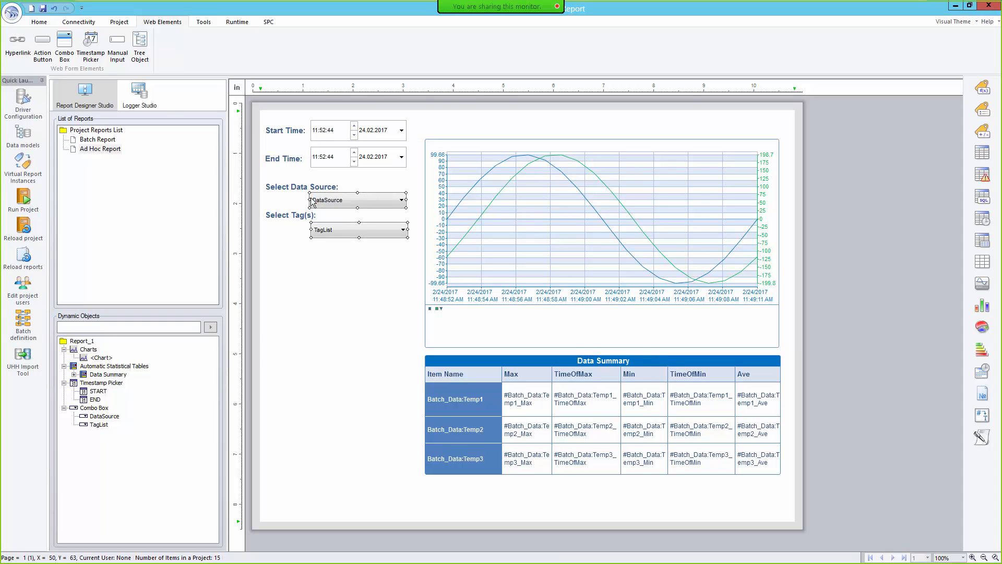
left_click(39, 23)
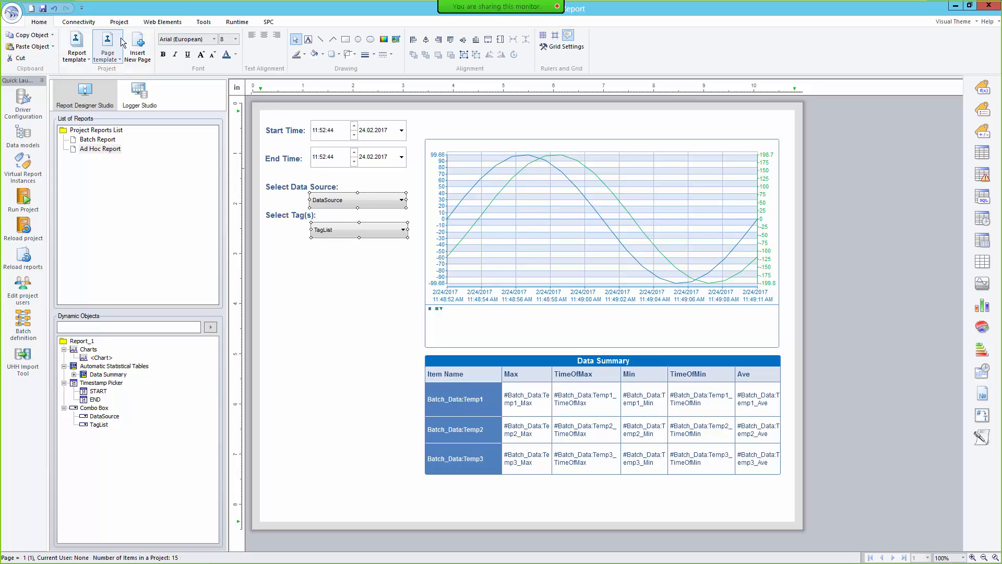
left_click(163, 55)
left_click(200, 54)
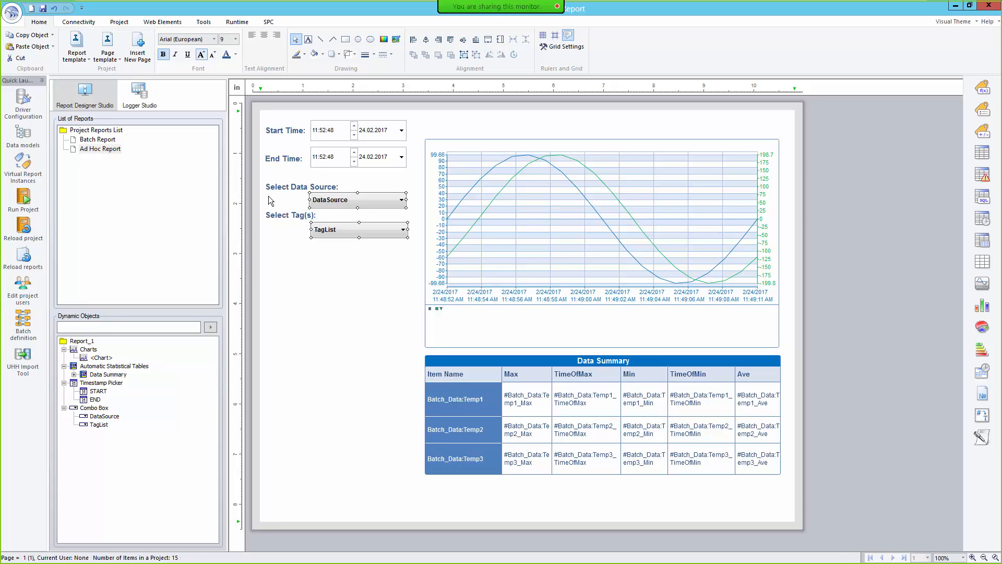
left_click(320, 279)
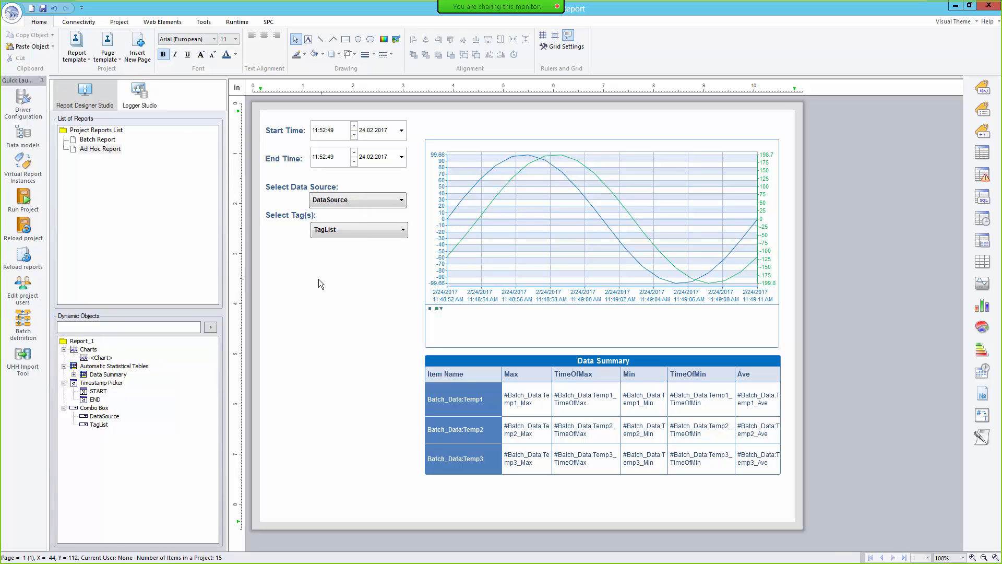
Add an action button below the TagList combo box, captioned Refresh Report and set to the Refresh Report action
left_click(178, 22)
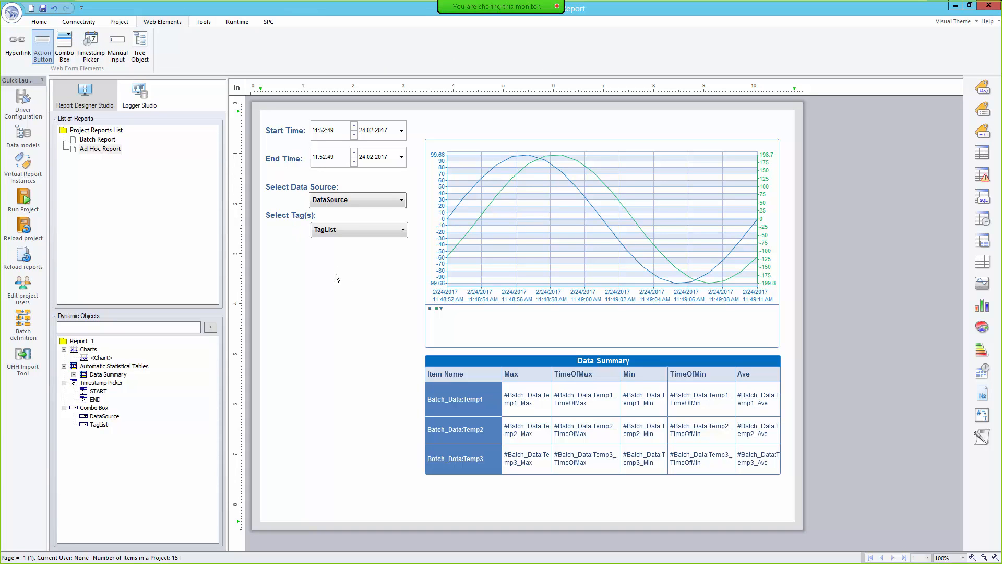
left_click_drag(311, 255, 412, 292)
type("Ref")
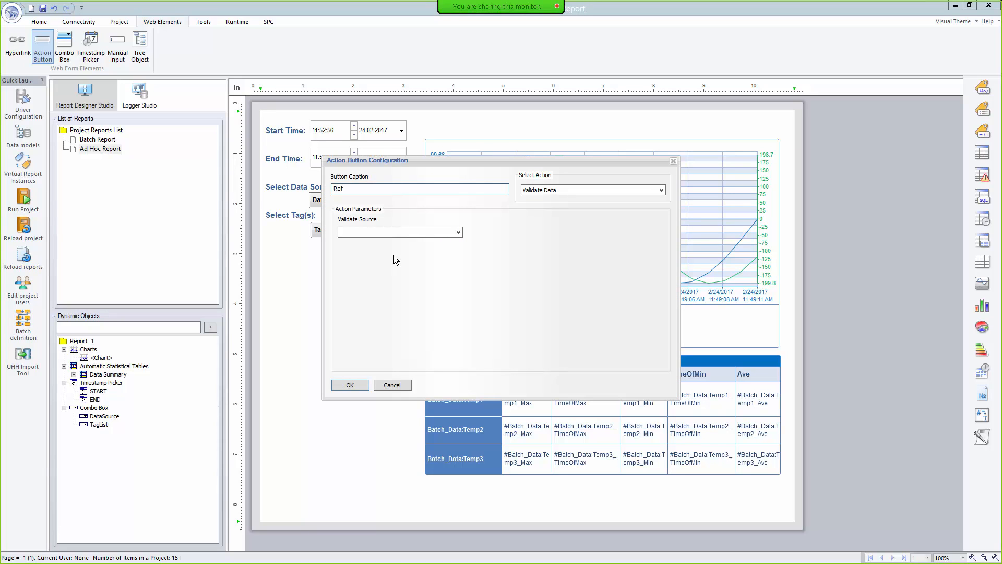
type("resh Report")
left_click(590, 191)
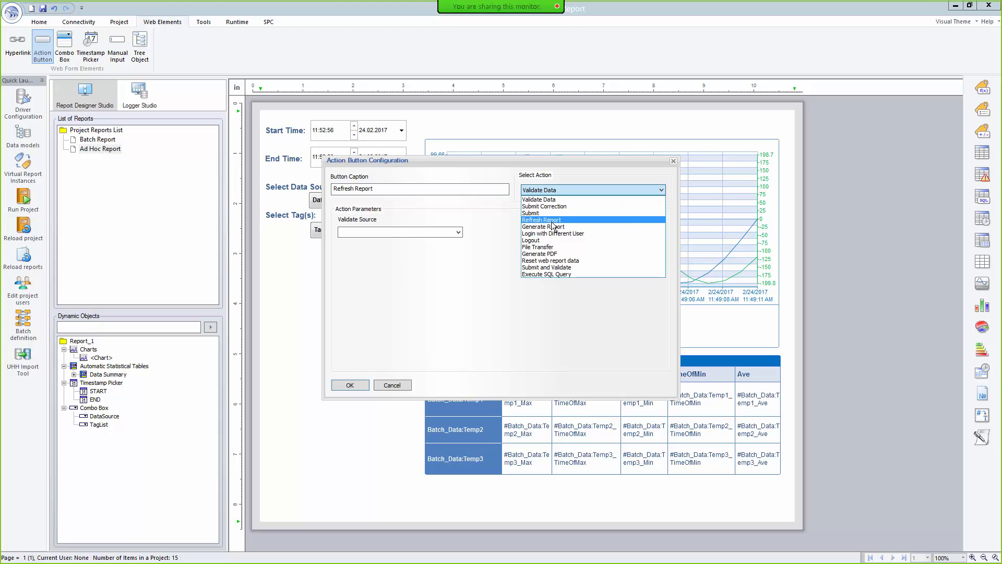
left_click(555, 220)
left_click_drag(523, 162, 215, 259)
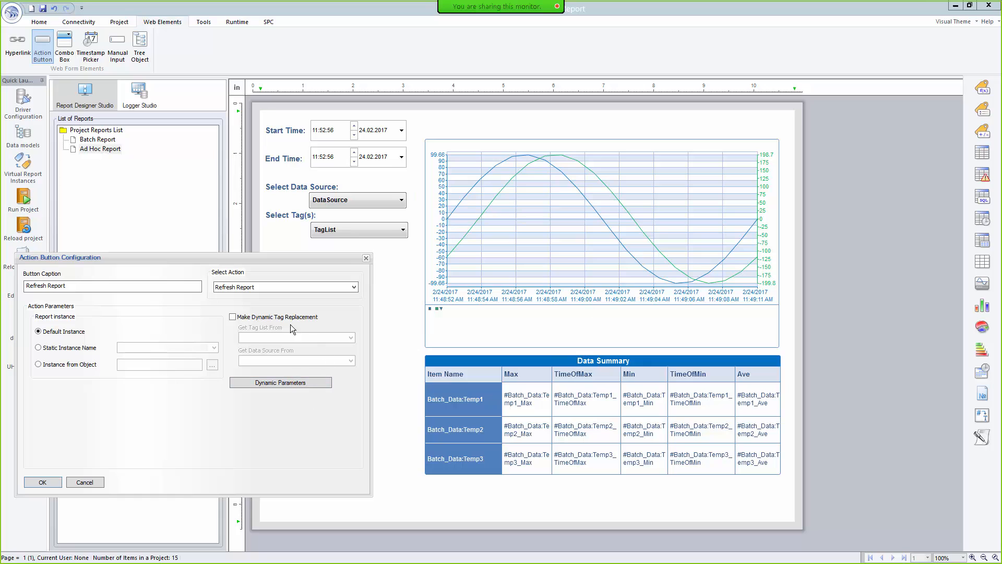
Enable dynamic tag replacement for the button, getting its tag list from [cb#TagList]
left_click(233, 317)
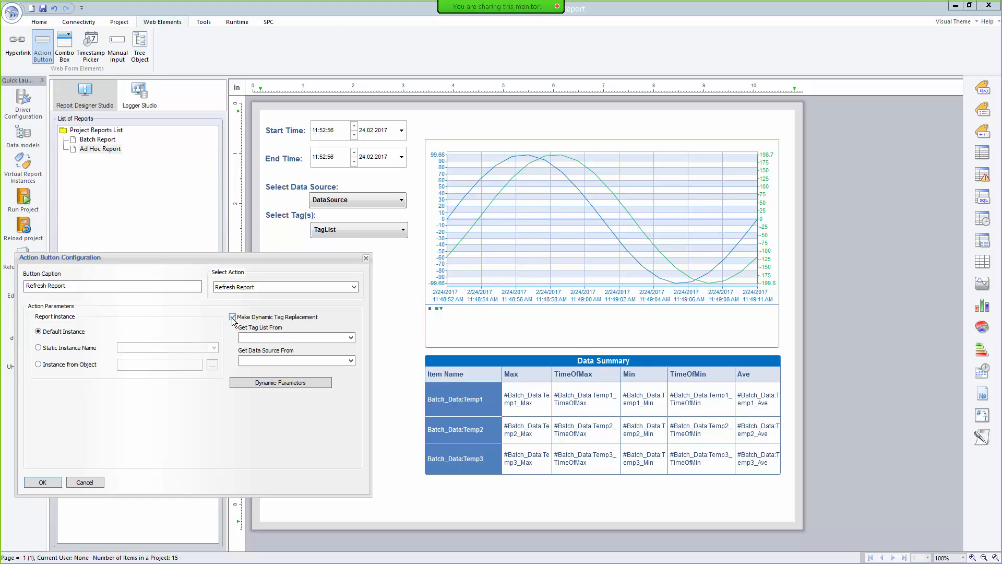
left_click(352, 338)
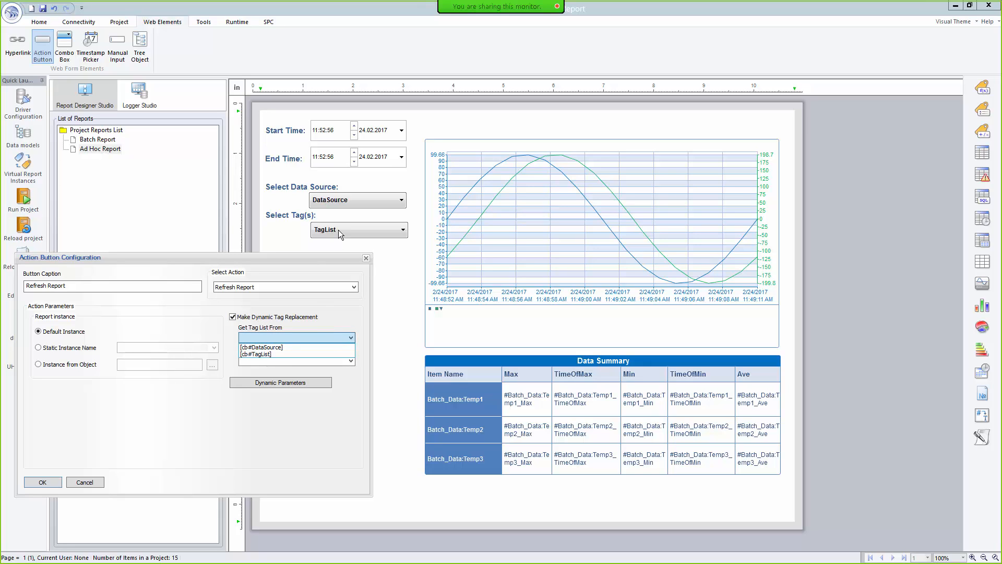
left_click(308, 354)
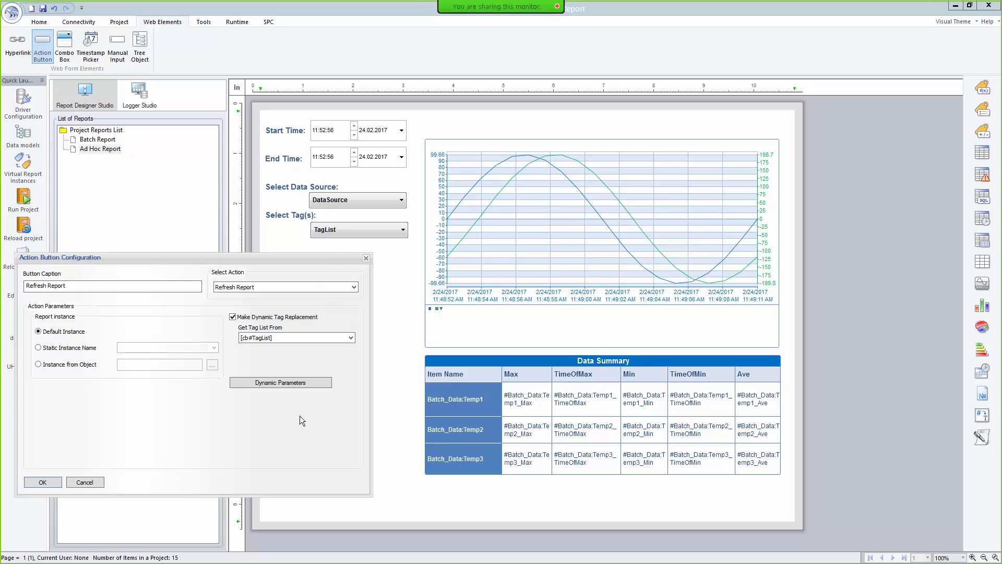
Set the button's dynamic parameters to a time-based period from [tp#START] to [tp#END], and finish the button's configuration
left_click(302, 383)
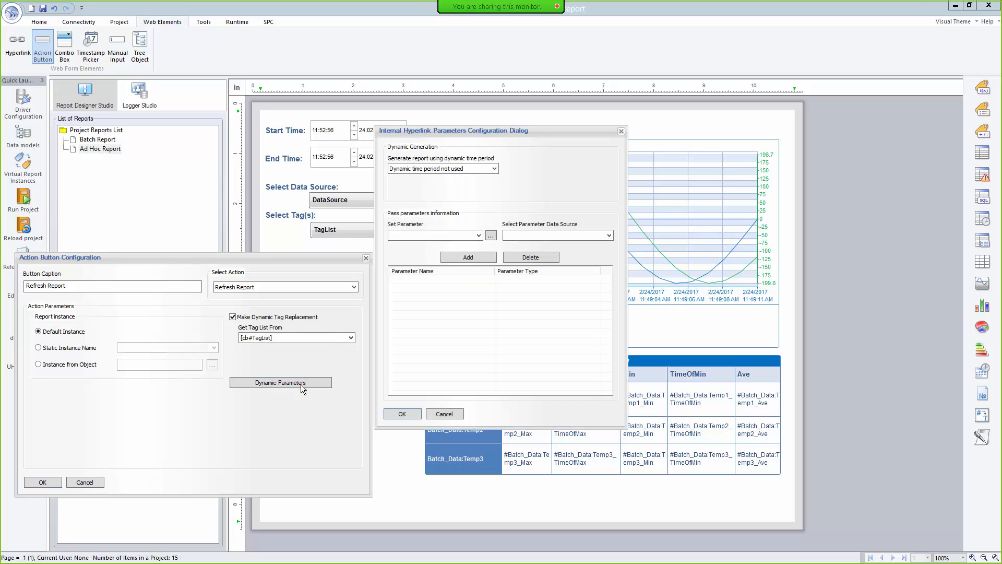
left_click(419, 171)
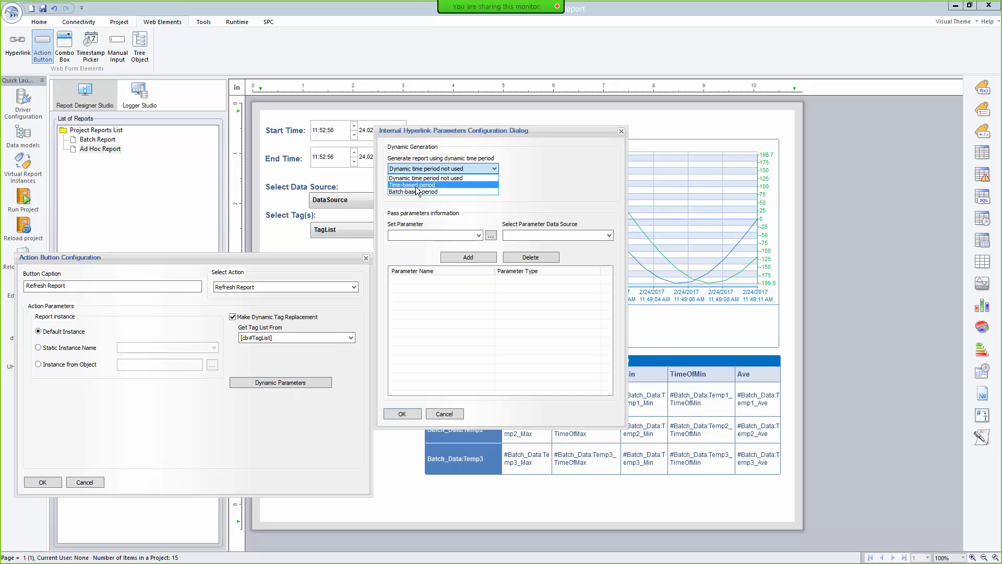
left_click(416, 185)
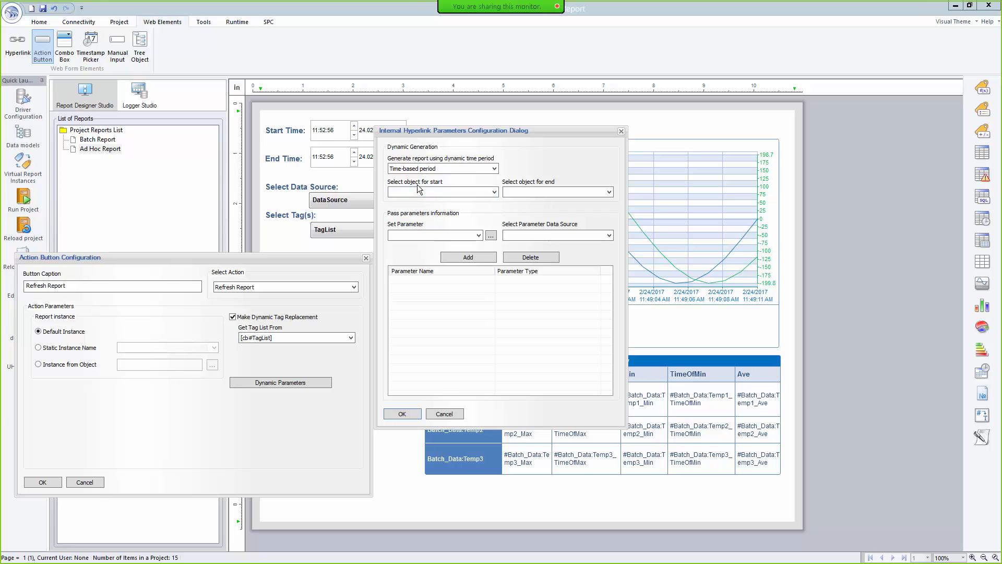
left_click(477, 192)
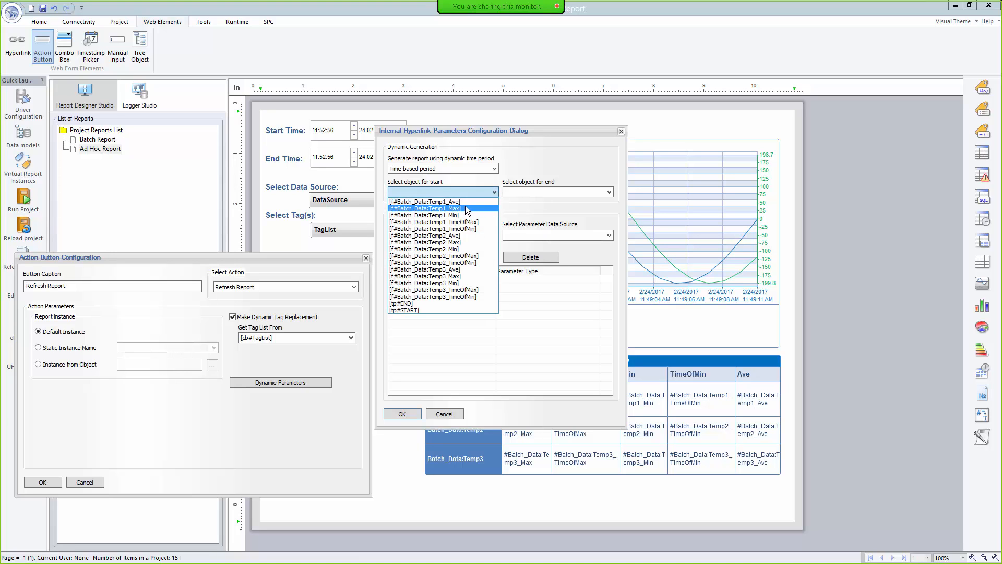
left_click(421, 310)
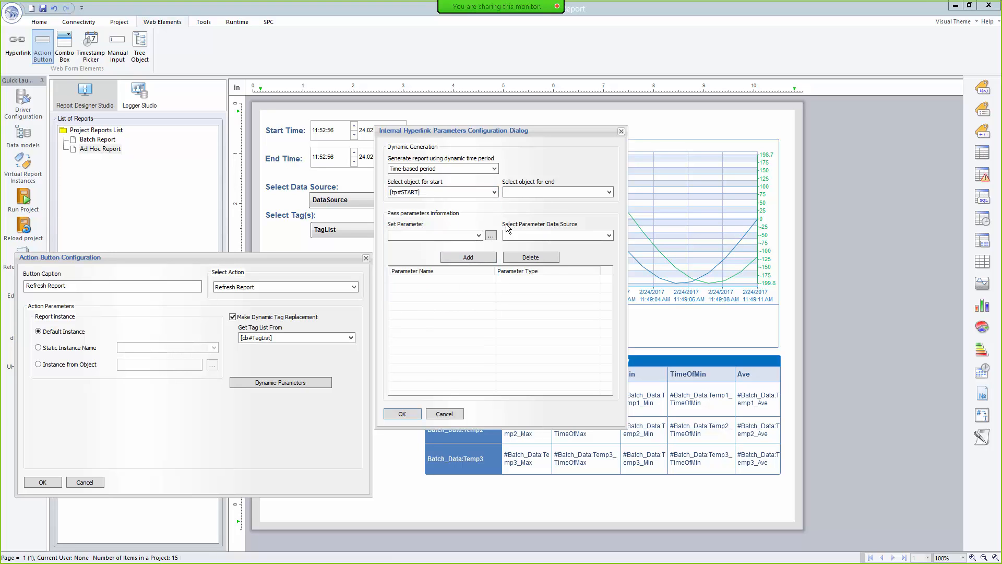
left_click(550, 193)
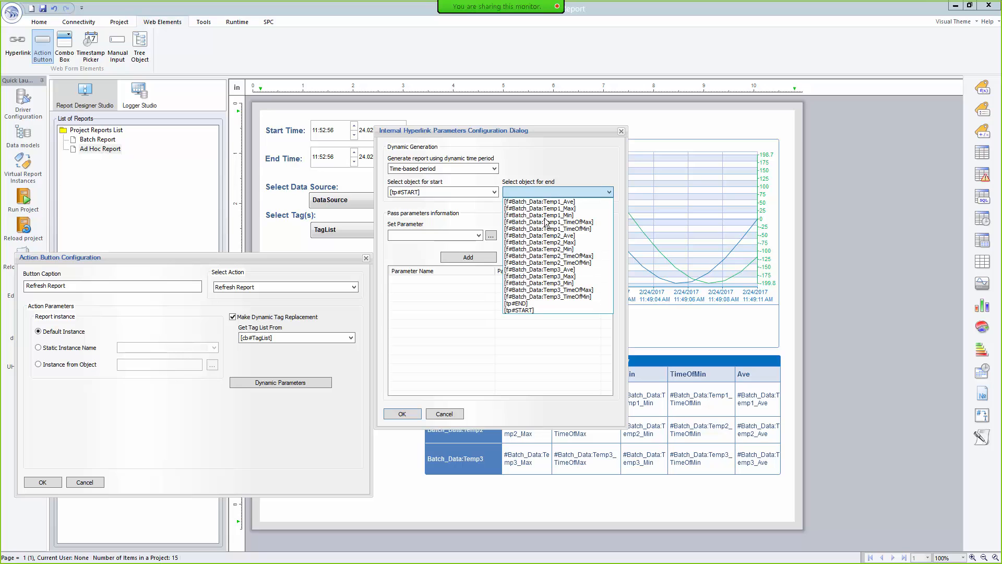
left_click(527, 303)
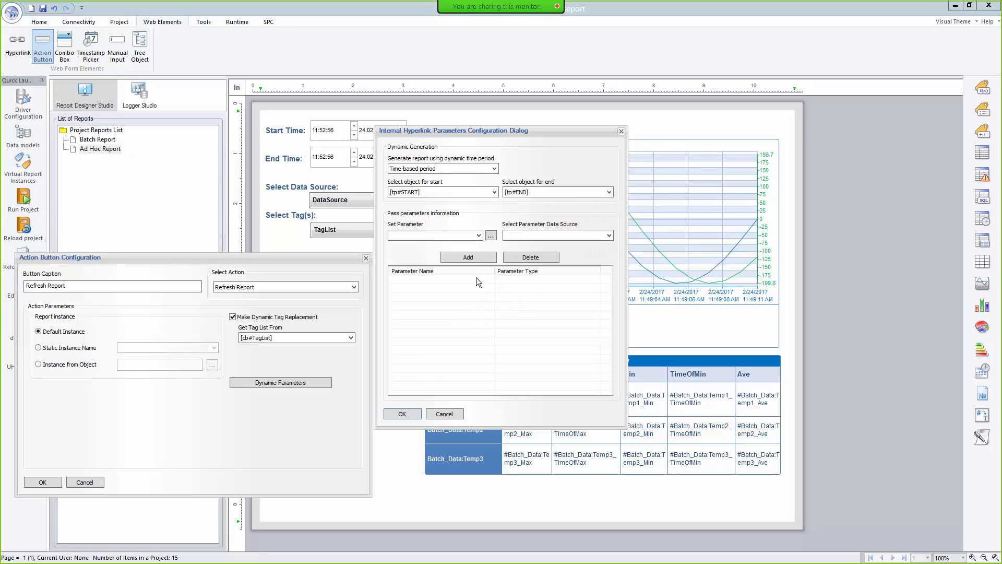
left_click(409, 415)
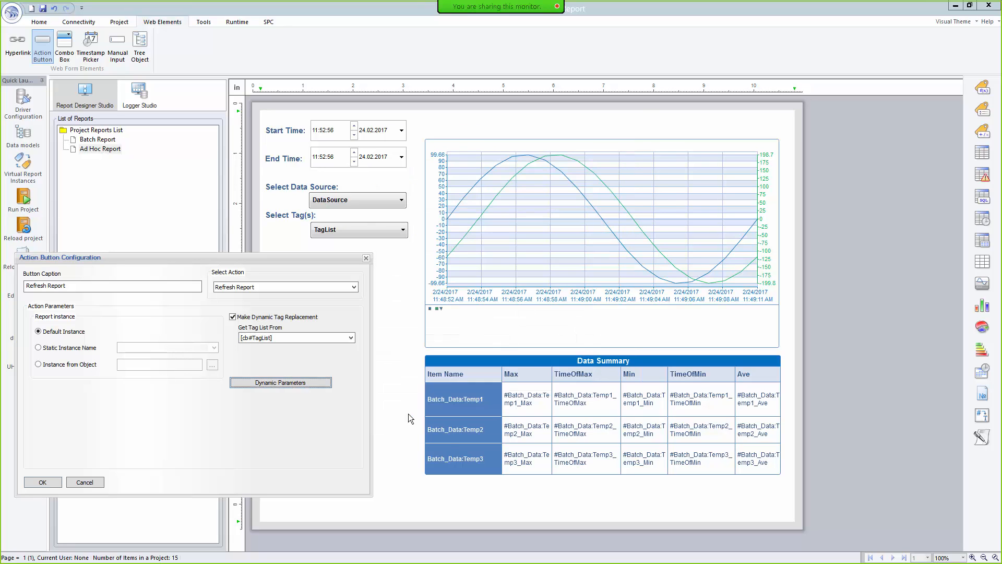
left_click(51, 483)
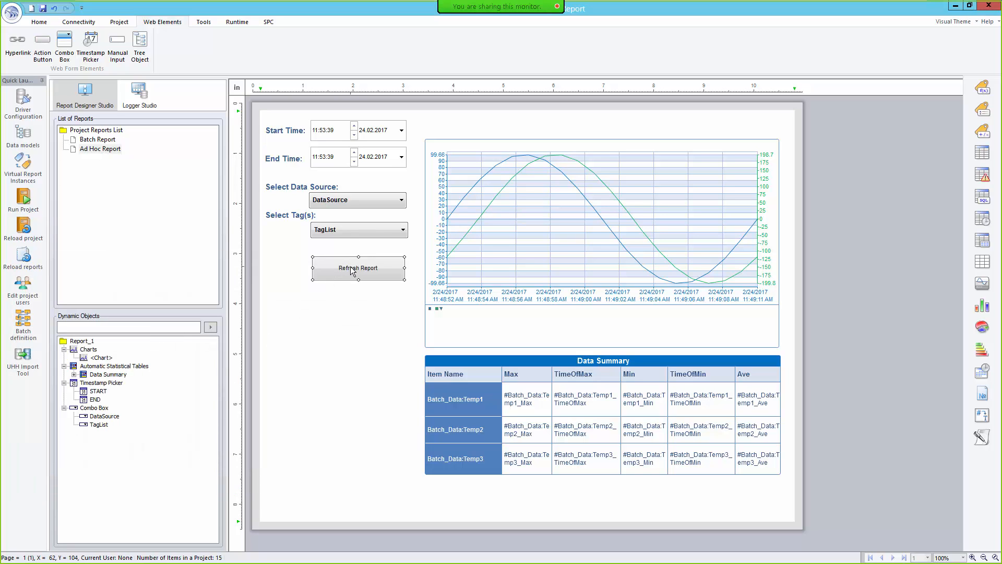
Move the Refresh Report button lower and make TagList a multi-selection list box that extends down to just above it
left_click_drag(353, 270, 349, 384)
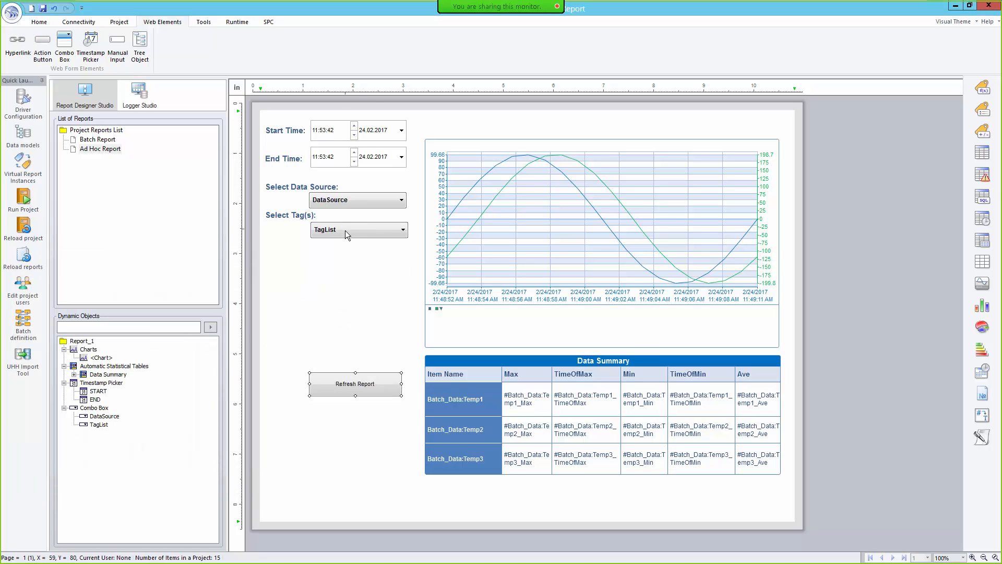
left_click(345, 230)
double_click(346, 230)
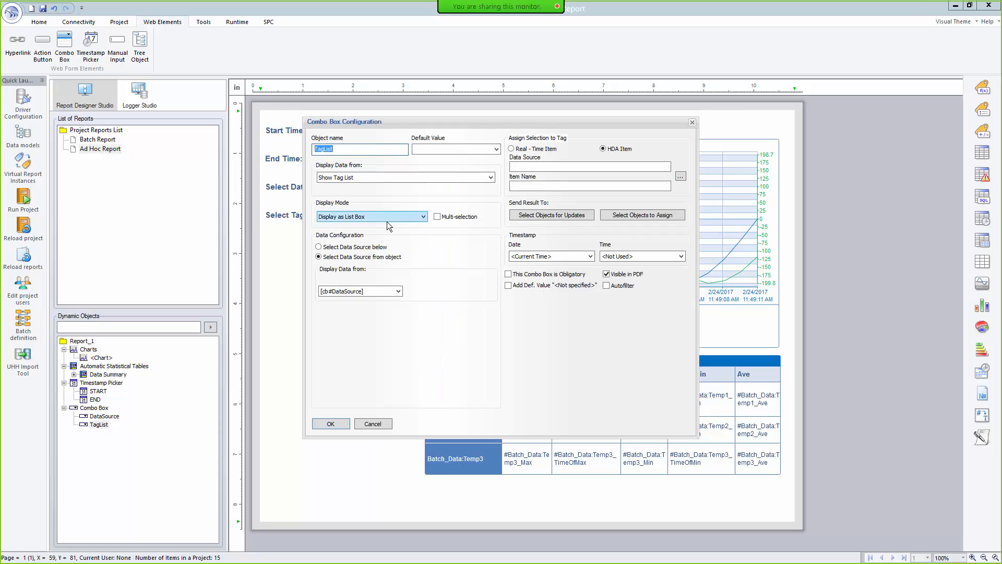
left_click(439, 218)
left_click(337, 423)
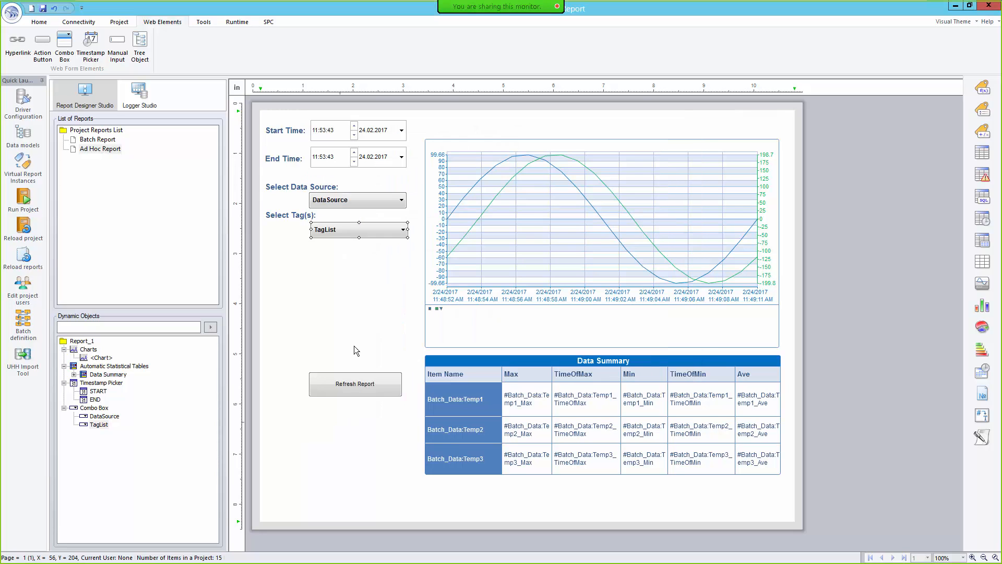
left_click_drag(358, 238, 357, 364)
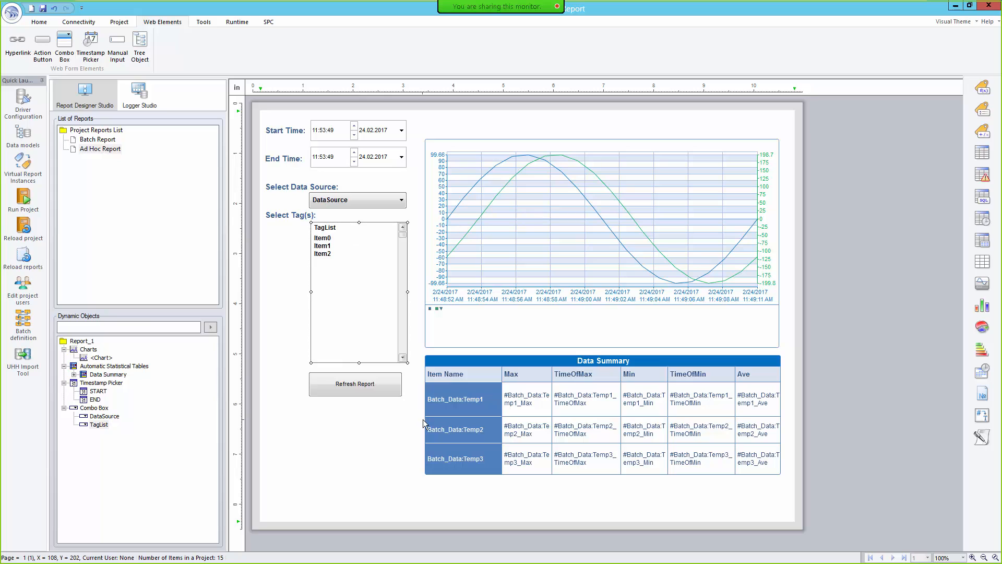
left_click(355, 385)
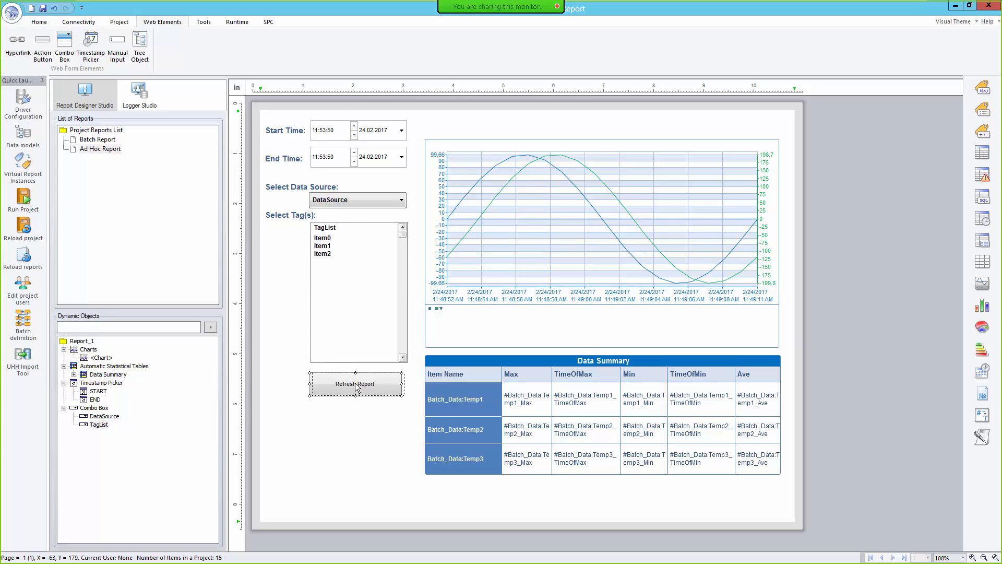
Reload the reports and open the web version of the Ad Hoc Report in the DR Web Portal
left_click(28, 256)
left_click(484, 310)
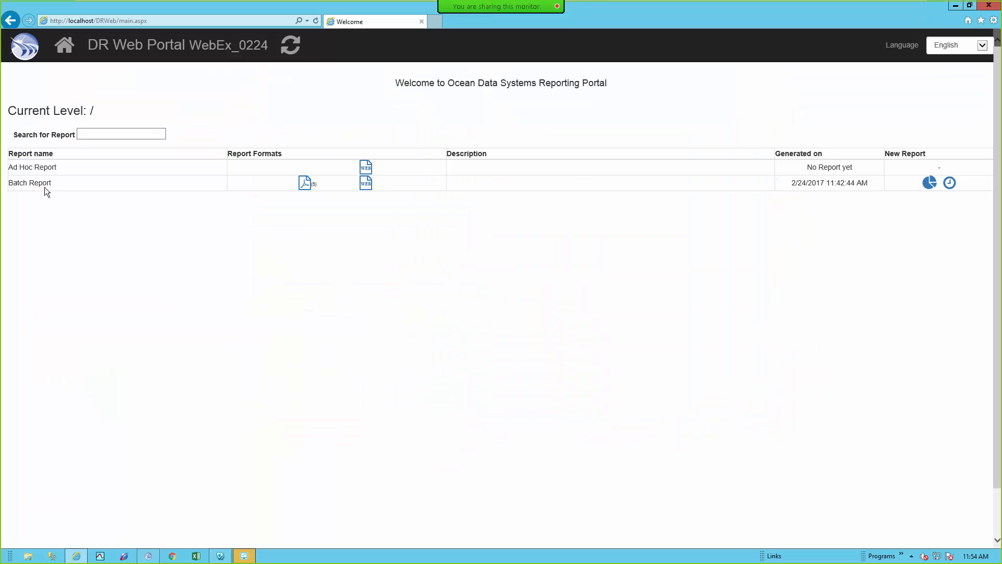
left_click(366, 167)
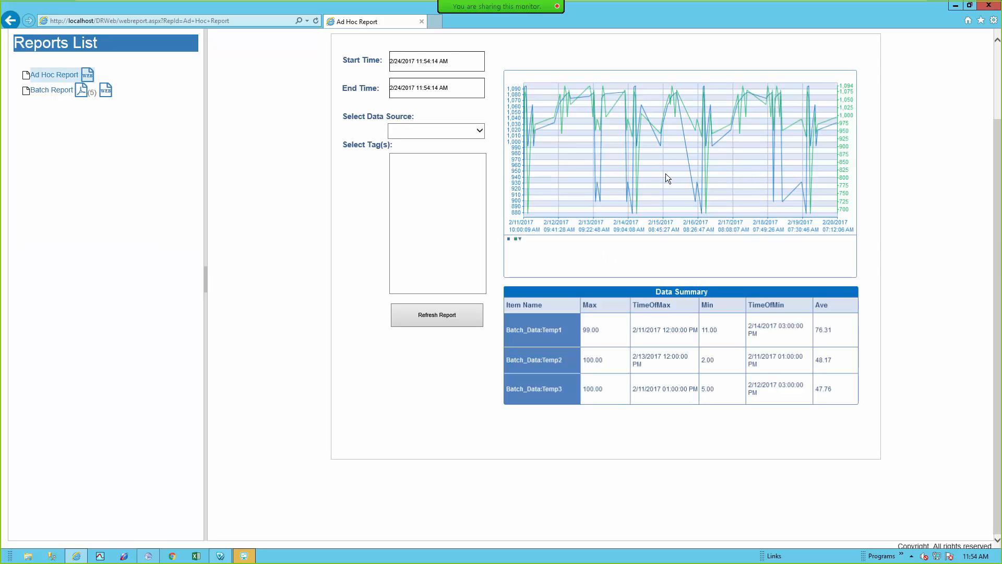
Set the report's Start Time to 2/1/2017 12:00:00 am
left_click(459, 67)
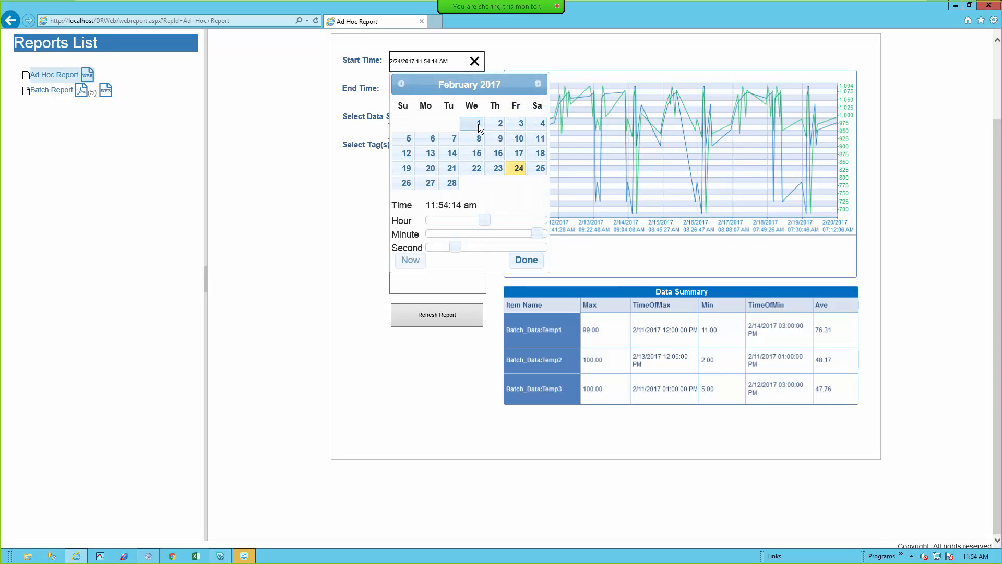
left_click(479, 124)
left_click_drag(487, 218, 281, 173)
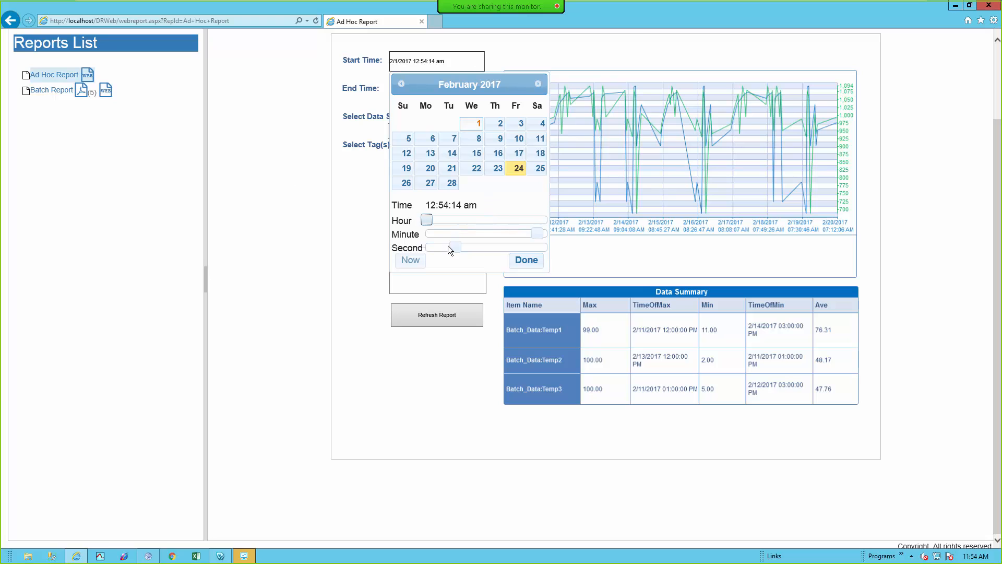
left_click_drag(450, 248, 382, 237)
left_click_drag(539, 234, 365, 221)
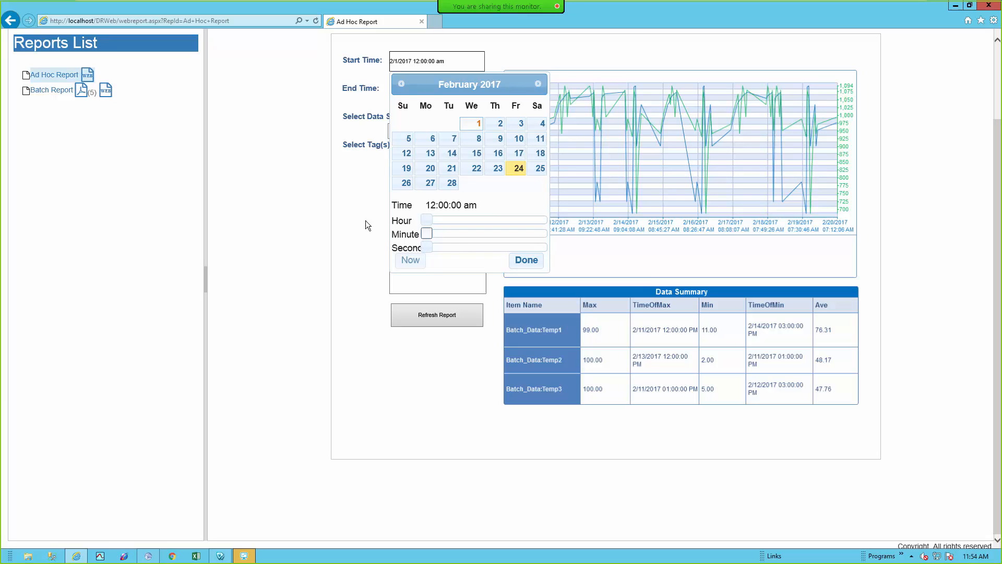
left_click(544, 261)
Set the report's End Time to the current date and time
left_click(470, 91)
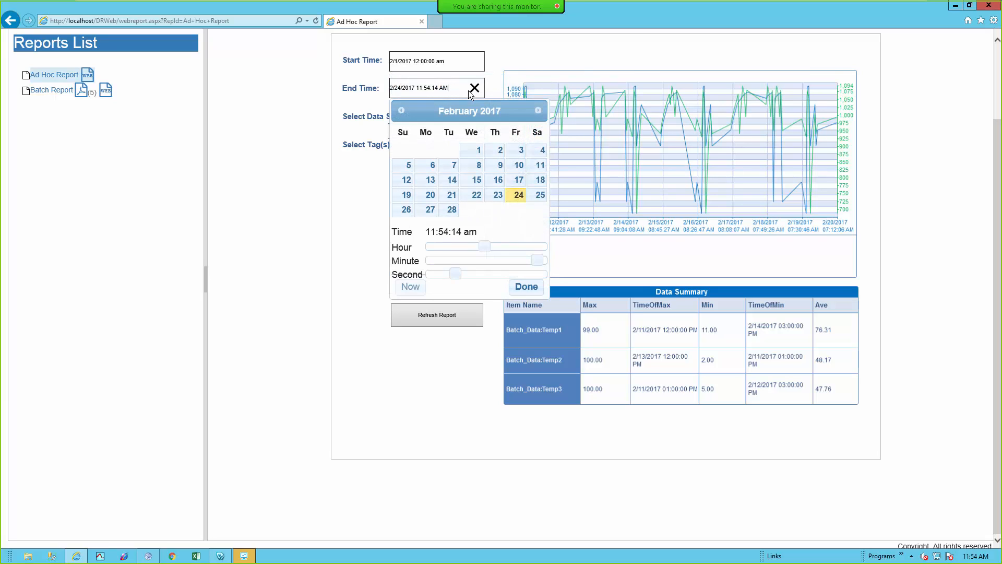
left_click(407, 285)
left_click(522, 286)
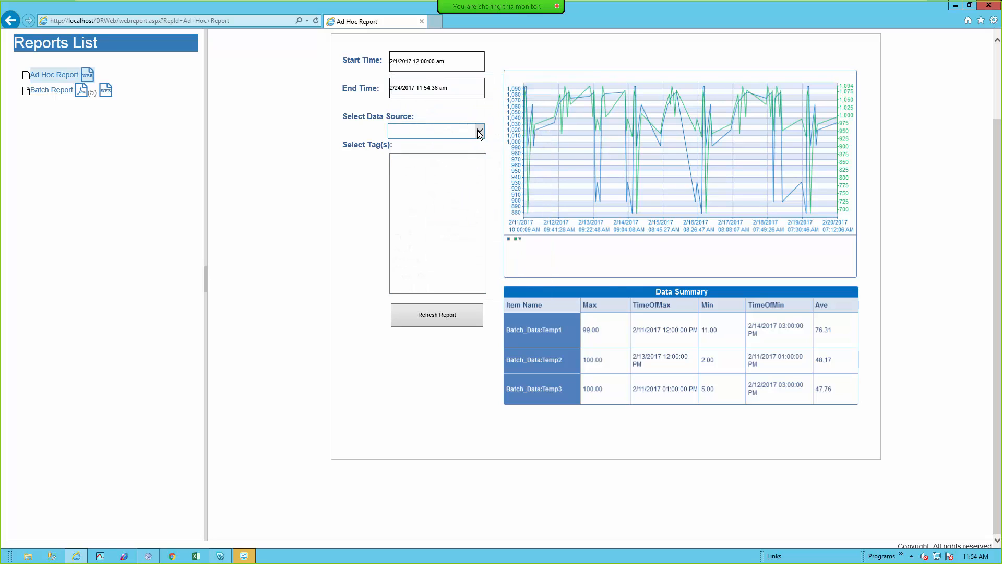
Choose the Energy data source with the Energy_Cons and Ext_Temp tags, and refresh the report
left_click(479, 132)
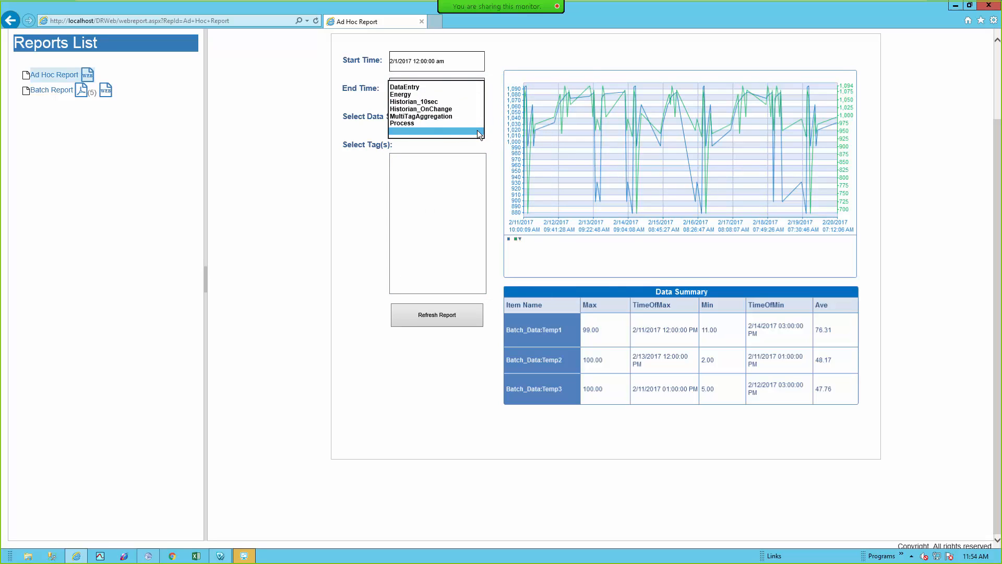
left_click(413, 96)
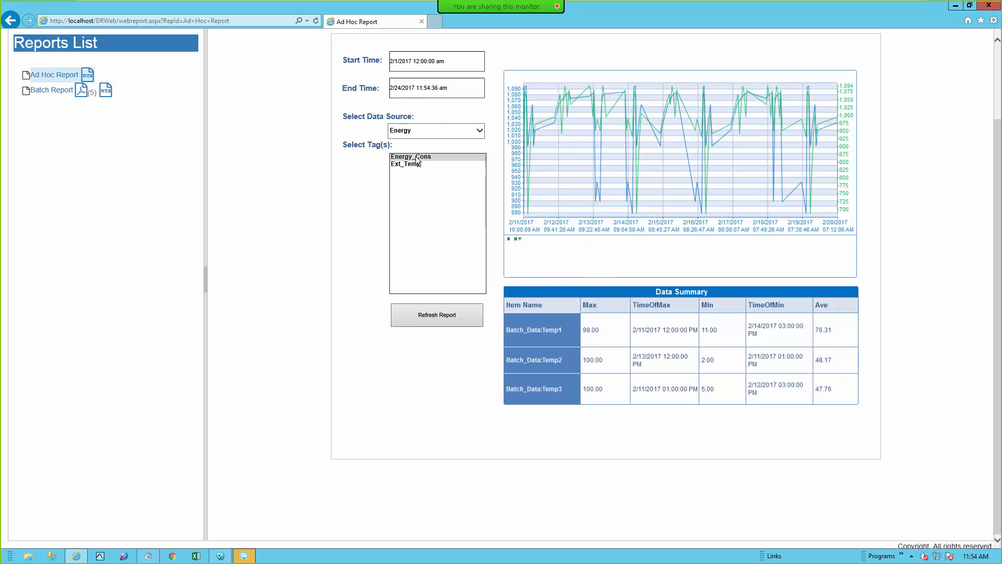
left_click_drag(416, 159, 416, 165)
left_click(427, 313)
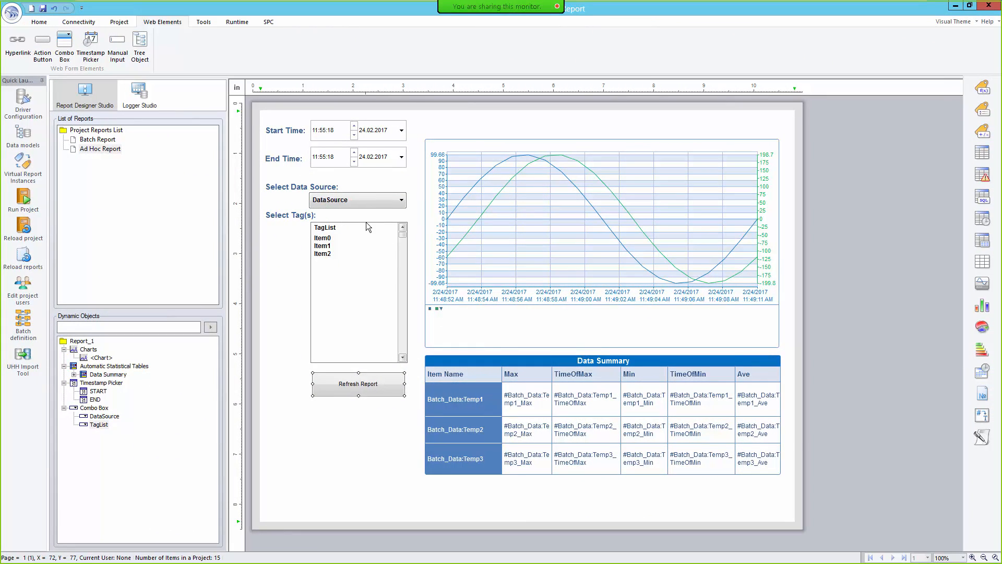
Replace the TagList box below the Select Tag(s) label with a tree object spanning the space above the Refresh Report button
left_click(361, 266)
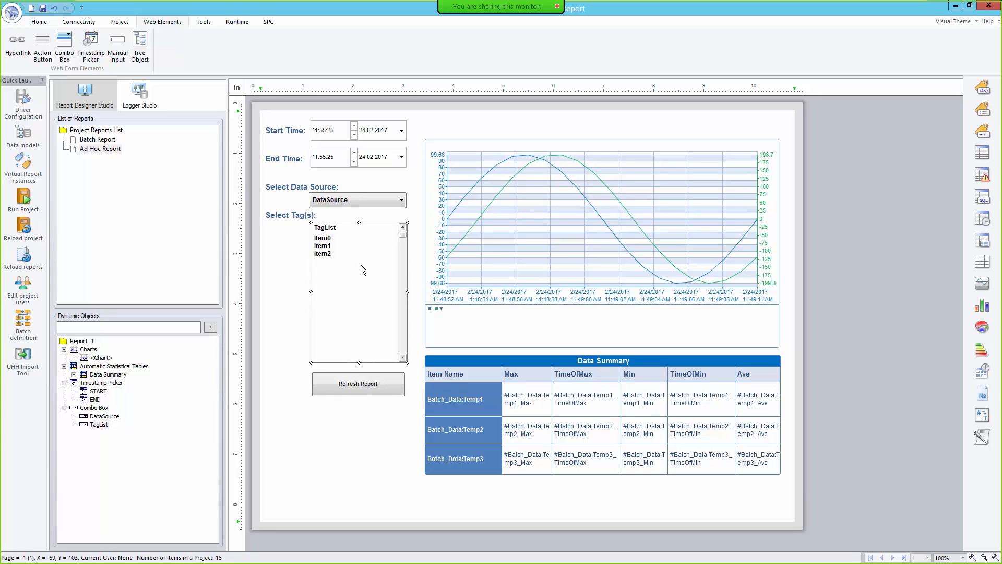
key("Delete")
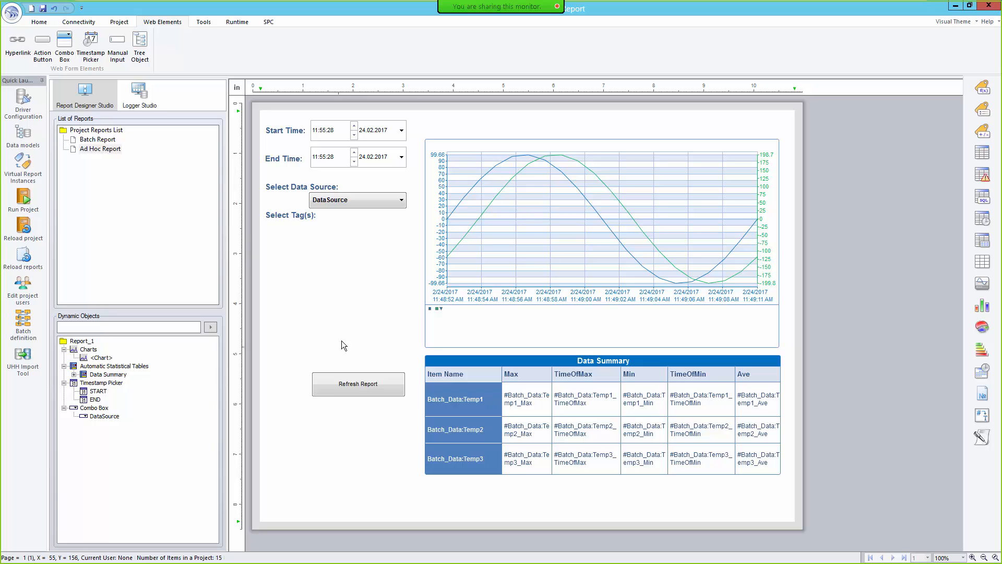
left_click(139, 46)
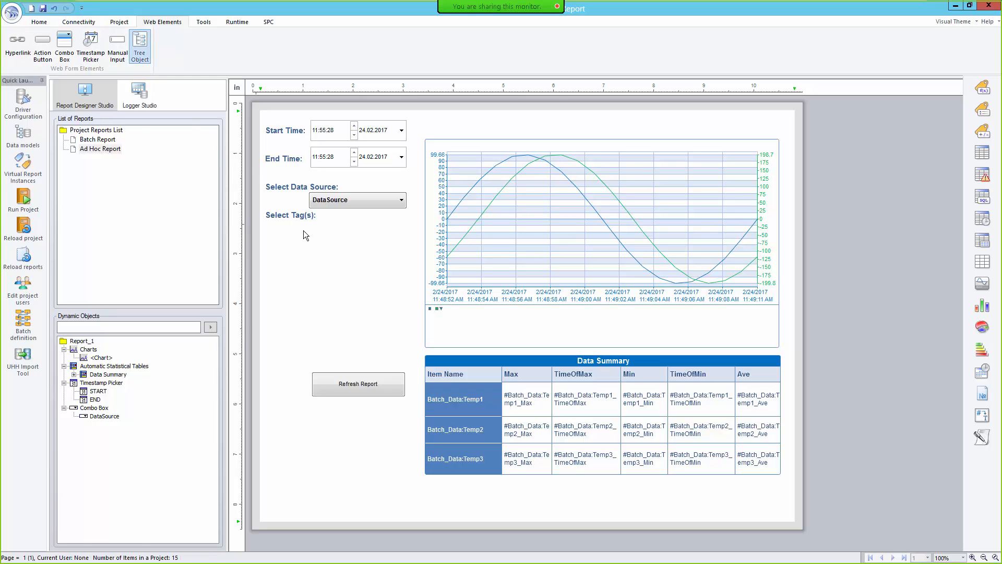
left_click_drag(266, 224, 417, 364)
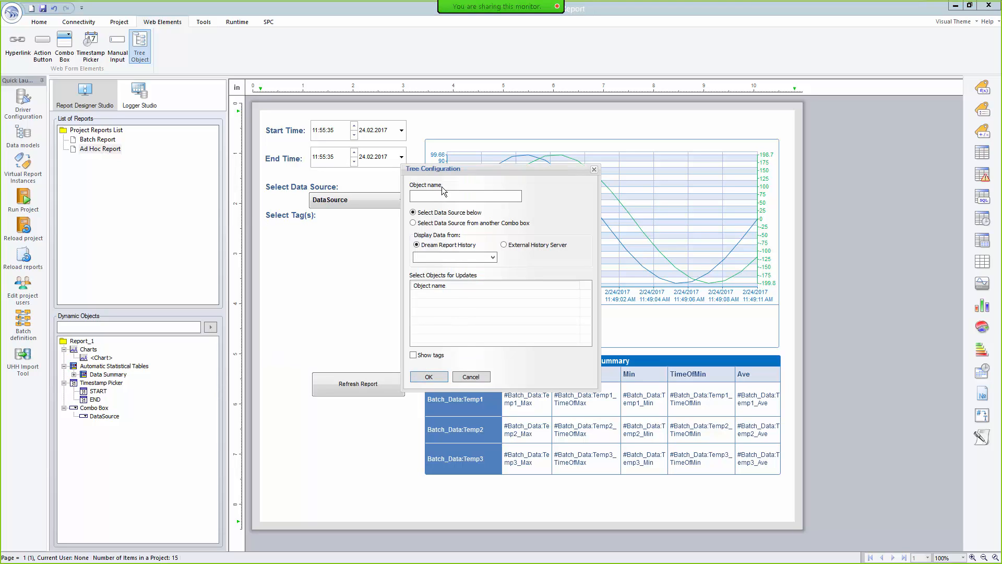
Name the tree TagTree, take its data source from the DataSource combo box, and enable showing tags
left_click(445, 197)
type("TagTree")
left_click(441, 224)
left_click(485, 257)
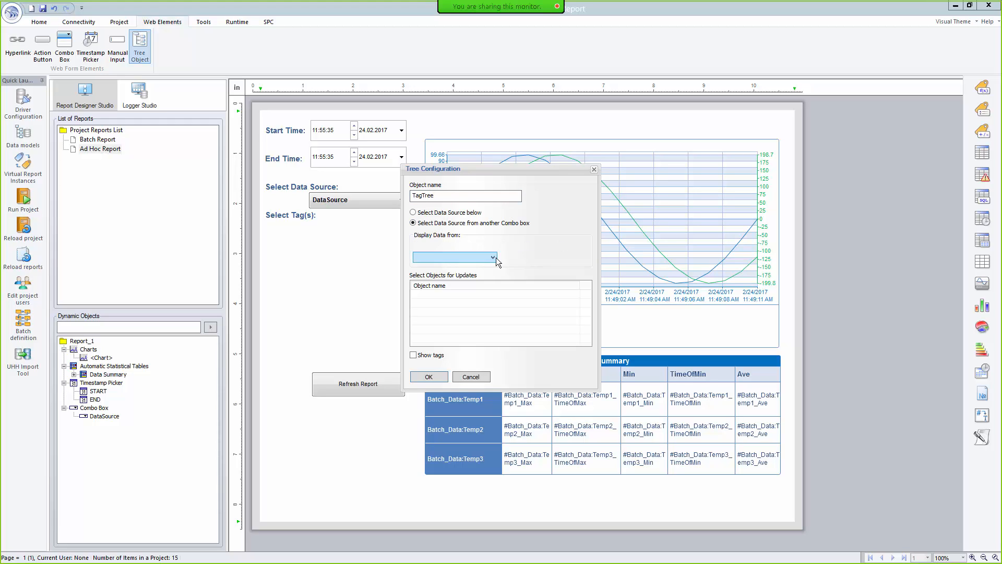
left_click(455, 265)
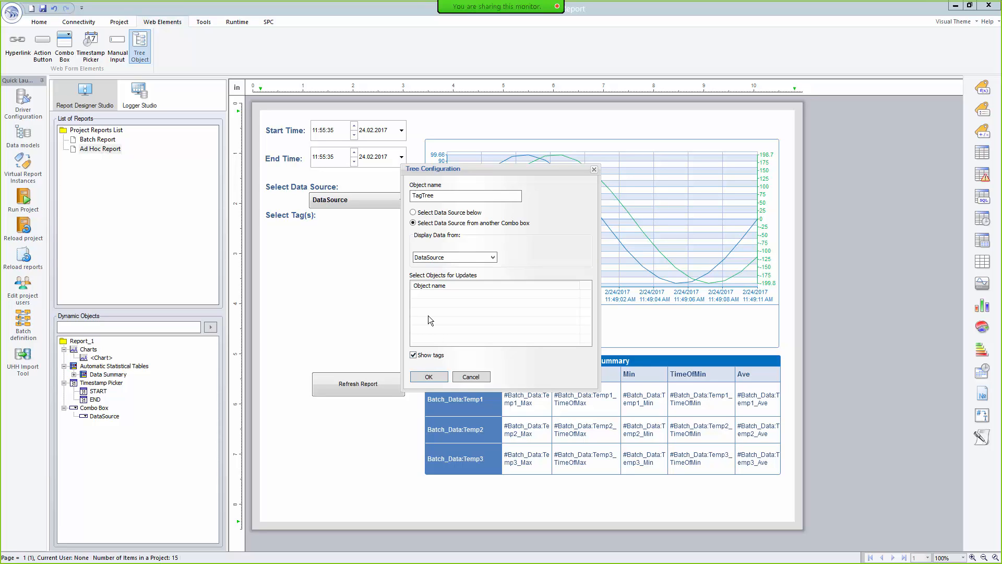
left_click(429, 377)
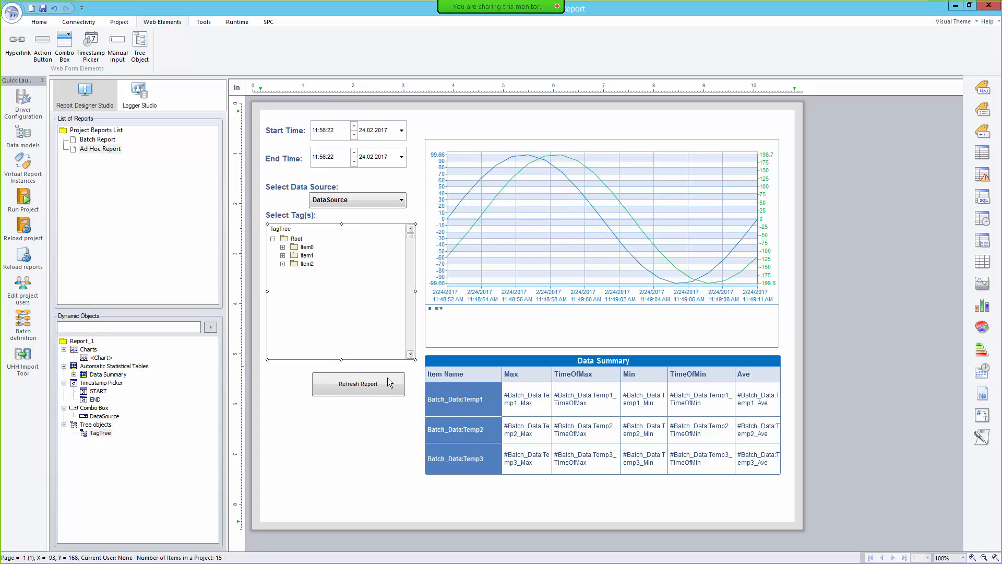
Center the Refresh Report button below the tree and set its dynamic tag replacement to get the tag list from TagTree
left_click(341, 385)
double_click(342, 386)
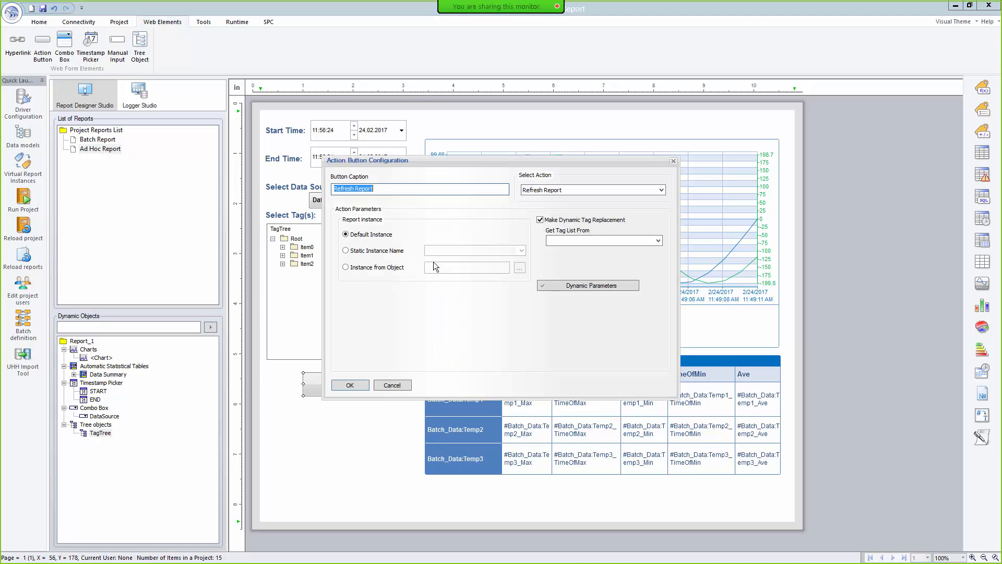
left_click(586, 287)
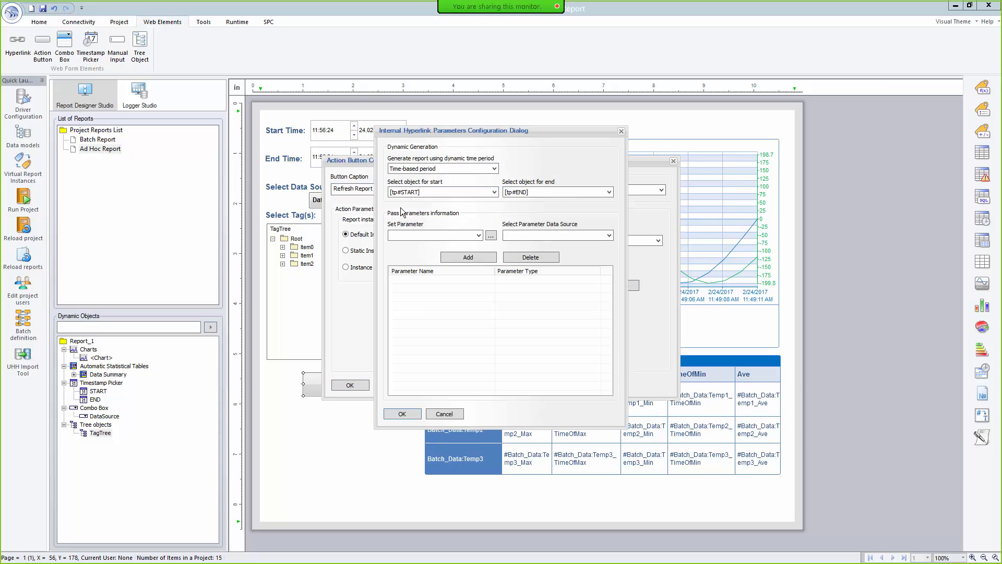
left_click(442, 415)
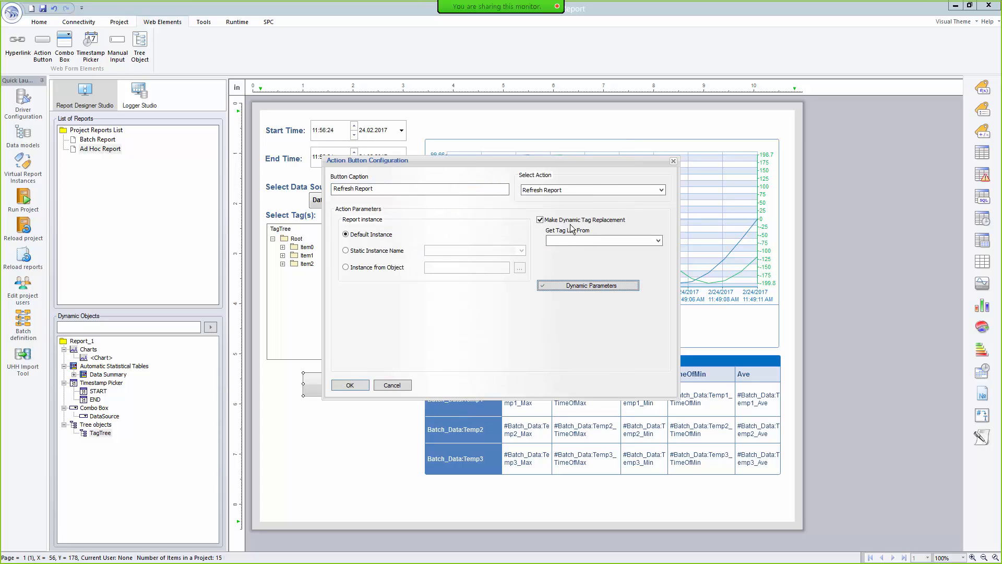
left_click(659, 242)
left_click(587, 255)
left_click(350, 385)
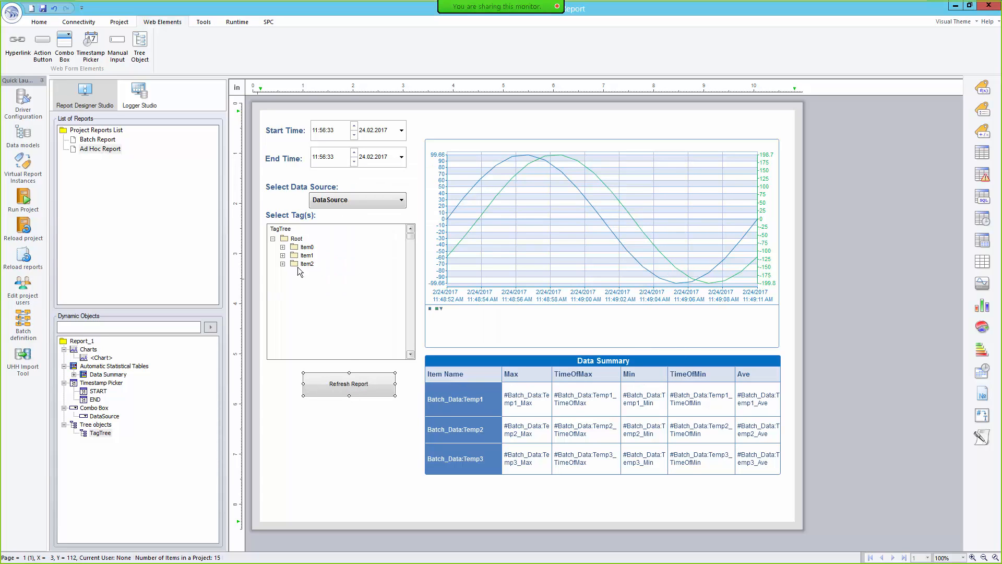
Reload the reports and open the web version of the revised Ad Hoc Report in the DR Web Portal
left_click(23, 255)
left_click(473, 311)
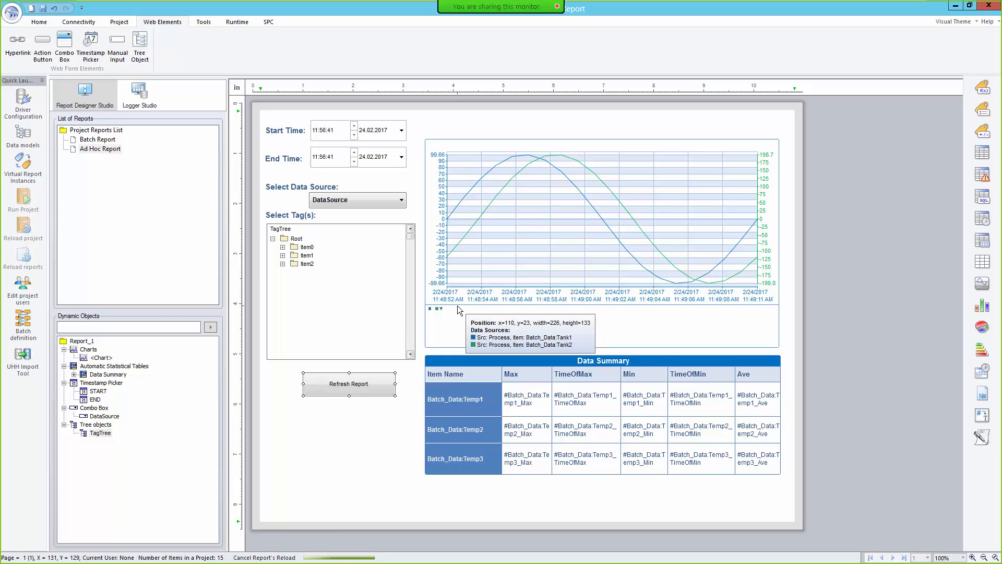
key("alt+Tab")
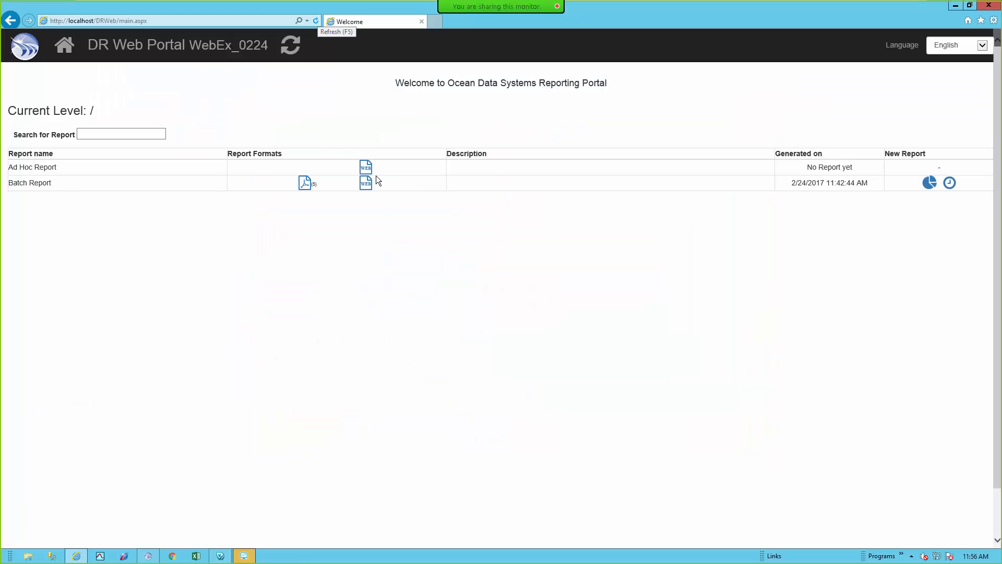
left_click(366, 167)
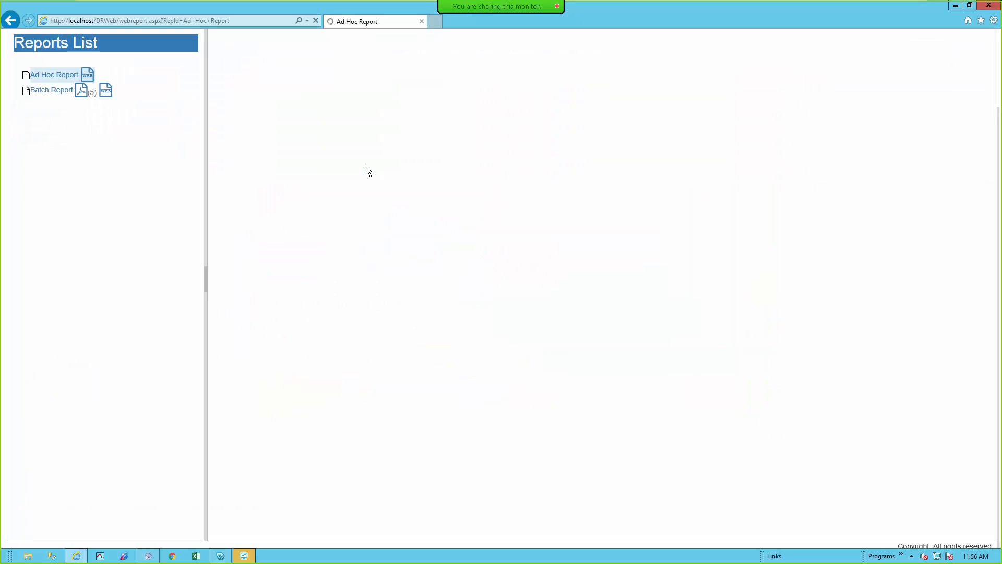
Set the web report's Start Time to 2/24/2017 11:00:00 am
left_click(421, 64)
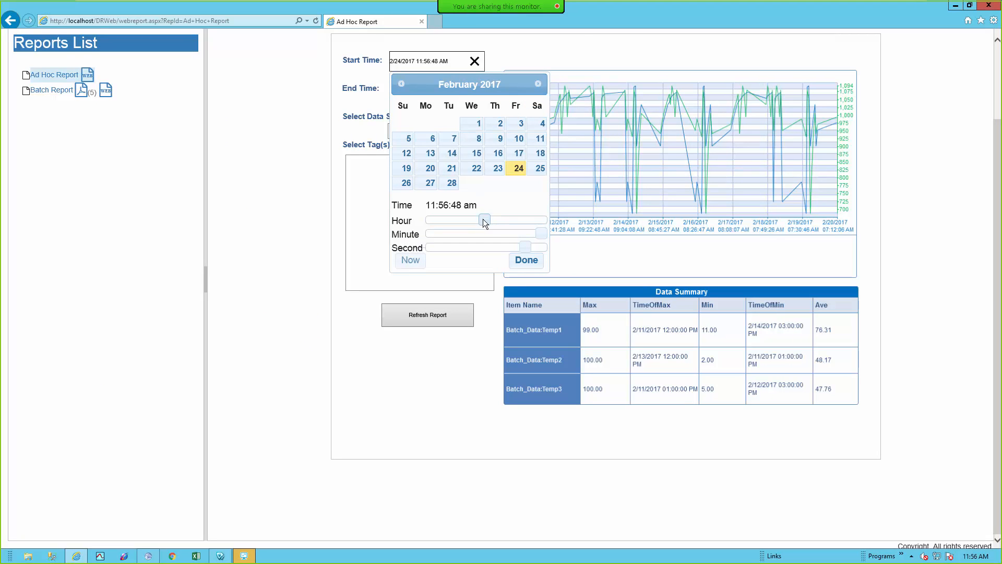
left_click_drag(535, 232, 423, 248)
left_click(520, 261)
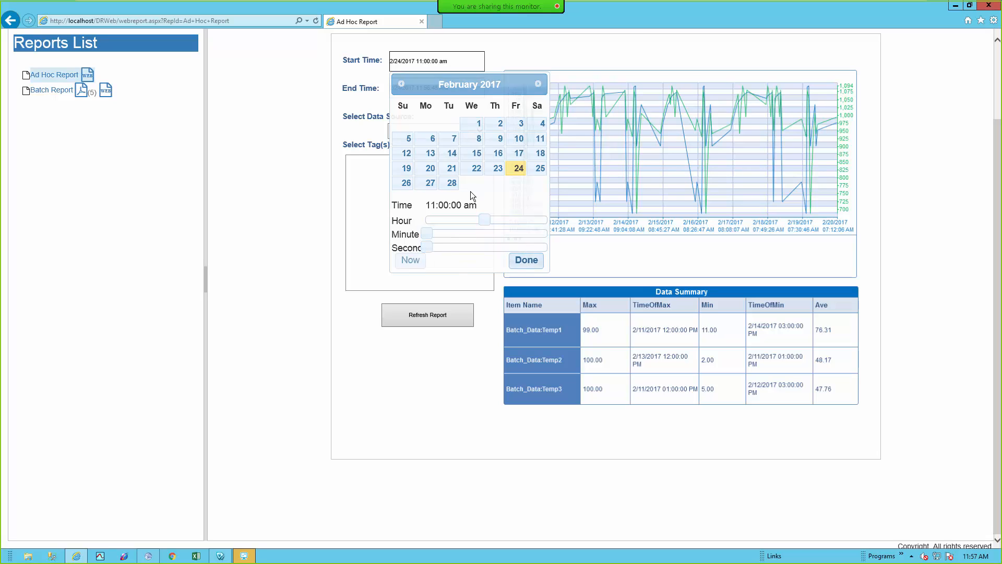
Choose the Process data source and select its Motor1, Motor2 and Temp1 tags in the tree
left_click(481, 132)
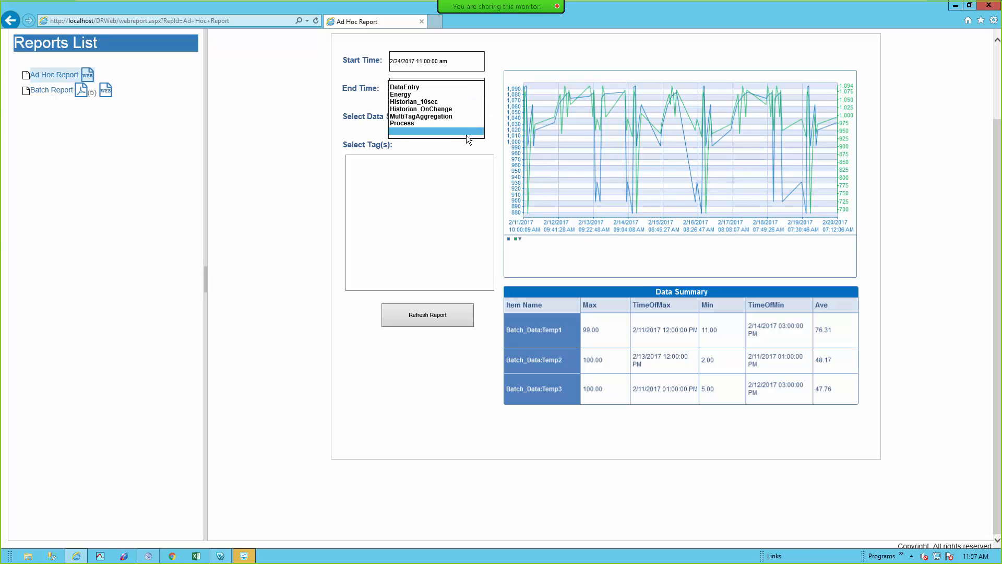
left_click(421, 123)
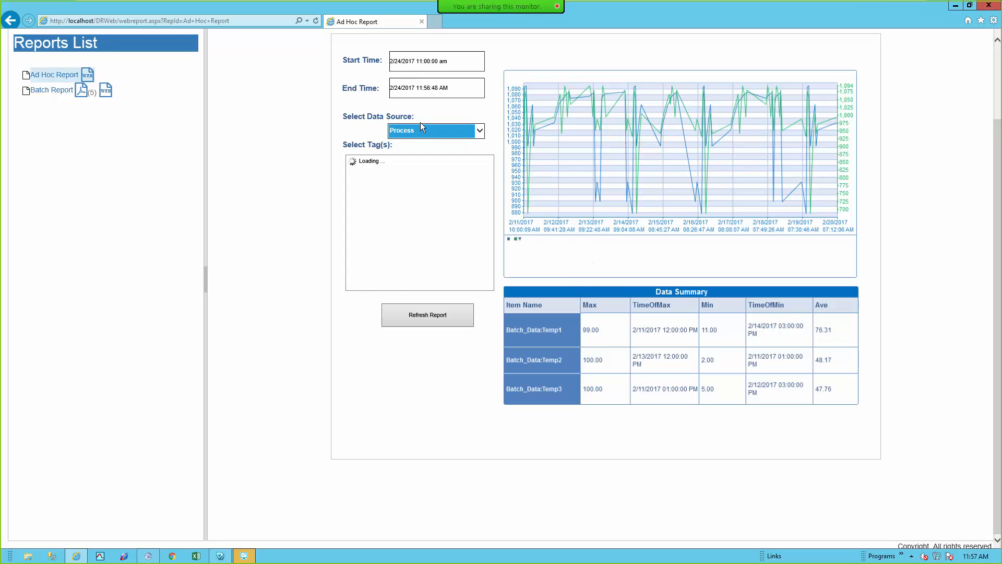
left_click(488, 191)
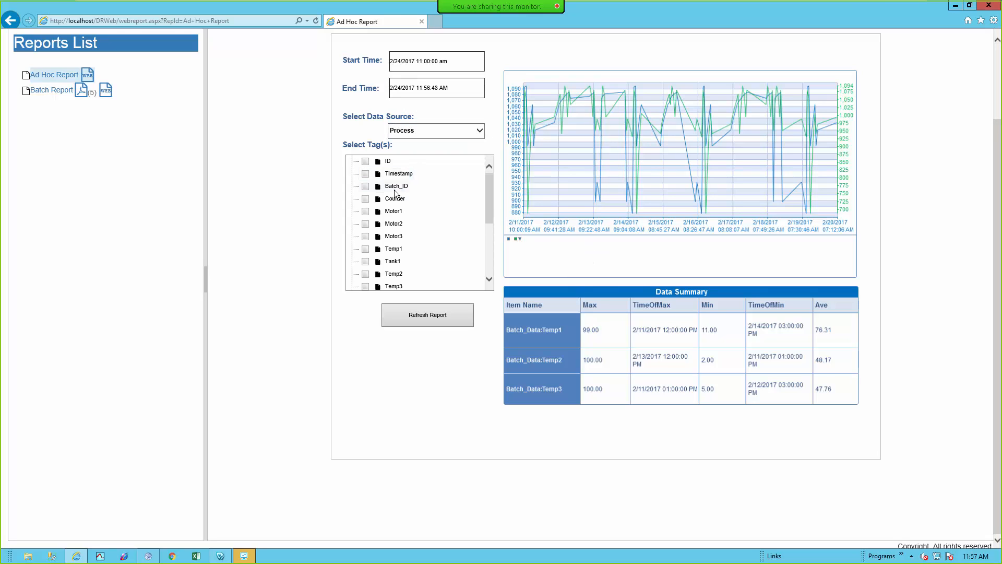
left_click(365, 211)
left_click(366, 224)
left_click(365, 249)
Choose the Historian_10sec data source, select Flow01, Flow02 and Flow03 under Plant Tags, and refresh the report
left_click(480, 132)
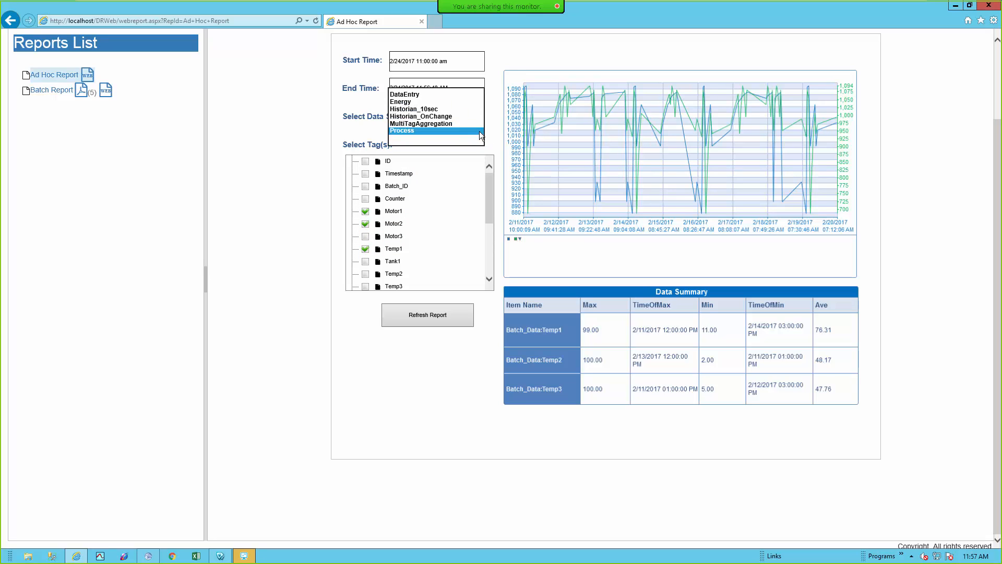
left_click(424, 112)
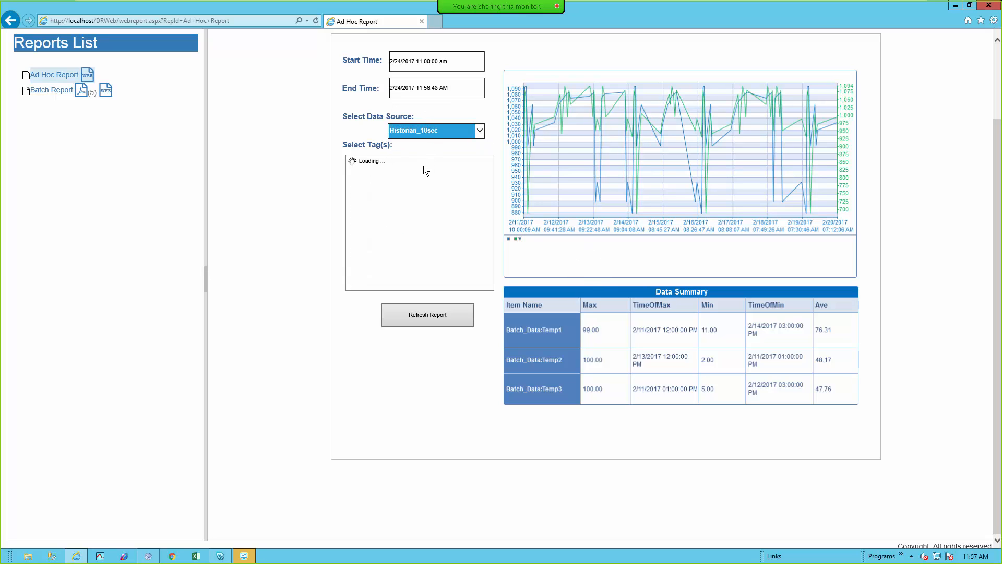
left_click(353, 161)
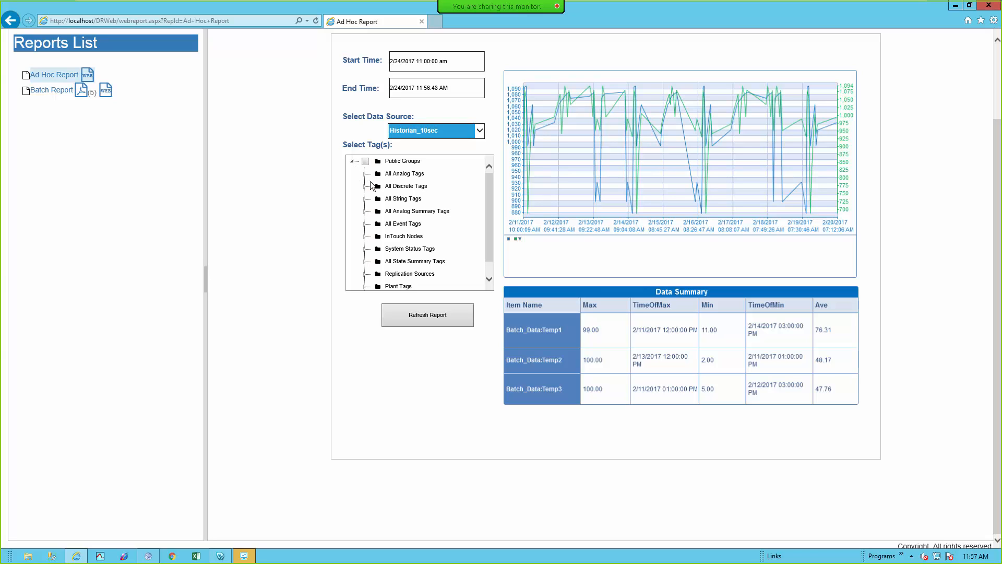
left_click_drag(489, 217, 487, 263)
left_click(365, 270)
left_click(391, 207)
left_click(391, 219)
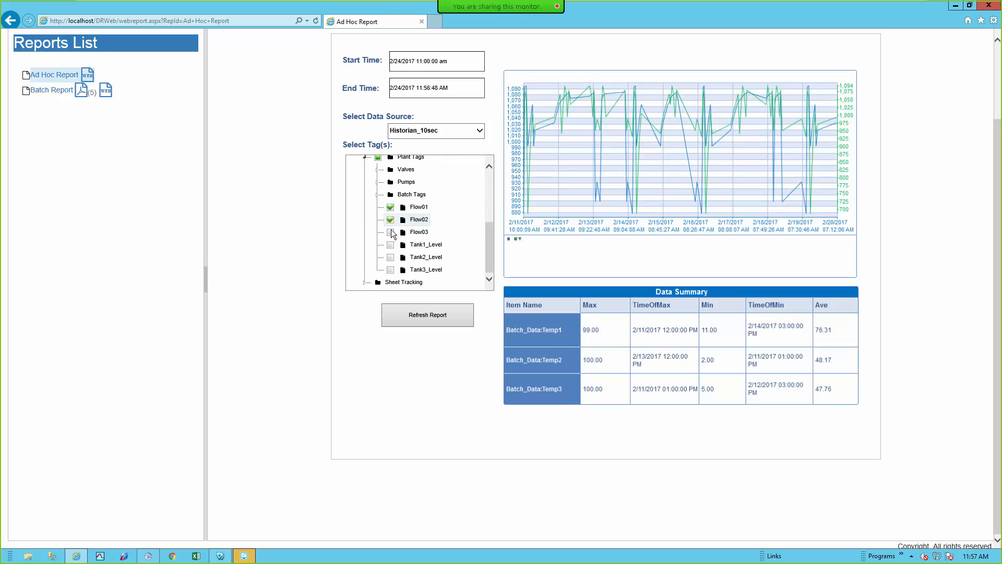
left_click(391, 232)
left_click(431, 318)
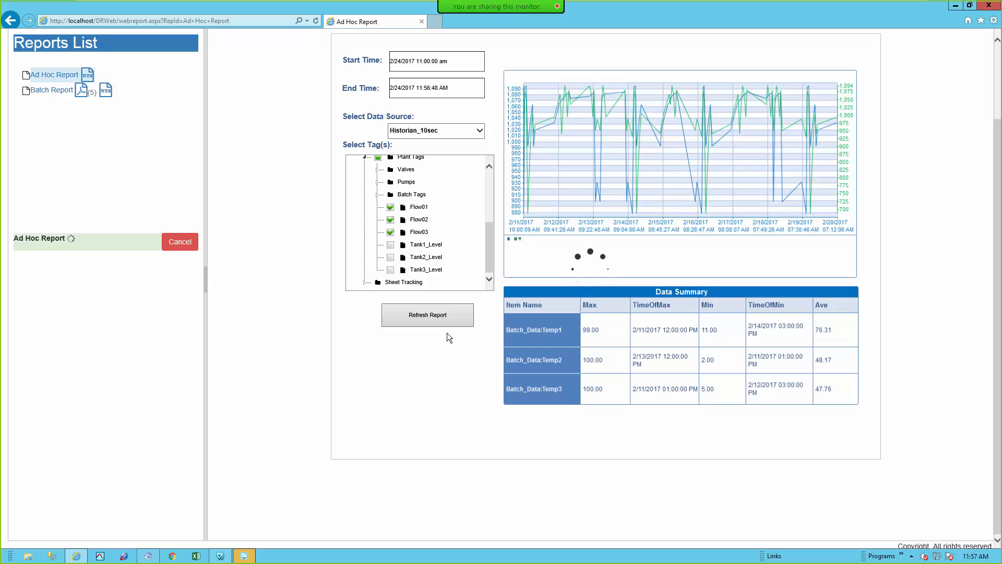
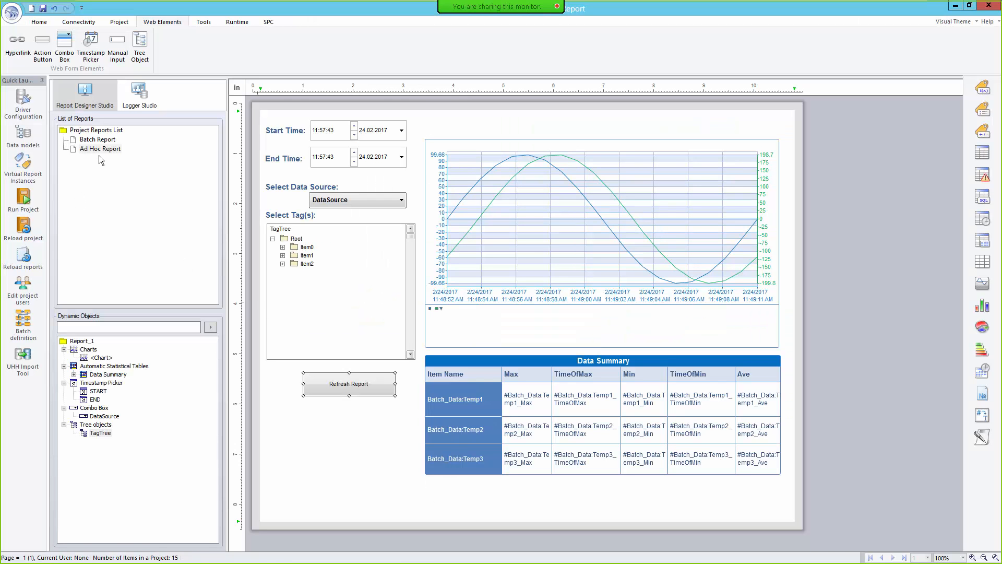
Open the Batch Report in the Dream Report designer and delete the header band with its images and title from the first page
left_click(100, 139)
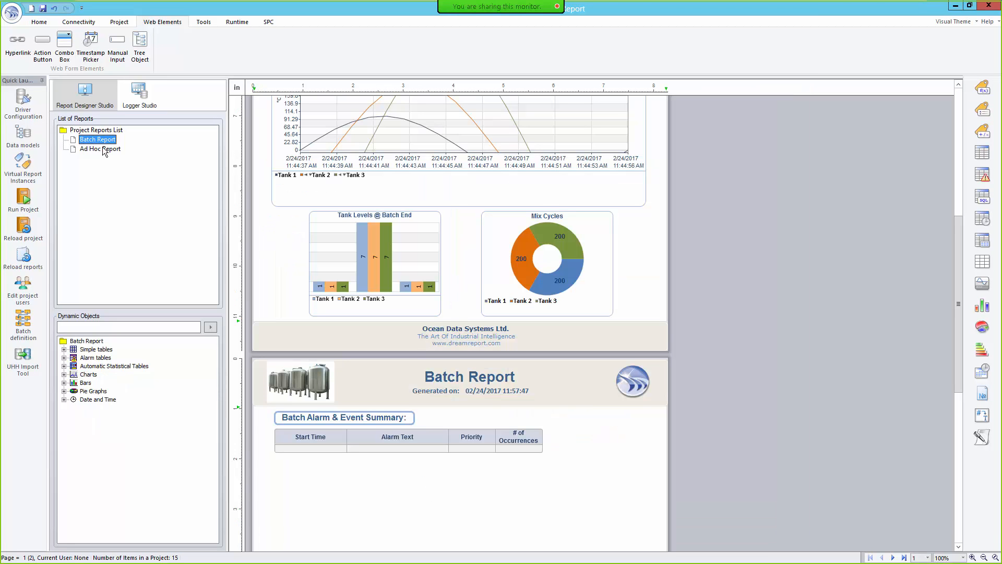
left_click(106, 145)
left_click(106, 142)
left_click(281, 249)
scroll(274, 252, "up", 3)
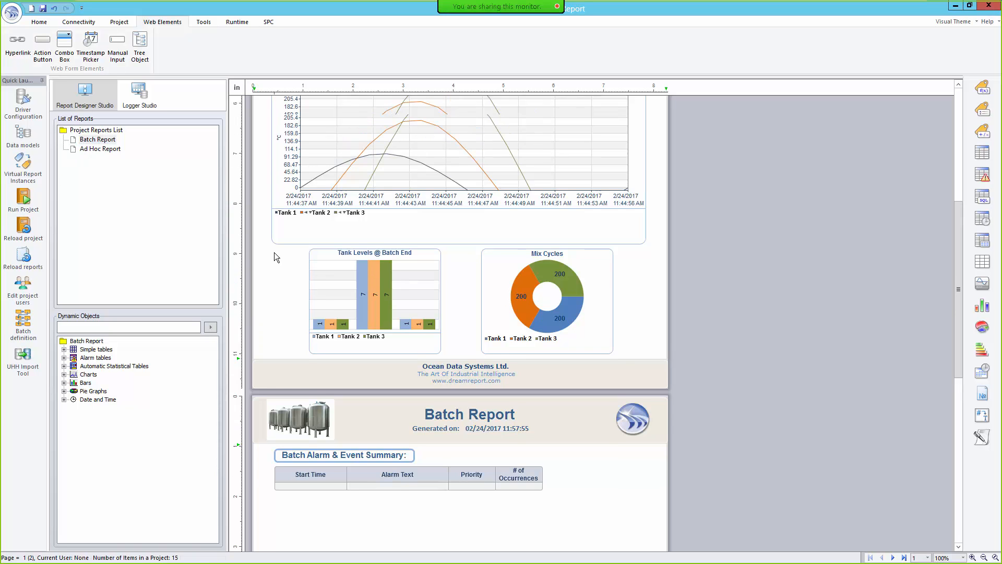
scroll(276, 256, "up", 3)
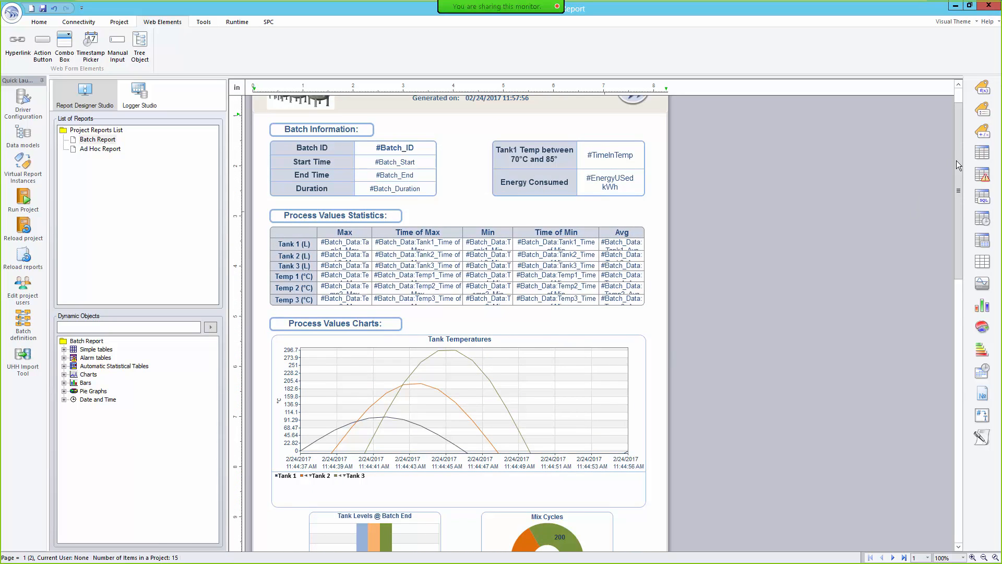
scroll(959, 168, "up", 1)
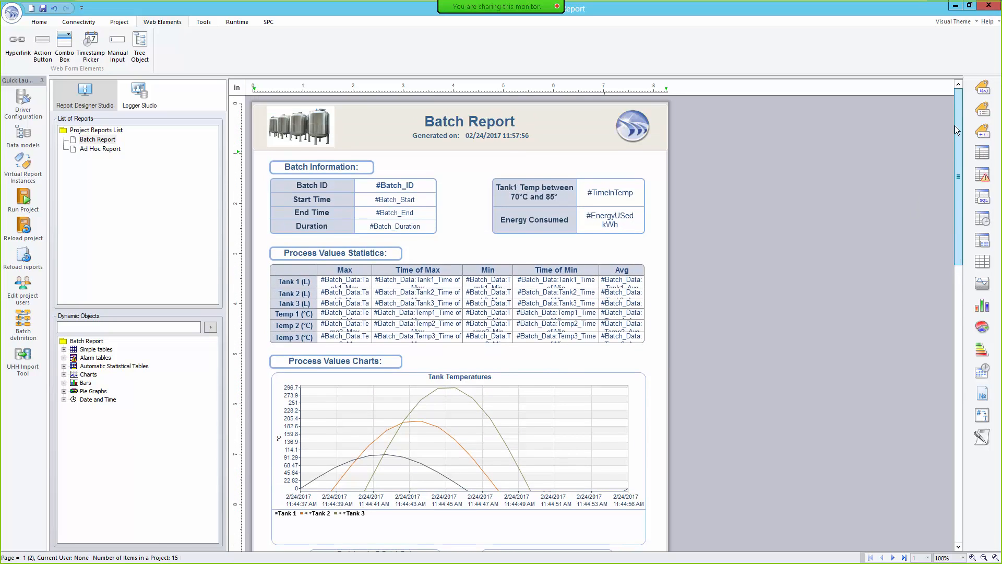
left_click(318, 130)
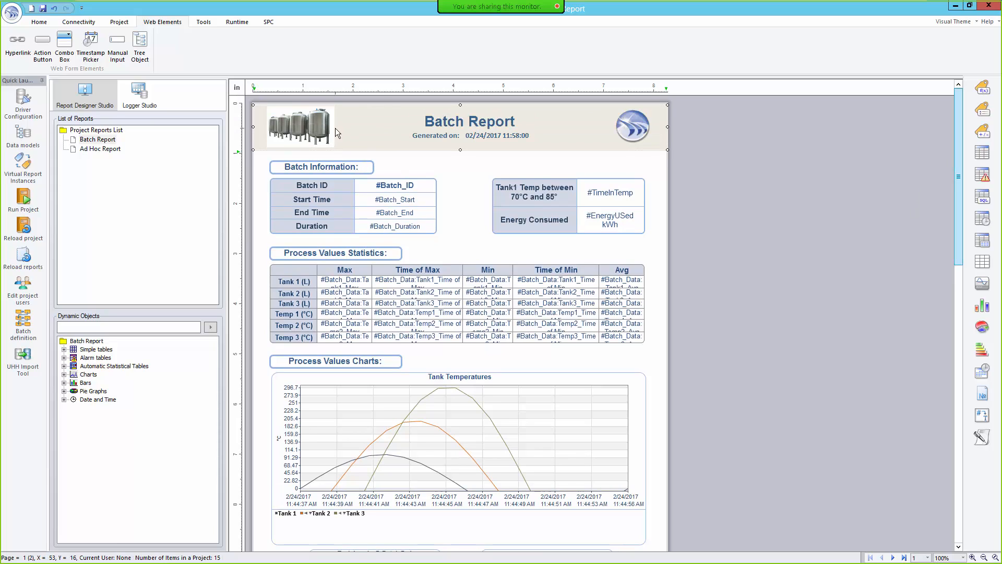
key("Delete")
left_click_drag(239, 145, 246, 111)
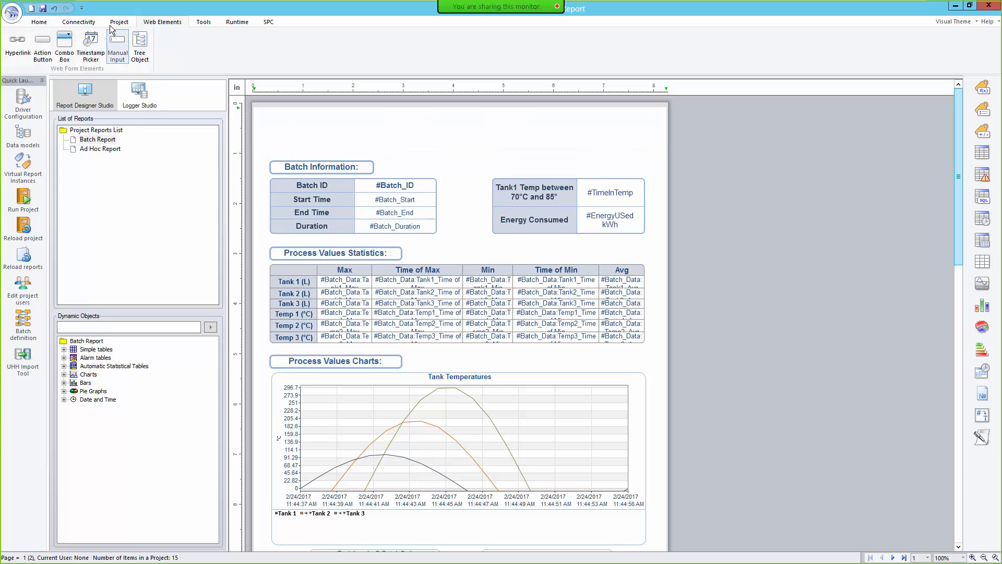
Draw a combo box above the Batch Information section on the first page and name it BatchList
left_click(61, 43)
left_click_drag(268, 112, 390, 134)
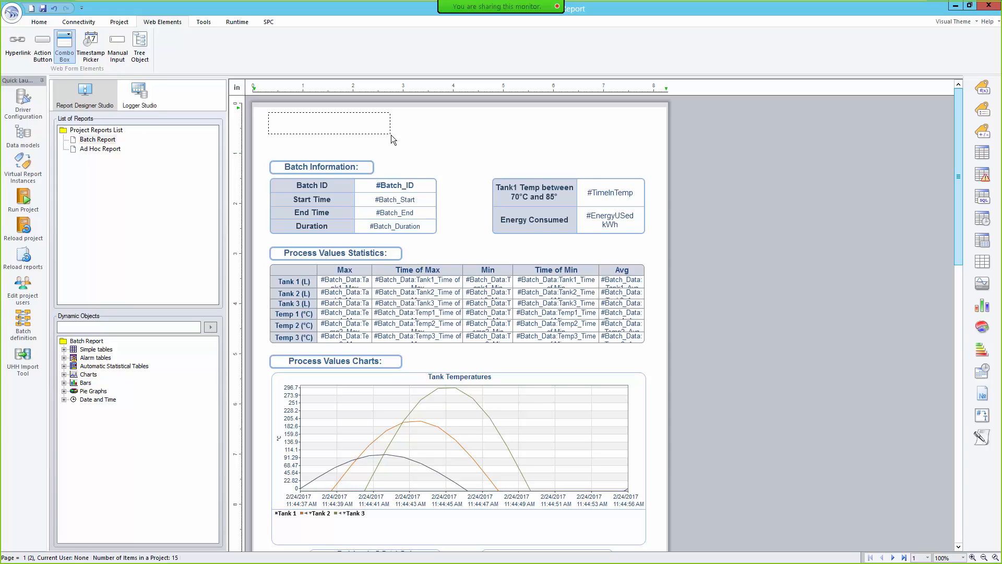
type("B")
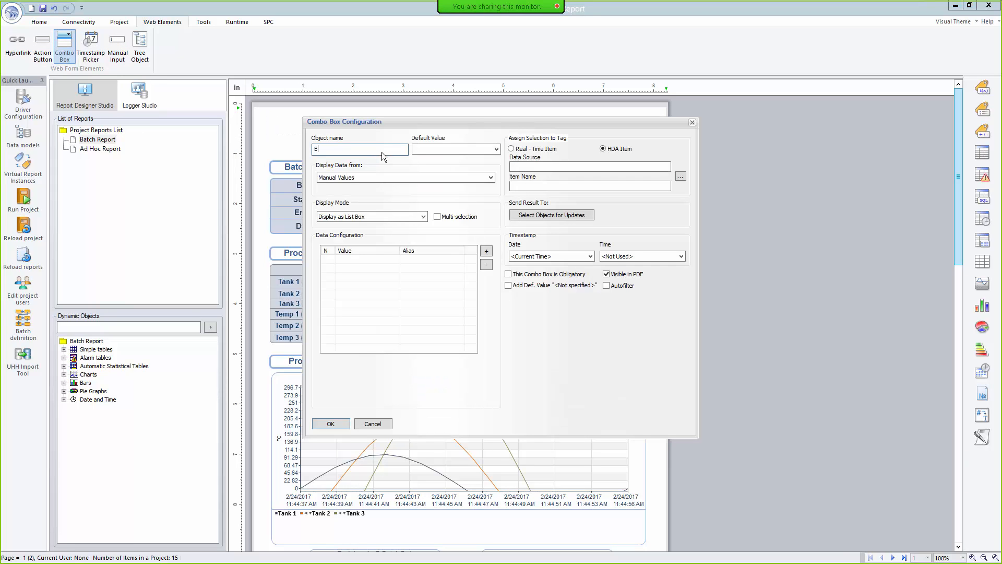
type("atchList")
Make the combo box show the batch IDs list of the ODS_Batch definition and narrow it to about 1.5 in
left_click(368, 177)
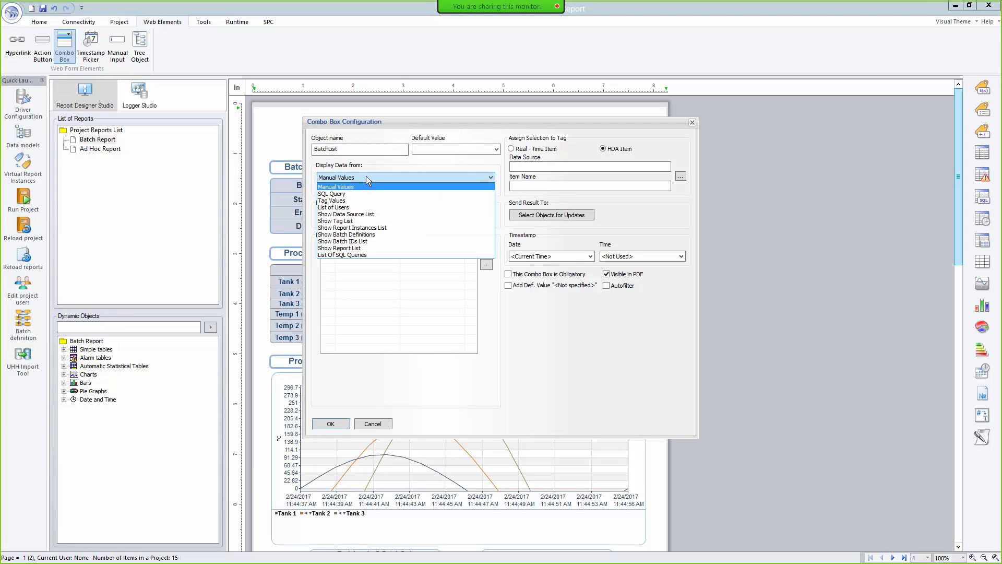
left_click(354, 234)
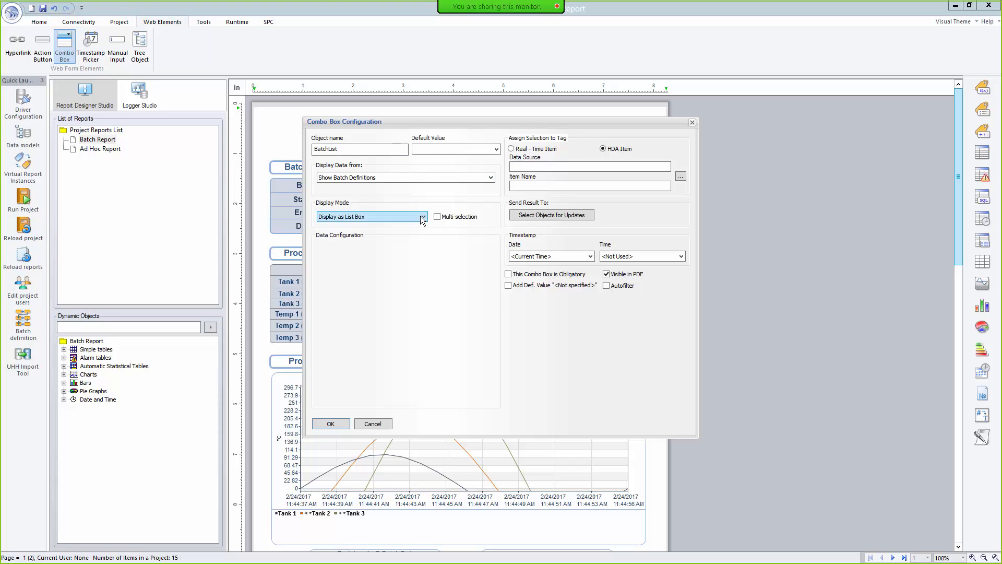
left_click(409, 177)
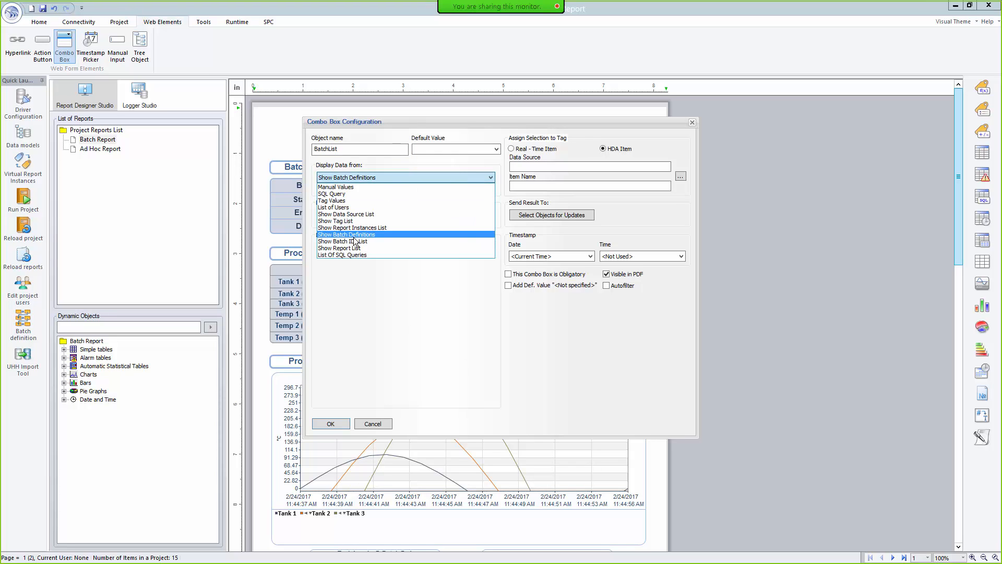
left_click(394, 242)
left_click(401, 277)
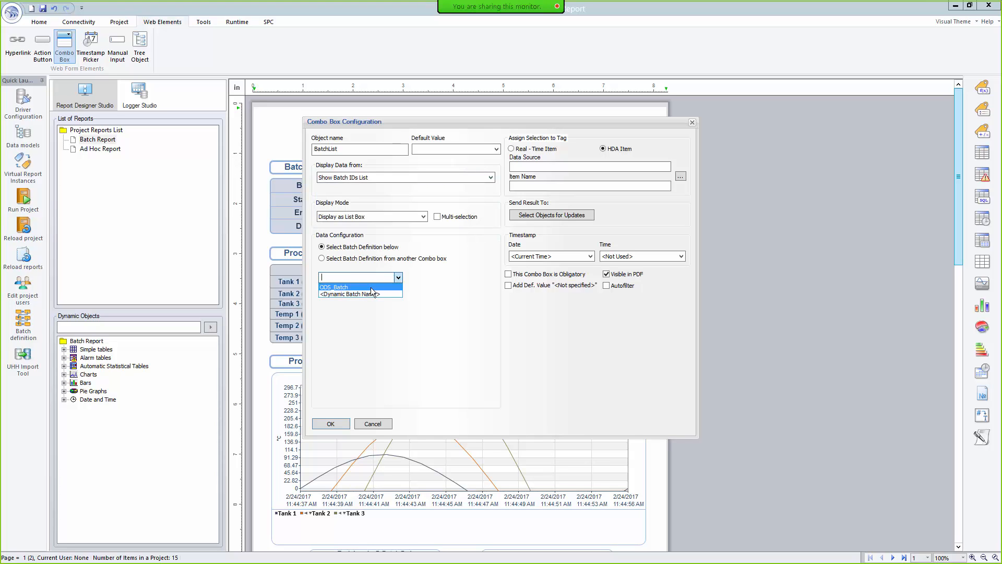
left_click(334, 285)
left_click(332, 424)
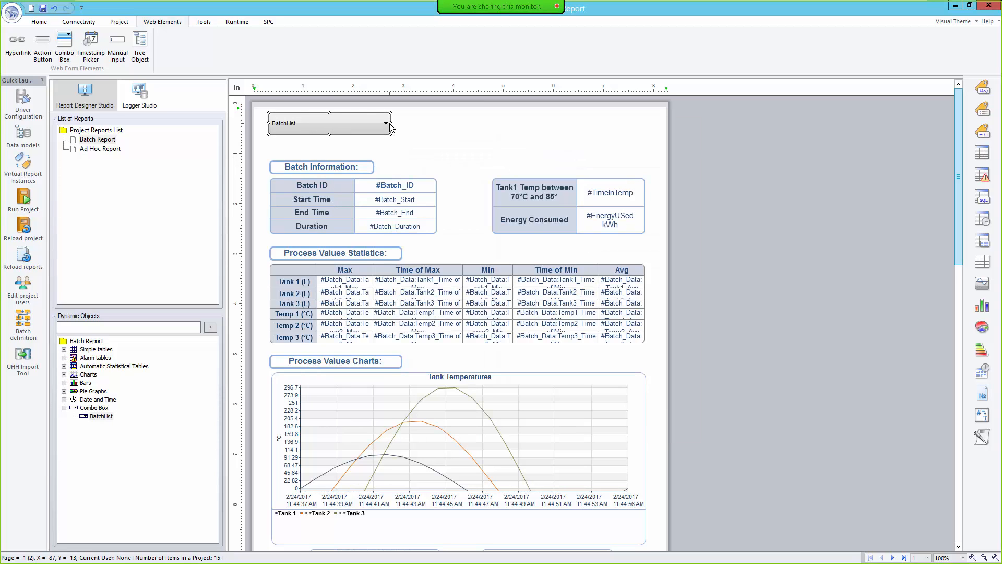
left_click_drag(390, 124, 342, 124)
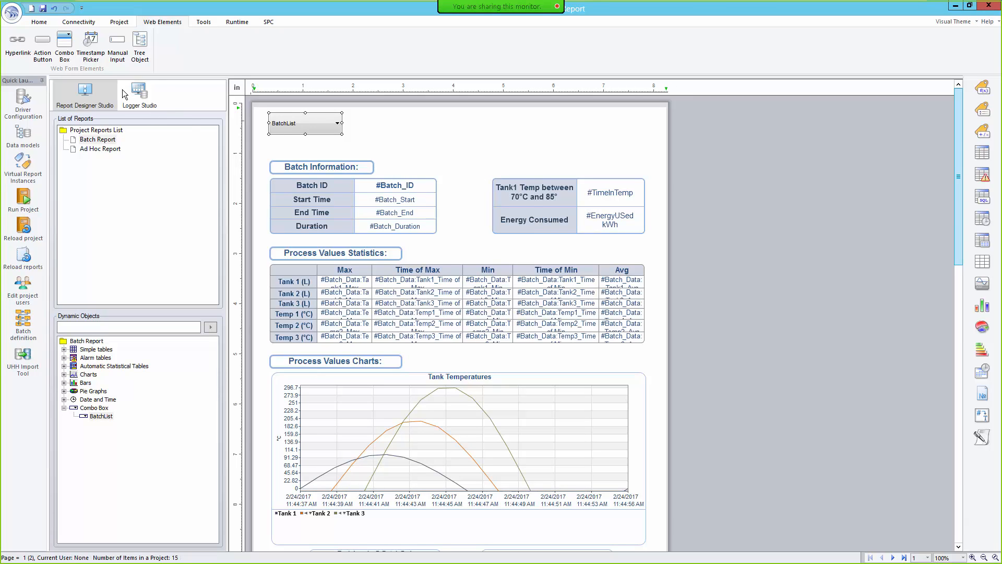
Draw an action button about 2 in wide beside the BatchList combo box, captioned Refresh, with the Refresh Report action
left_click(42, 46)
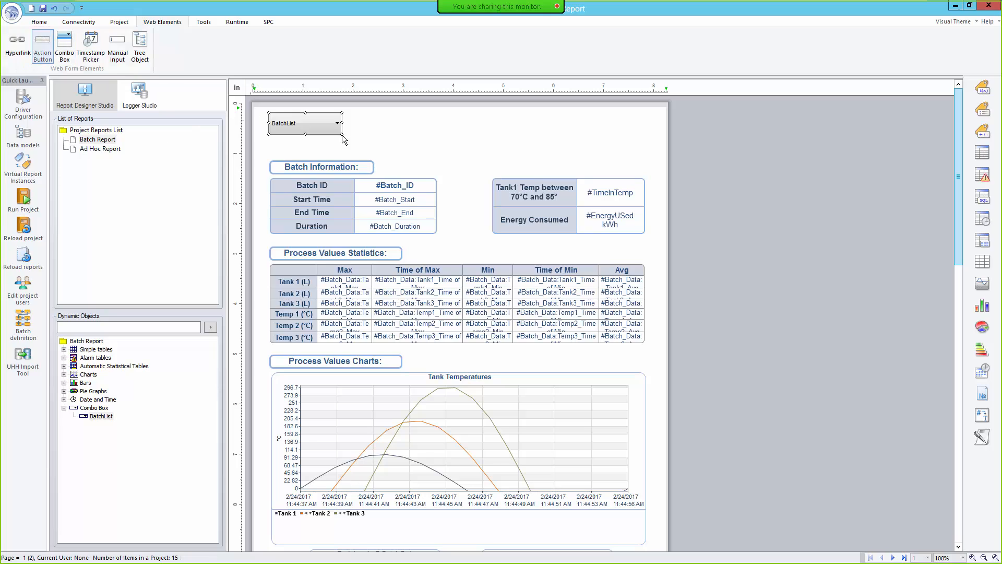
left_click_drag(355, 112, 455, 135)
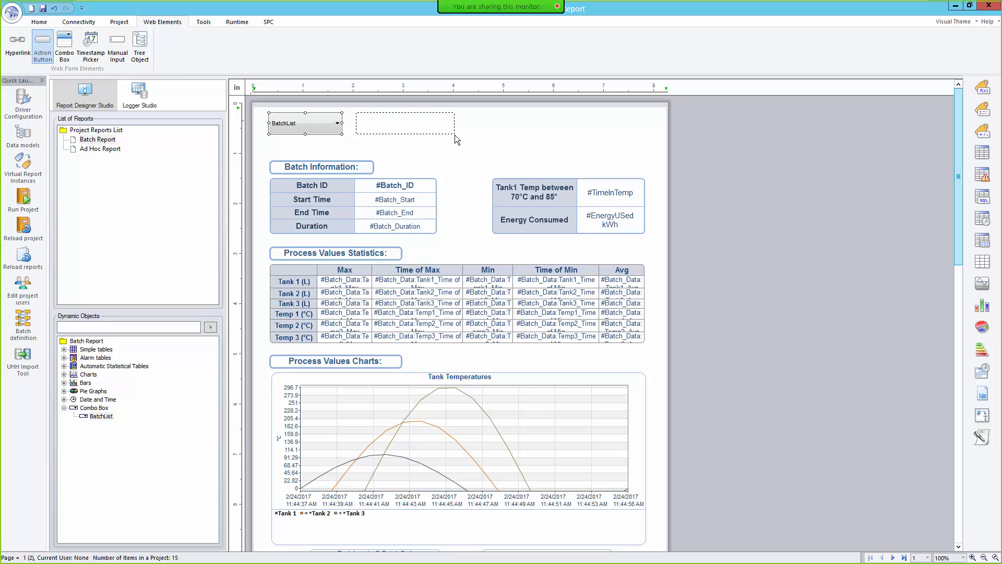
type("Refresh")
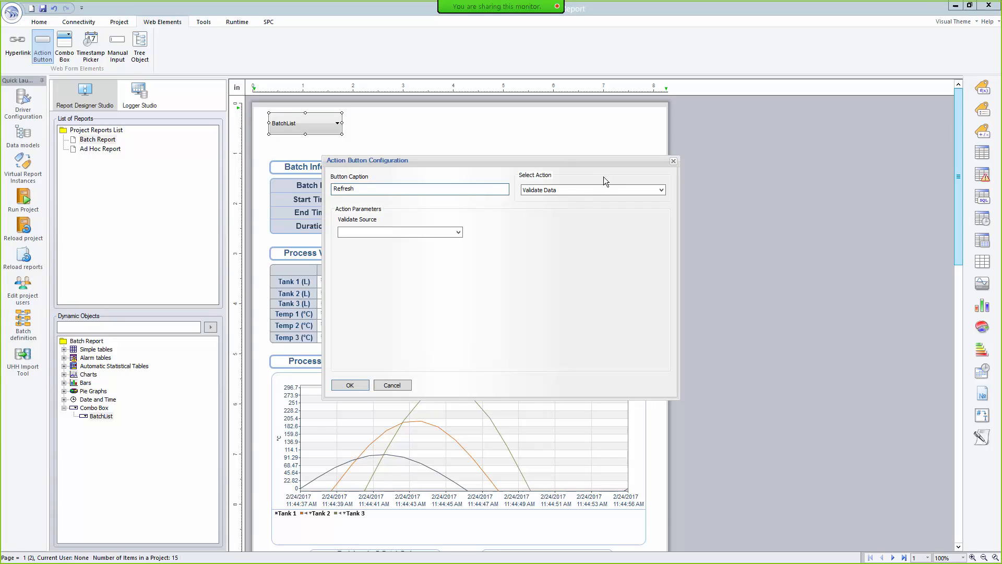
left_click(571, 191)
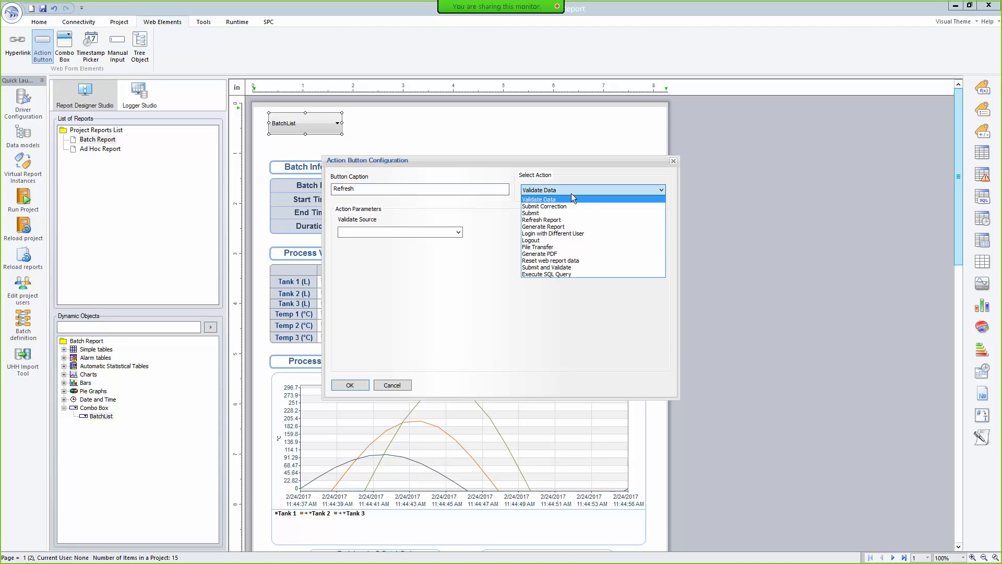
left_click(547, 220)
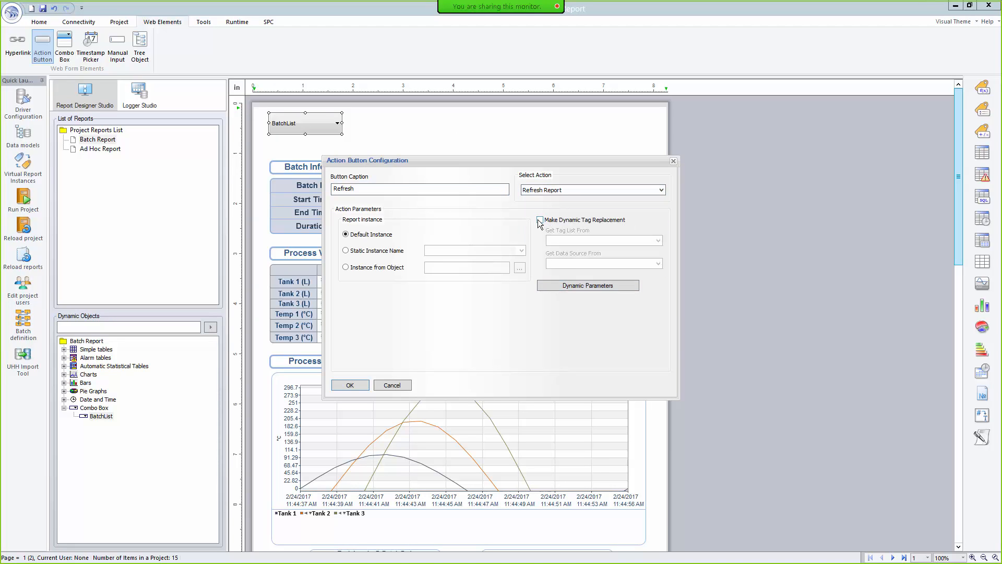
Set the Refresh button's dynamic parameters to a batch-based period with [cb#BatchList] as the Batch ID object
left_click(581, 285)
left_click(493, 167)
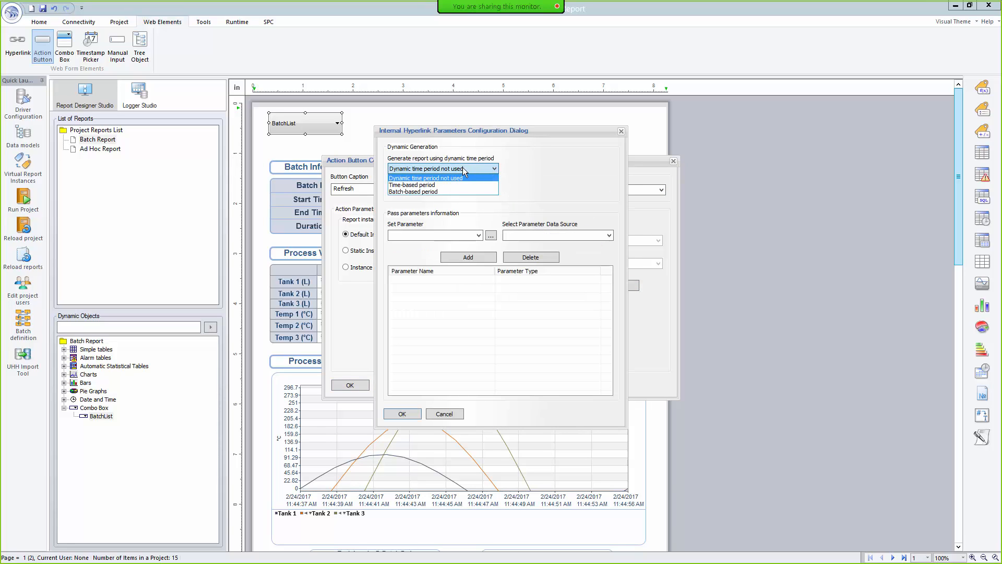
left_click(431, 192)
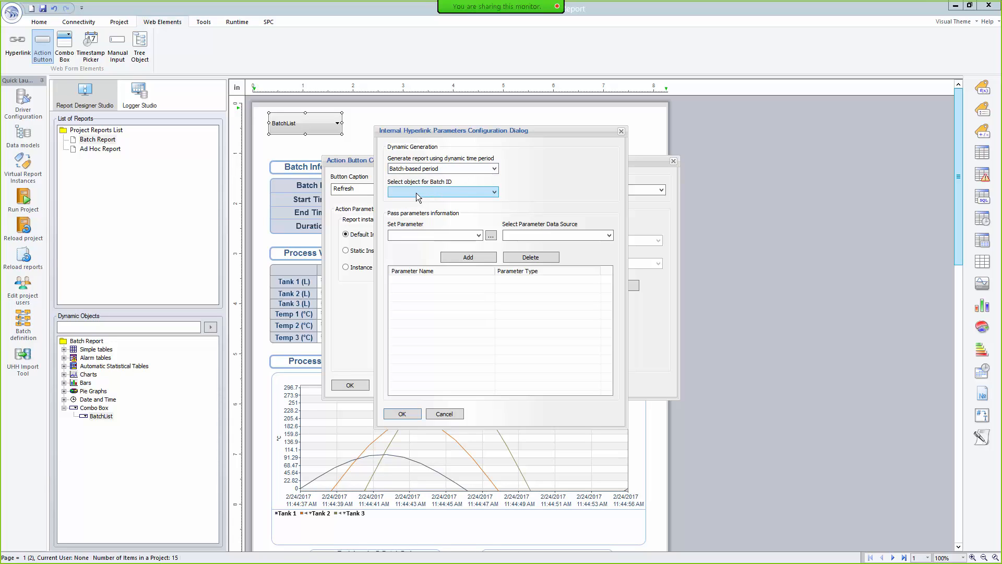
left_click(455, 195)
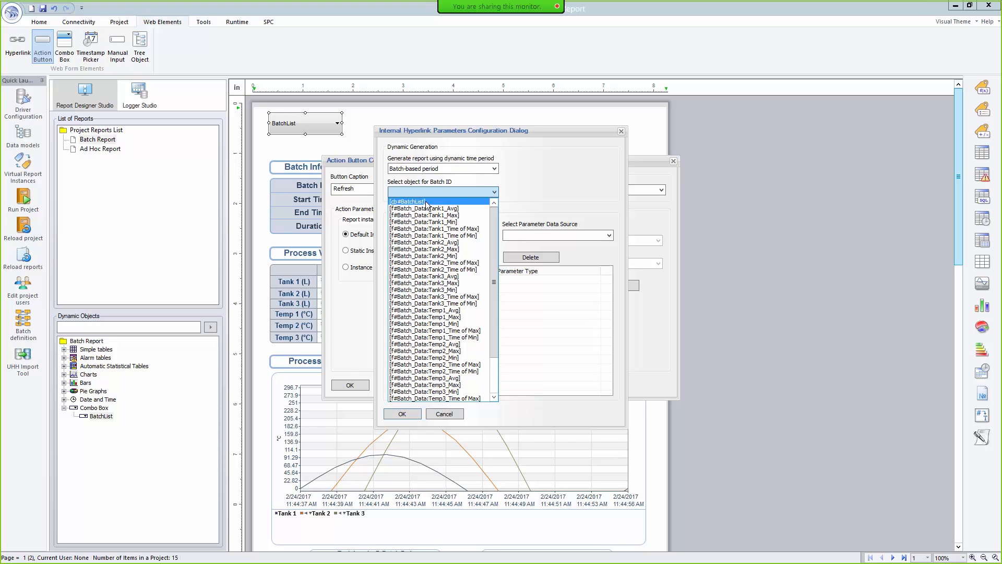
left_click(427, 205)
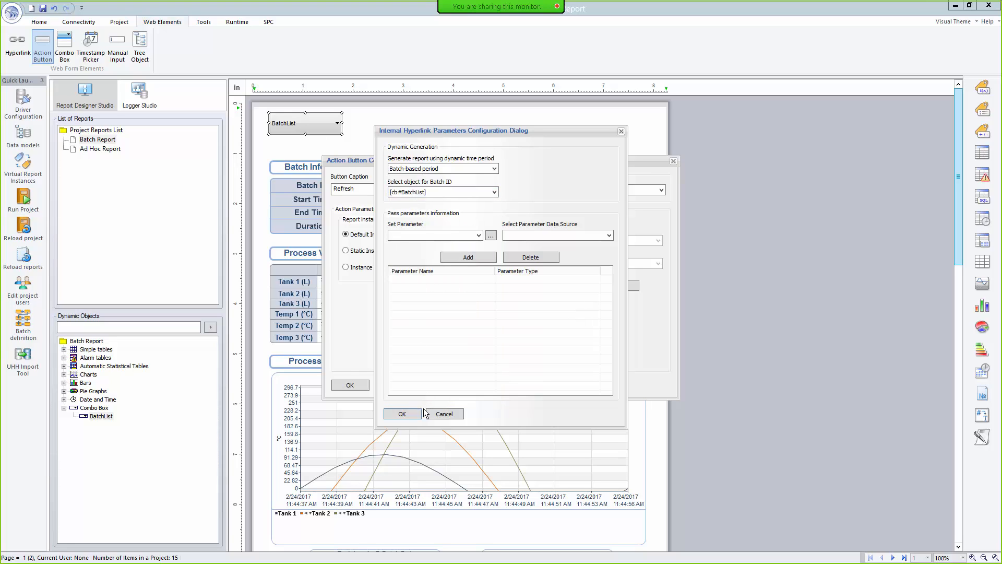
left_click(406, 412)
left_click(350, 386)
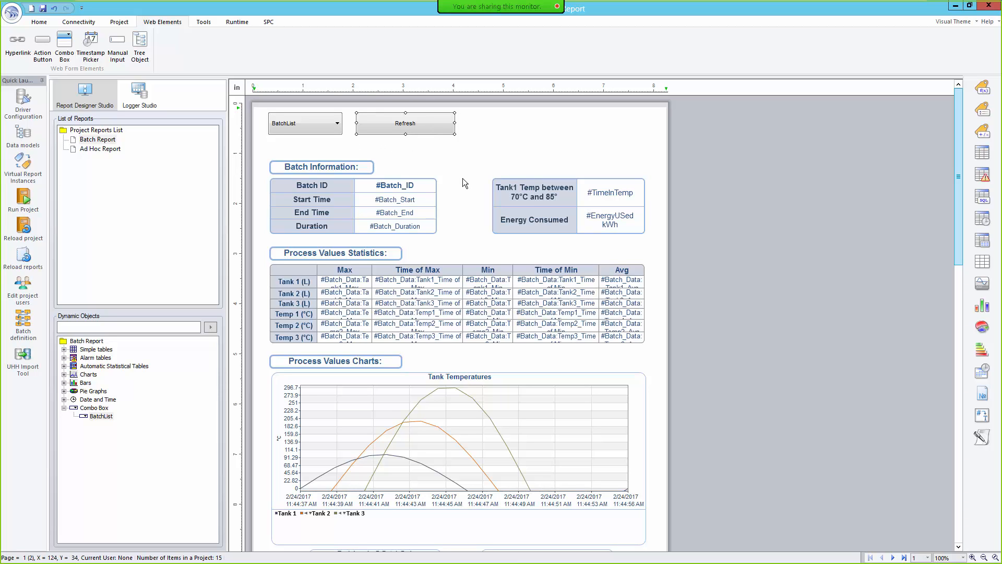
Create a new report named Alarm Details in the project
scroll(469, 187, "down", 3)
scroll(477, 205, "down", 5)
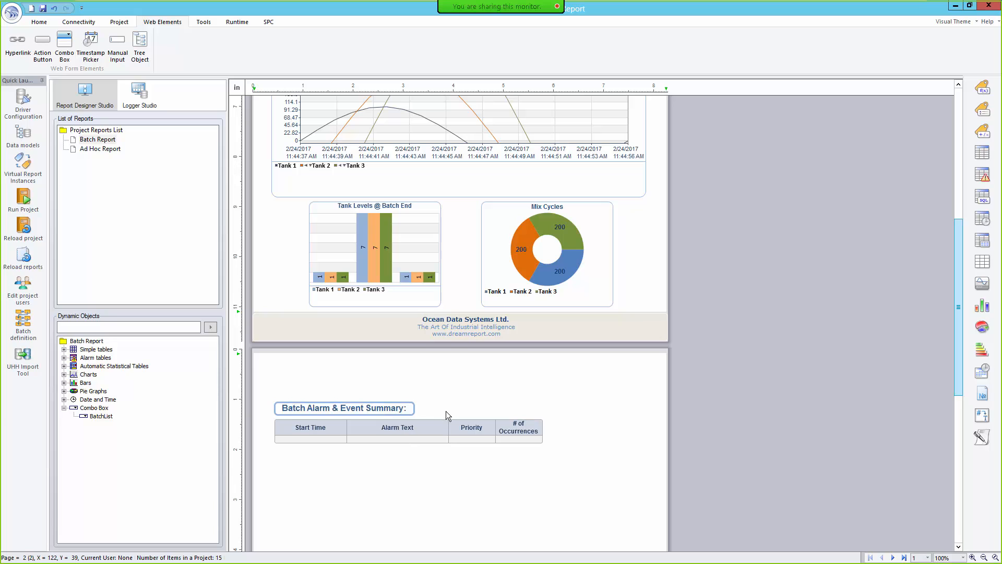
right_click(108, 189)
left_click(150, 194)
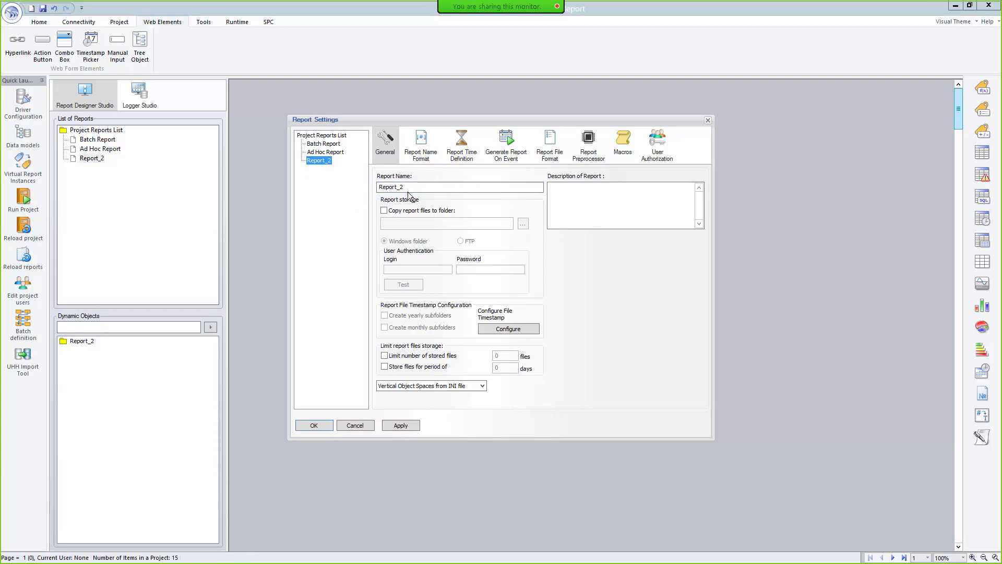
type("Alarm")
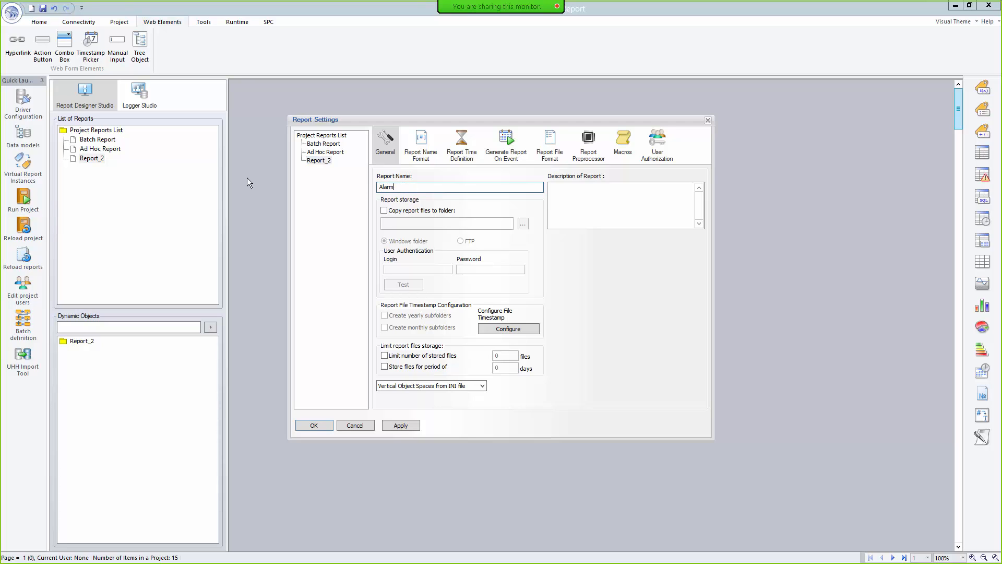
type(" Details")
left_click(315, 425)
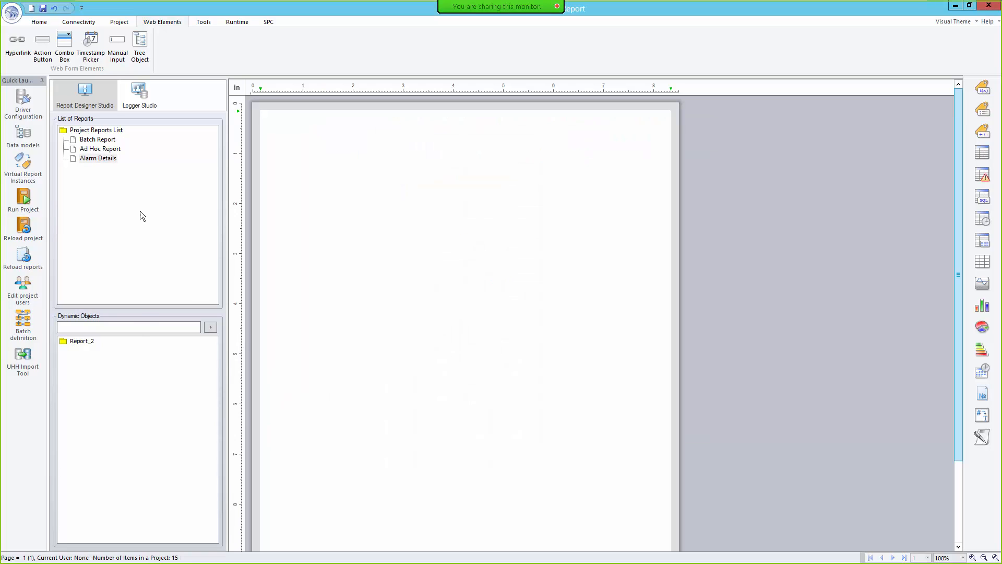
Apply the report template "batch alarm details - webex.tdr" to the Alarm Details report, replacing existing report objects
right_click(109, 163)
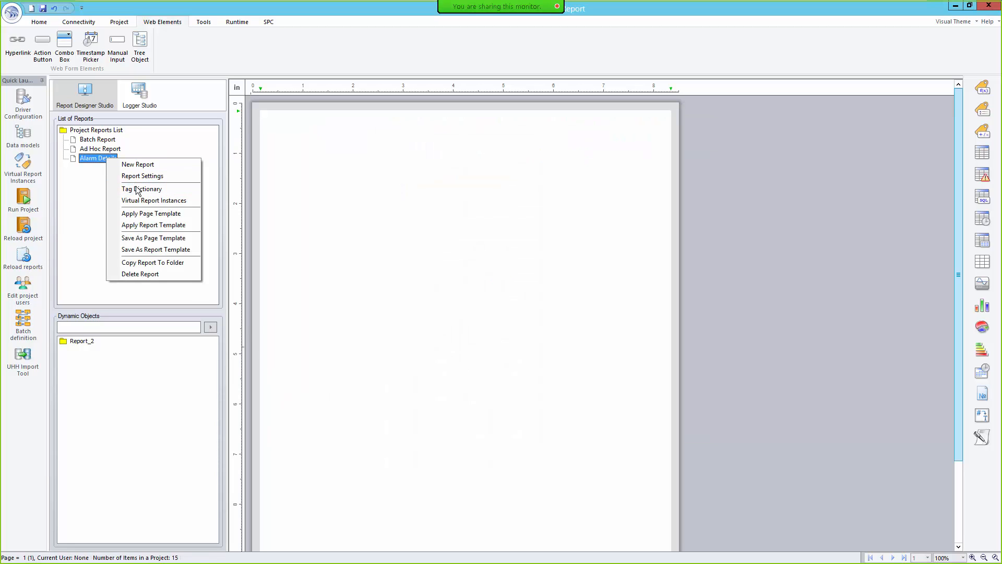
left_click(151, 226)
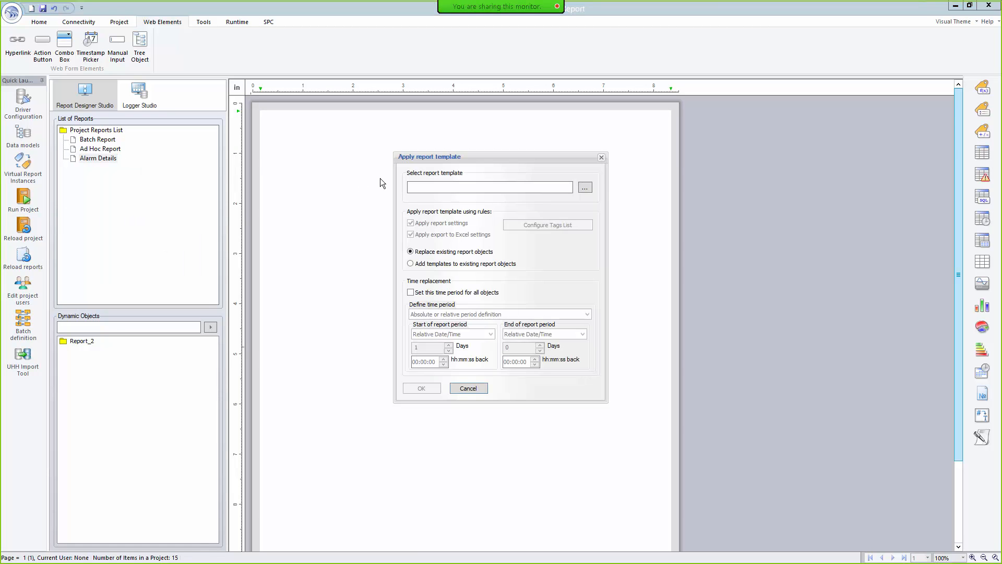
left_click(587, 187)
double_click(530, 245)
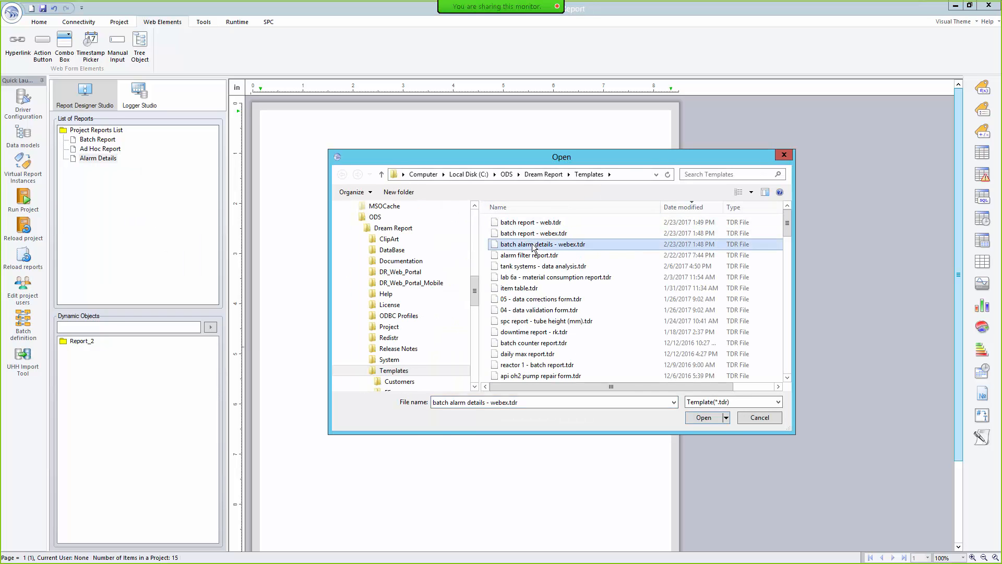
left_click(425, 391)
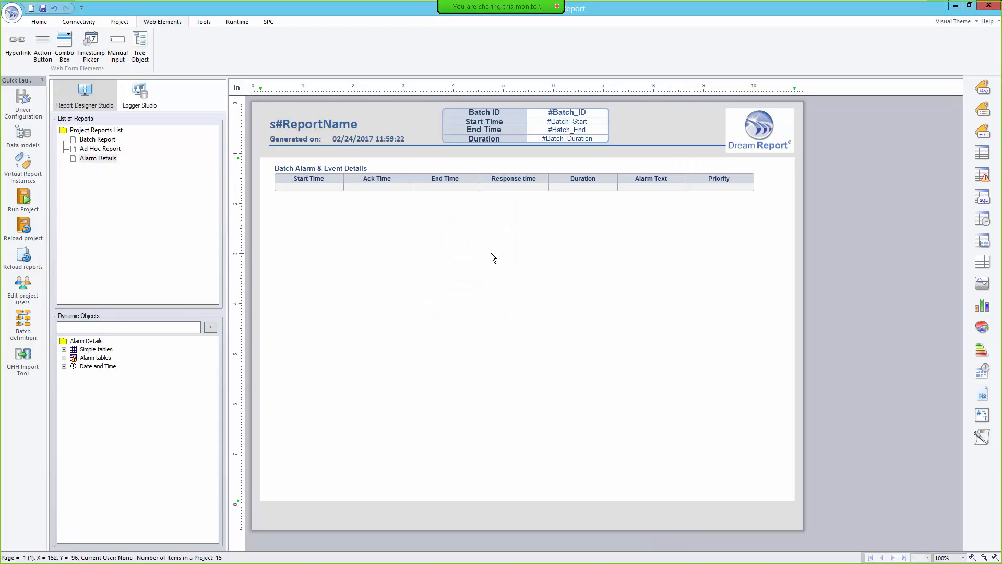
Review the data definition and appearance settings of the Batch Alarm & Event Details table
double_click(365, 186)
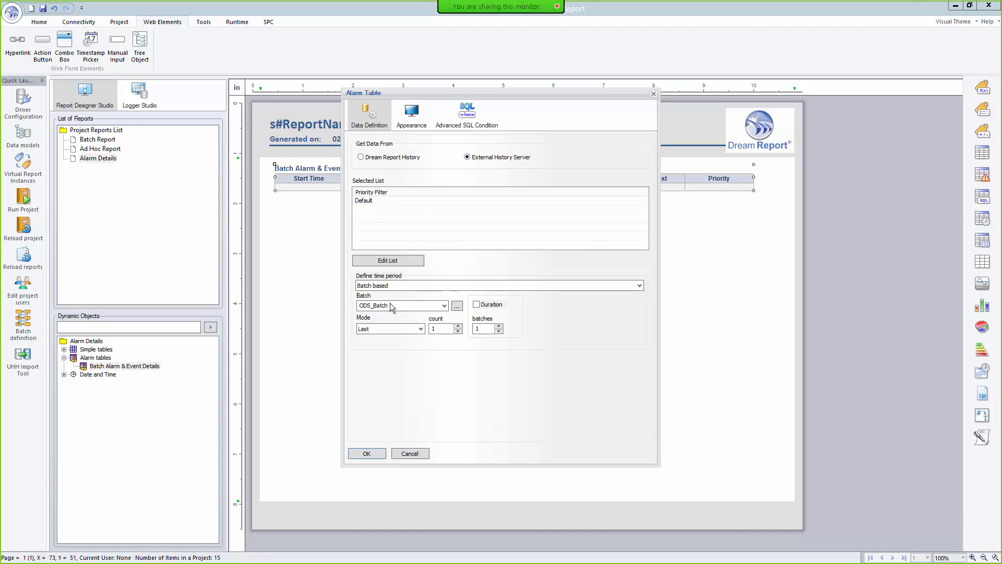
left_click(412, 115)
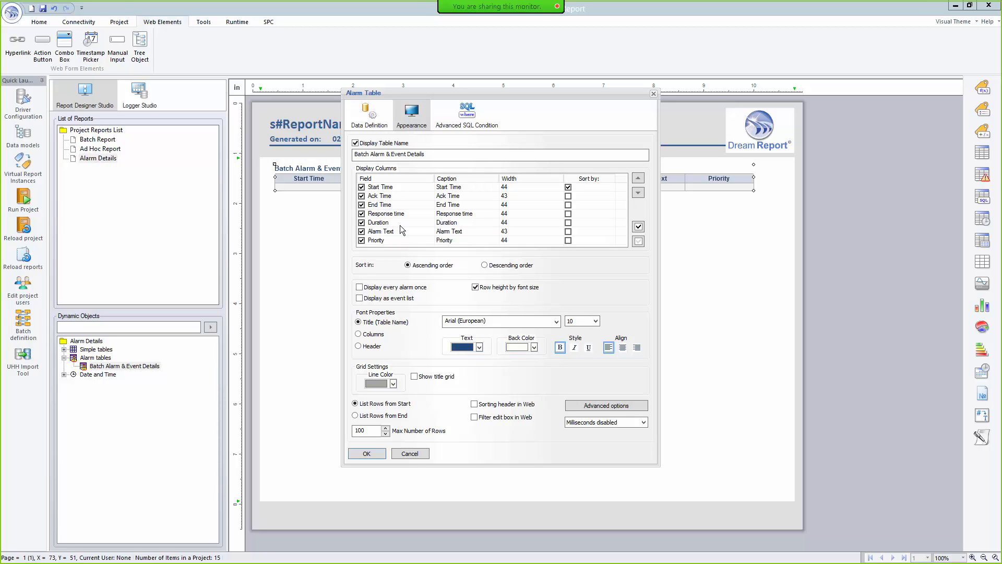
left_click(367, 455)
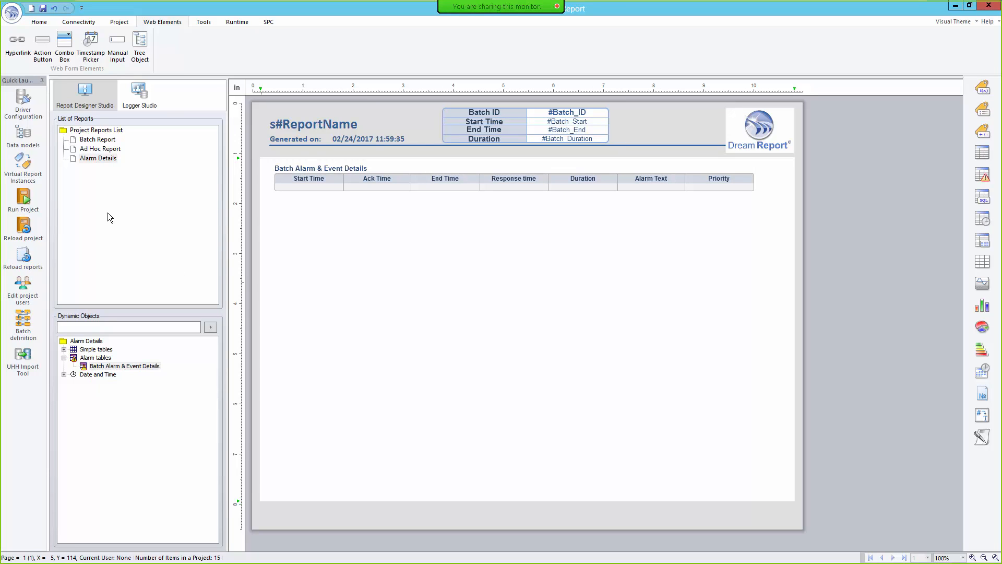
In the Batch Report, add a manual input object named AlmFilter near the Batch Alarm & Event Summary table
left_click(103, 139)
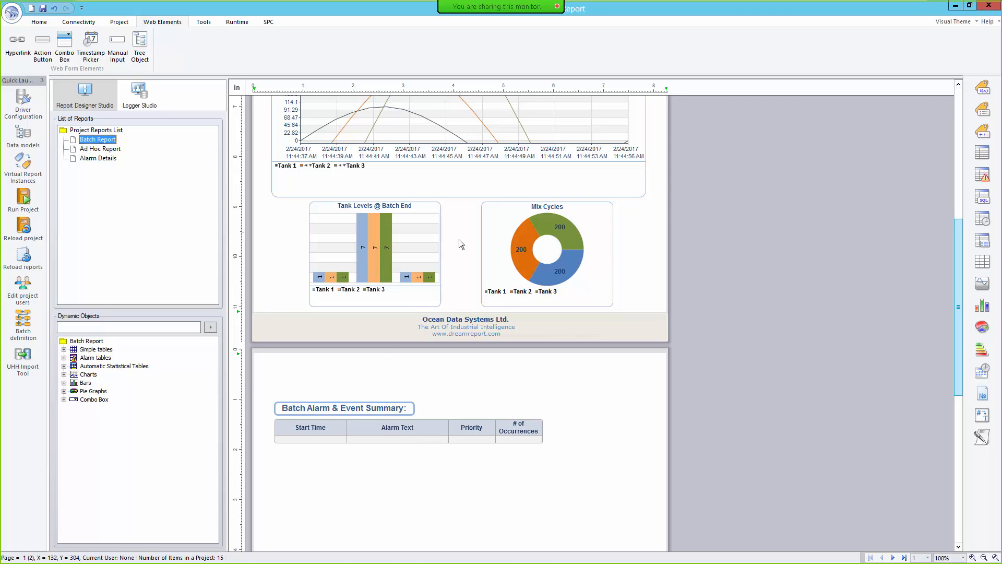
scroll(452, 251, "up", 5)
scroll(479, 261, "up", 3)
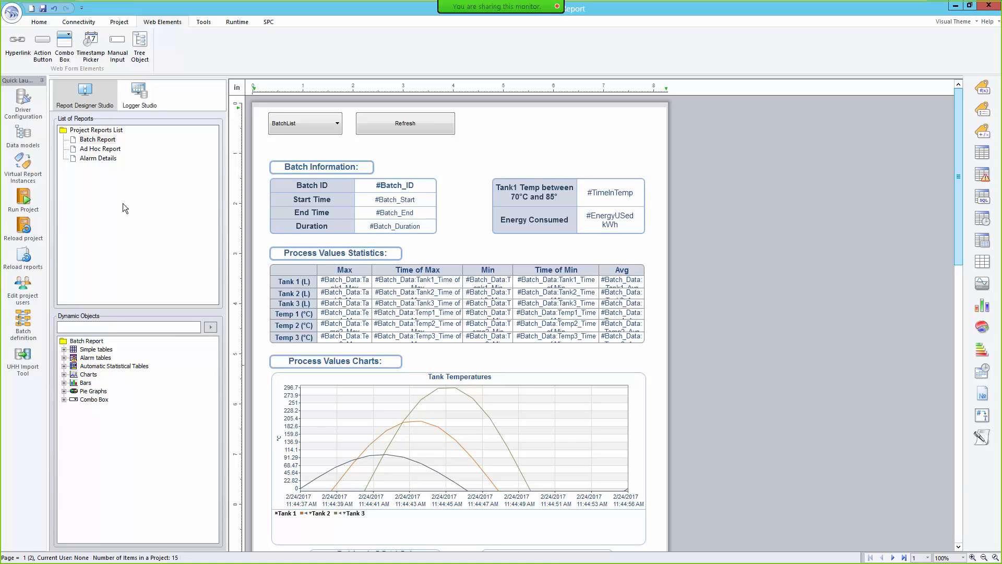
left_click(126, 232)
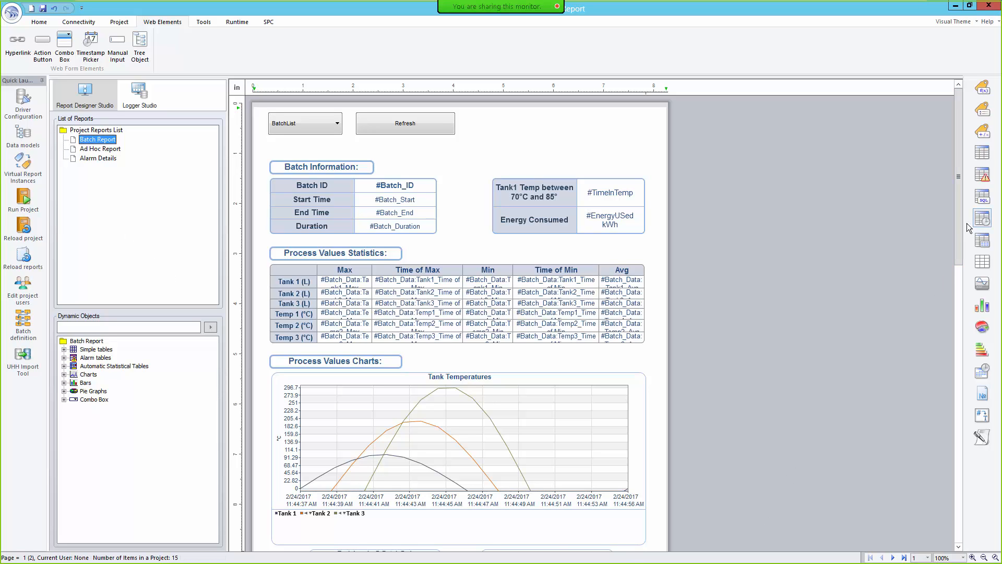
left_click_drag(957, 239, 967, 440)
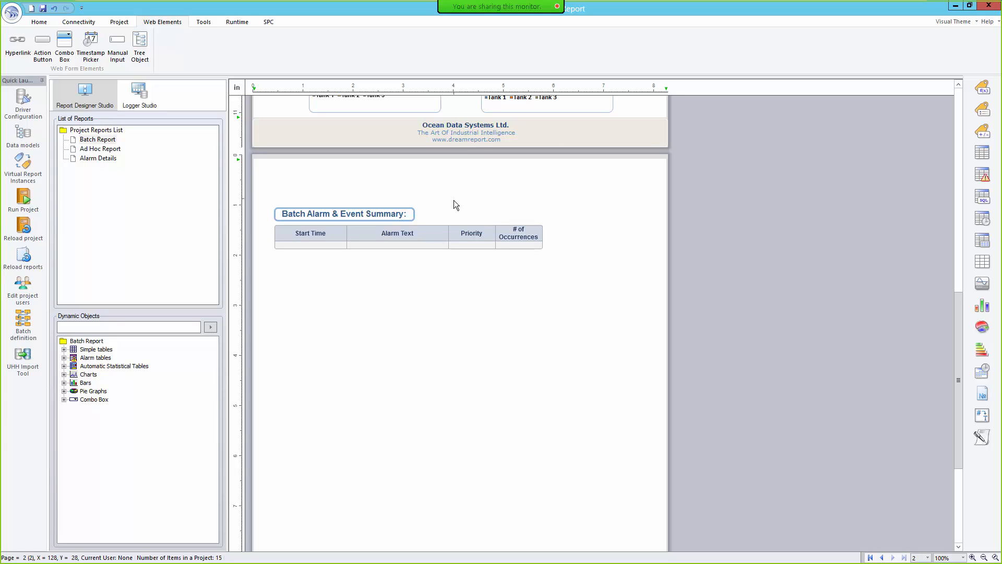
left_click(111, 57)
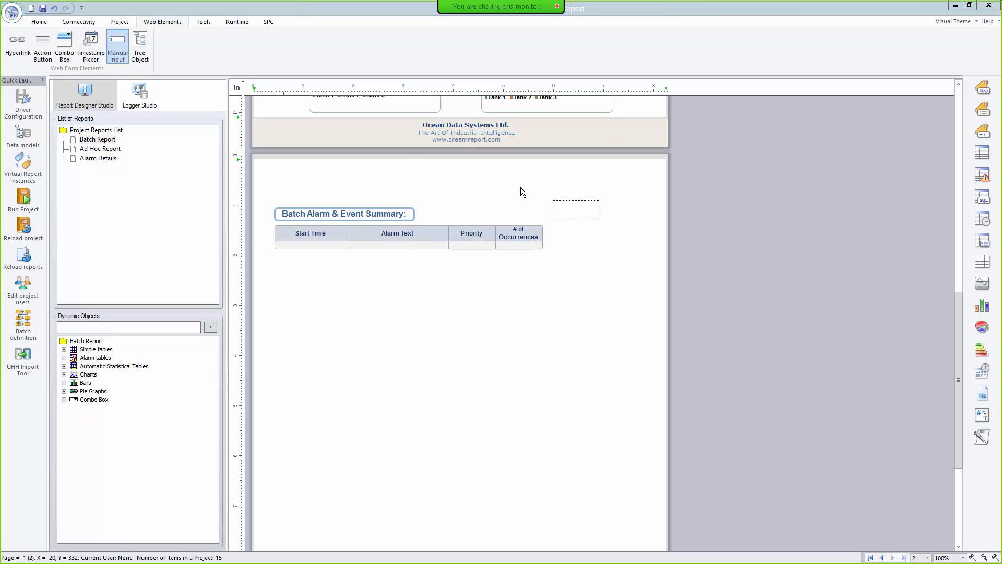
type("AlmFilter")
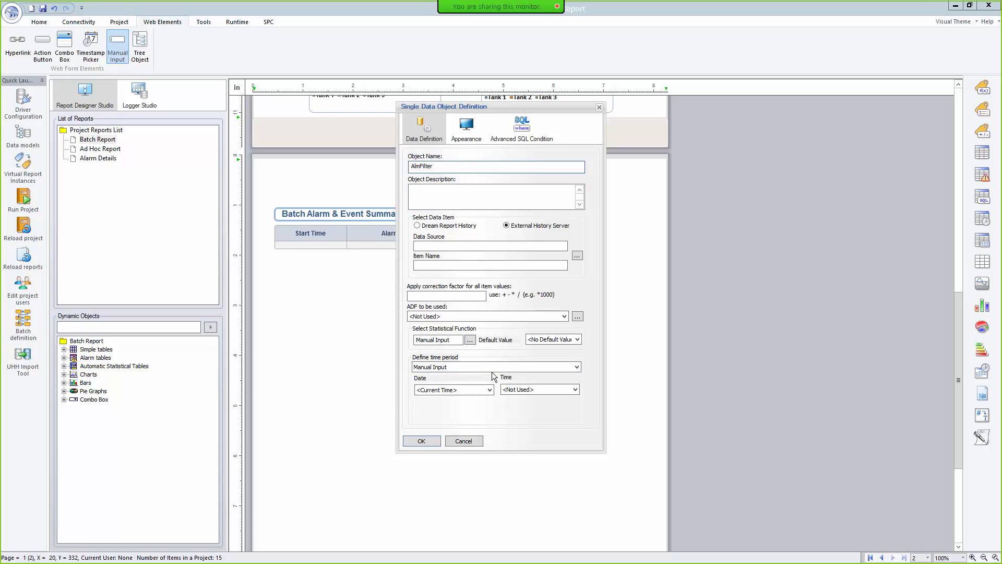
Link AlmFilter to the Data_str item of the DataEntry source and shift the placed object slightly left
left_click(578, 255)
left_click(543, 149)
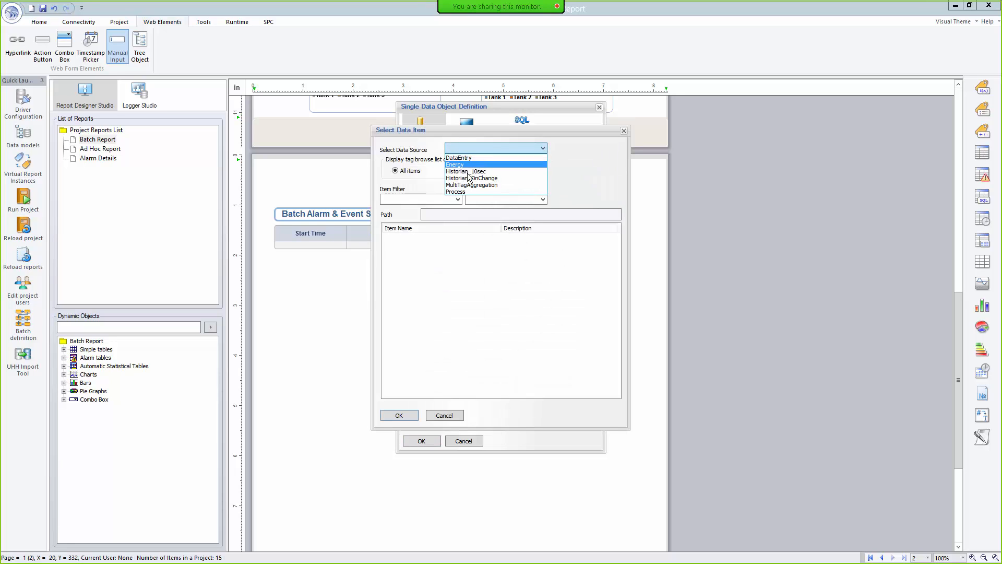
left_click(471, 162)
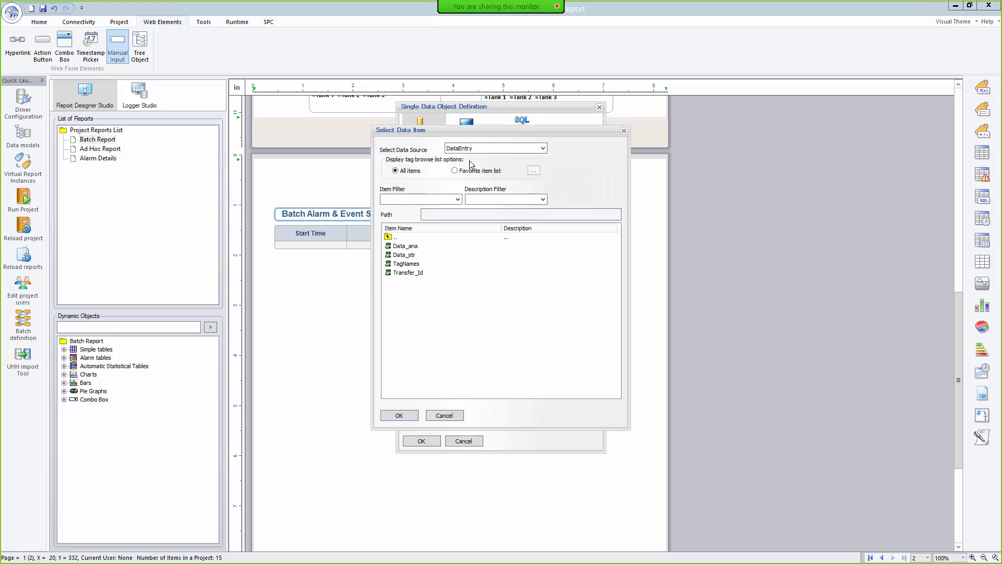
double_click(407, 256)
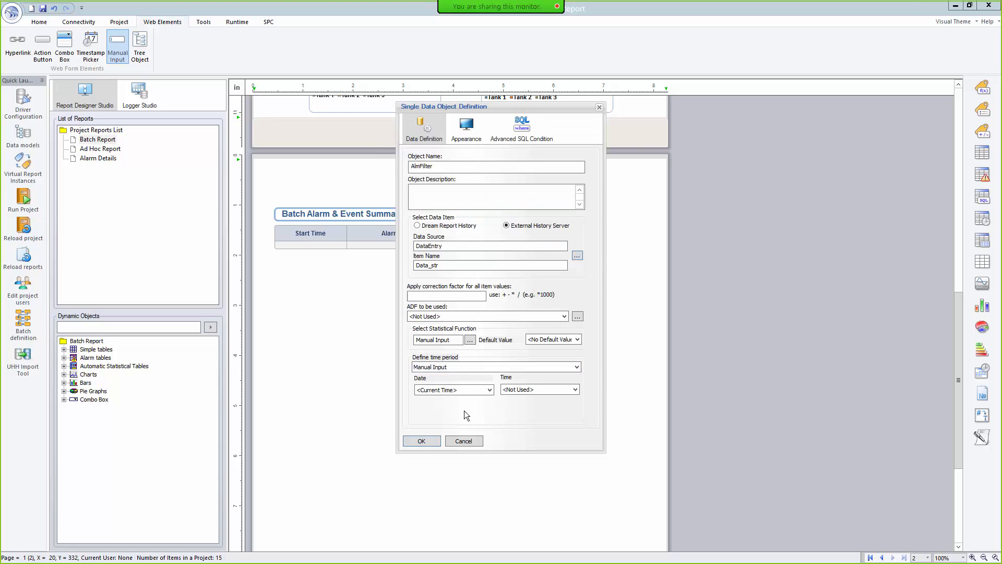
left_click(422, 442)
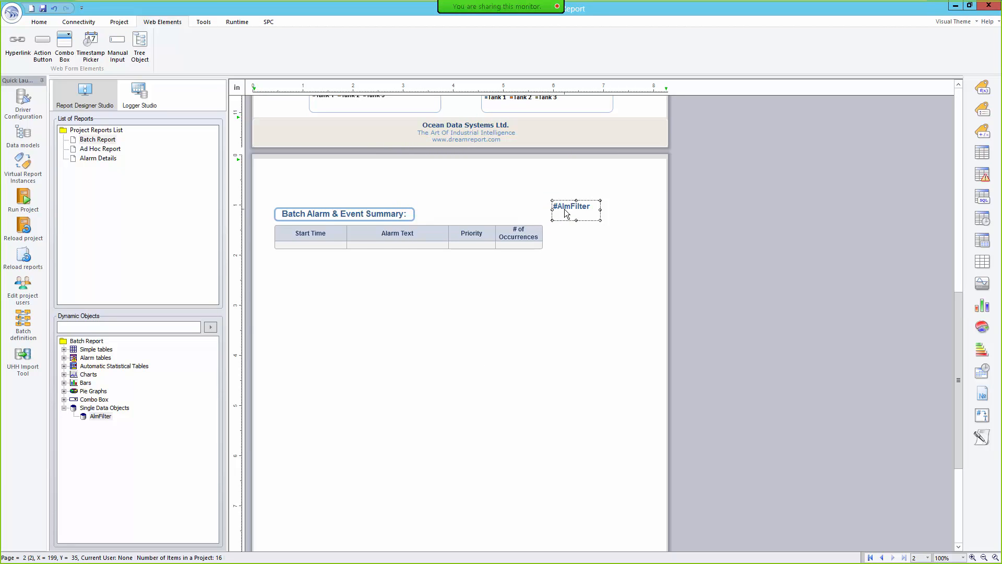
left_click_drag(561, 210, 561, 210)
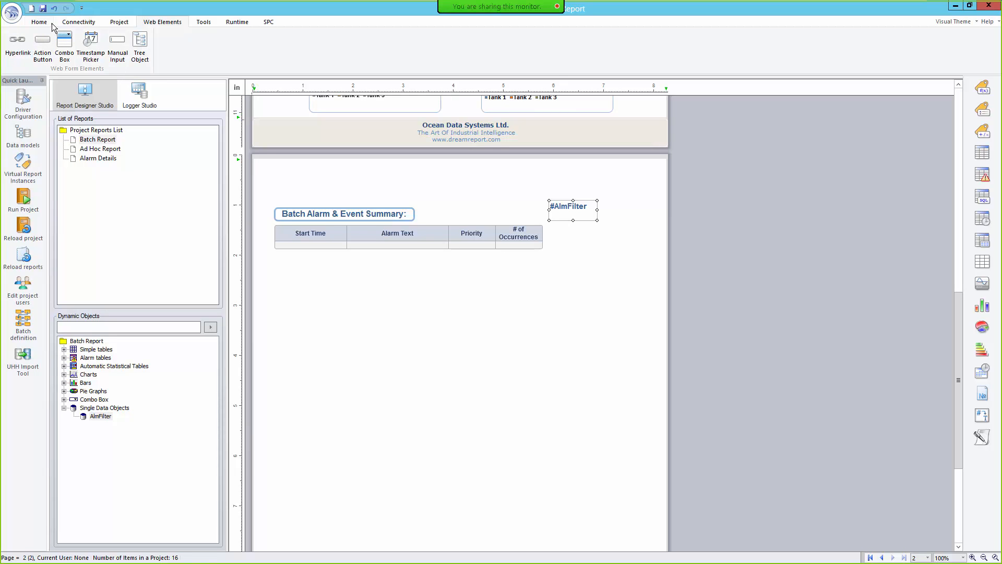
Review the name and type of the ippAlarmFilter parameter in the internal project parameters
left_click(120, 22)
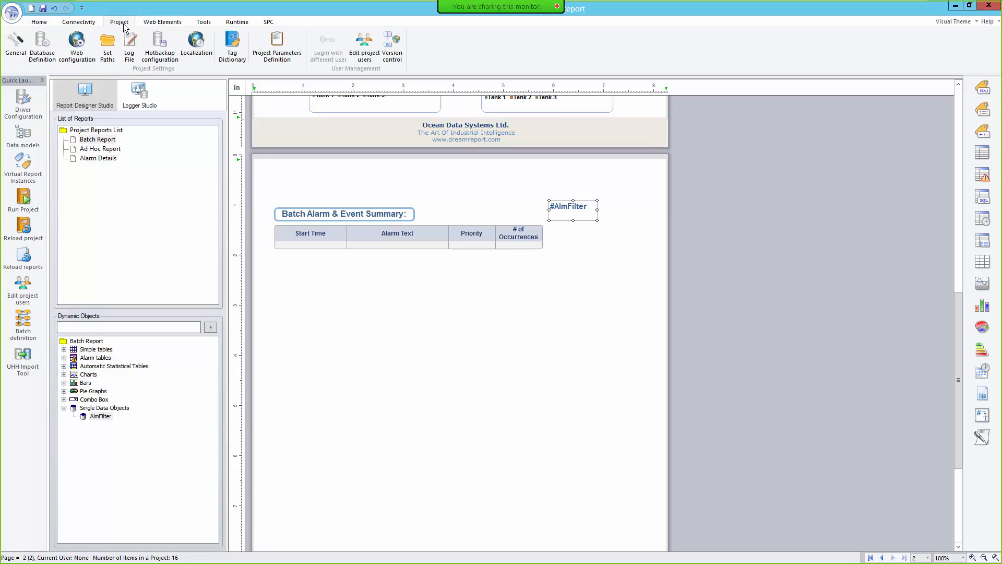
left_click(278, 50)
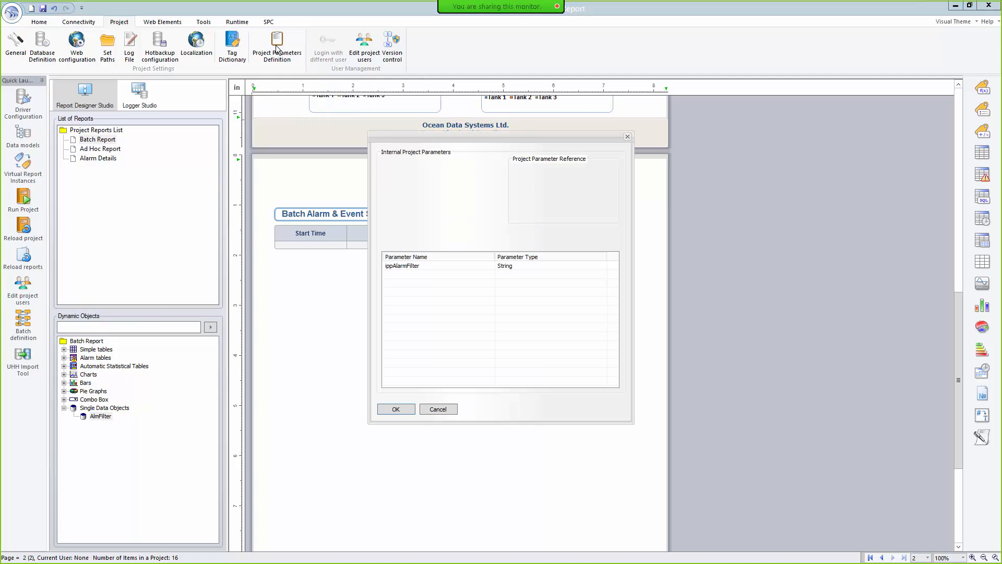
left_click(412, 267)
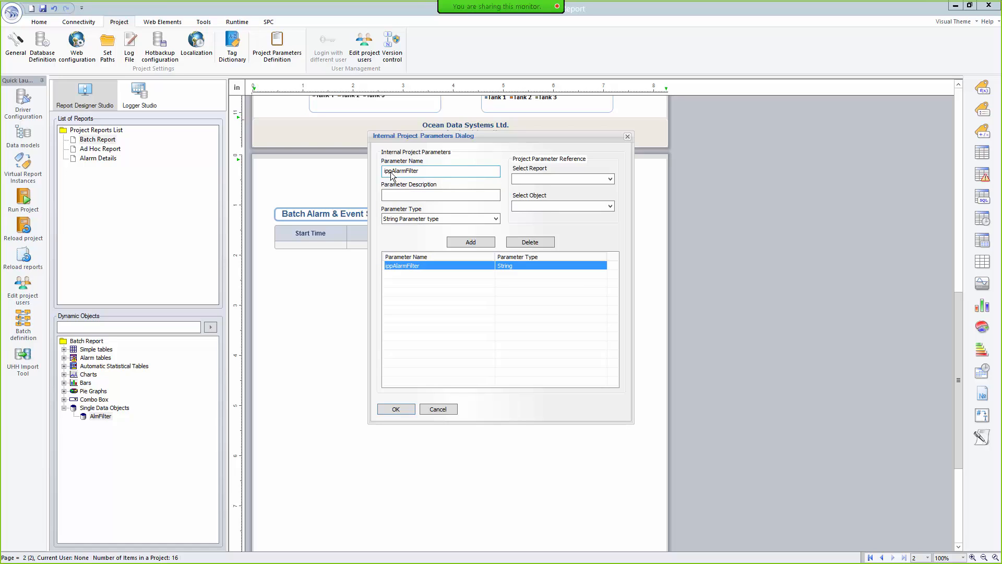
left_click_drag(390, 172, 386, 173)
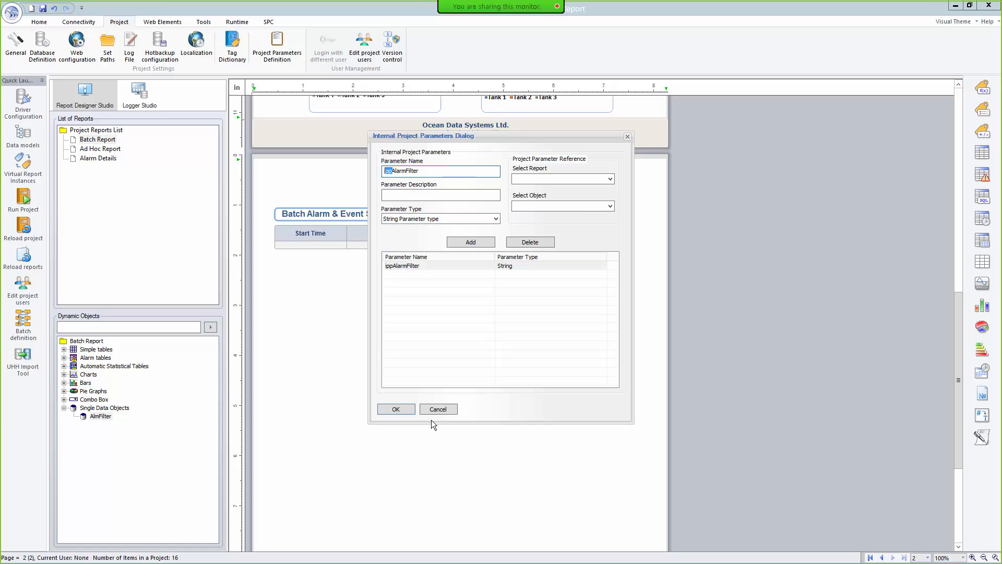
left_click(396, 408)
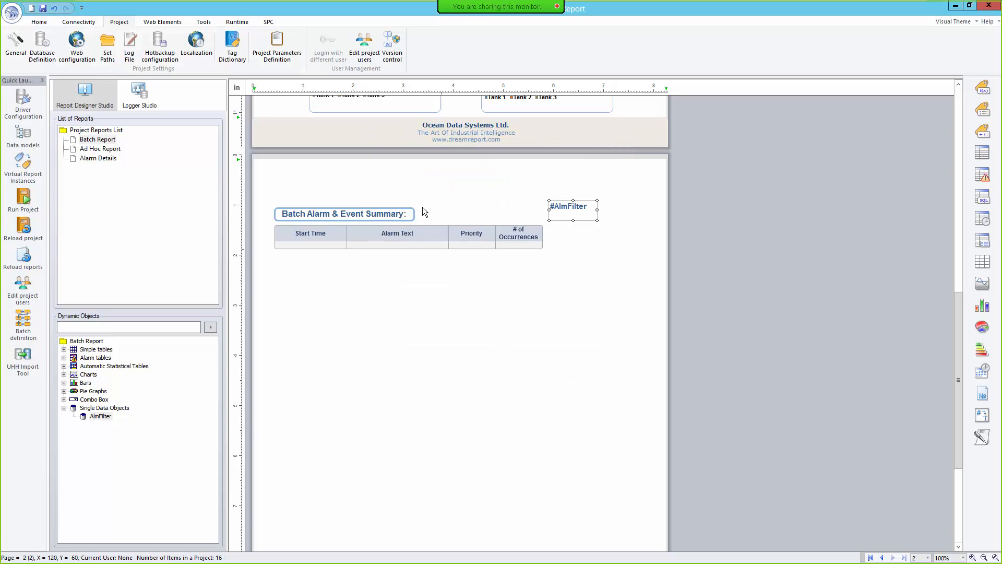
Add a hyperlink between the Batch Alarm & Event Summary heading and #AlmFilter that loads the Alarm Details report
left_click(166, 23)
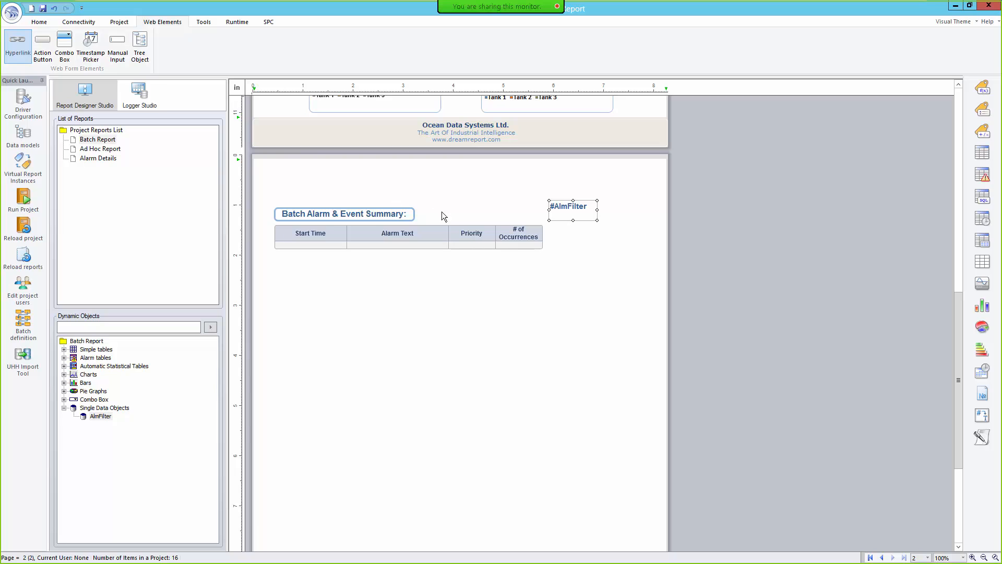
left_click_drag(423, 204, 528, 222)
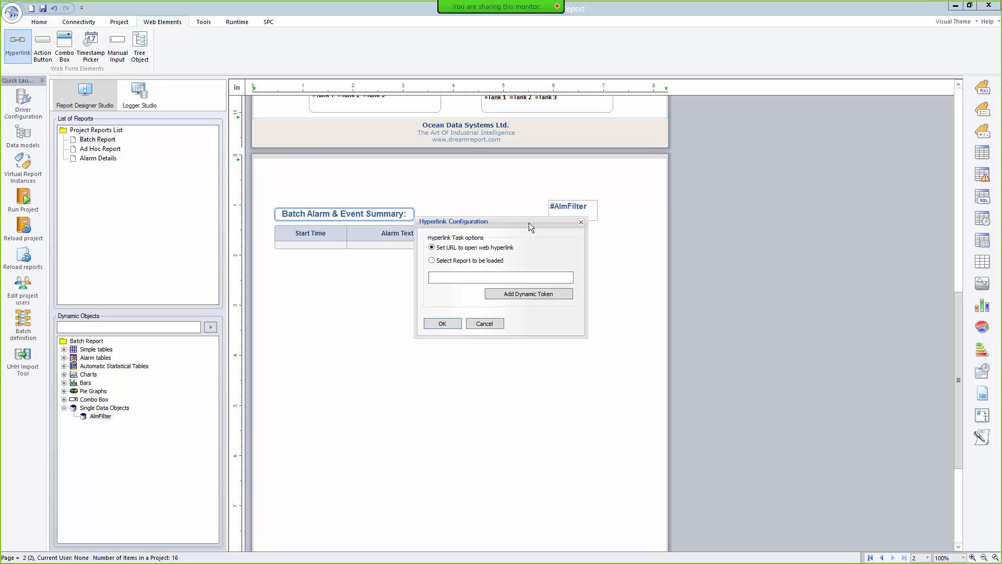
left_click(474, 262)
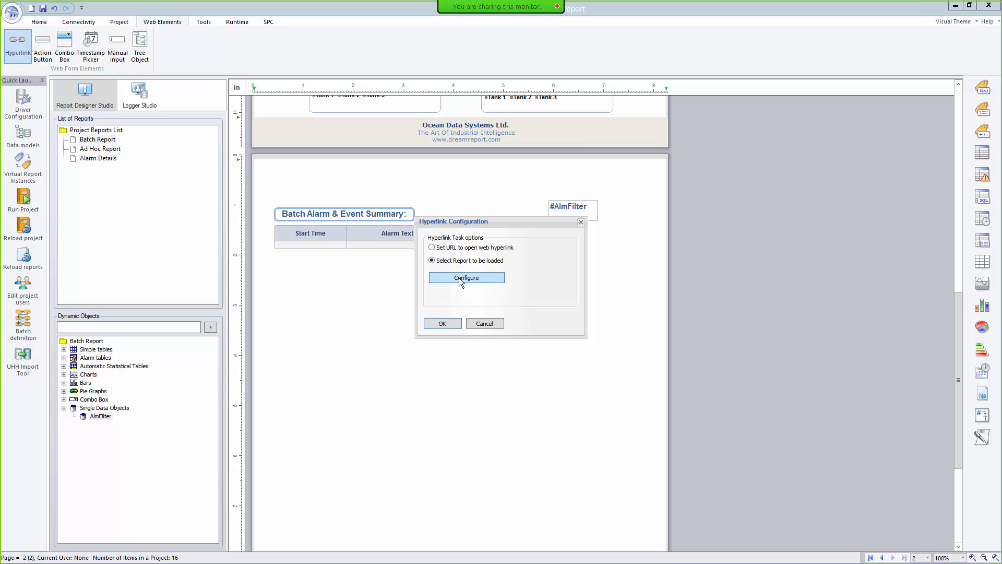
left_click(478, 281)
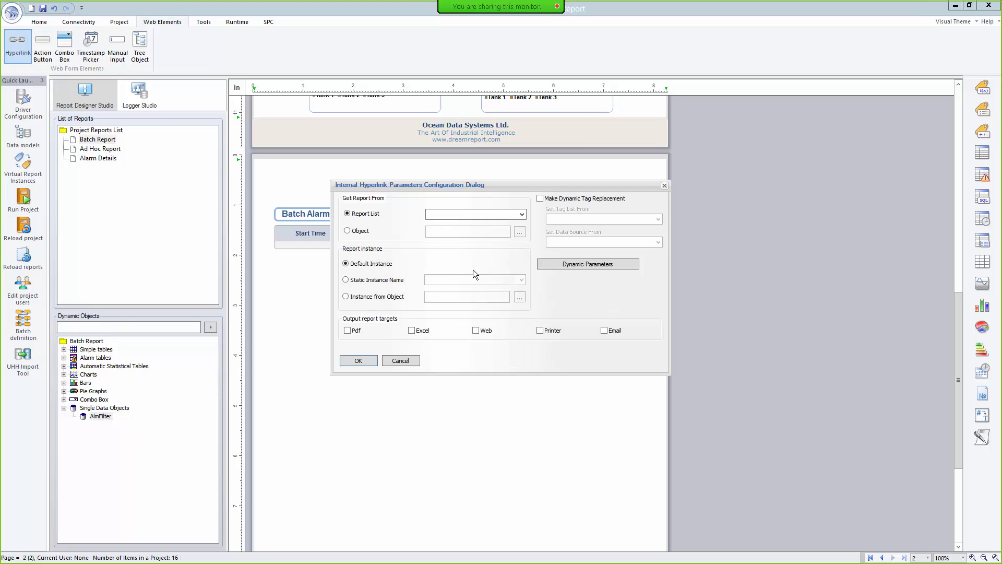
left_click(522, 216)
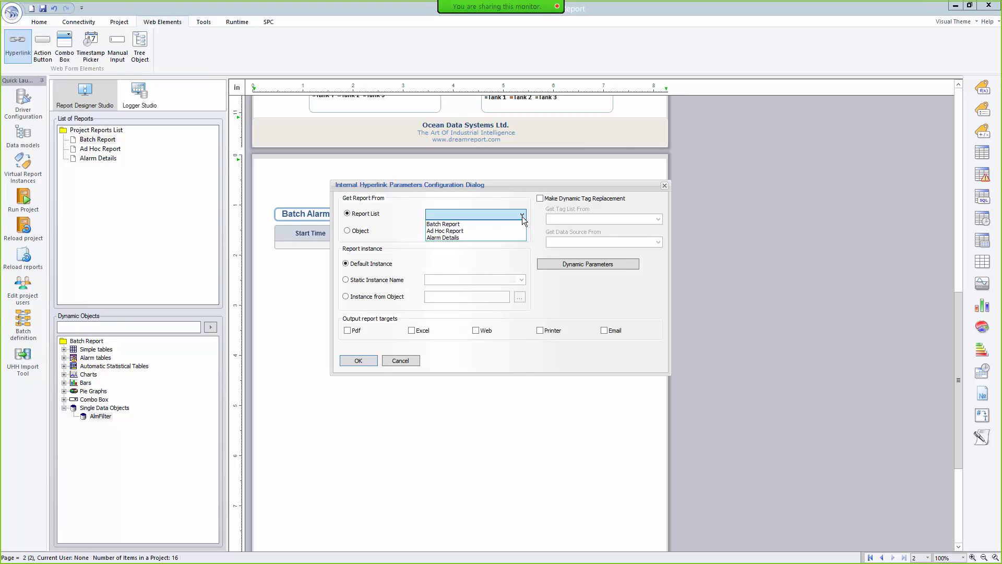
left_click(487, 236)
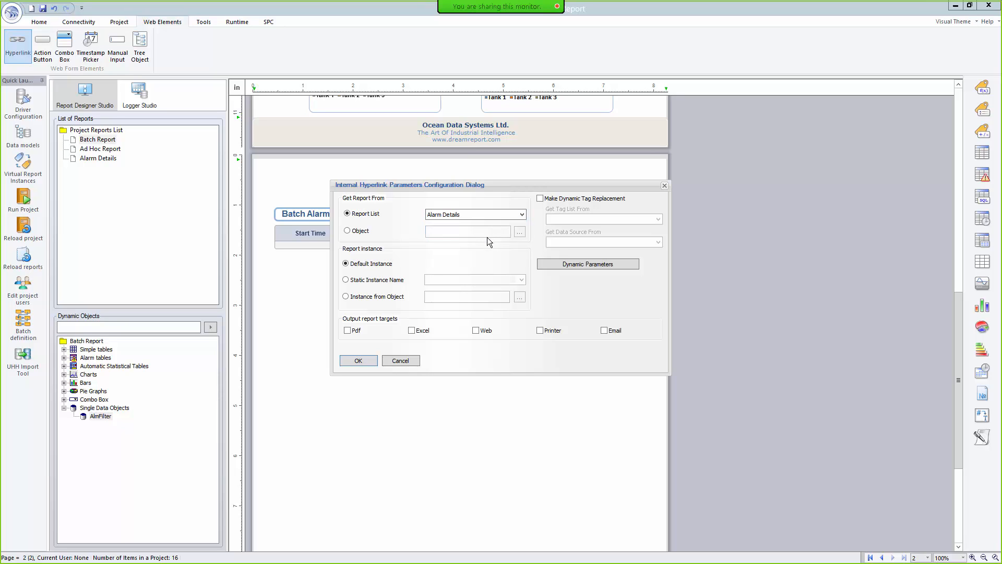
Try to pass the ippAlarmFilter parameter through the hyperlink with [f#AlmFilter] as its data source
left_click(574, 264)
left_click(465, 236)
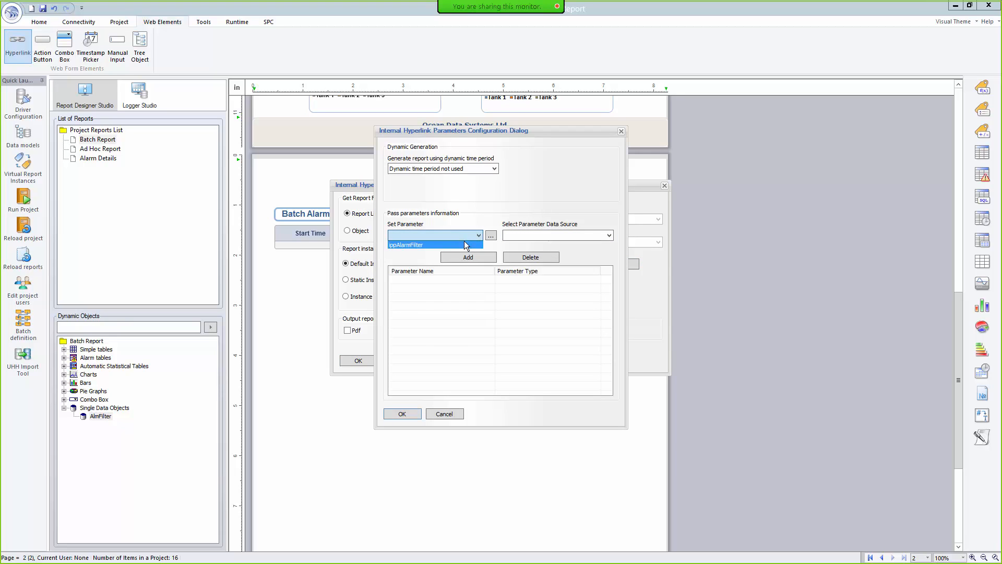
left_click(423, 245)
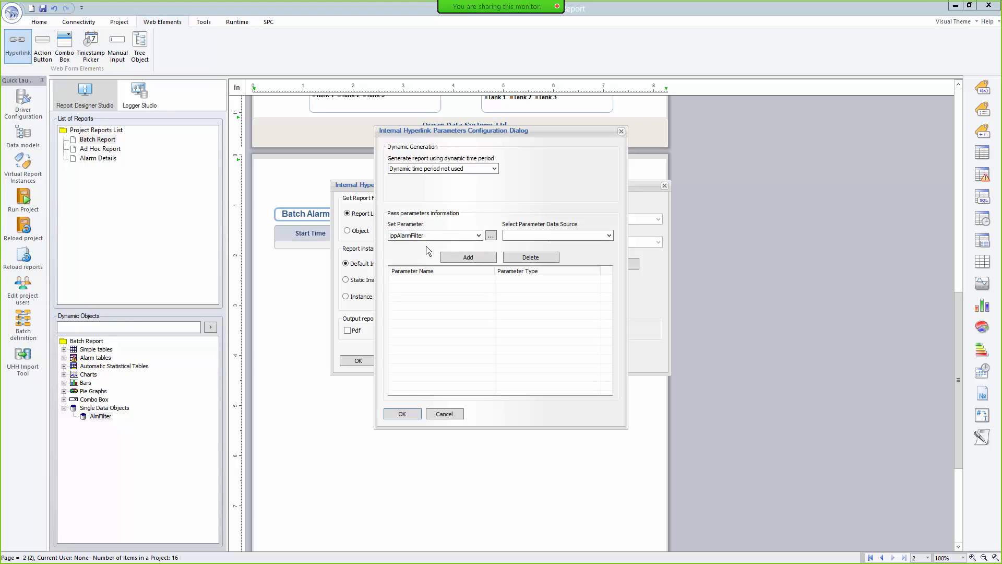
left_click(609, 235)
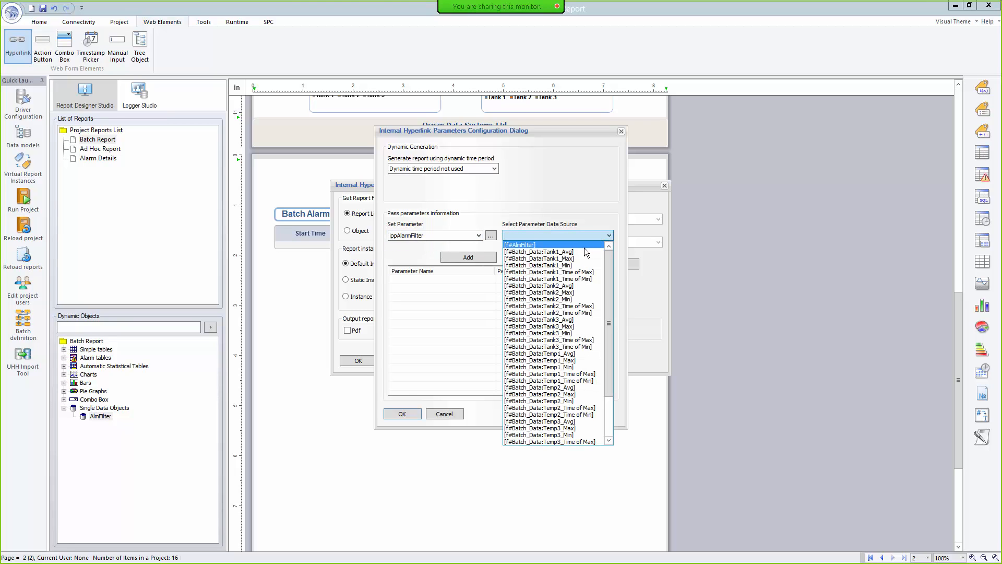
left_click(552, 245)
left_click_drag(534, 130, 460, 180)
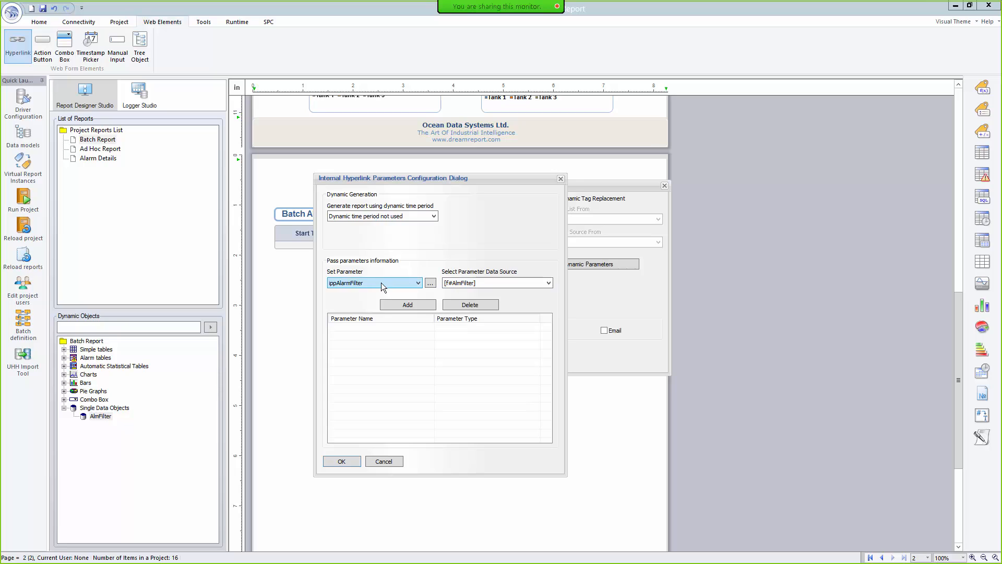
left_click(336, 461)
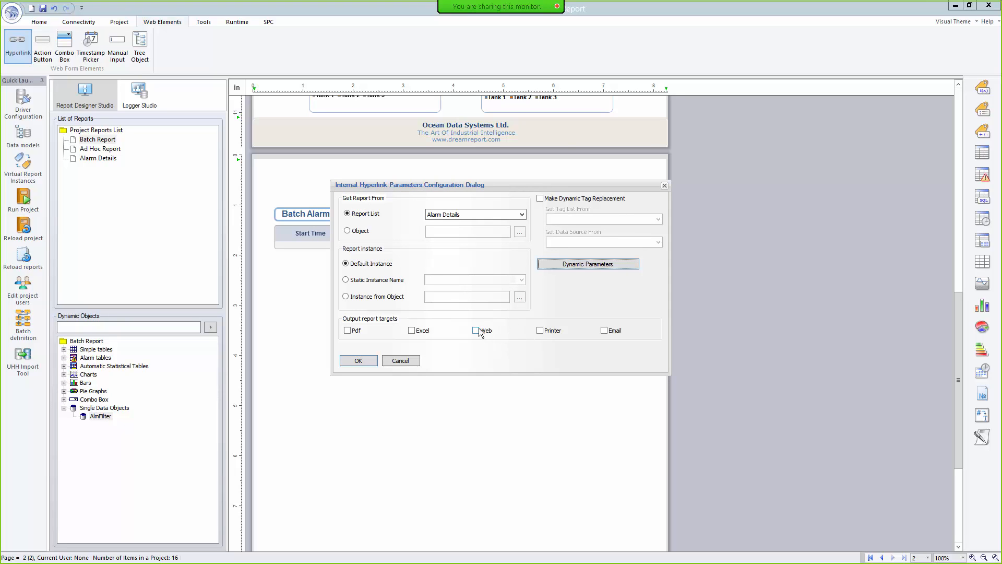
Set the hyperlink's output target to Web and add ippAlarmFilter as a passed parameter sourced from [f#AlmFilter]
left_click(476, 331)
left_click(570, 266)
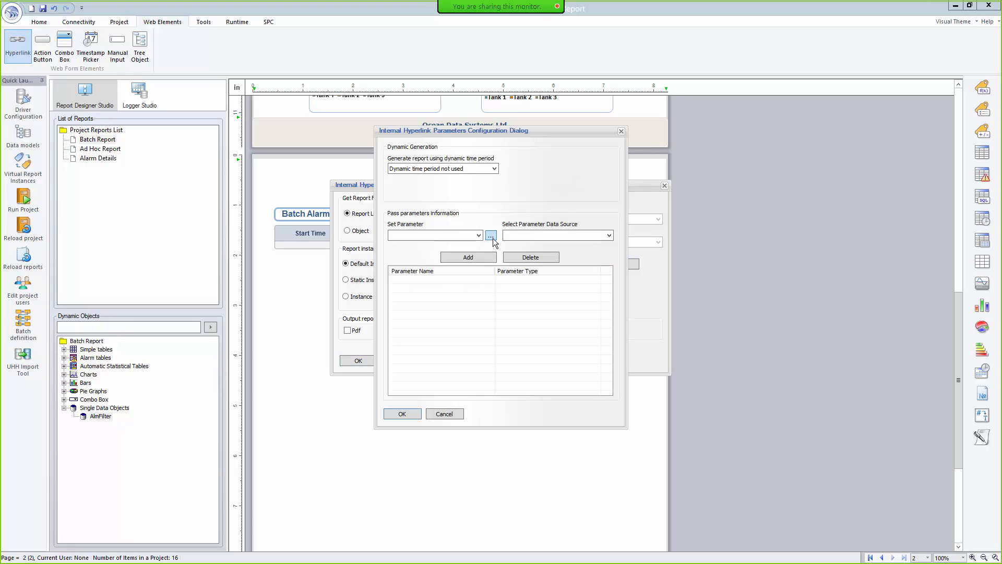
left_click(480, 236)
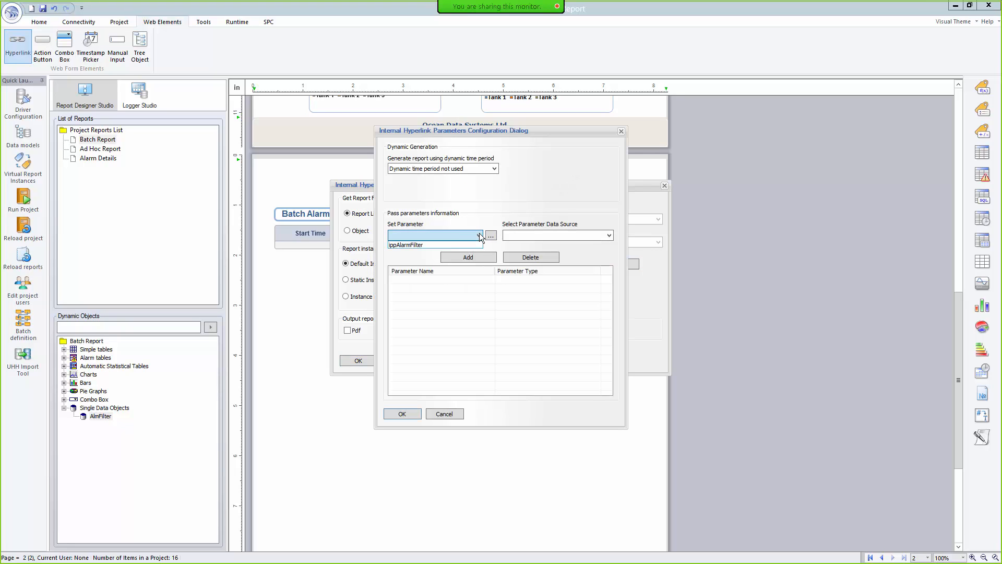
left_click(454, 244)
left_click(527, 234)
left_click(530, 248)
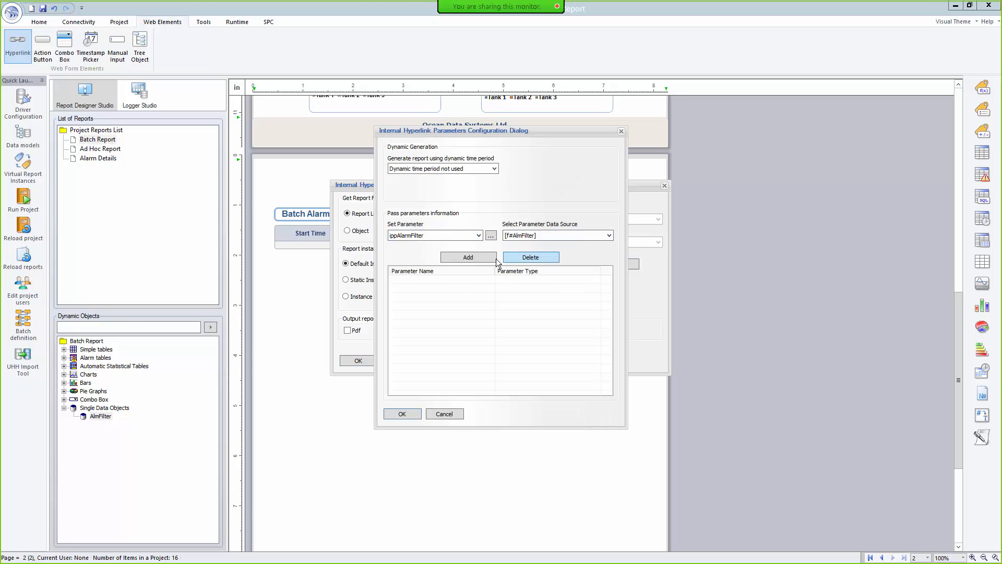
left_click(491, 257)
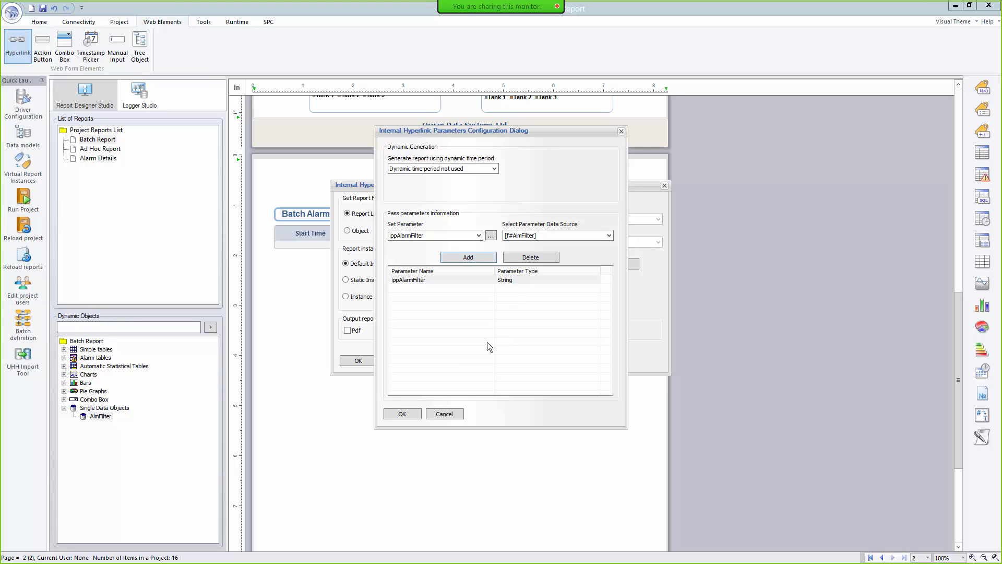
left_click(403, 414)
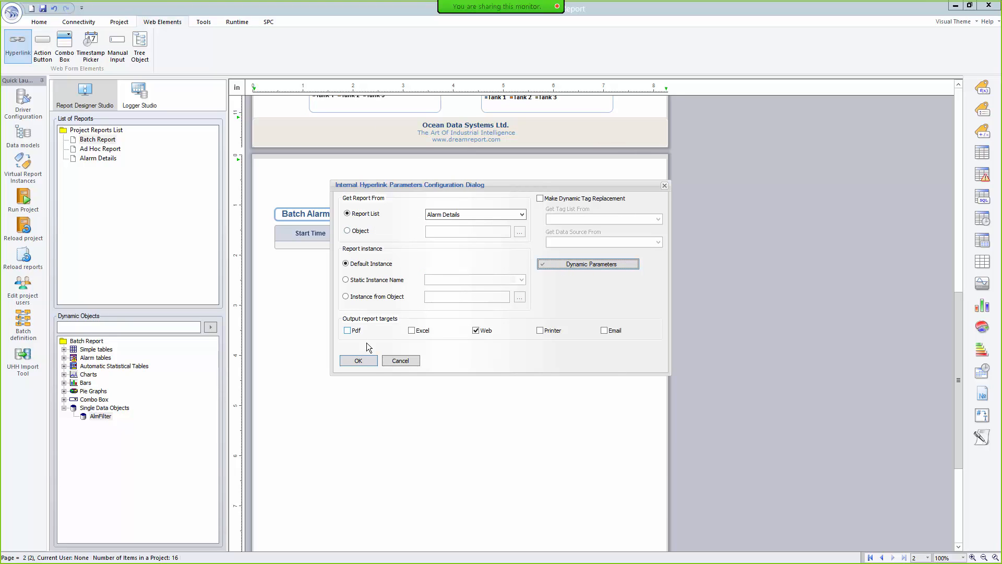
left_click(368, 361)
left_click(444, 323)
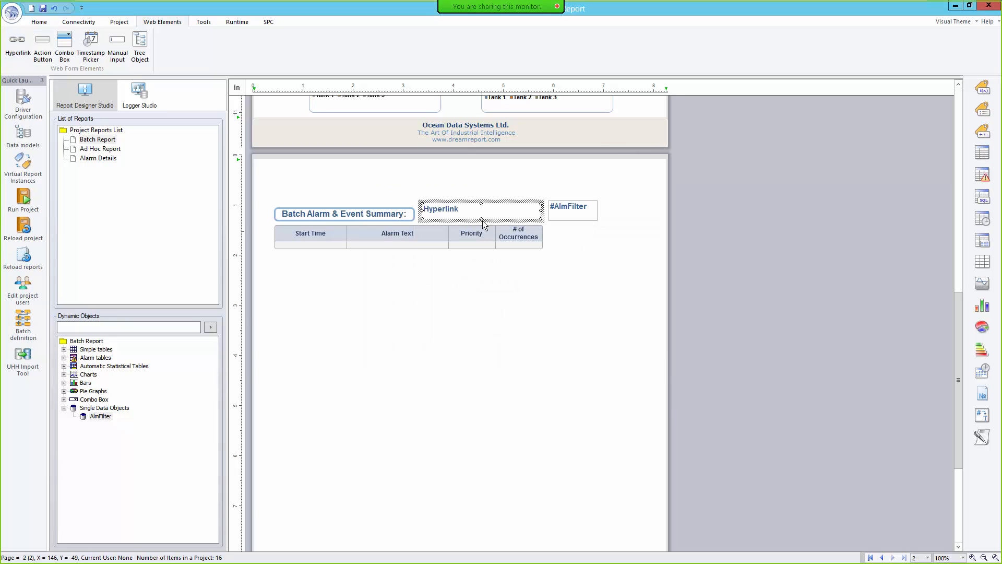
Change the hyperlink's text to "Show Alarm Details" and shift it slightly toward #AlmFilter
double_click(461, 209)
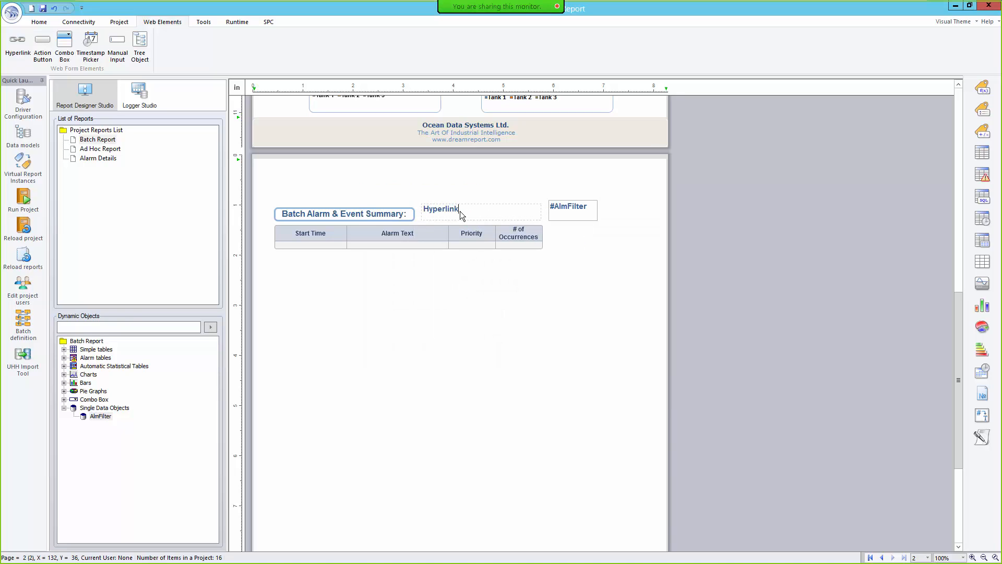
type("Show")
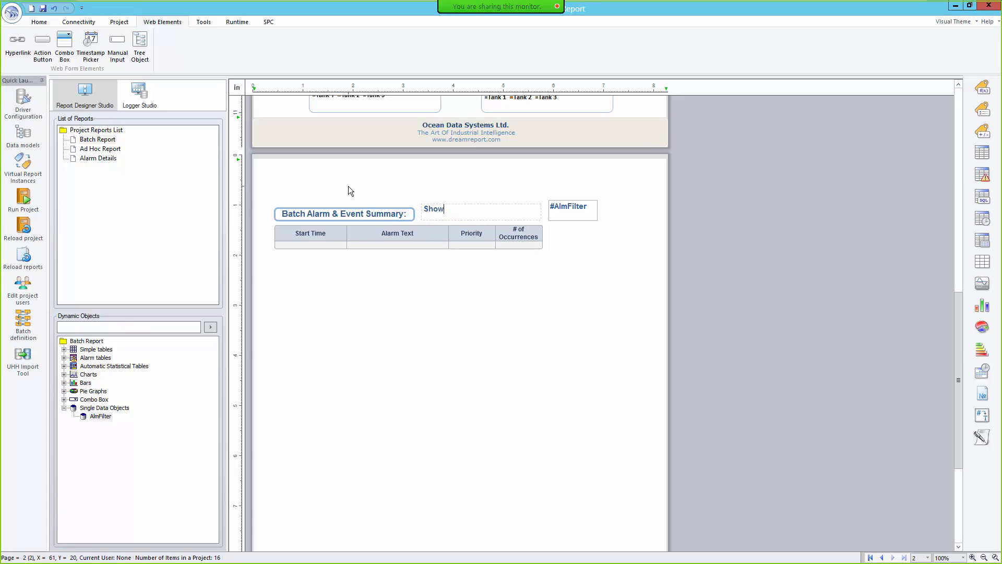
type(" Alarm Details")
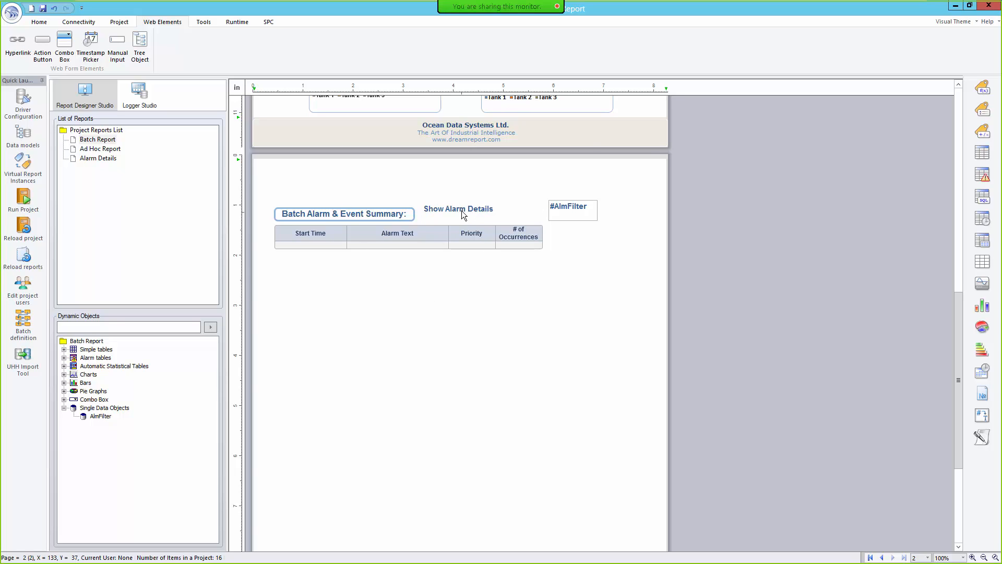
left_click(479, 214)
left_click_drag(478, 211, 474, 211)
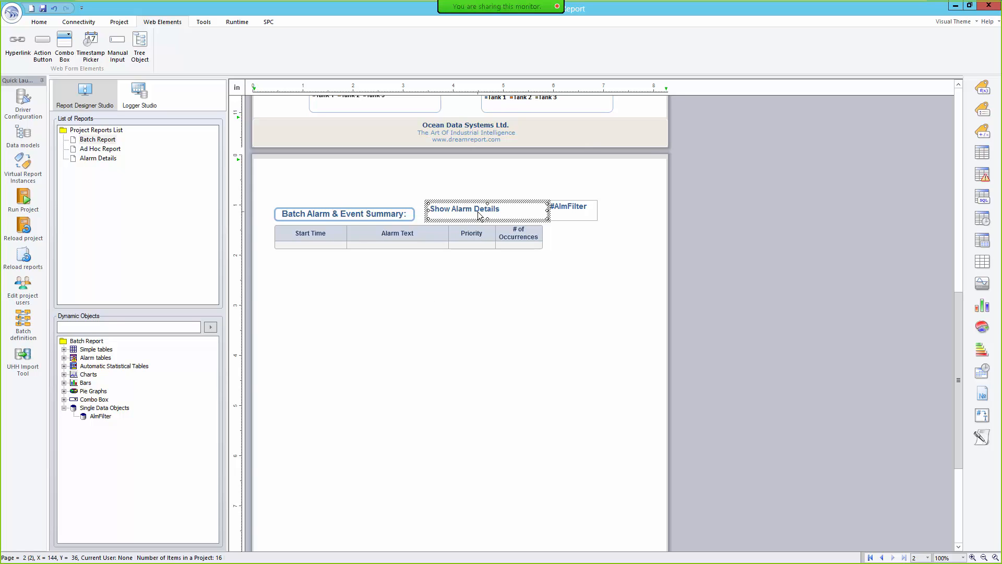
left_click(577, 299)
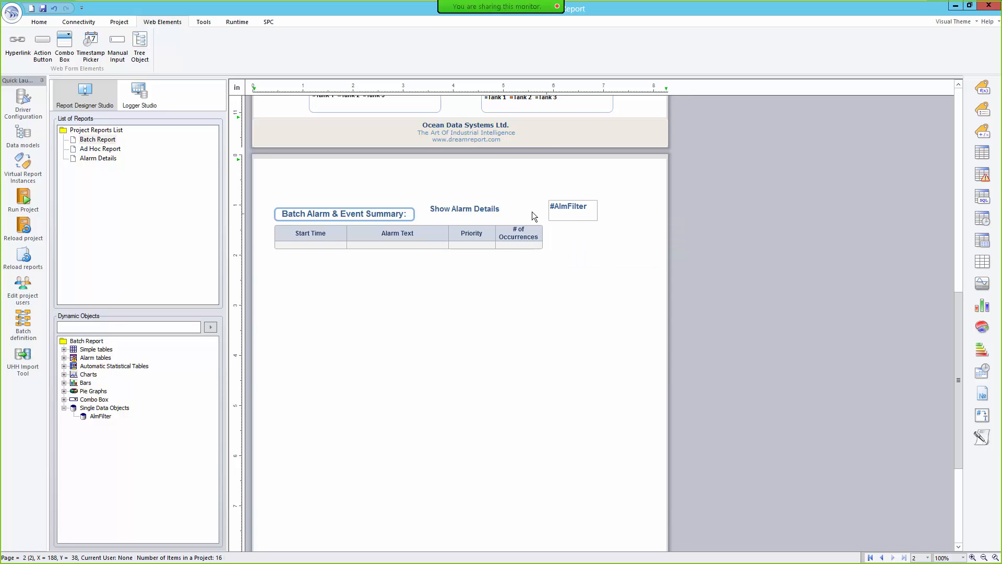
Open the Alarm Details report and review the advanced SQL condition of its Batch Alarm & Event Details table
double_click(98, 158)
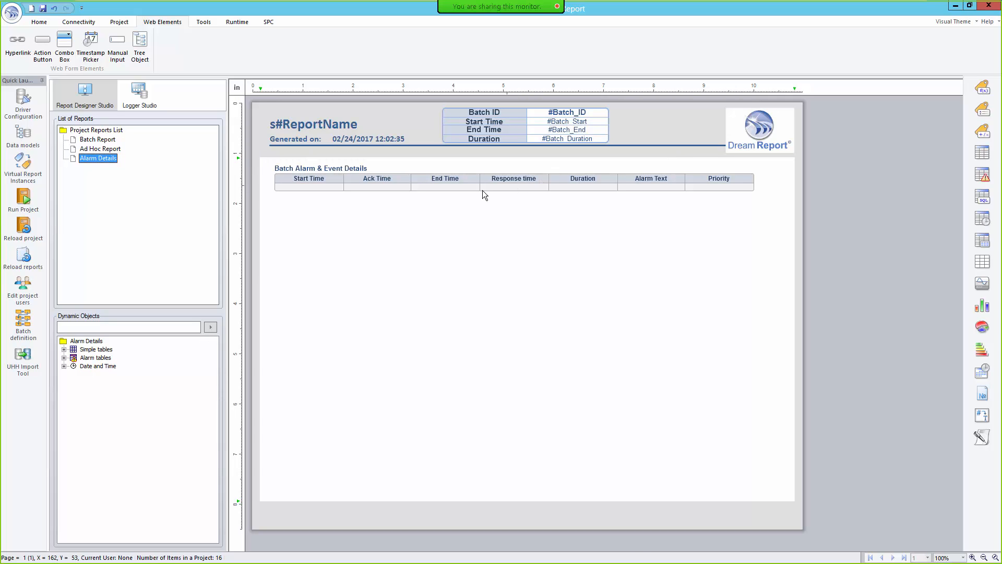
double_click(438, 182)
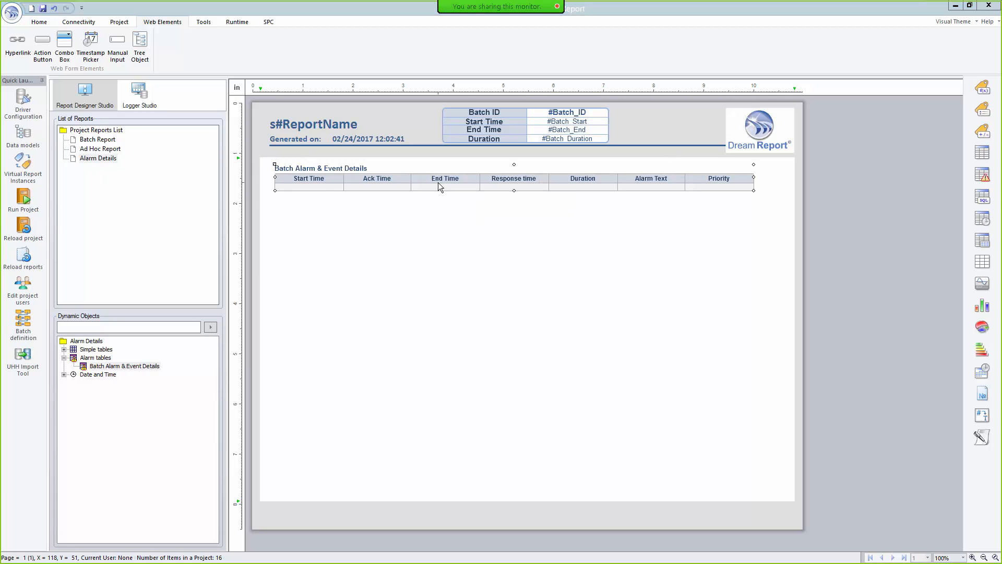
left_click(466, 124)
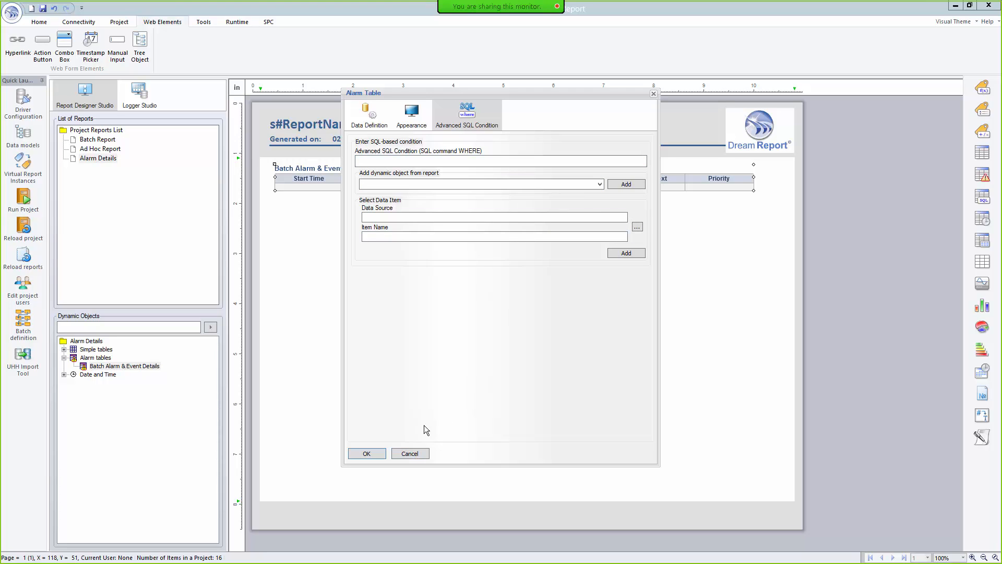
left_click(417, 453)
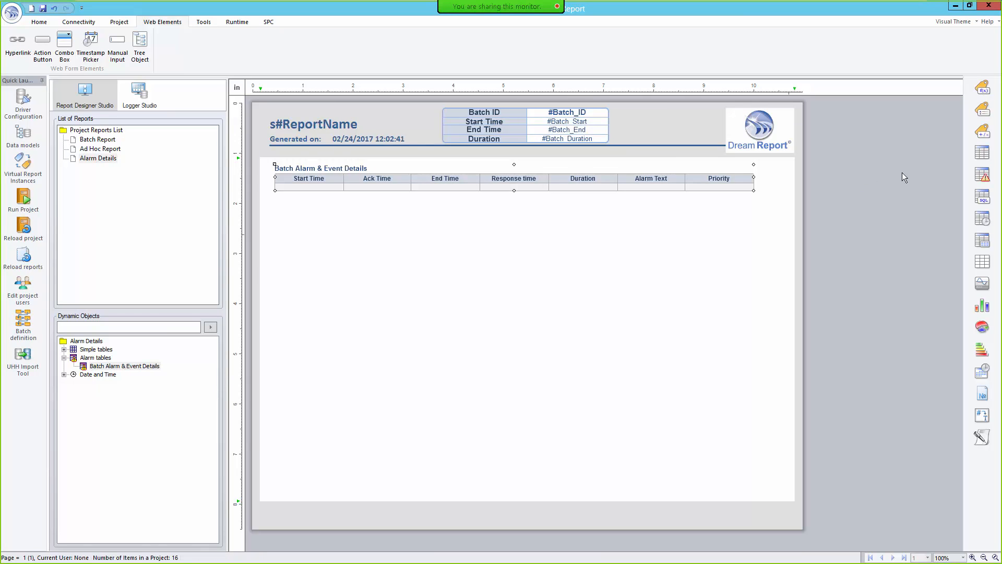
Add an expression object named expFilter above the table's Priority column, with the quoted ippAlarmFilter project parameter as its expression
left_click(983, 130)
left_click_drag(702, 160, 781, 183)
type("exp")
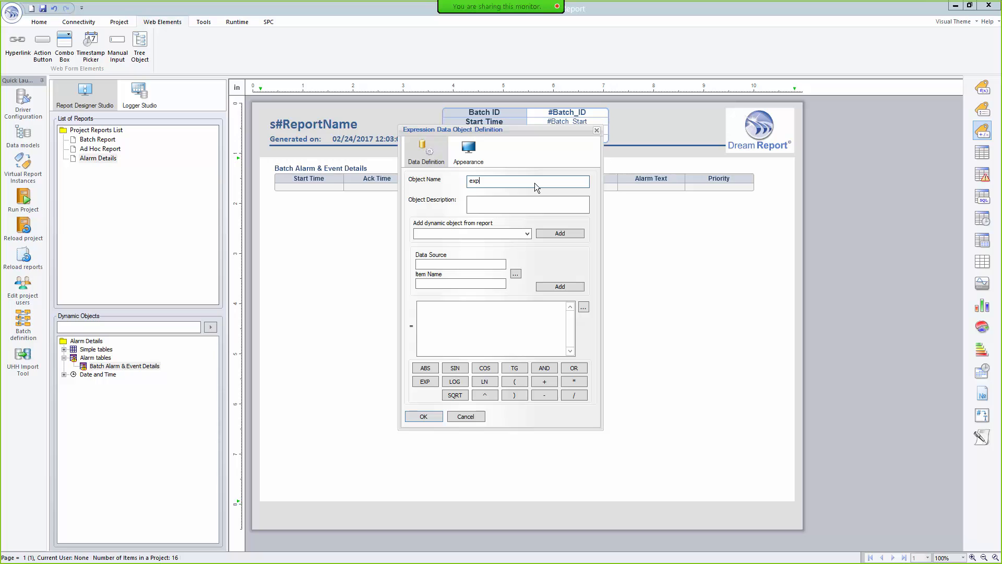
type("Filter")
left_click(429, 352)
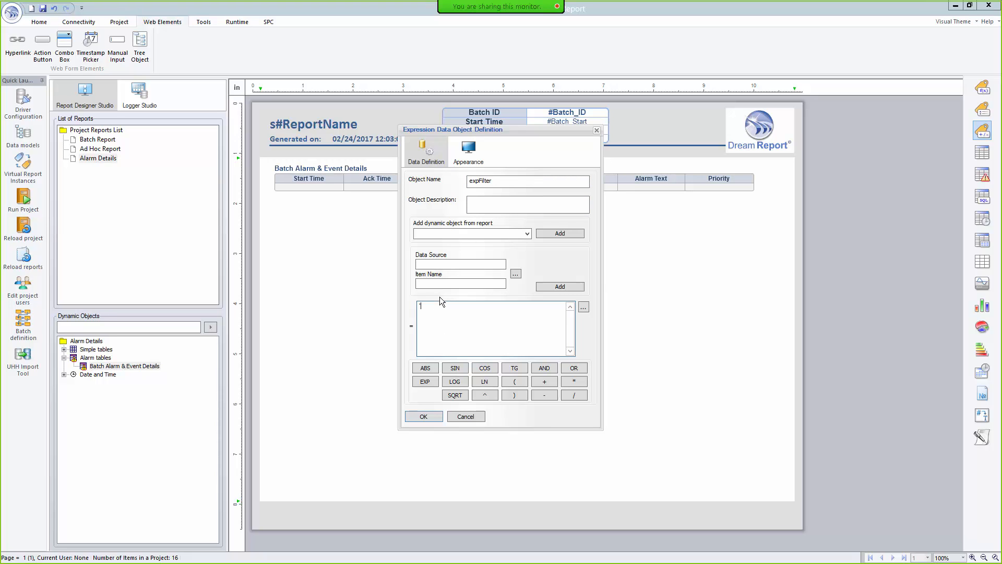
left_click(527, 233)
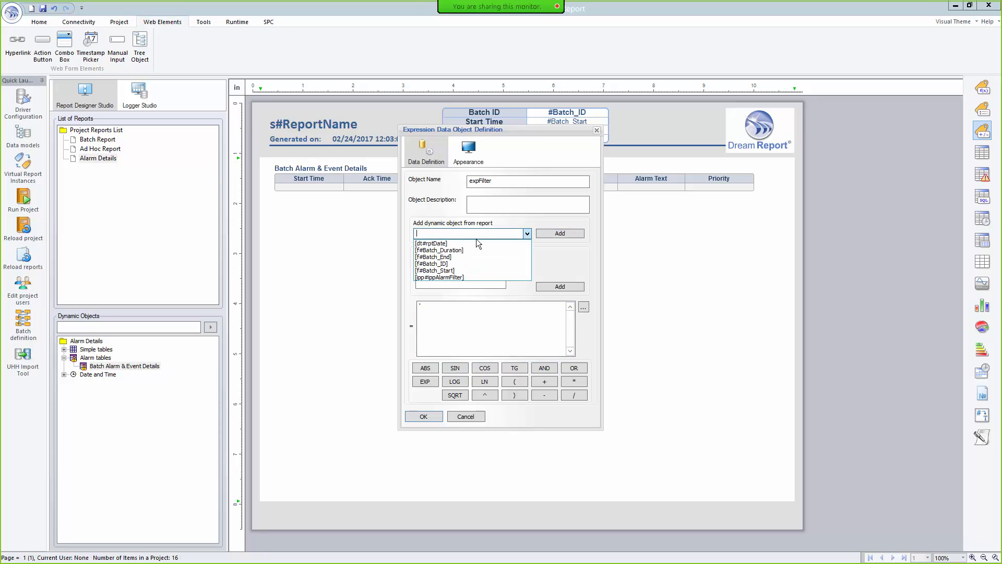
left_click(445, 278)
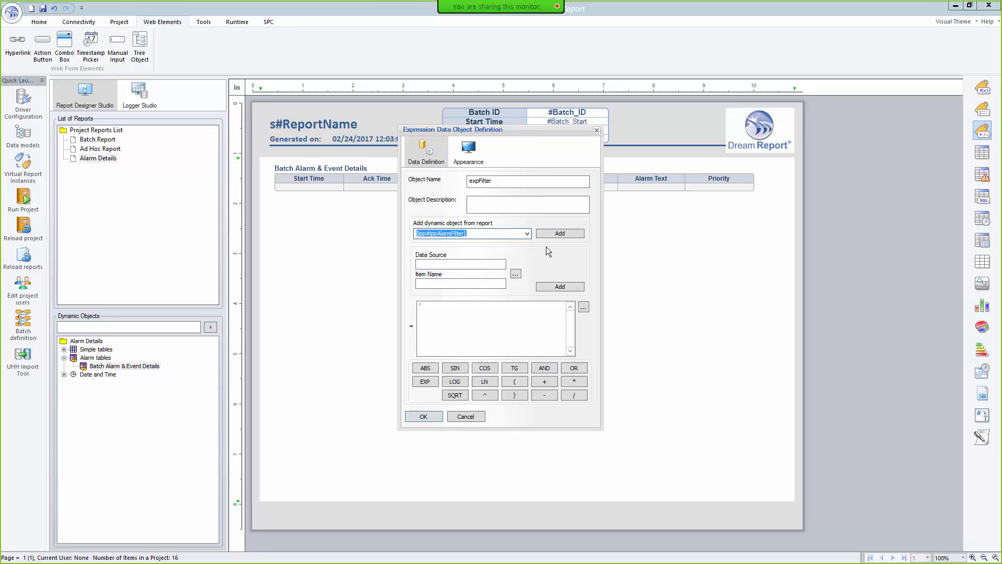
left_click(561, 235)
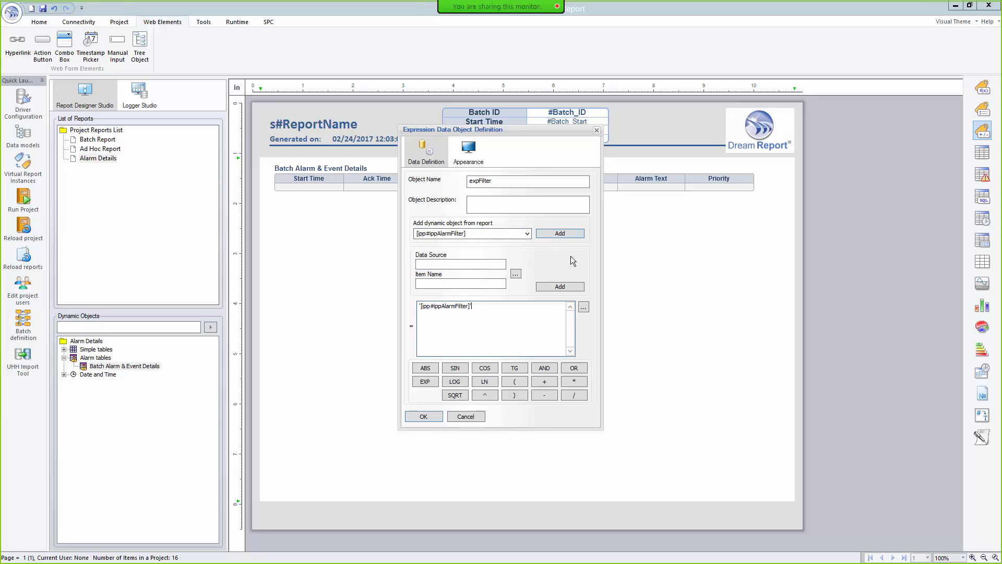
left_click(433, 417)
Review the appearance settings of the expFilter expression object
left_click(730, 168)
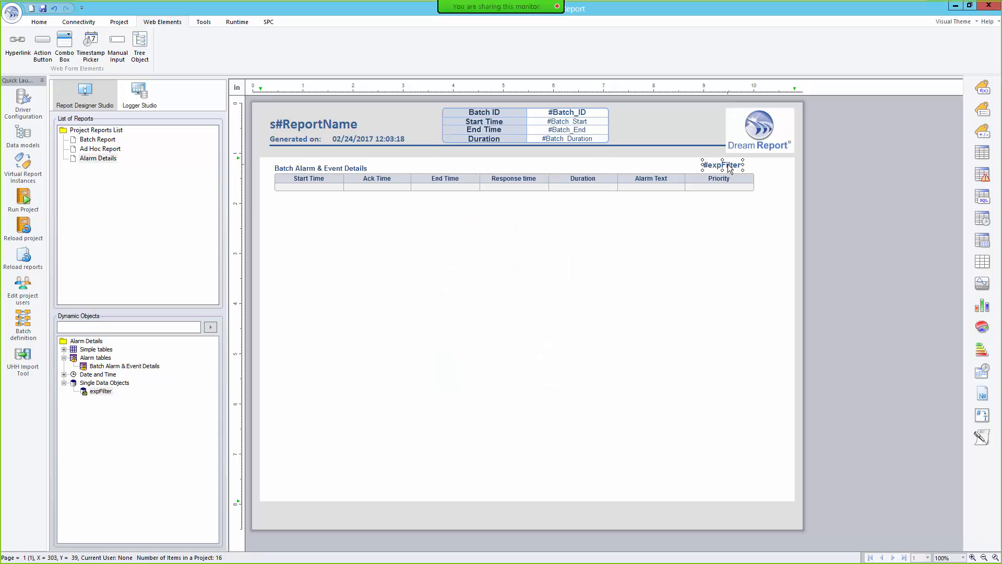
double_click(730, 168)
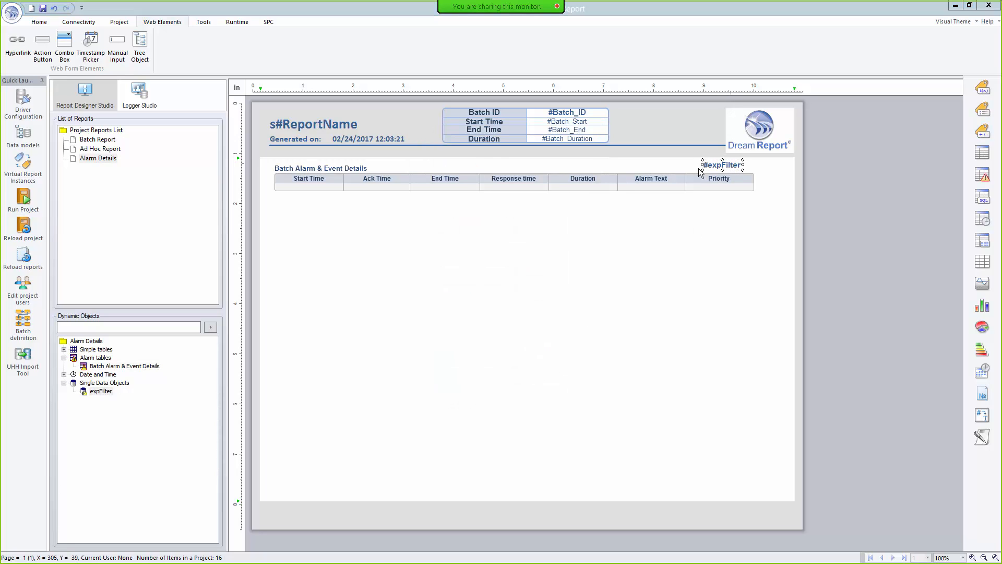
left_click(468, 154)
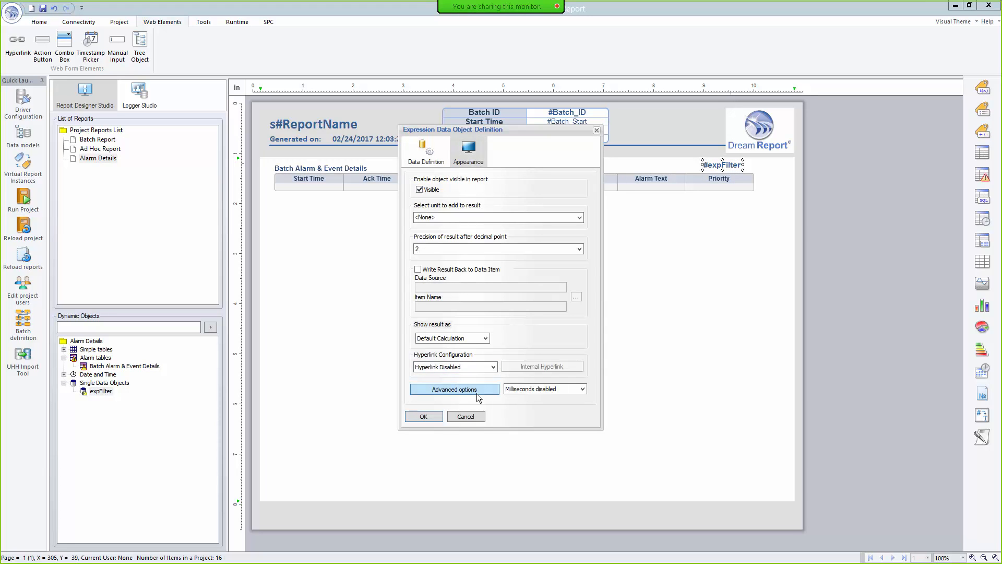
left_click(466, 416)
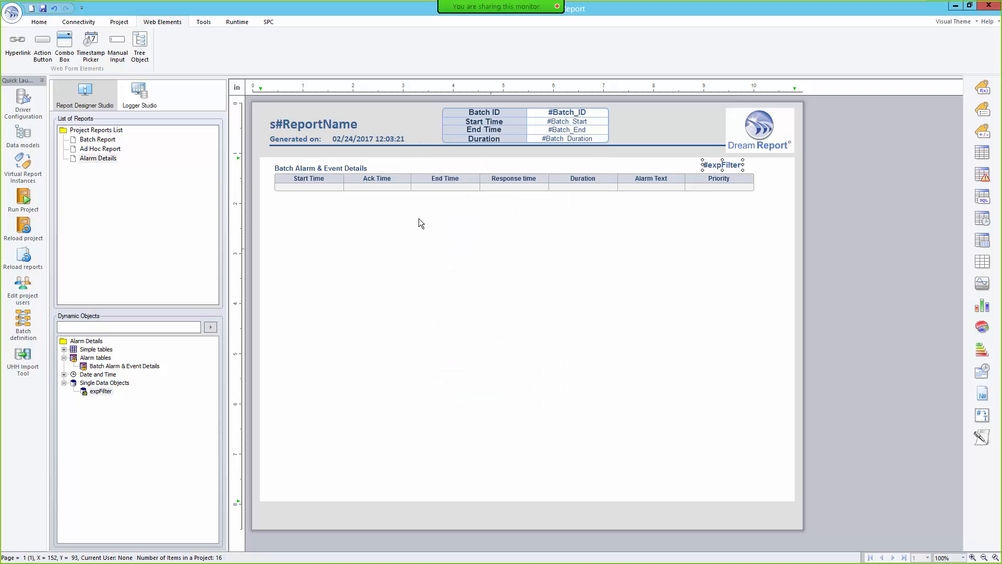
Set the Batch Alarm & Event Details table's advanced SQL condition to [Alarm_text] LIKE '%[f#expFilter]%'
double_click(370, 183)
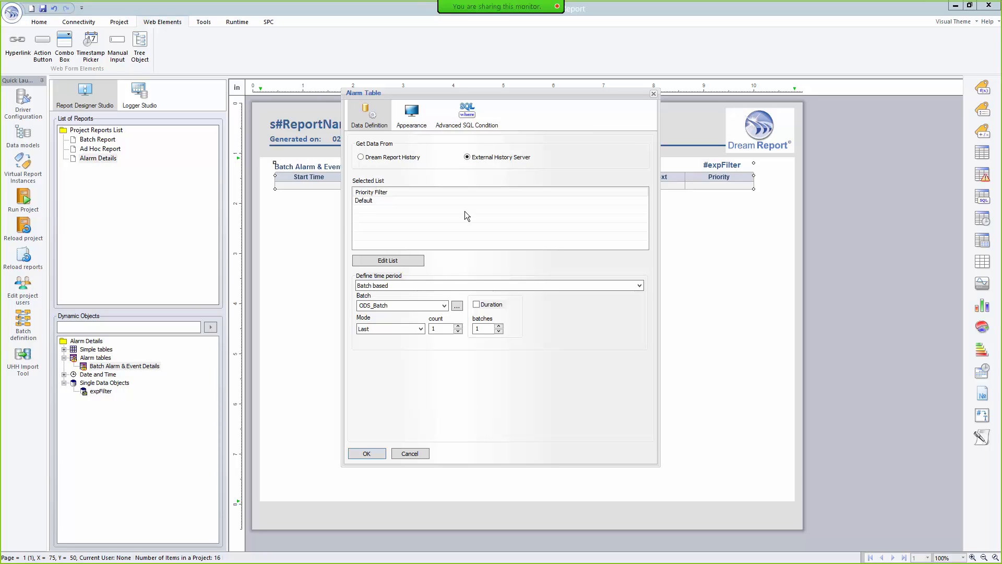
left_click(463, 128)
left_click(422, 161)
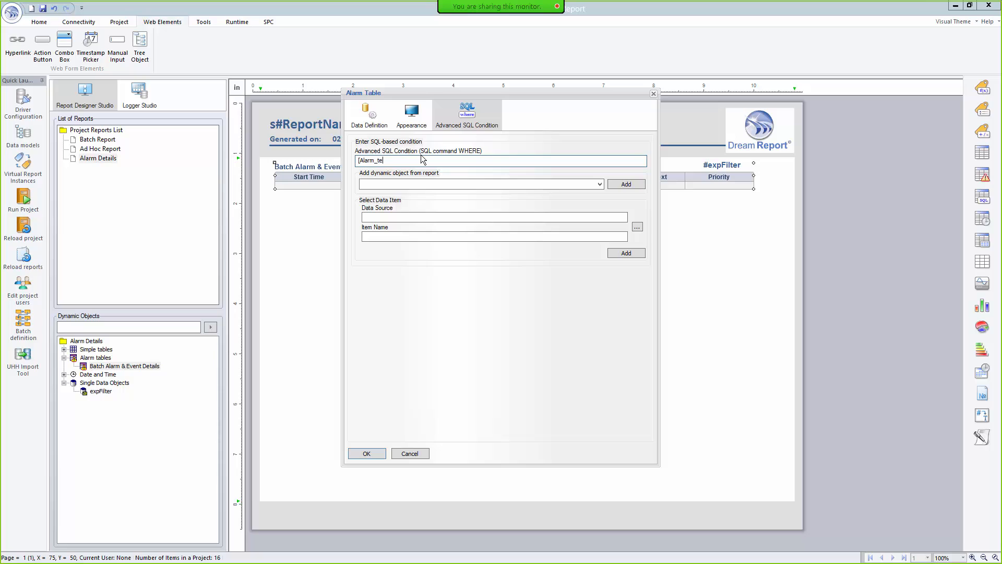
type("[Alarm_text] LIKE '%")
left_click(549, 185)
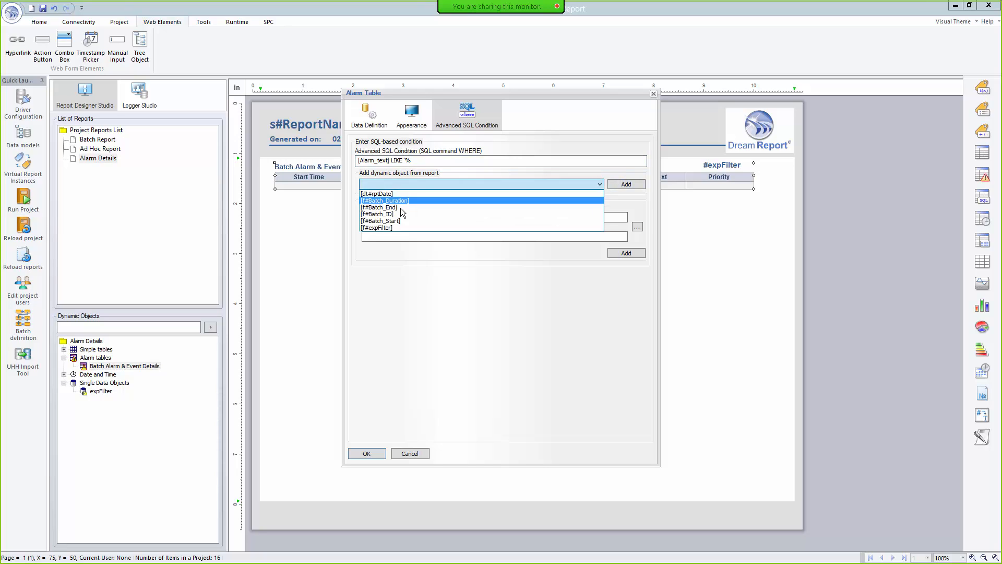
left_click(394, 225)
left_click(626, 184)
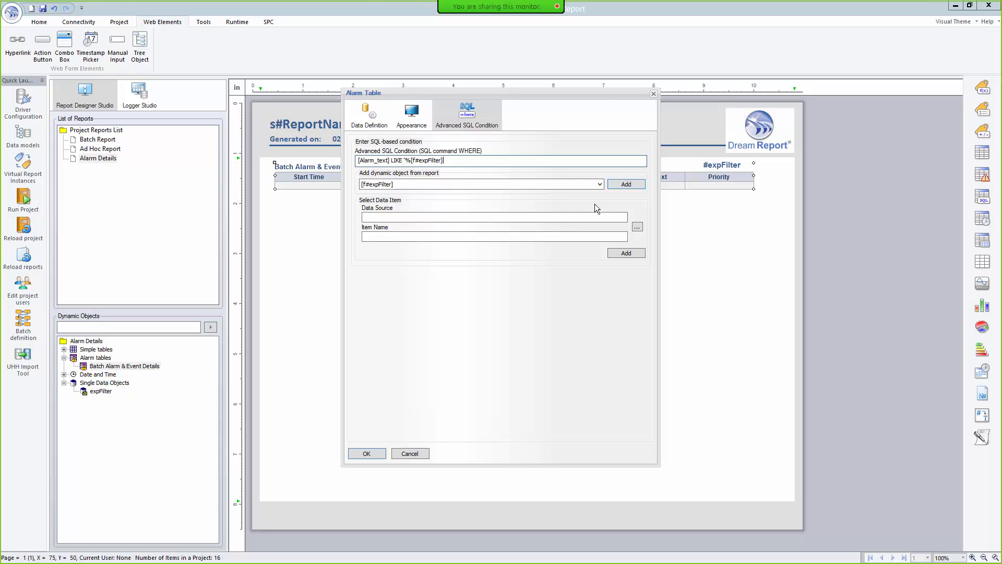
type("%")
left_click(369, 453)
Return to the Batch Report and reload the reports at runtime, saving the changes
left_click(108, 140)
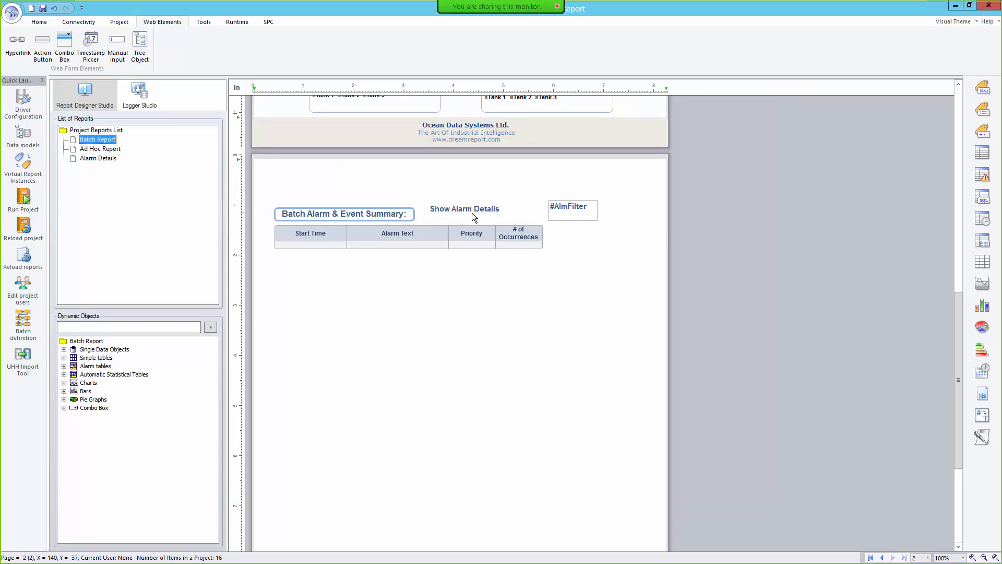
left_click(23, 256)
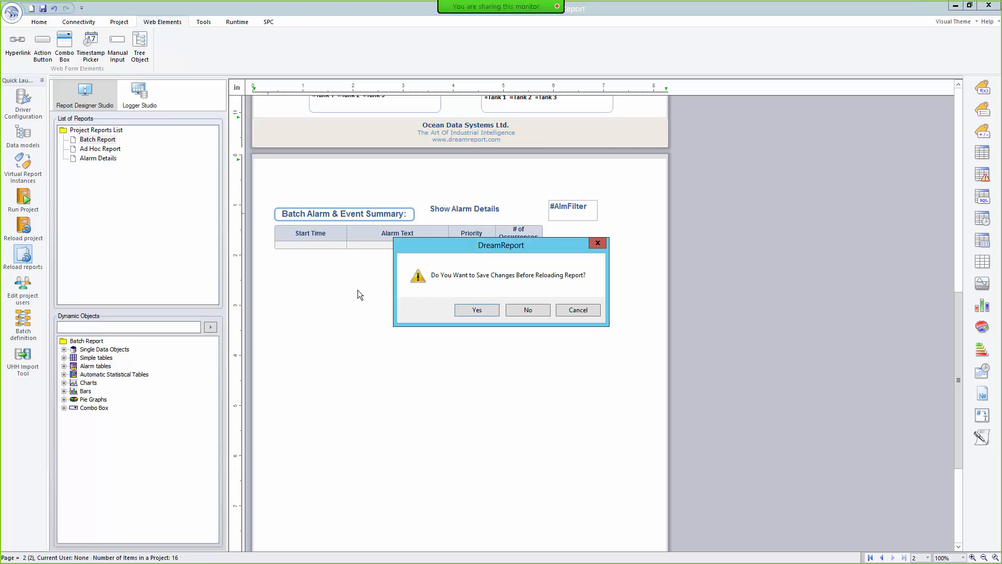
left_click(476, 310)
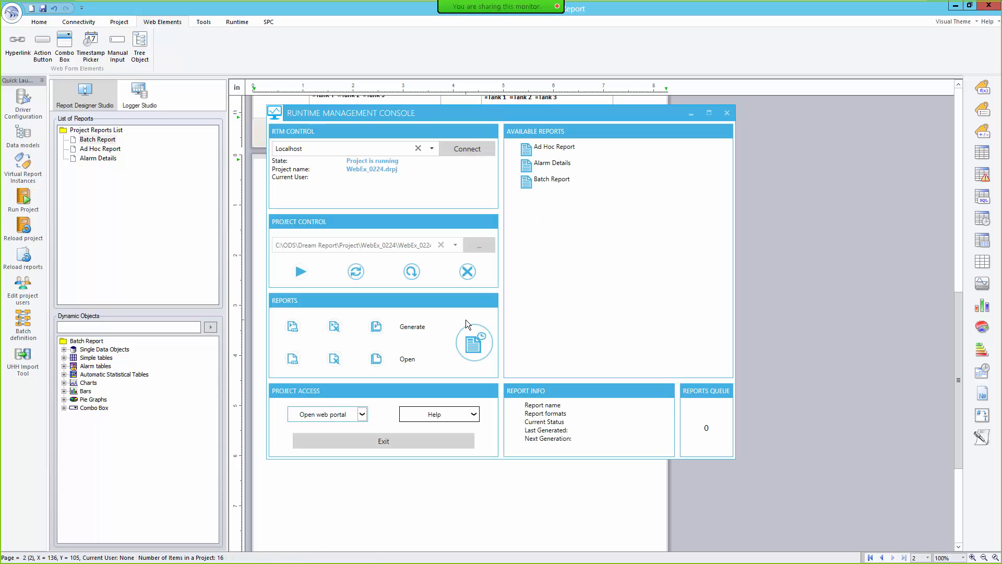
Switch to the DR Web Portal and check the Alarm Details entry in its report list
key("alt+Tab")
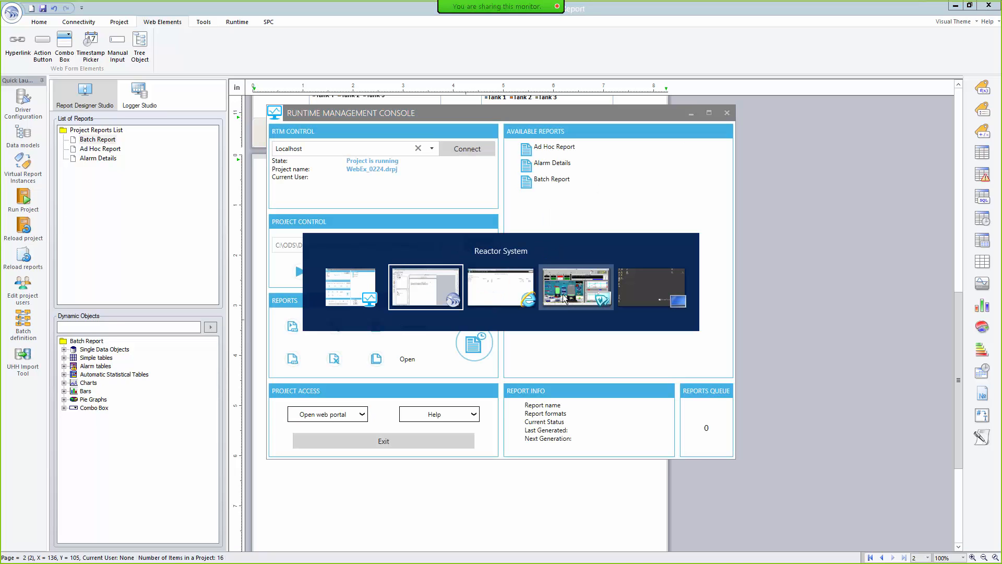
key("alt+Tab")
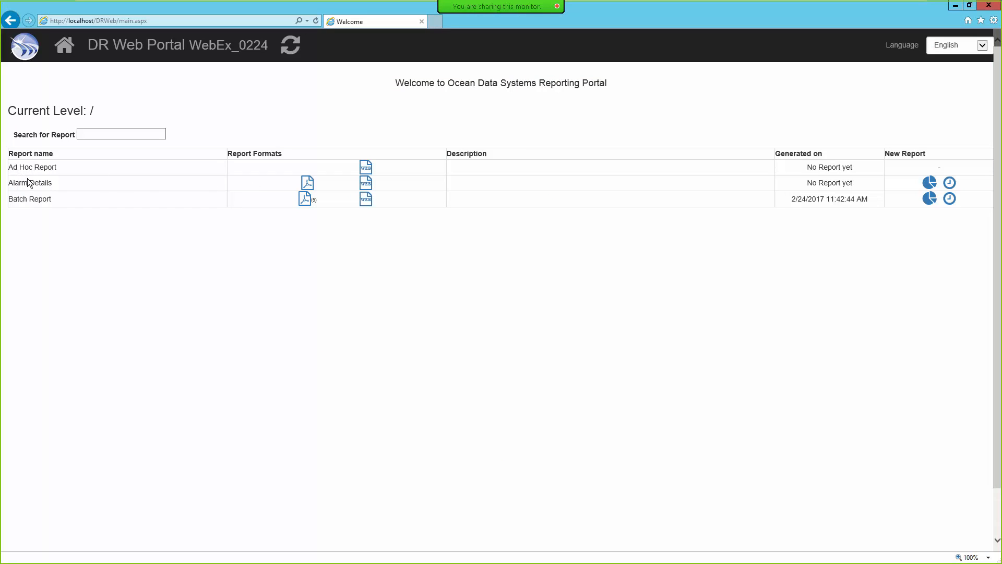
left_click_drag(33, 182, 8, 180)
Switch back to Dream Report and disable "Show report in the list" in the Alarm Details report's runtime settings
key("alt+Tab")
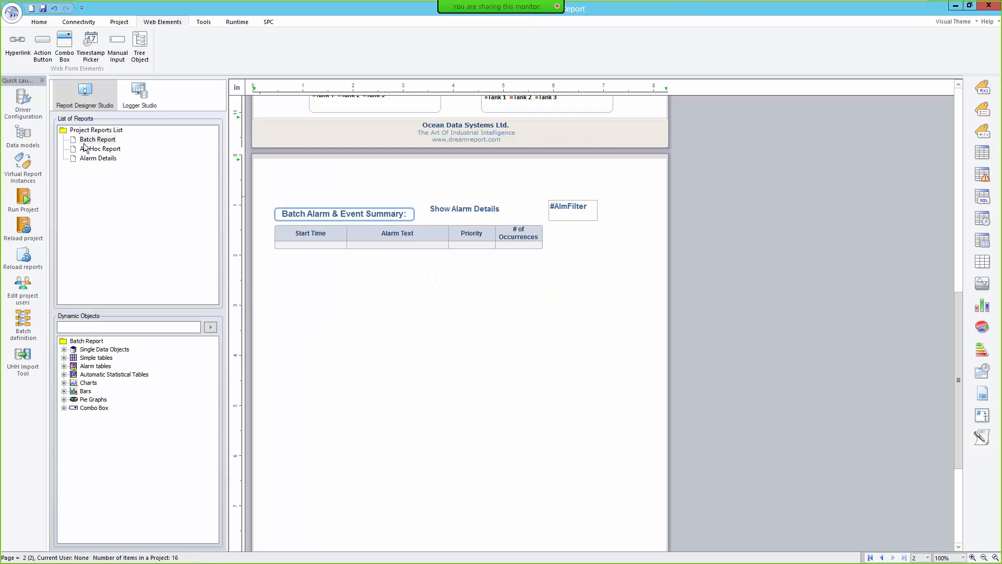
double_click(98, 157)
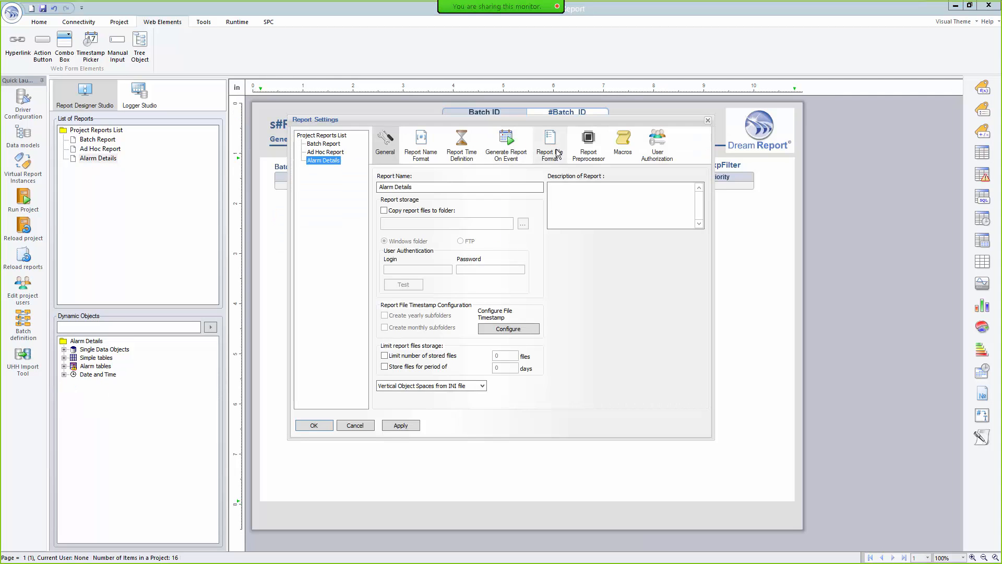
left_click(552, 145)
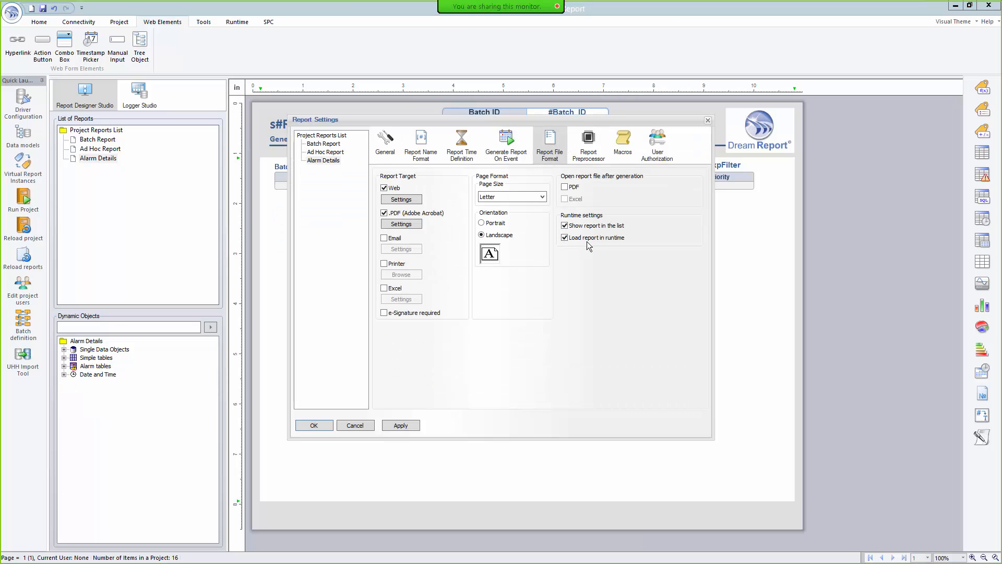
left_click(564, 225)
left_click(313, 425)
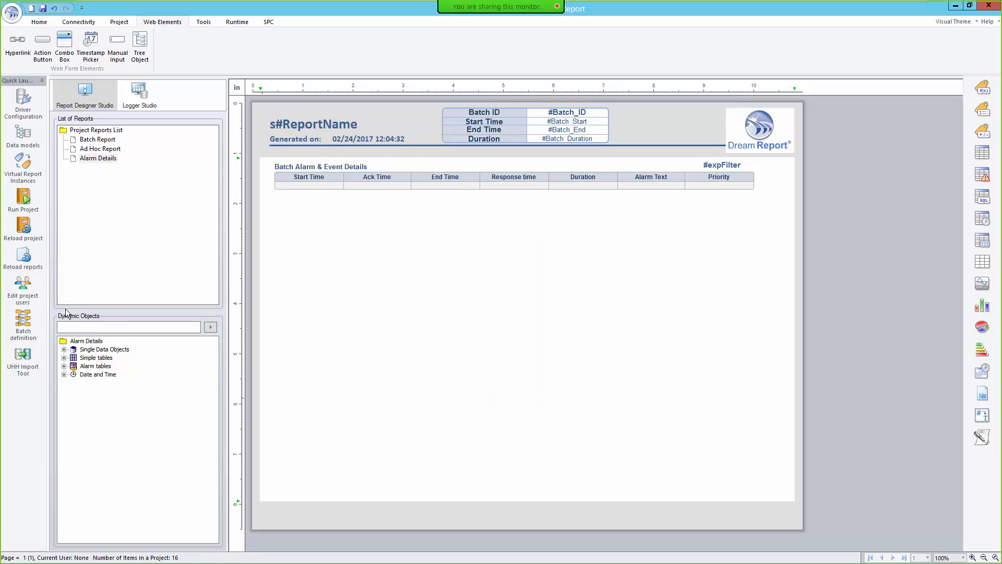
Save the changes and reload the reports, then open the web version of the Batch Report in the DR Web Portal
left_click(23, 255)
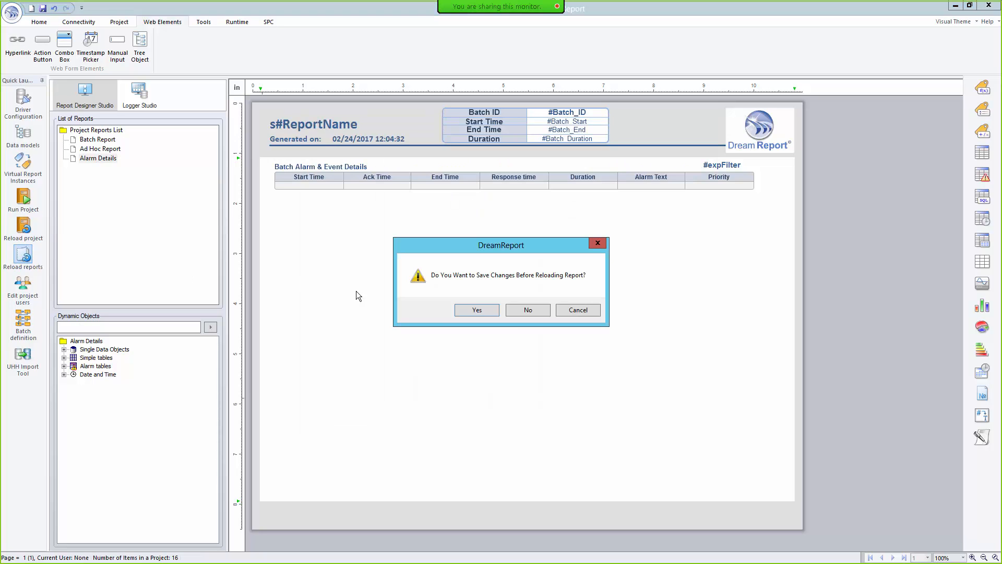
left_click(486, 313)
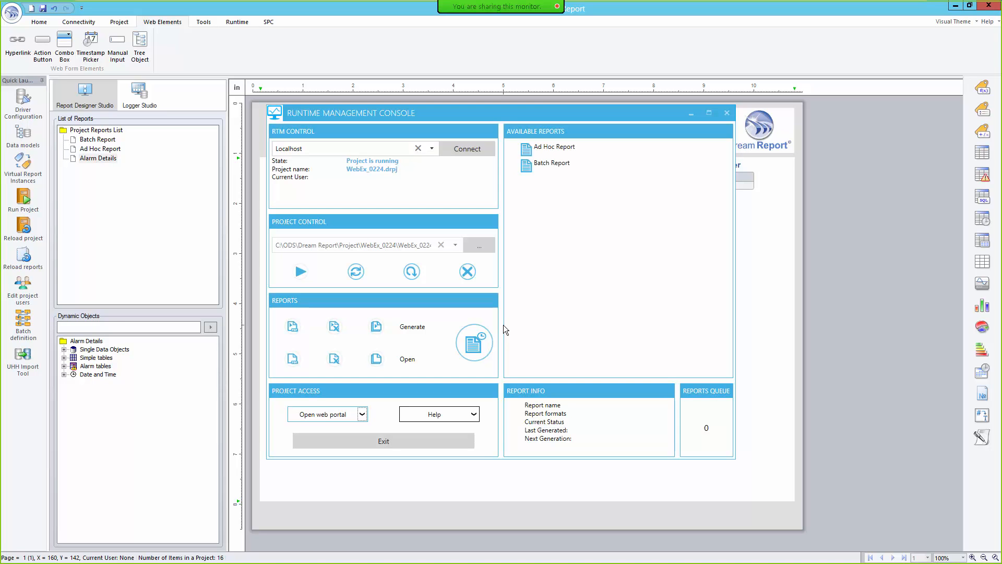
key("alt+Tab")
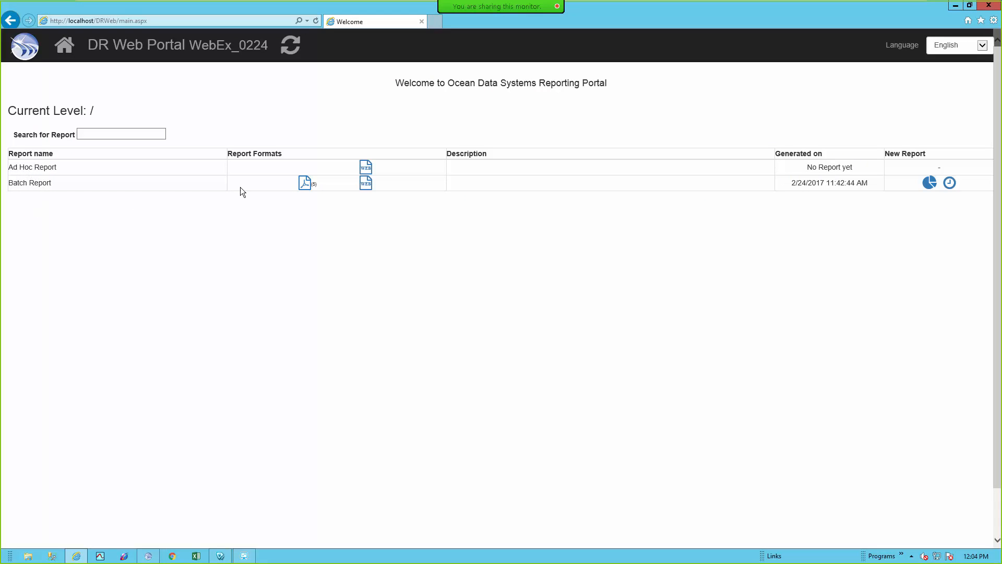
left_click(366, 184)
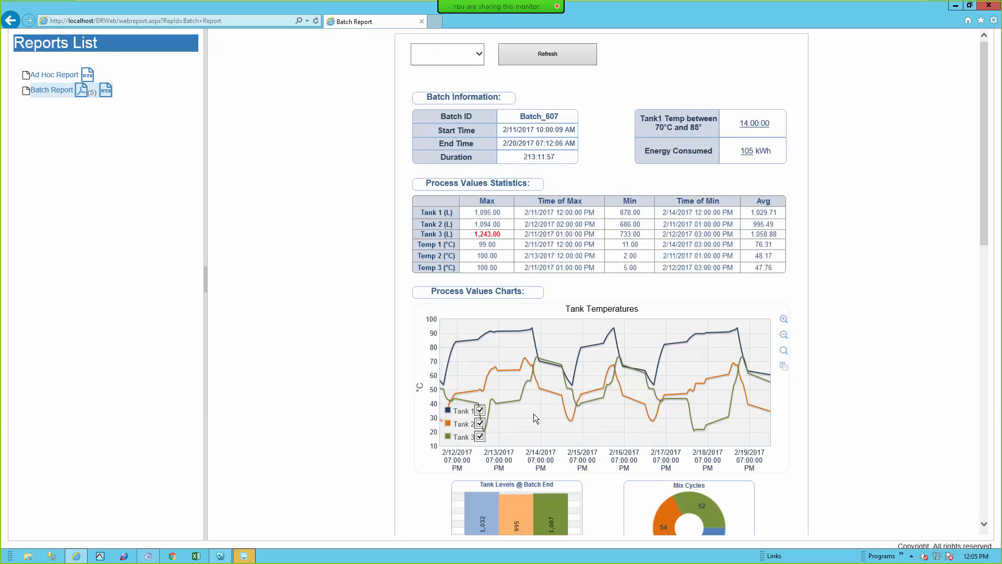
Choose Batch_150 in the web Batch Report's batch list and refresh the report for that batch
left_click(479, 58)
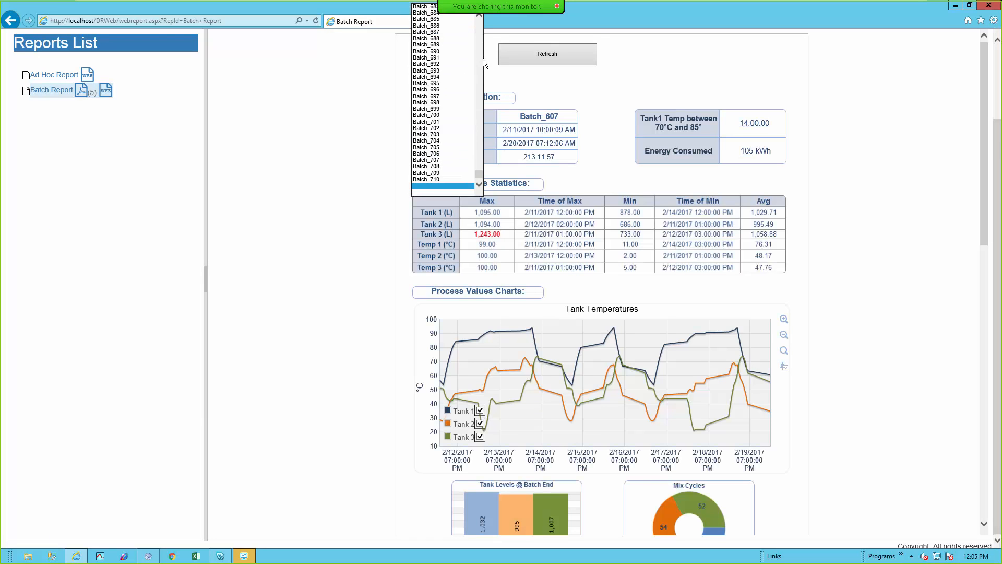
scroll(462, 59, "up", 4)
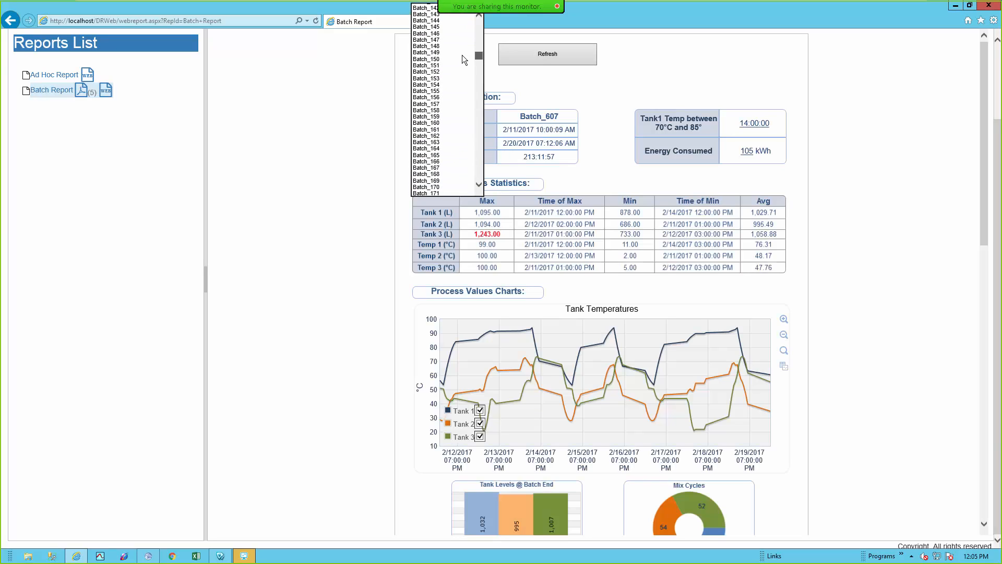
left_click(446, 58)
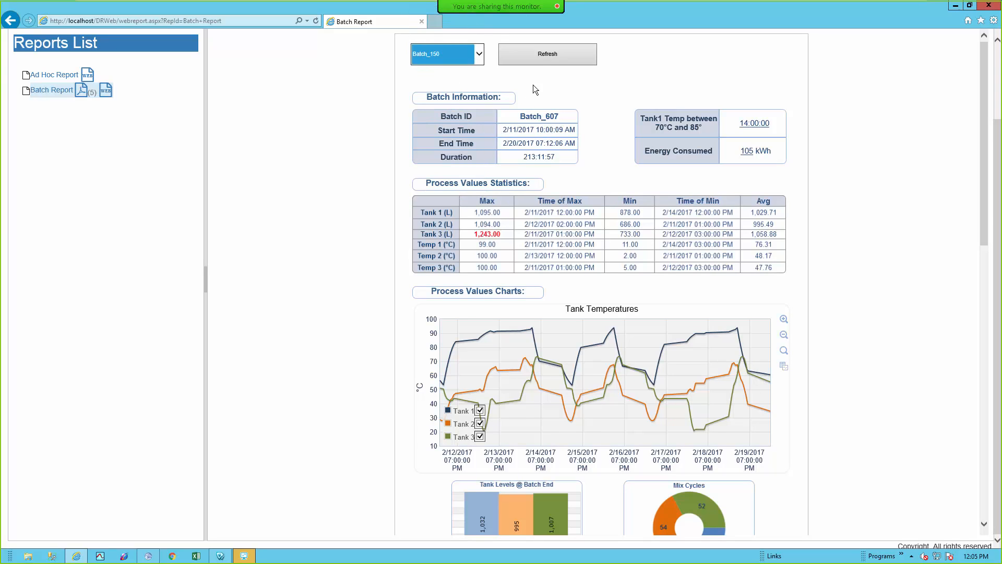
left_click(543, 58)
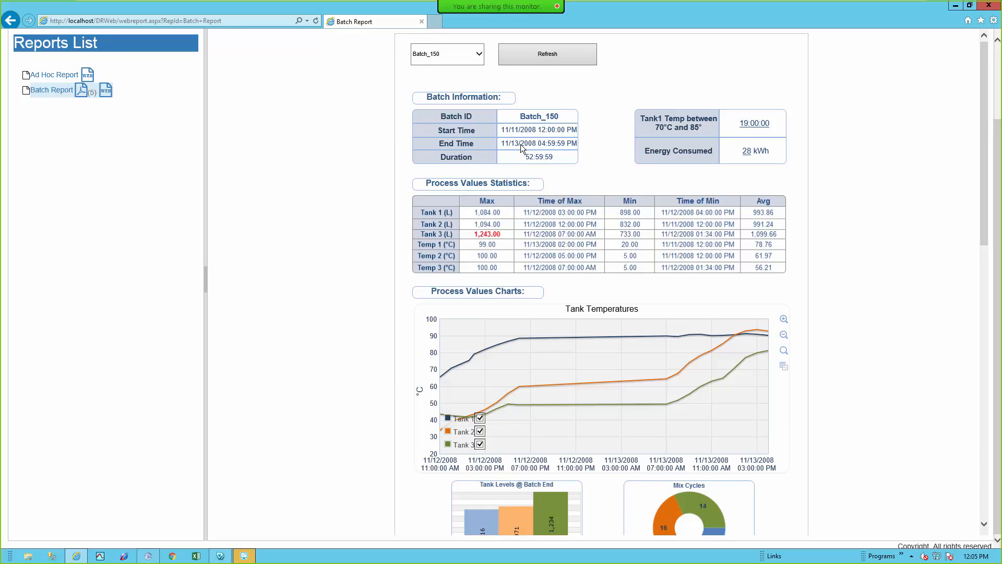
Enter "Temp" as the alarm filter beside the Batch Alarm & Event Summary and follow the Show Alarm Details link
left_click_drag(988, 122, 993, 327)
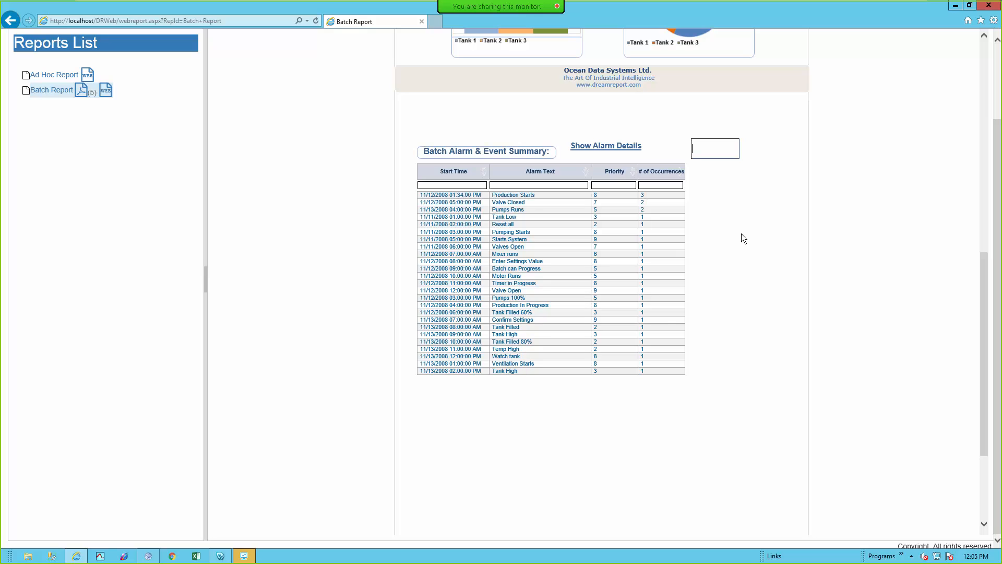
type("Temp")
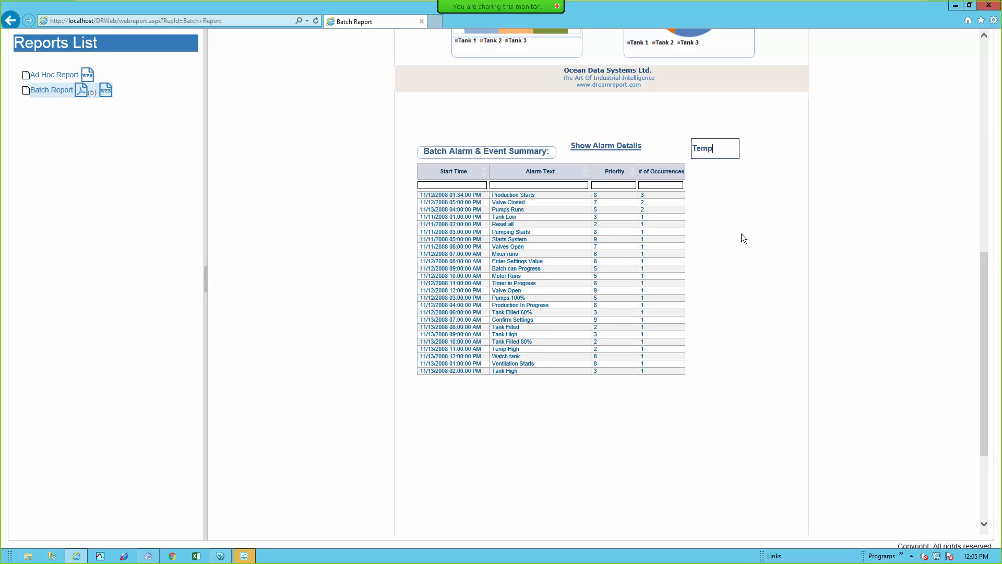
left_click(601, 146)
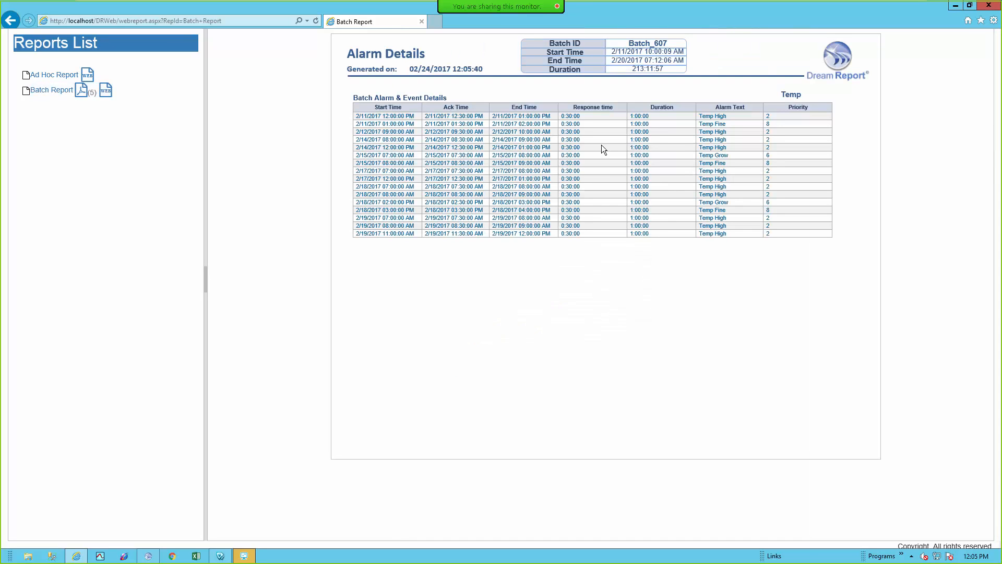
scroll(604, 300, "up", 2)
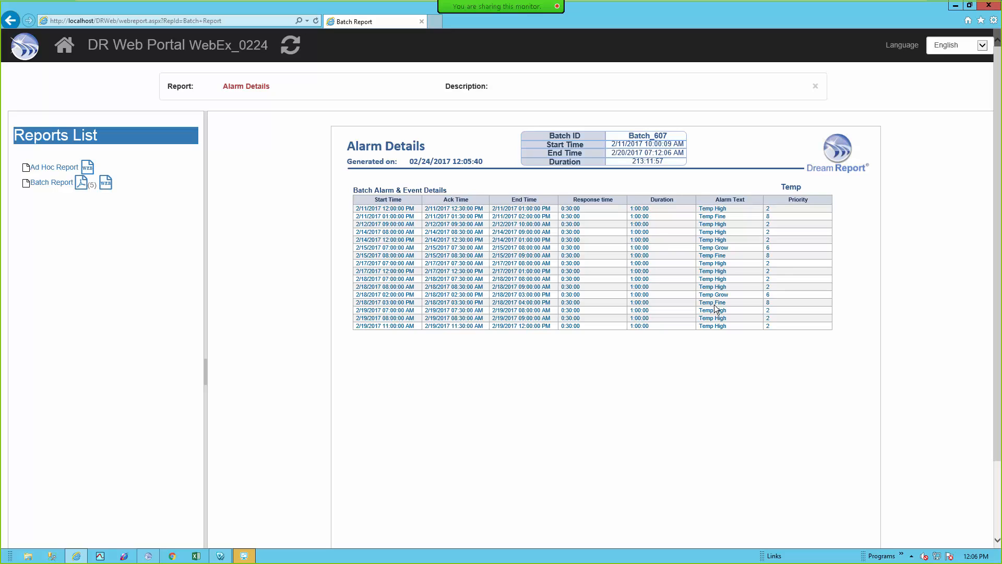
Switch to Dream Report, open the Batch Report and review the Refresh button's dynamic parameters without changing them
key("alt+Tab")
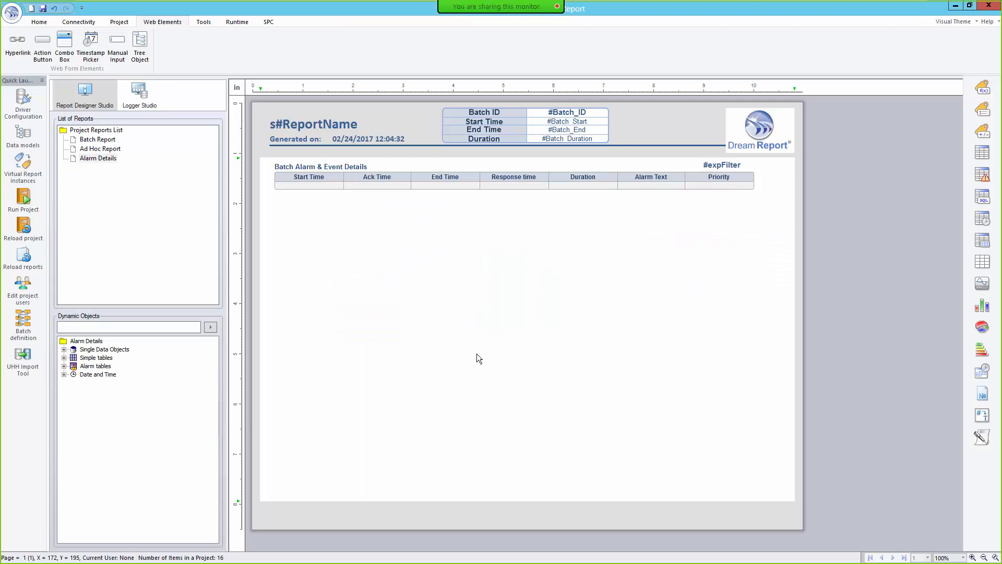
double_click(91, 141)
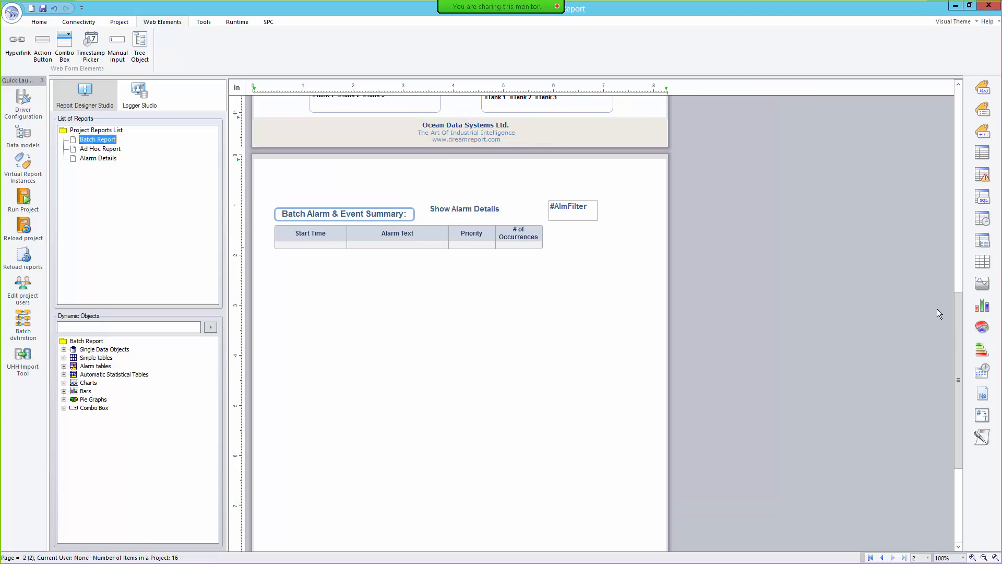
left_click_drag(957, 330, 963, 116)
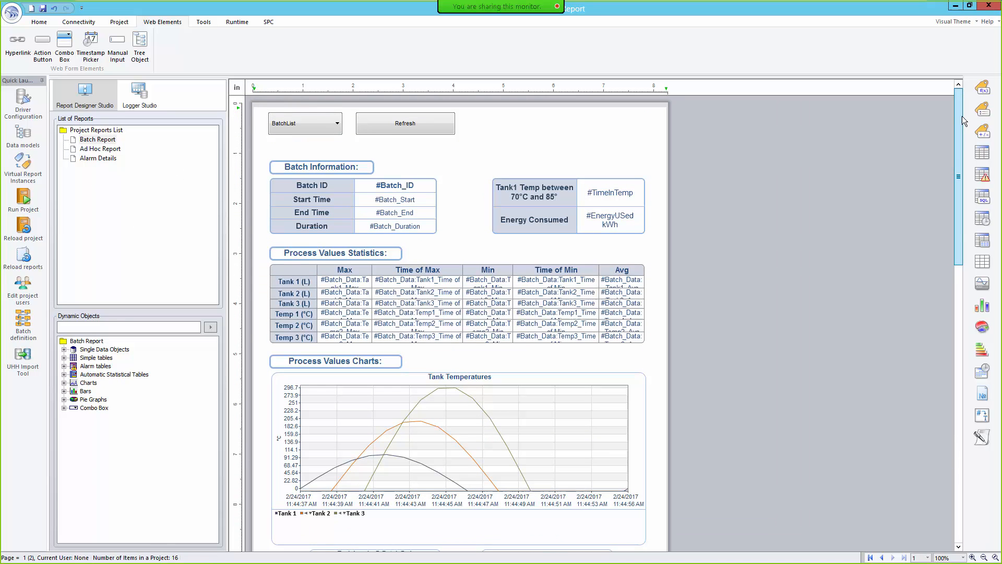
double_click(396, 125)
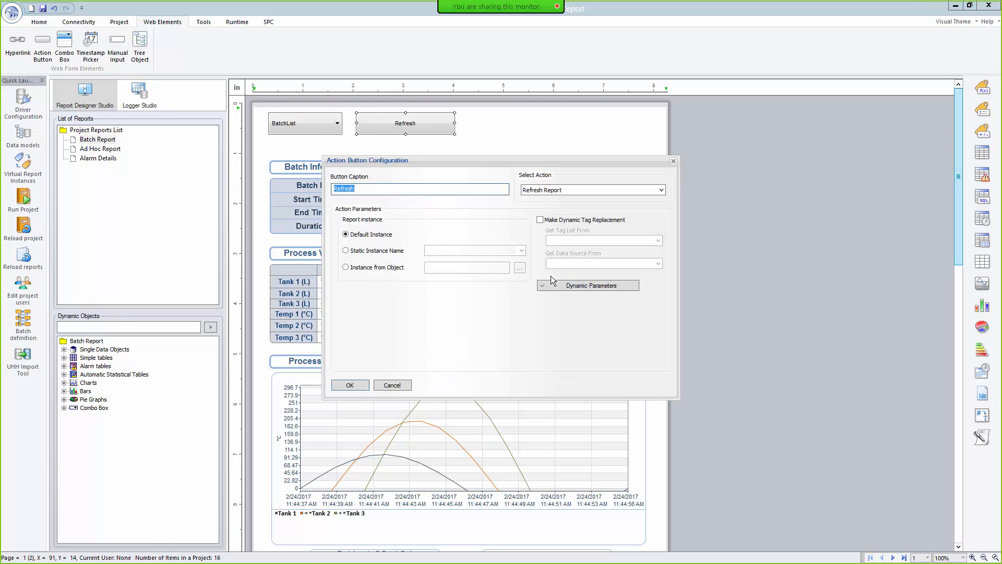
left_click(568, 286)
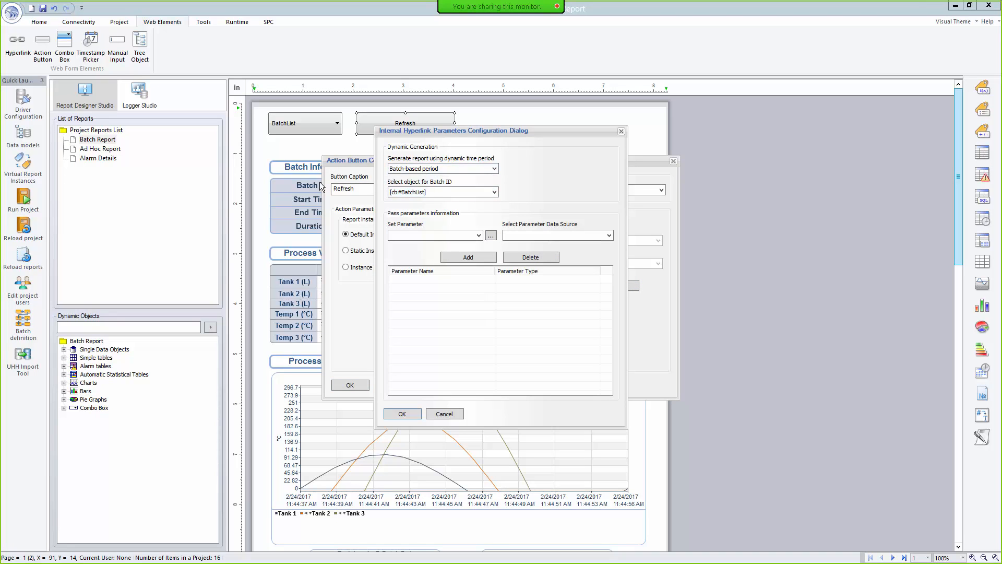
left_click(446, 414)
left_click(400, 384)
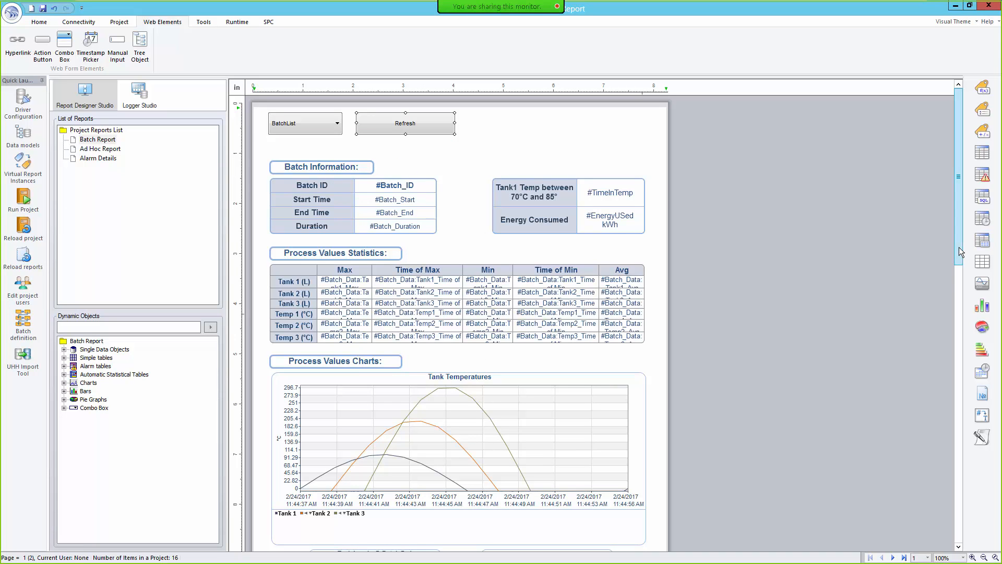
Configure the Show Alarm Details hyperlink's dynamic parameters to use a batch-based period with [cb#BatchList] as the Batch ID object
left_click_drag(959, 247, 927, 458)
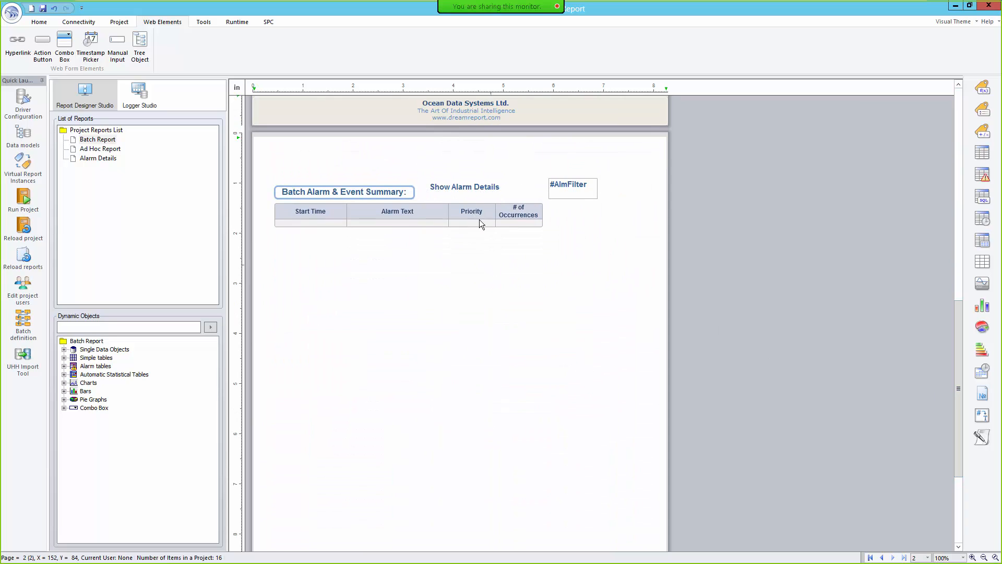
right_click(465, 186)
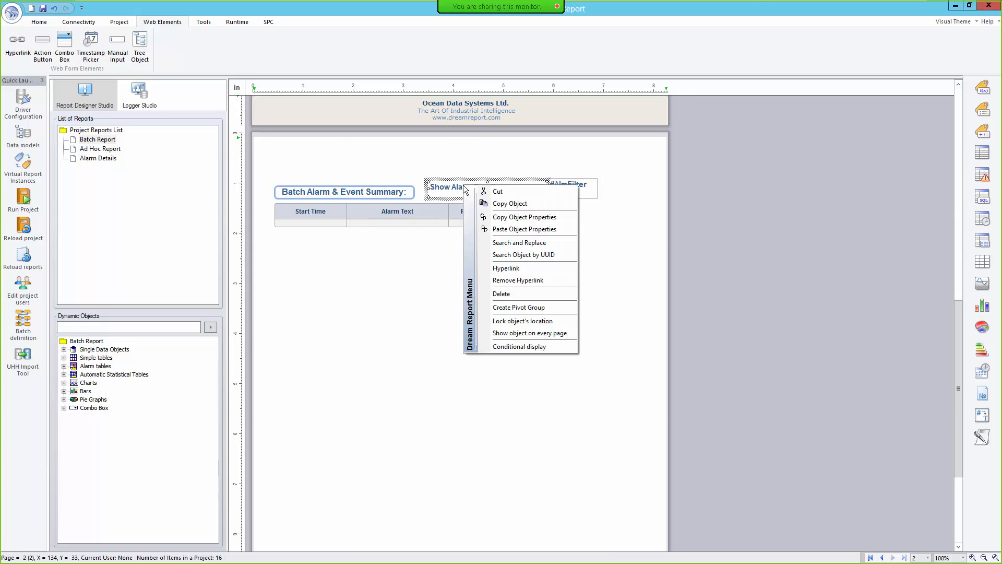
left_click(521, 270)
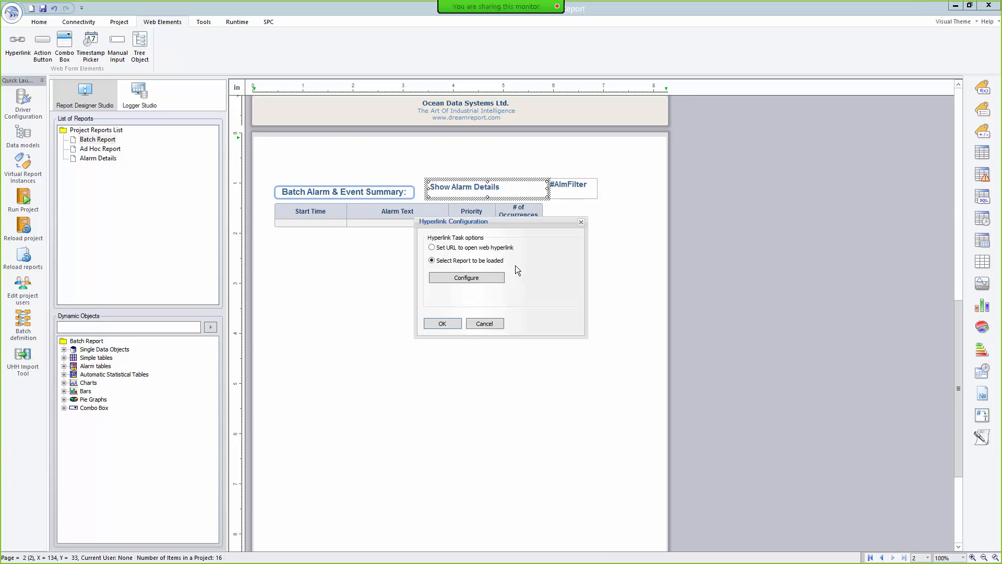
left_click(484, 277)
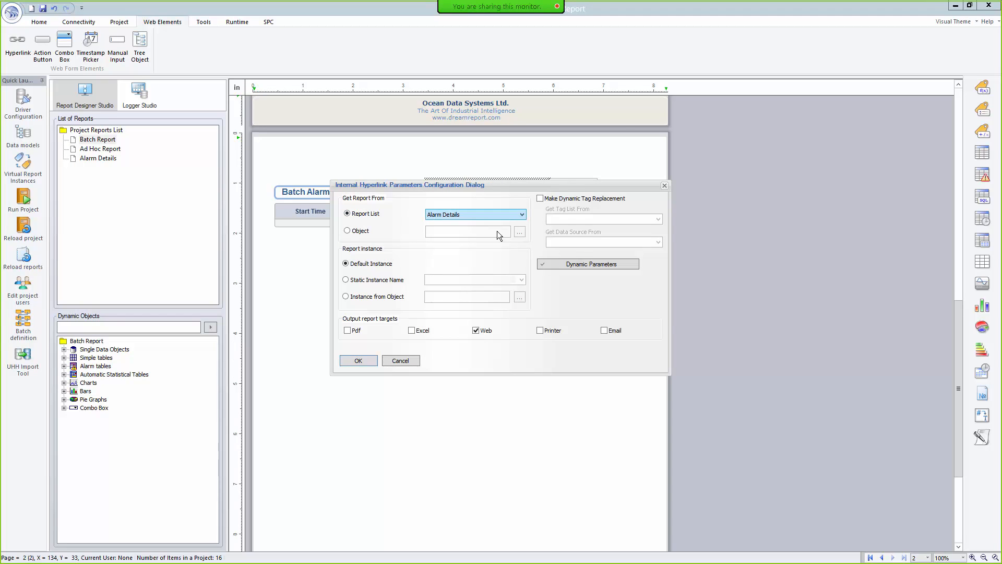
left_click(589, 264)
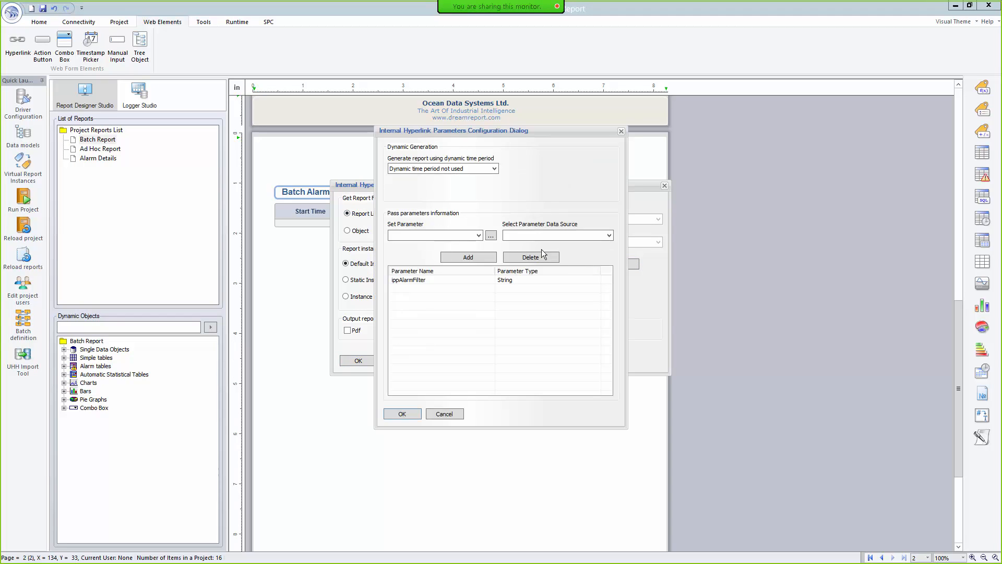
left_click(495, 167)
left_click(437, 192)
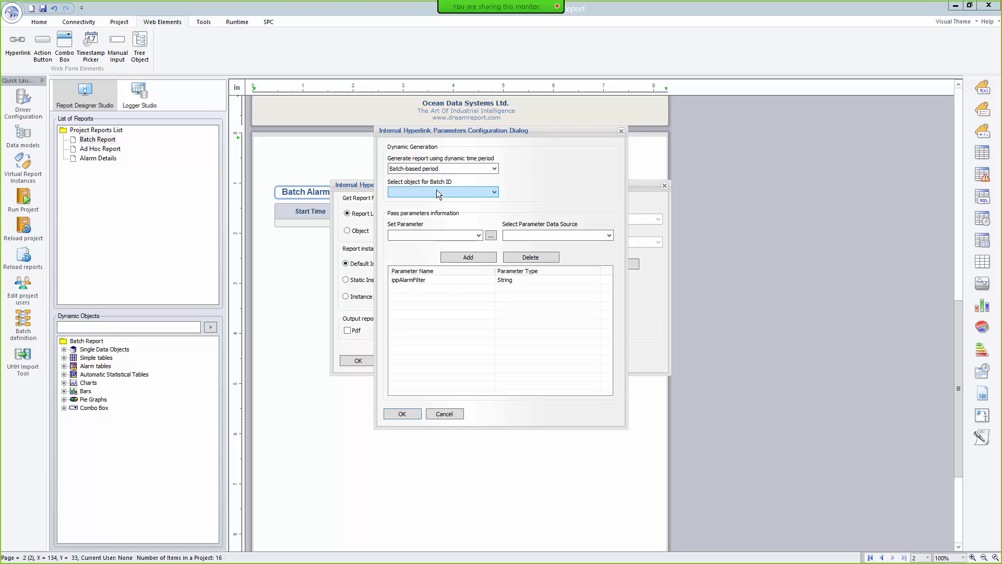
left_click(441, 192)
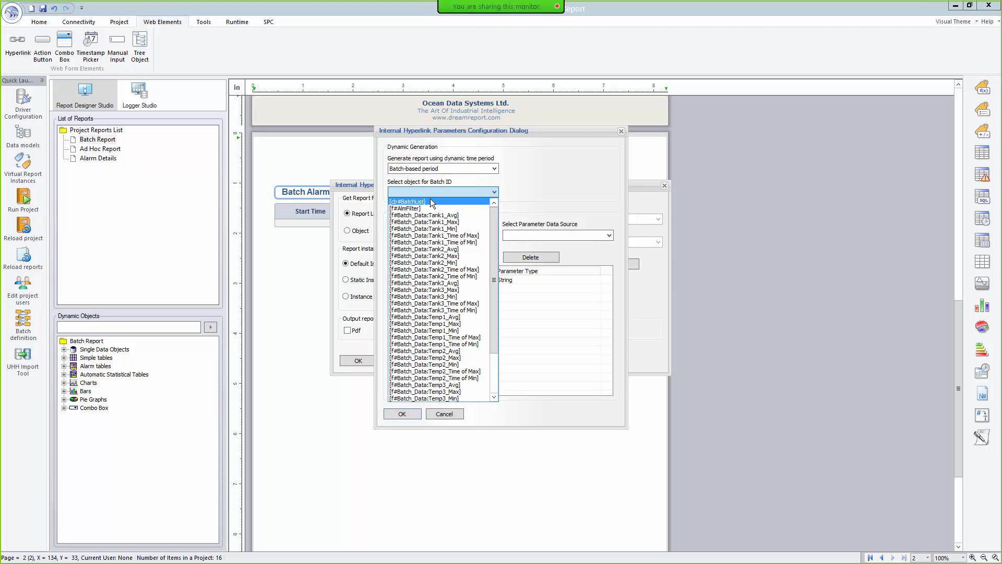
left_click(432, 202)
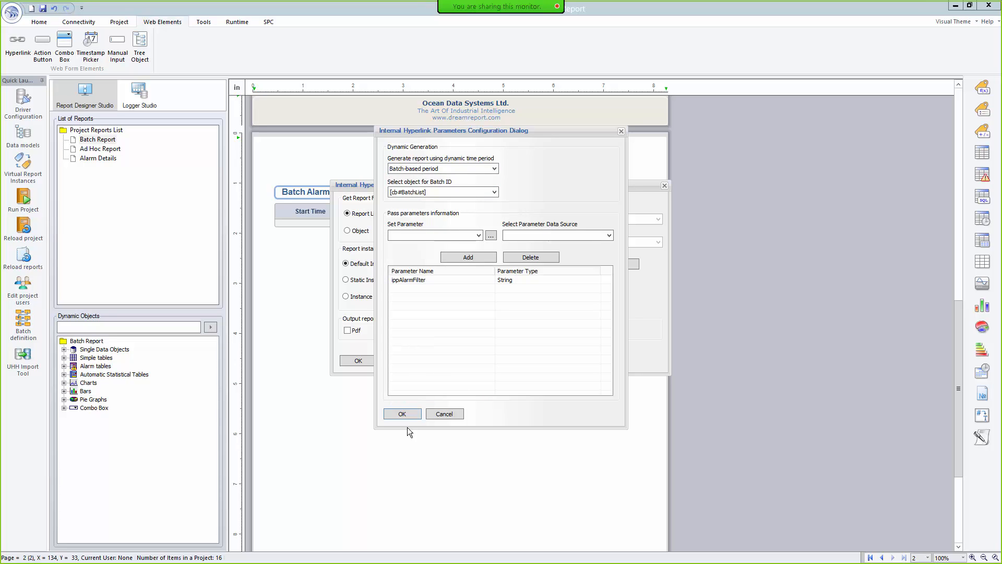
left_click(403, 412)
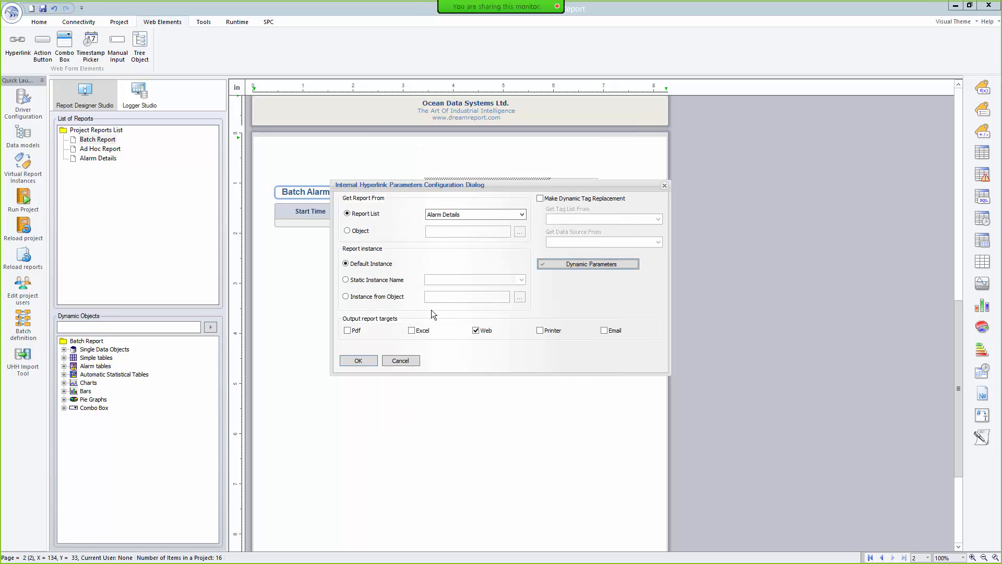
left_click(374, 360)
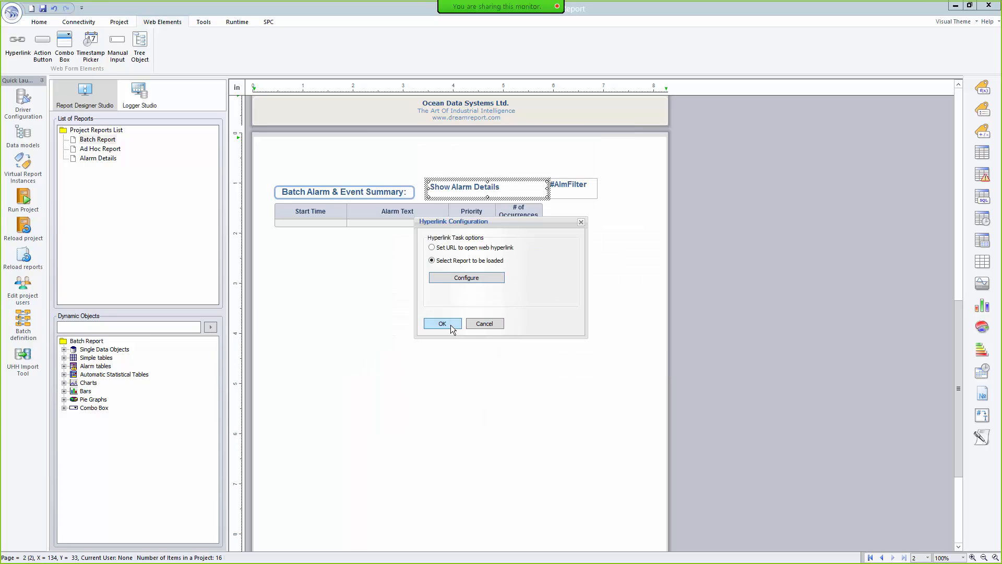
left_click(450, 324)
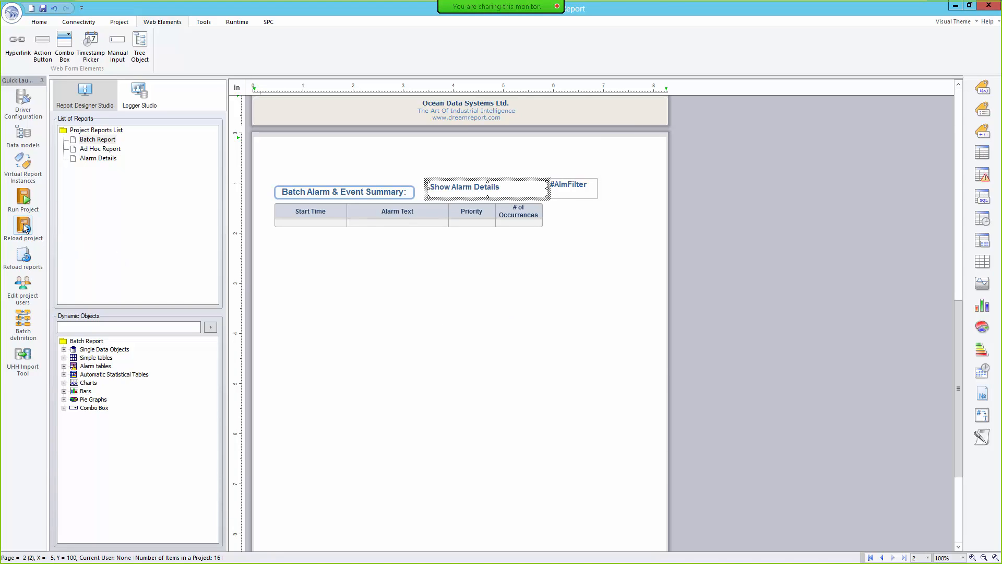
Save the changes and reload the reports, then switch to the DR Web Portal and open the web Batch Report
left_click(23, 254)
left_click(470, 311)
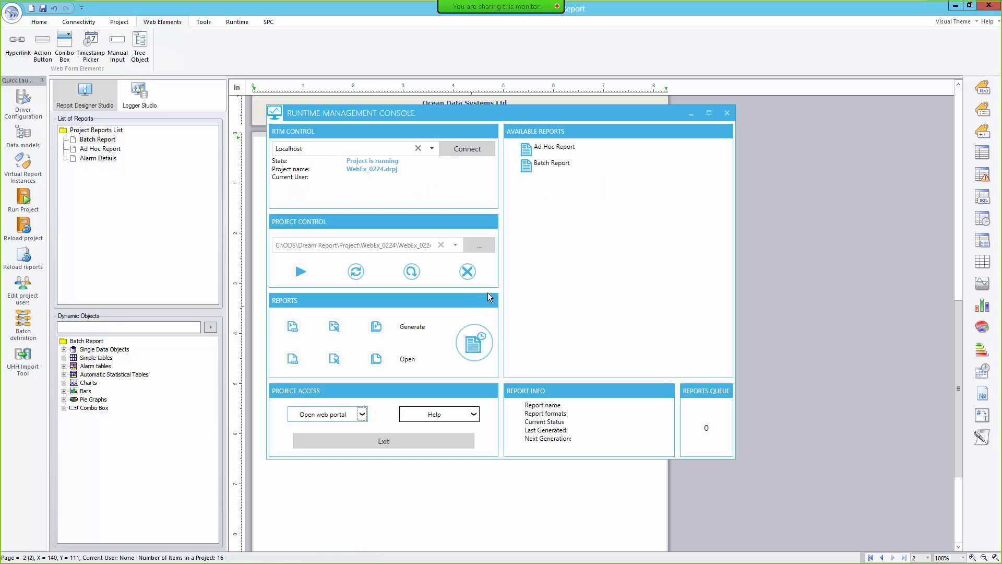
key("alt+Tab")
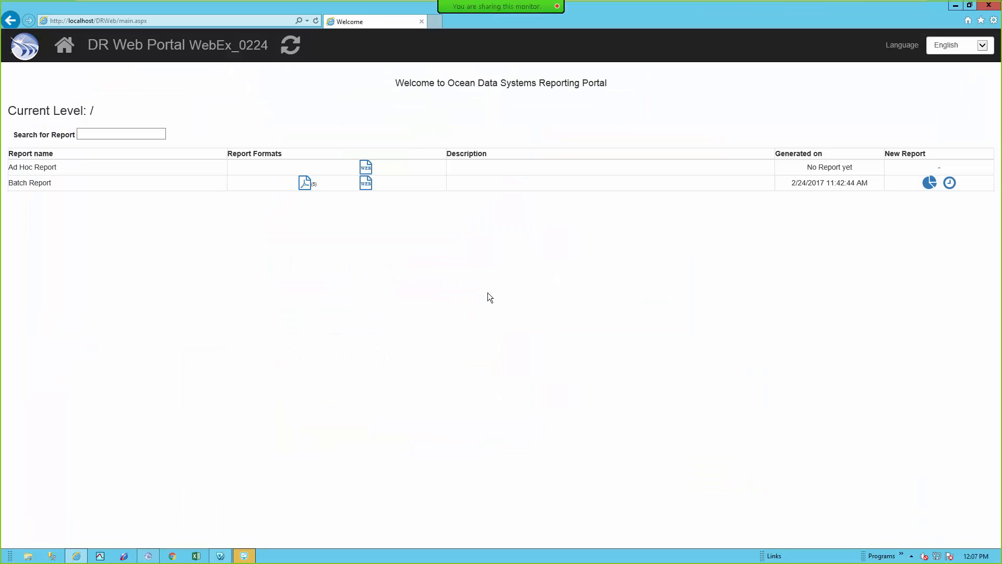
left_click(365, 186)
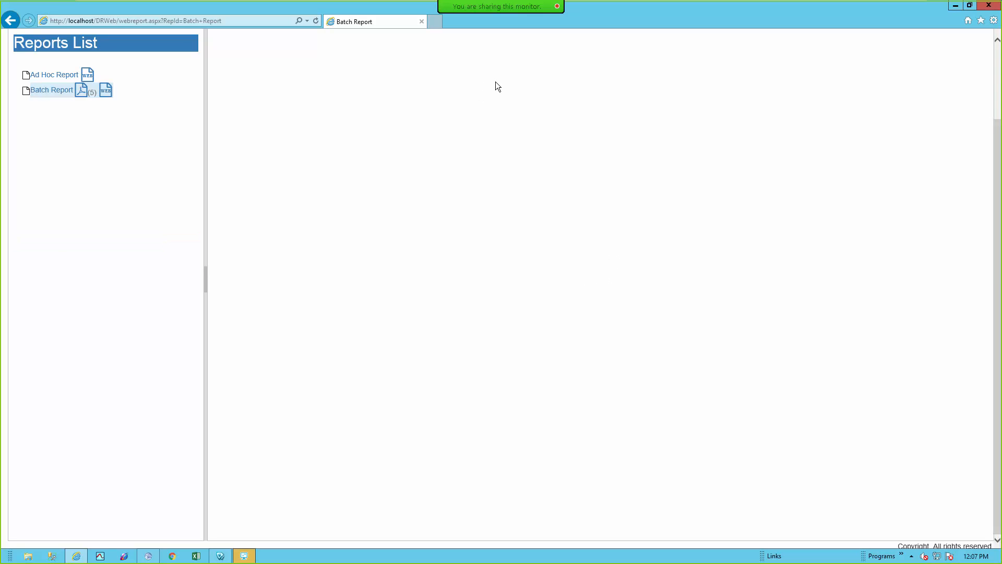
Select Batch_320 in the web Batch Report's batch list and refresh the report
left_click(476, 53)
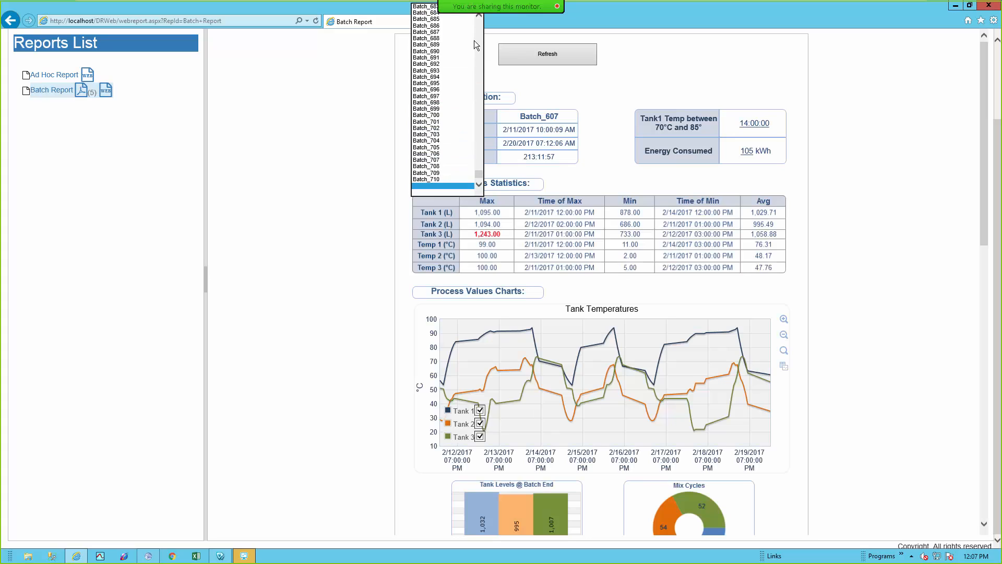
left_click_drag(479, 174, 470, 93)
left_click(433, 103)
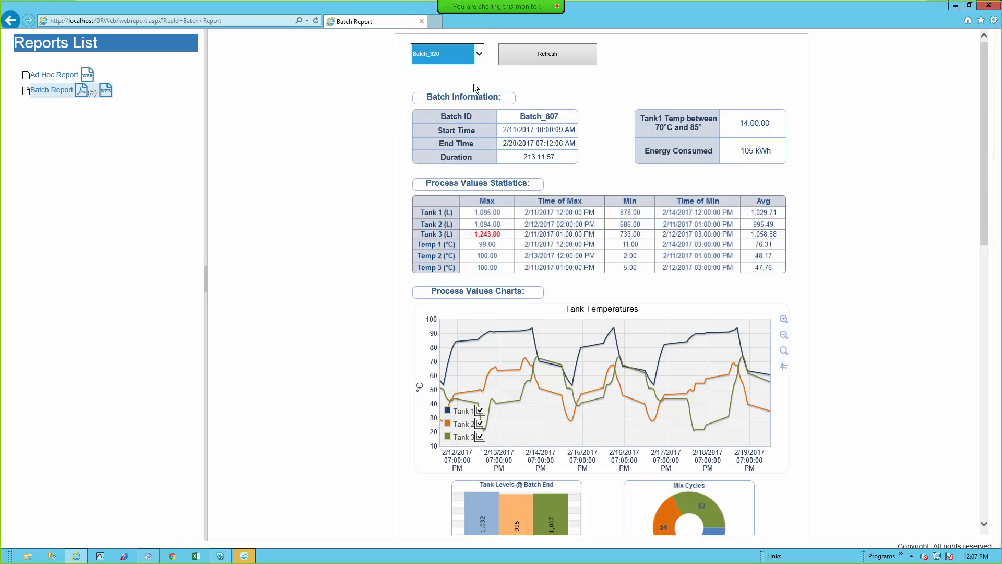
left_click(532, 59)
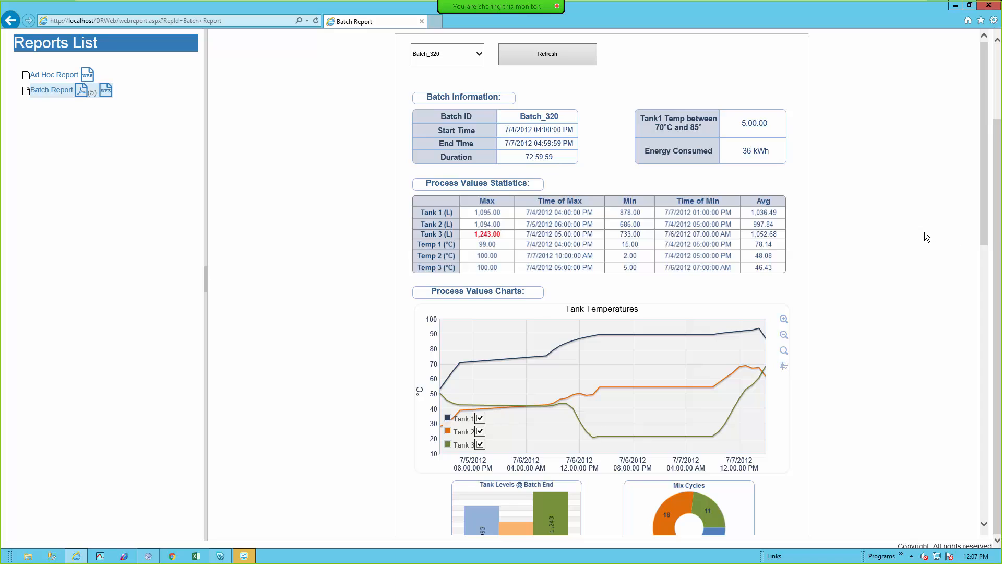
Filter the Batch_320 alarms by "Temp" and open the Alarm Details report through its link
scroll(925, 232, "down", 8)
scroll(924, 233, "down", 3)
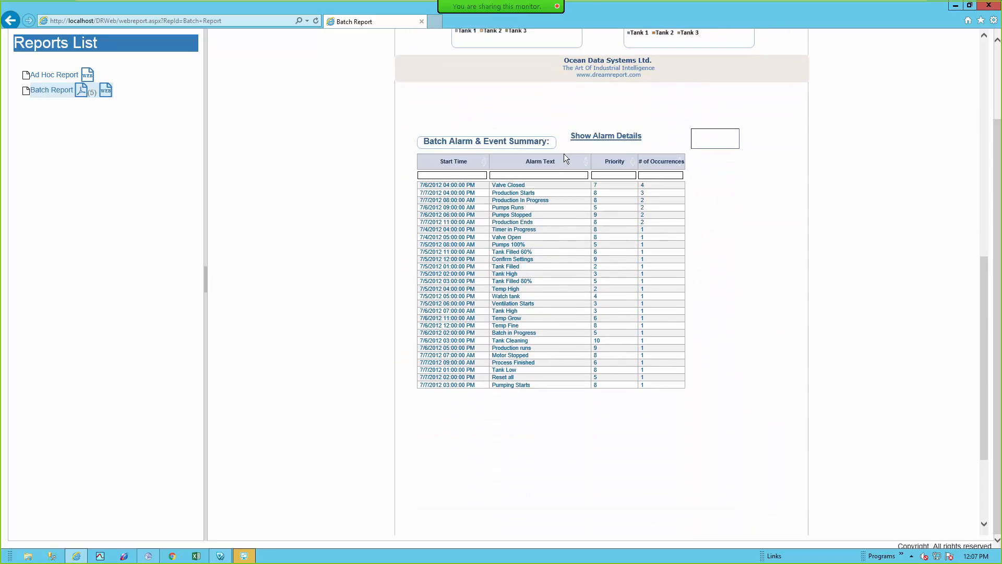
left_click(710, 140)
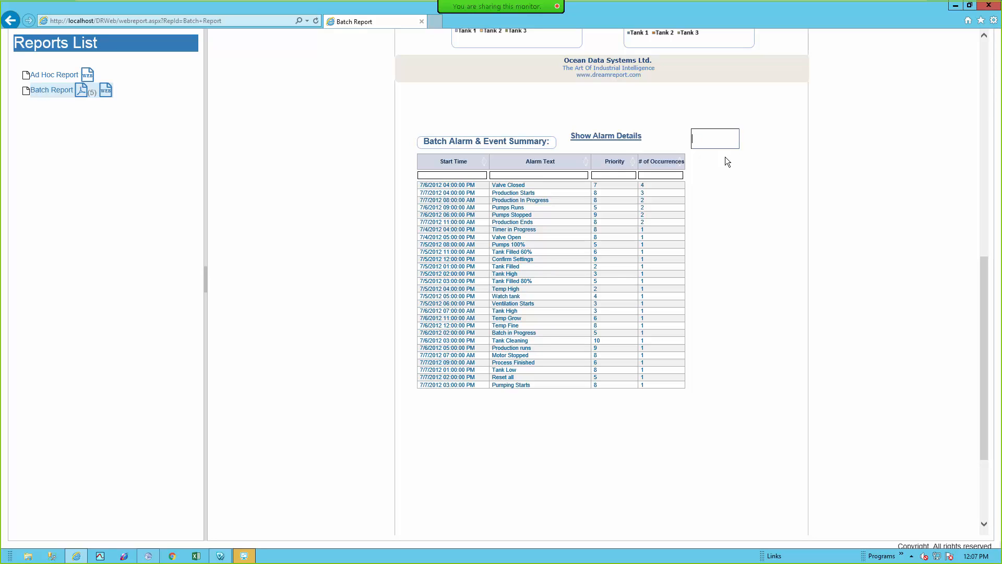
type("Temp")
left_click(629, 137)
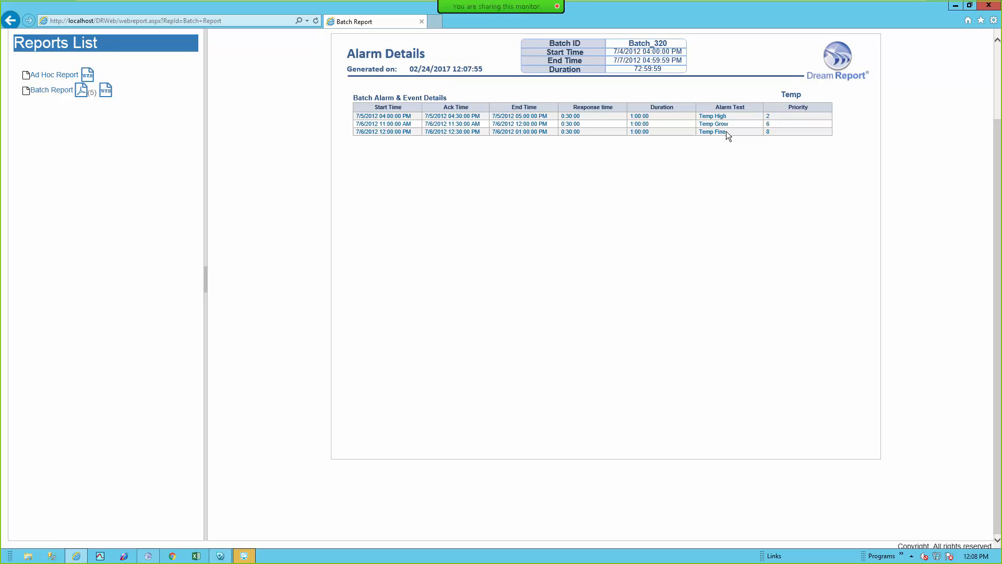
scroll(716, 193, "up", 2)
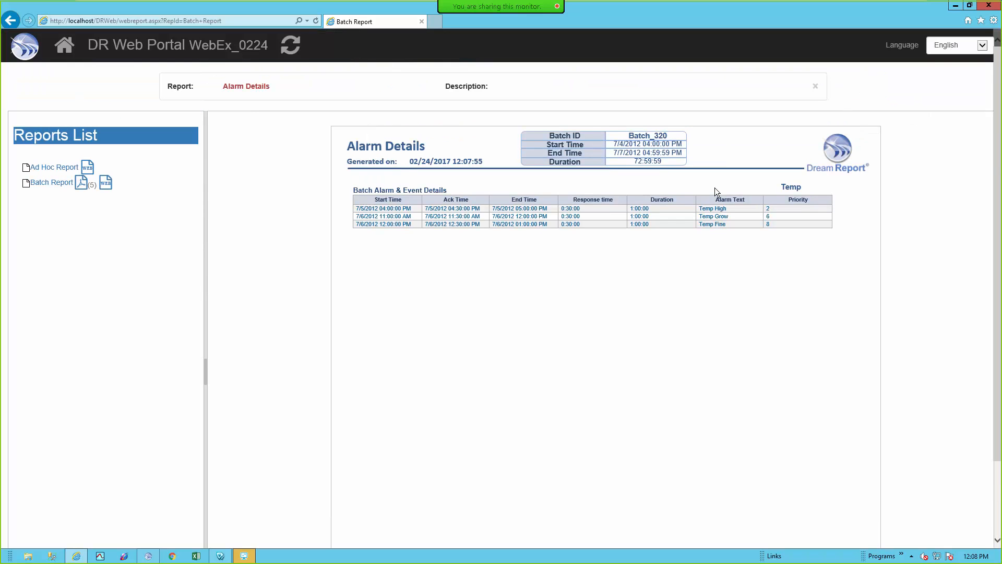